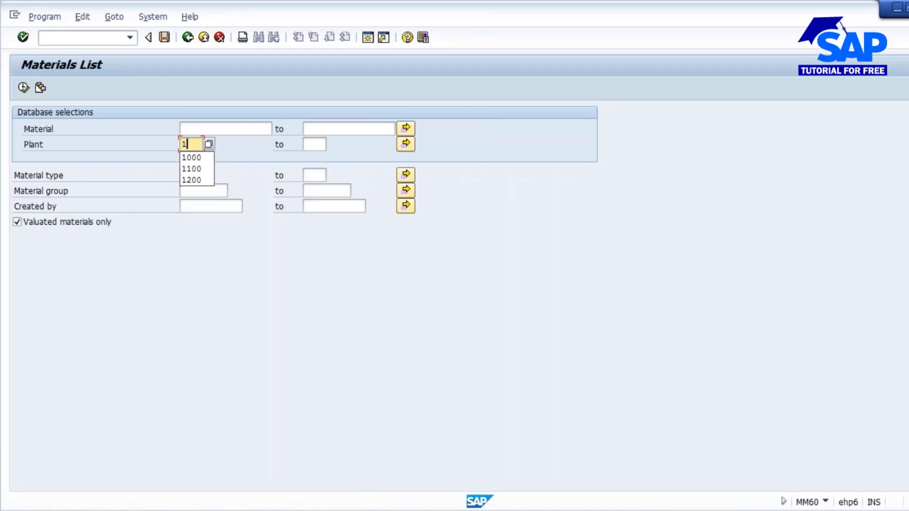
Run the materials list for plant 1000 and material type FERT, restricted to the creator's user name
{"action": "key", "text": "Tab"}
{"action": "type", "text": "FERT"}
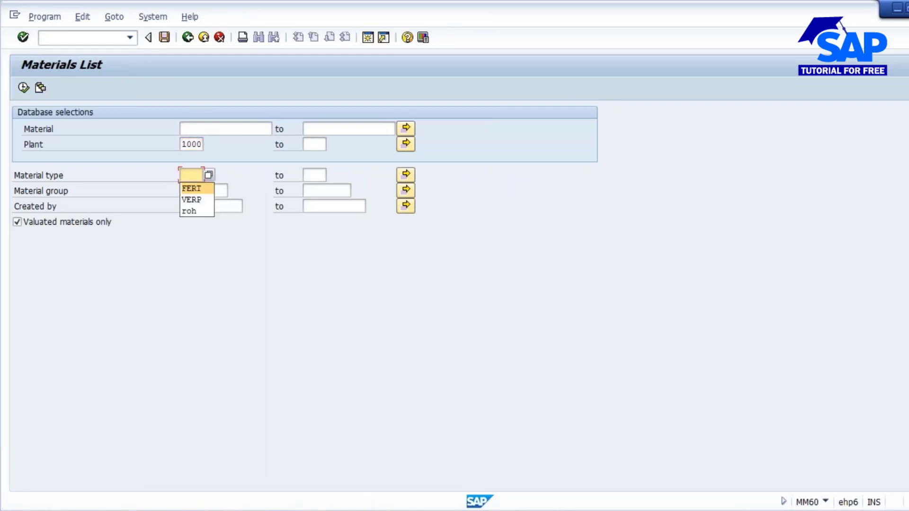
{"action": "key", "text": "Tab"}
{"action": "key", "text": "Tab"}
{"action": "key", "text": "BackSpace"}
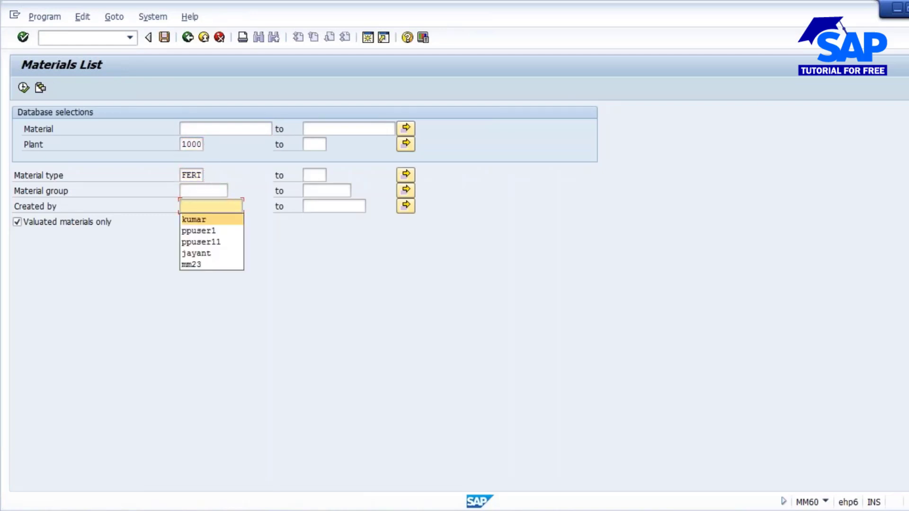
{"action": "key", "text": "Return"}
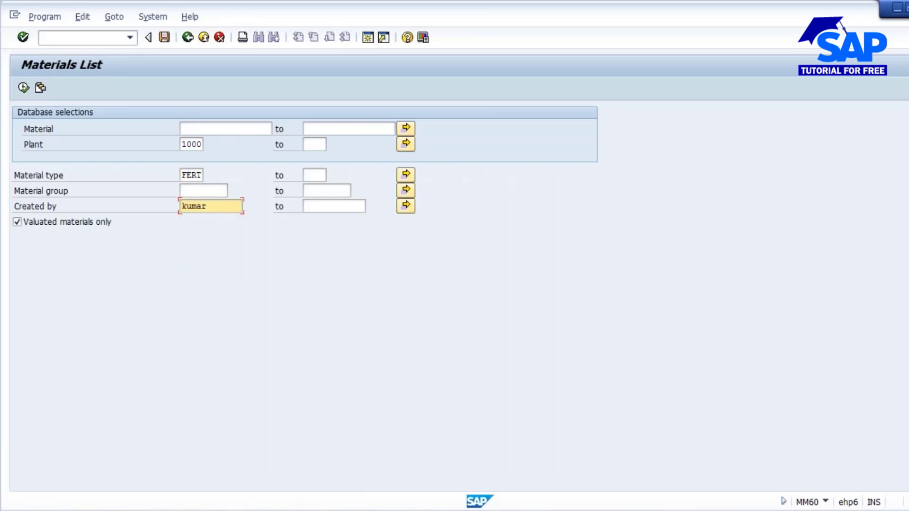
{"action": "left_click", "coordinate": [23, 87]}
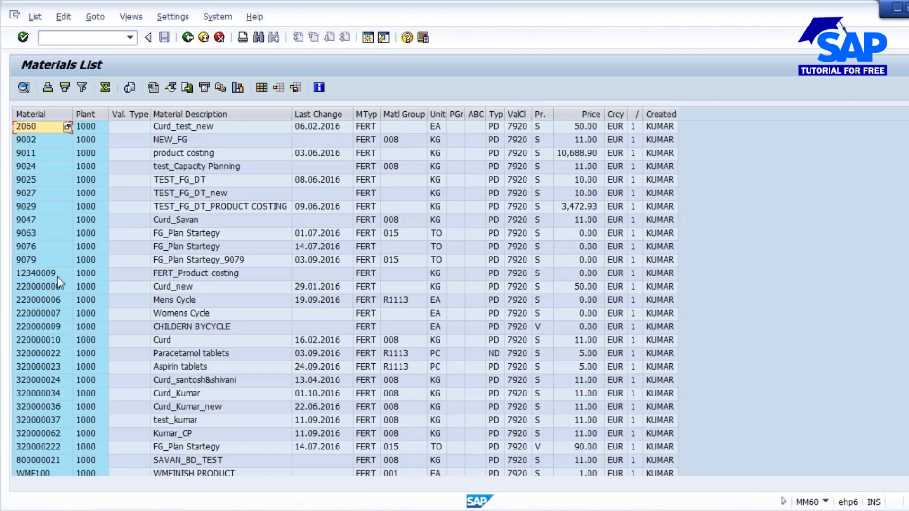
Select the material number of the Aspirin tablets entry in the materials list
{"action": "left_click", "coordinate": [34, 367]}
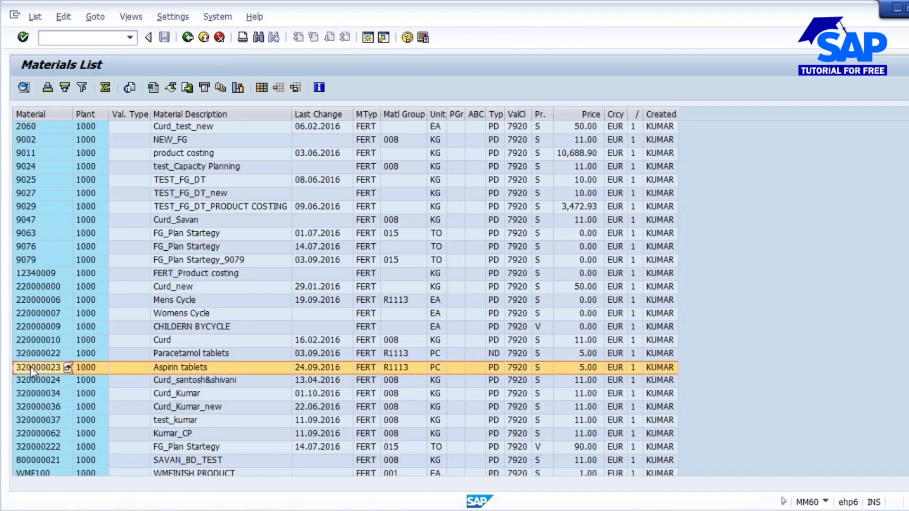
{"action": "left_click", "coordinate": [31, 366]}
{"action": "left_click", "coordinate": [30, 367]}
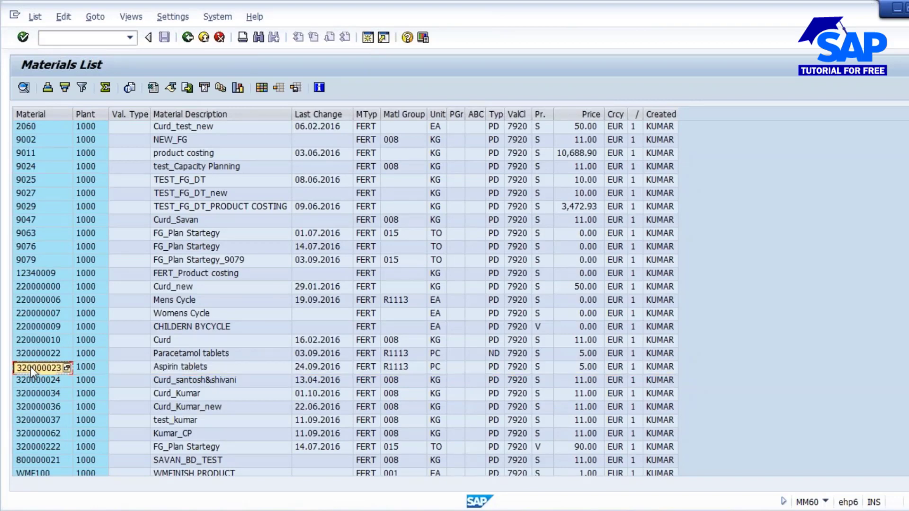
Start transaction MM02 in a new session
{"action": "left_click", "coordinate": [368, 38]}
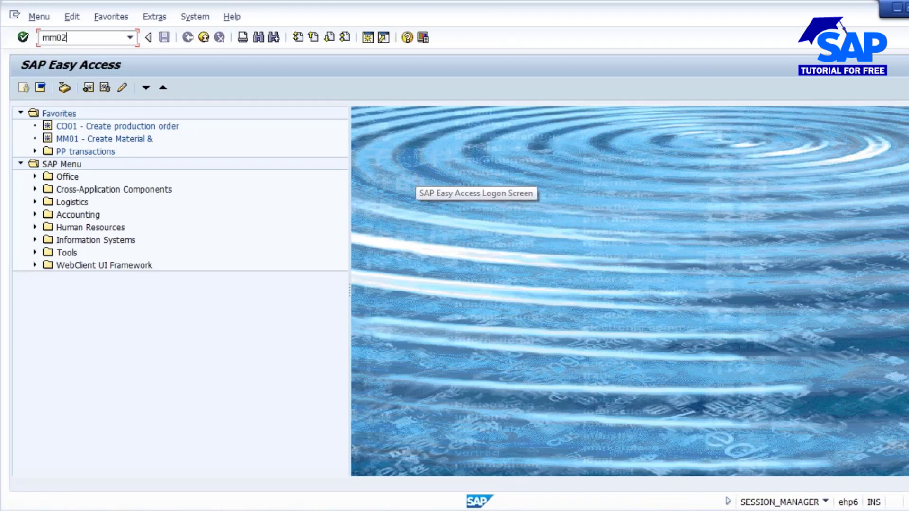
{"action": "type", "text": "mm02"}
{"action": "key", "text": "Return"}
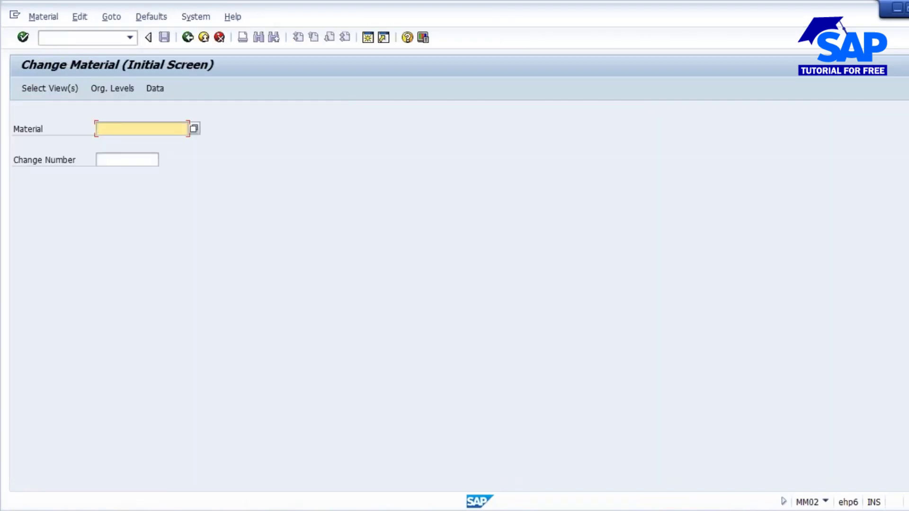
Open material 320000023 for change in plant 1000 and bring up its inspection setup data
{"action": "type", "text": "320000023"}
{"action": "key", "text": "Return"}
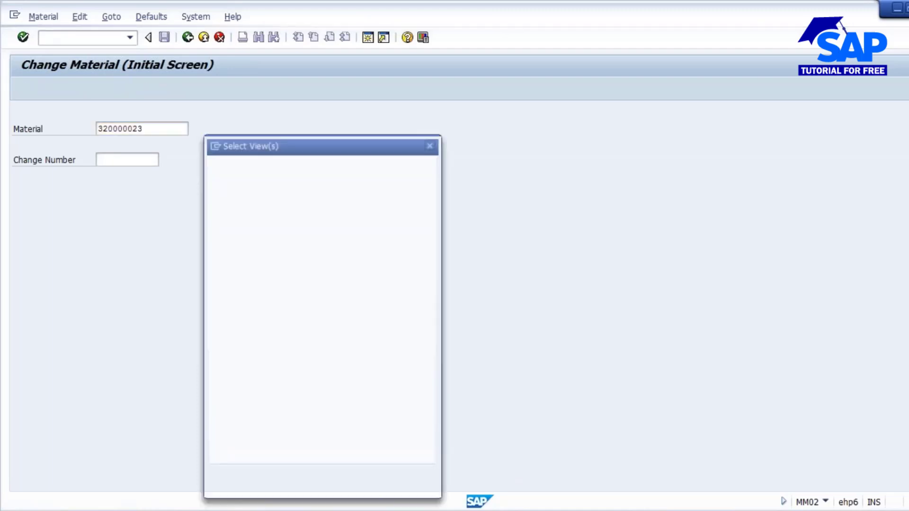
{"action": "key", "text": "Return"}
{"action": "key", "text": "Return"}
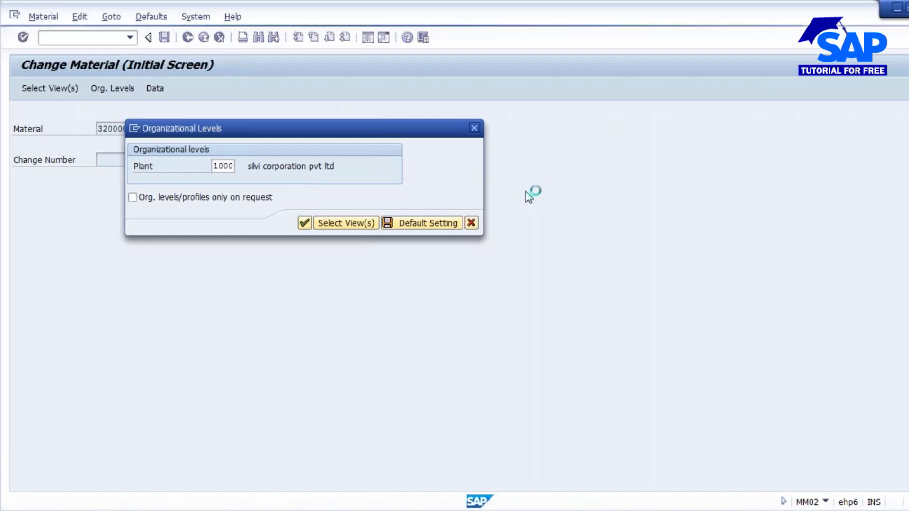
{"action": "left_click", "coordinate": [382, 221]}
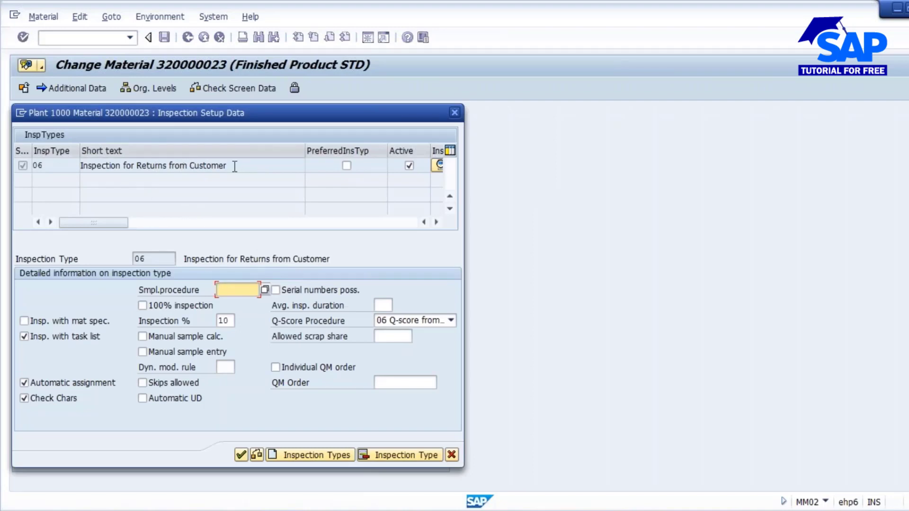
{"action": "left_click_drag", "start_coordinate": [236, 168], "coordinate": [19, 164]}
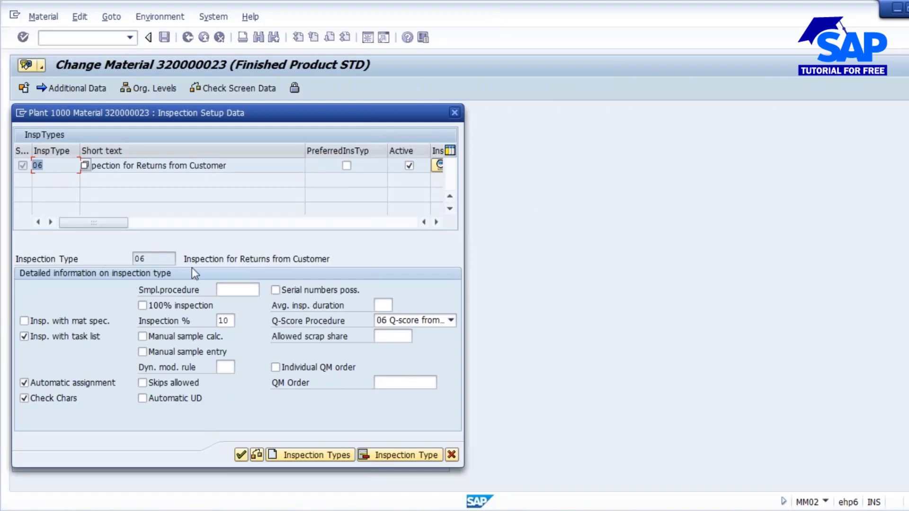
Add inspection type 10, Insp. for Delivery to Customer w. Order, to the material, activate it and confirm the inspection setup
{"action": "left_click", "coordinate": [304, 453]}
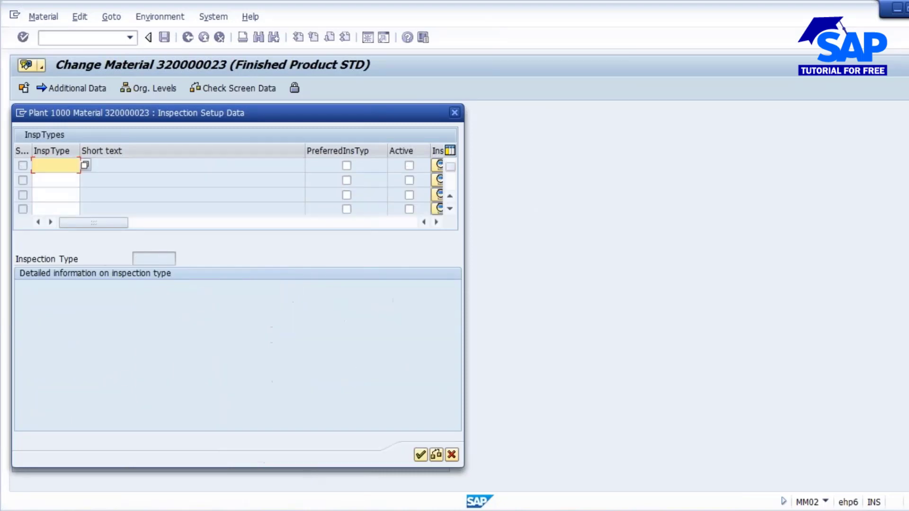
{"action": "left_click", "coordinate": [86, 165]}
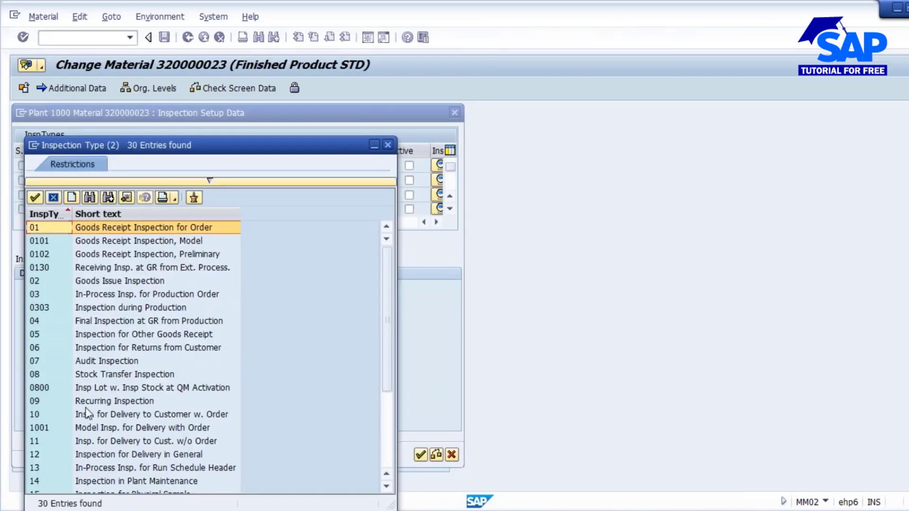
{"action": "double_click", "coordinate": [114, 416]}
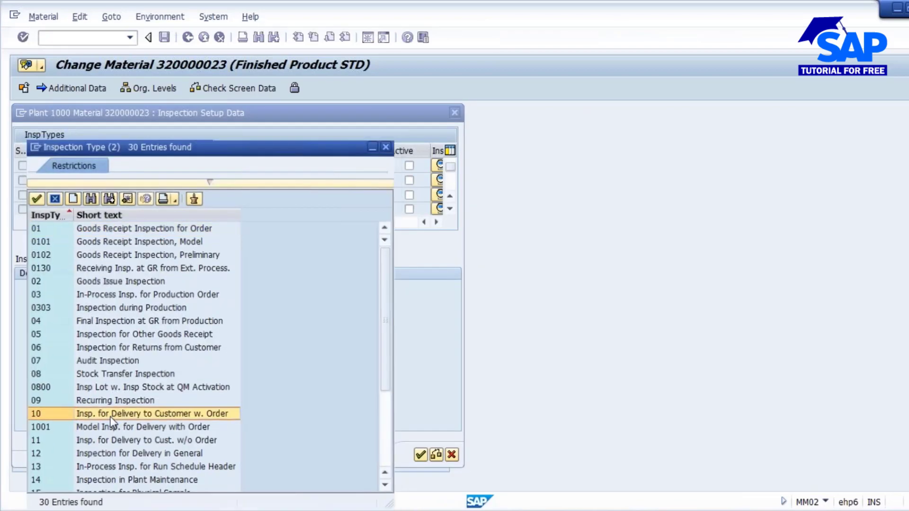
{"action": "left_click", "coordinate": [436, 454]}
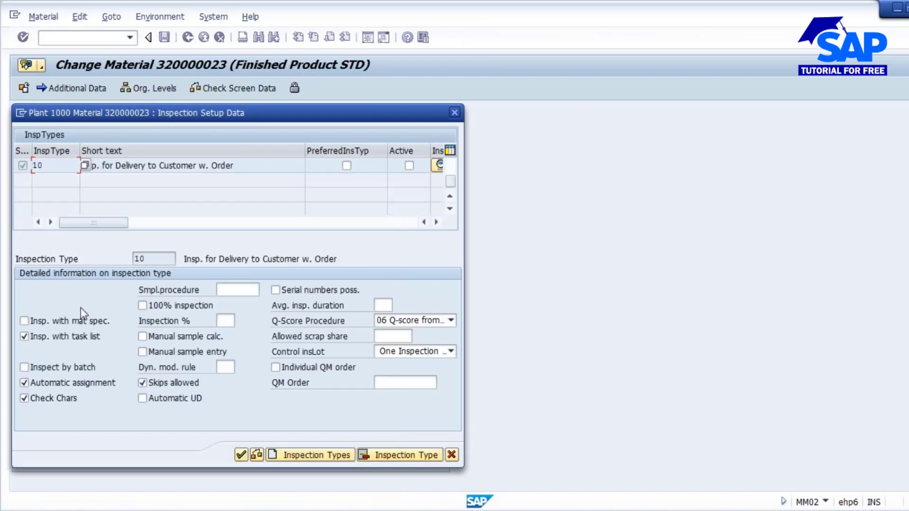
{"action": "left_click", "coordinate": [409, 165]}
{"action": "left_click", "coordinate": [241, 455]}
Reopen the material's inspection setup data and review the entries for inspection types 06 and 10
{"action": "left_click", "coordinate": [383, 221]}
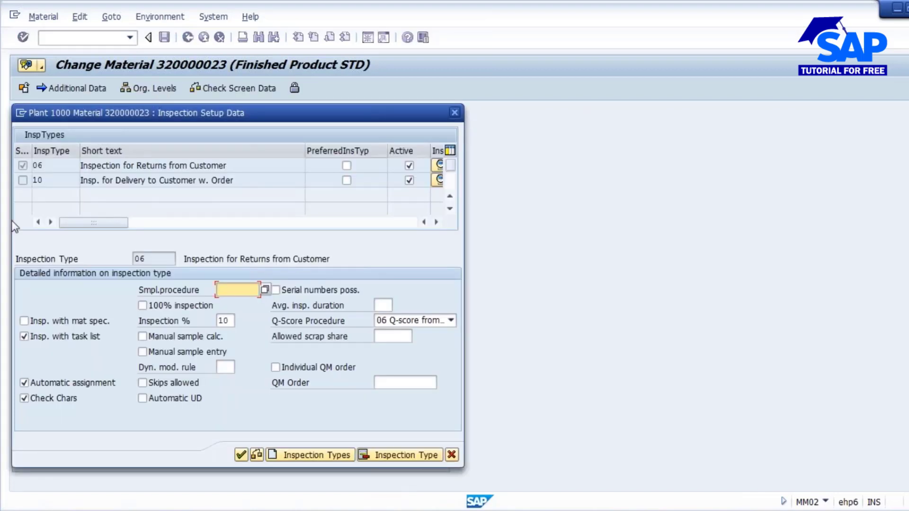
{"action": "left_click", "coordinate": [235, 181]}
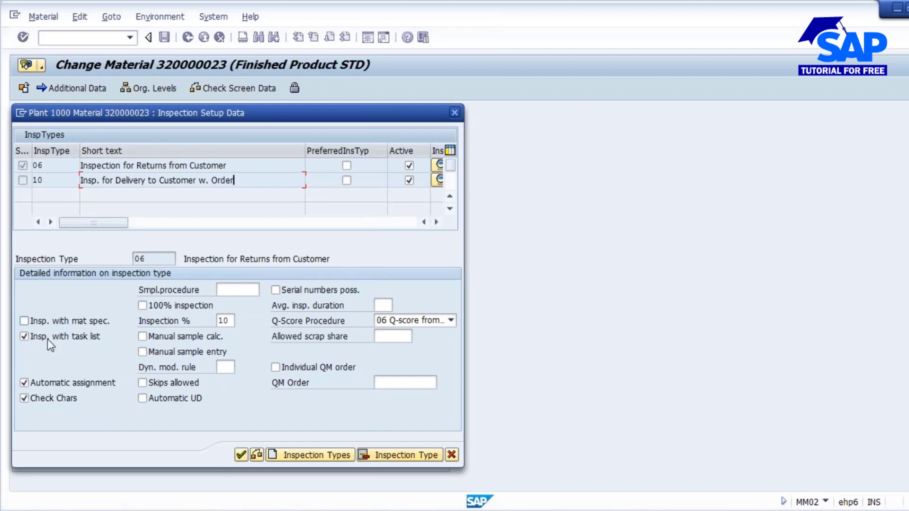
{"action": "left_click", "coordinate": [224, 320]}
{"action": "type", "text": "10"}
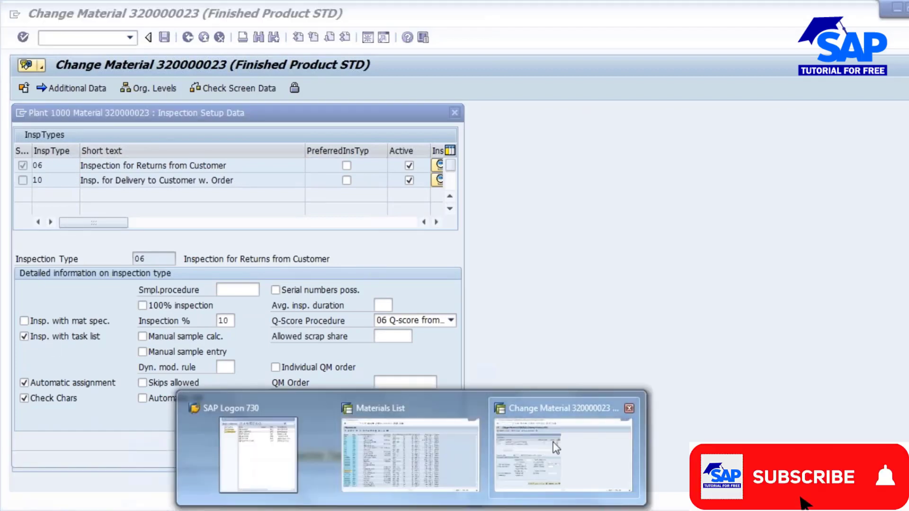
Start transaction SPRO in a new session and display the SAP Reference IMG
{"action": "left_click", "coordinate": [21, 113]}
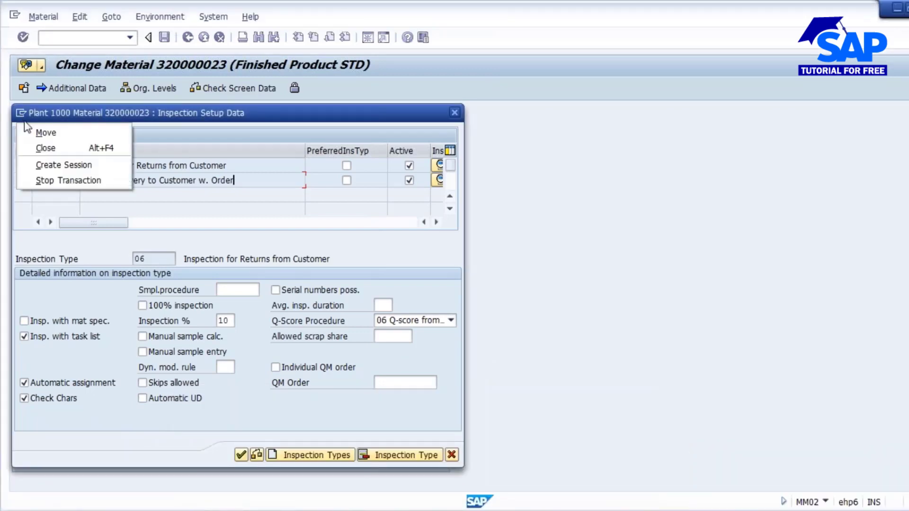
{"action": "left_click", "coordinate": [48, 166]}
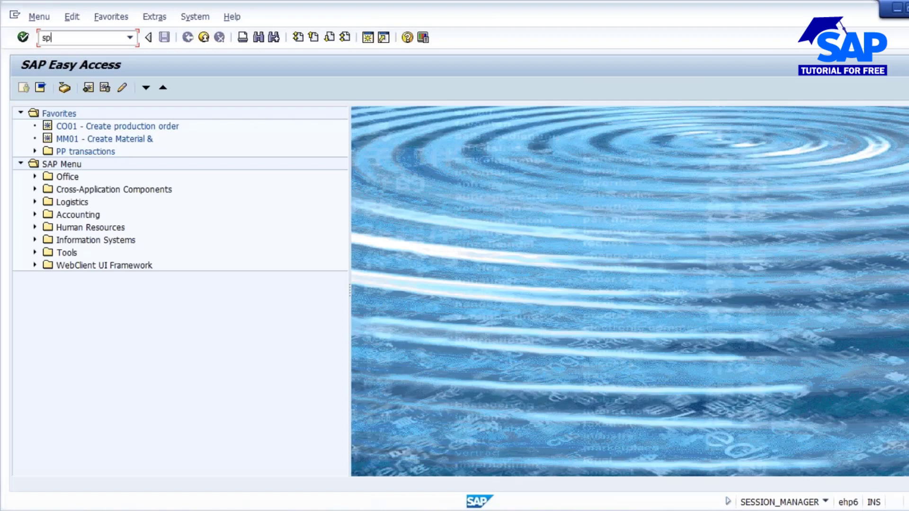
{"action": "key", "text": "Return"}
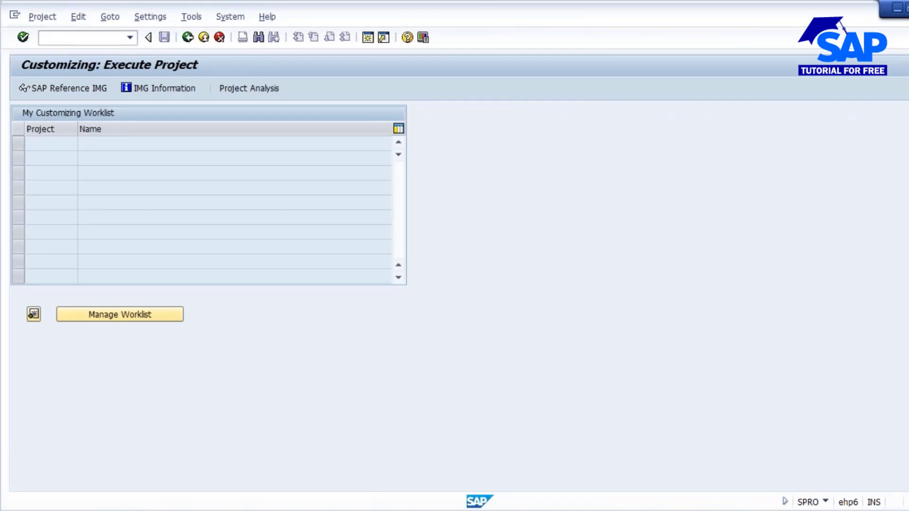
{"action": "key", "text": "F5"}
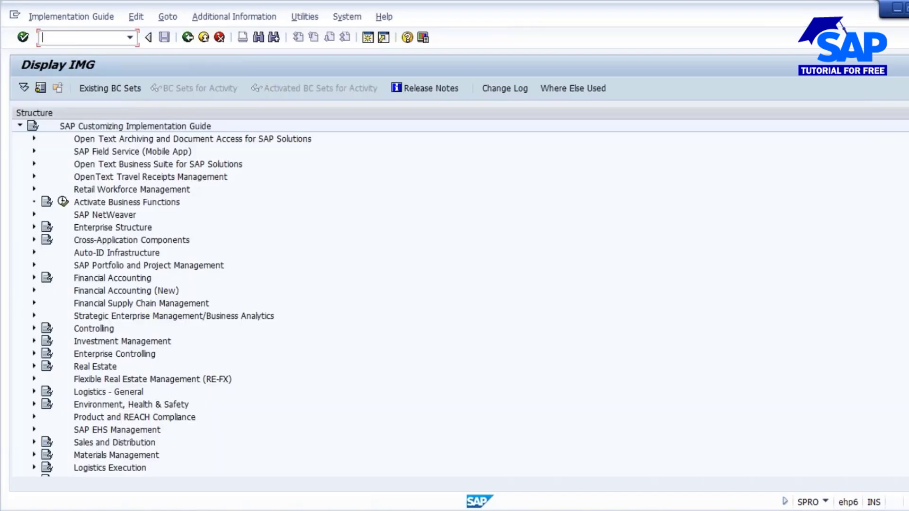
Open the Maintain Inspection Types activity under Quality Management, Quality Inspection, Inspection Lot Creation in the IMG
{"action": "scroll", "coordinate": [105, 261], "scroll_direction": "down", "scroll_amount": 7}
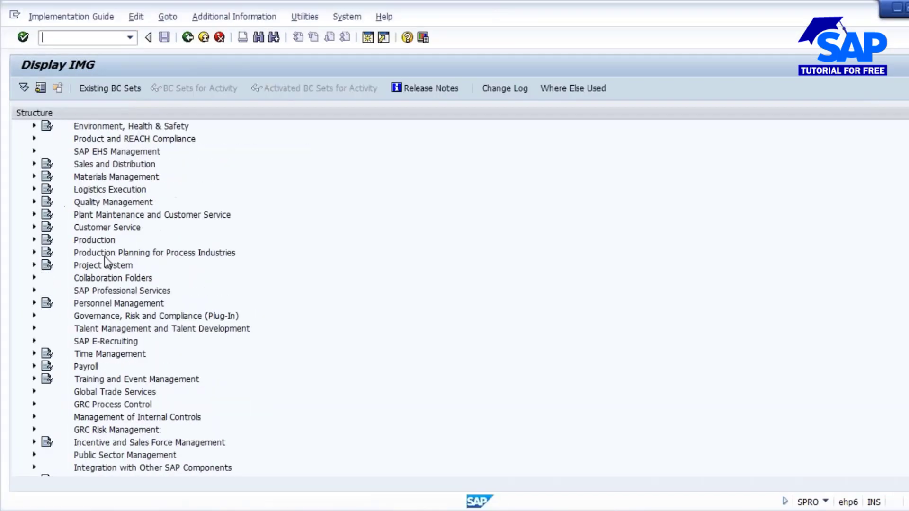
{"action": "left_click", "coordinate": [33, 202]}
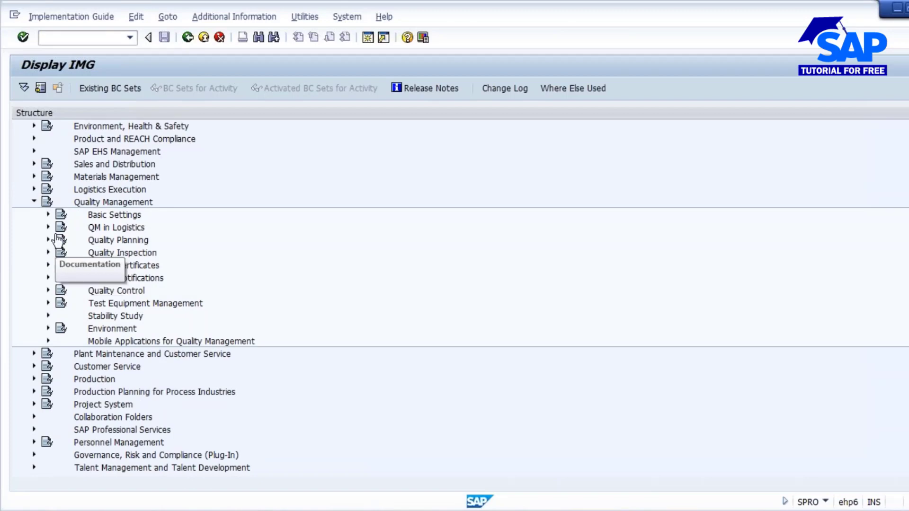
{"action": "left_click", "coordinate": [48, 252]}
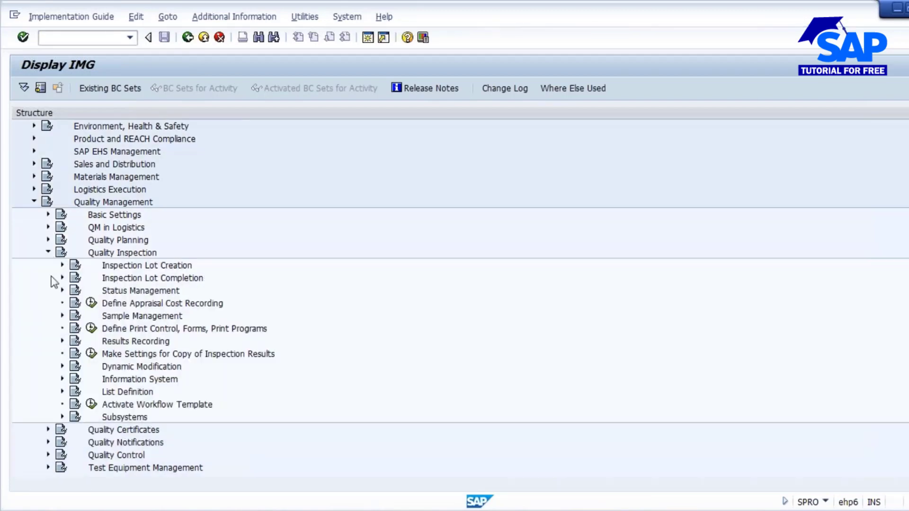
{"action": "left_click", "coordinate": [62, 266]}
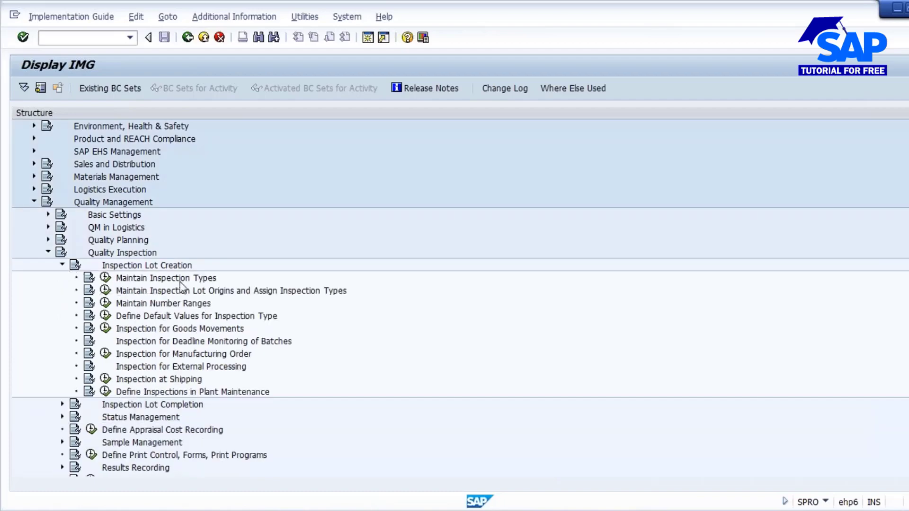
{"action": "left_click", "coordinate": [105, 278]}
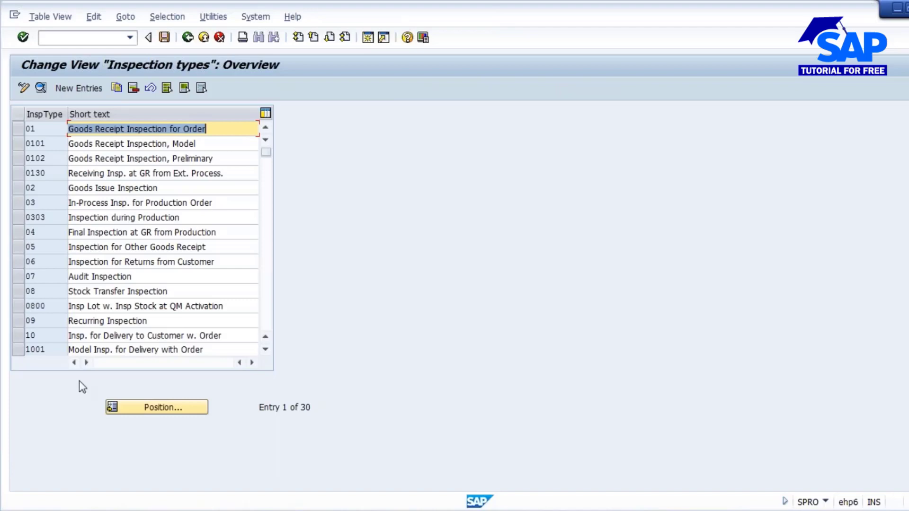
Review the customizing details of inspection type 10 and of inspection type 06, returning to the overview after each
{"action": "left_click", "coordinate": [21, 339]}
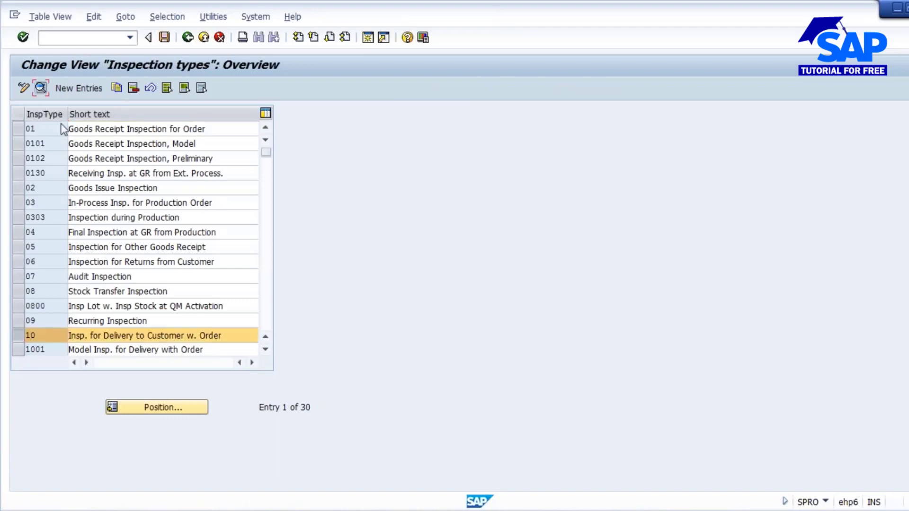
{"action": "key", "text": "F2"}
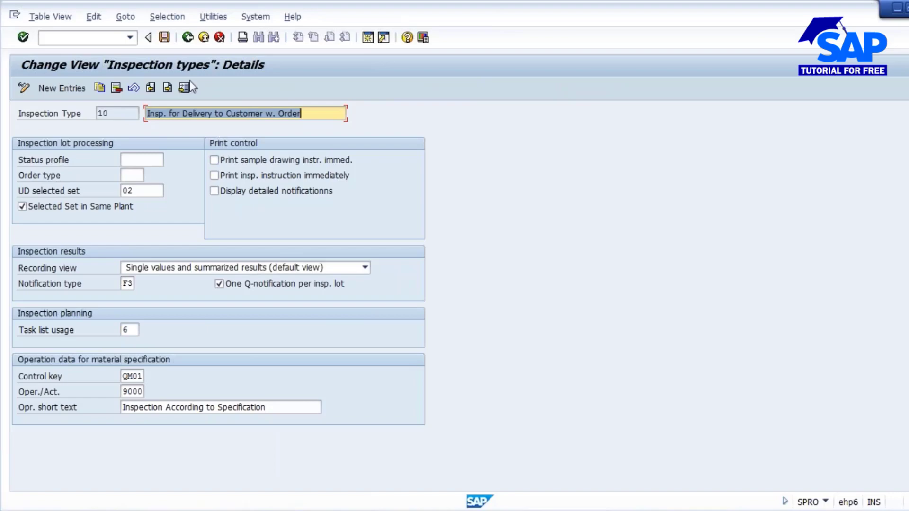
{"action": "left_click", "coordinate": [187, 37]}
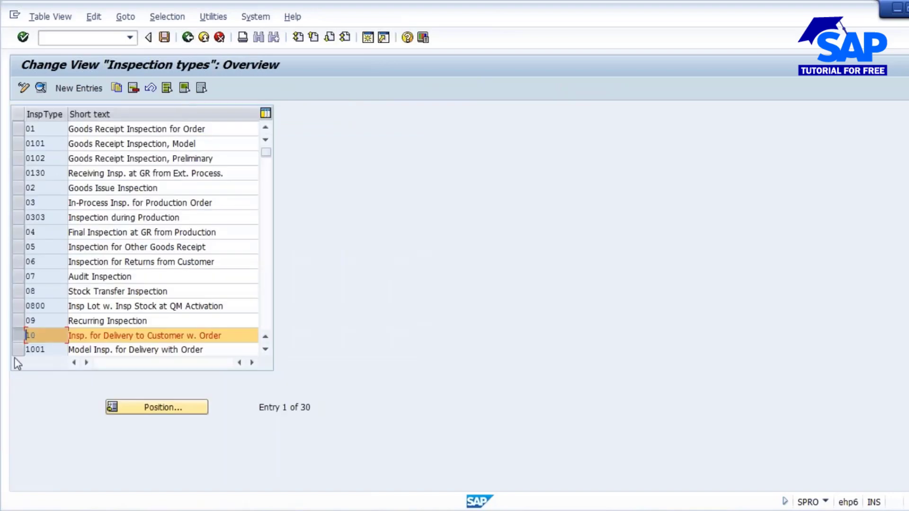
{"action": "left_click", "coordinate": [20, 262]}
{"action": "left_click", "coordinate": [40, 88]}
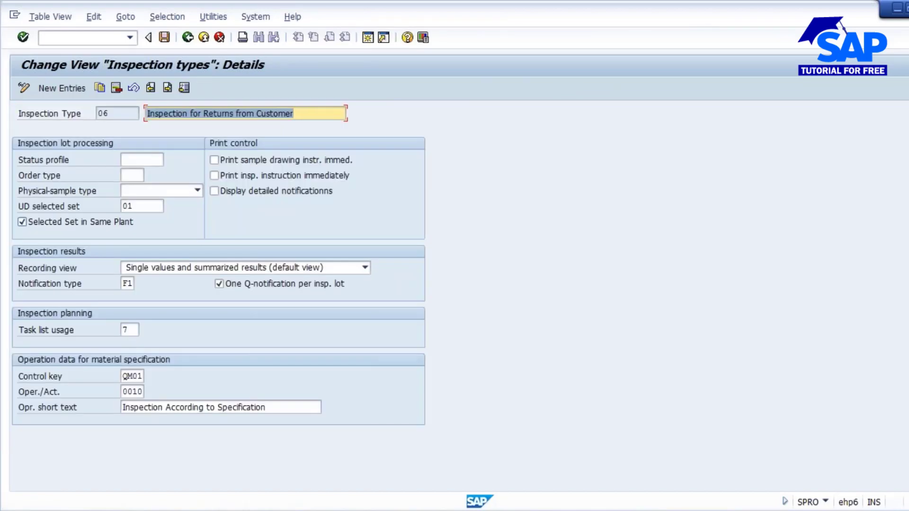
{"action": "left_click", "coordinate": [188, 38]}
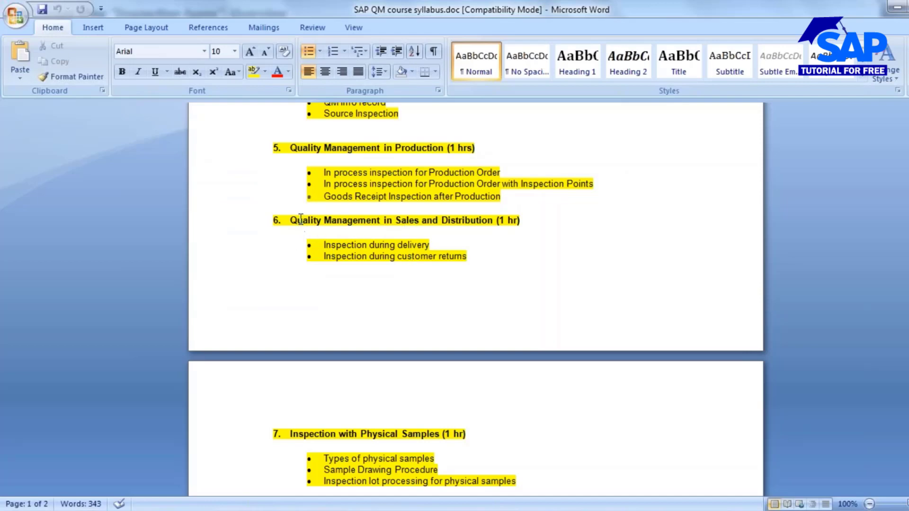
In the Word course syllabus, review the sections Quality Management in Sales and Distribution and Inspection with Physical Samples
{"action": "left_click_drag", "start_coordinate": [291, 217], "coordinate": [473, 256]}
{"action": "scroll", "coordinate": [494, 346], "scroll_direction": "down", "scroll_amount": 4}
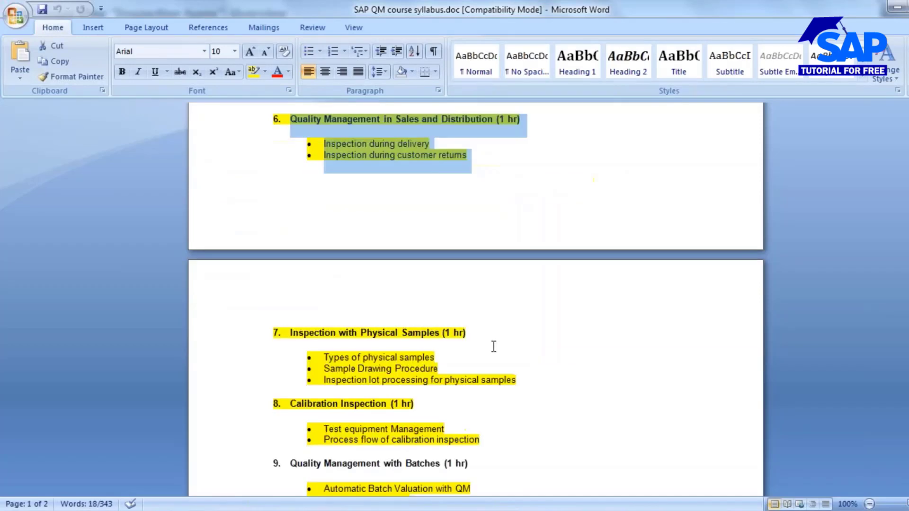
{"action": "left_click_drag", "start_coordinate": [290, 332], "coordinate": [370, 385]}
{"action": "left_click", "coordinate": [367, 381]}
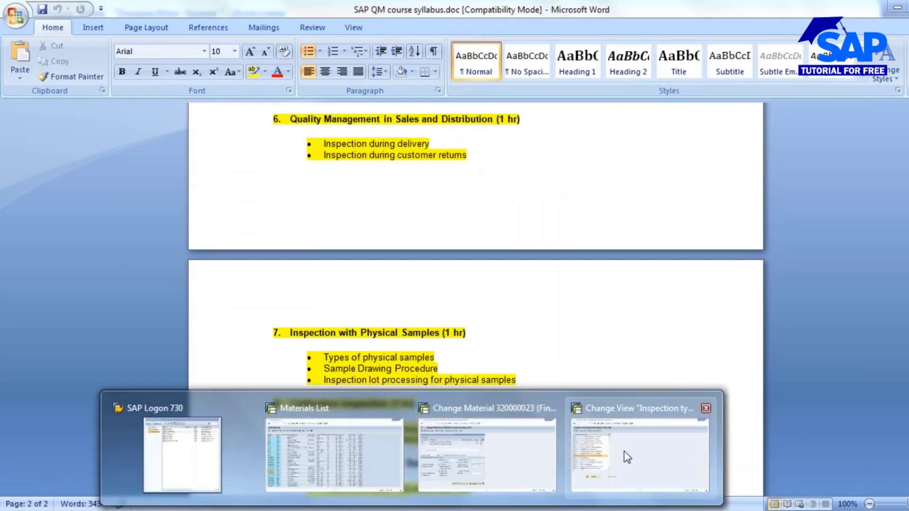
Switch to the SAP customizing session and open Define Physical-Sample Types under Quality Management, Quality Inspection, Sample Management in the IMG
{"action": "left_click", "coordinate": [613, 450]}
{"action": "left_click", "coordinate": [187, 37]}
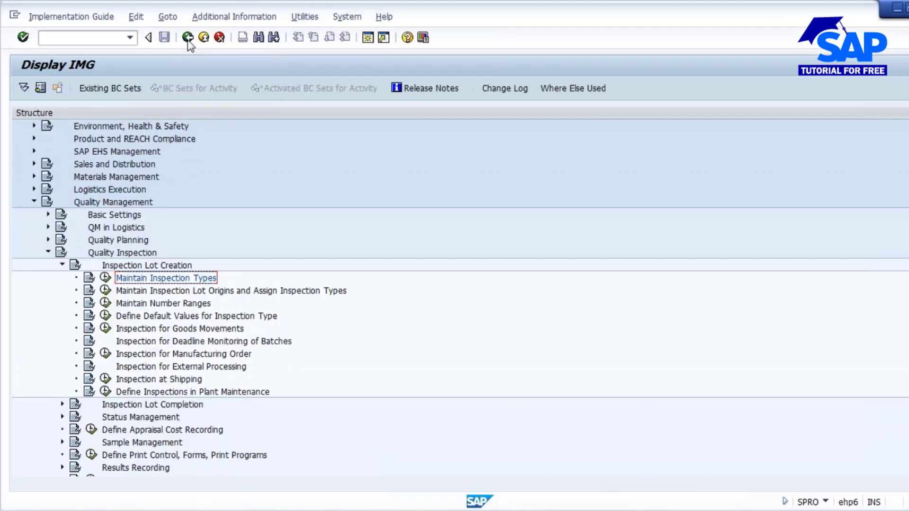
{"action": "left_click", "coordinate": [49, 253]}
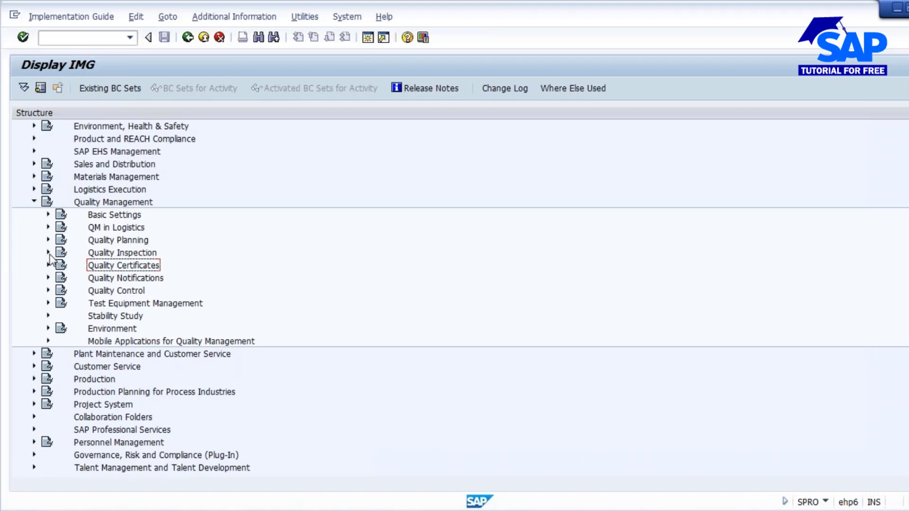
{"action": "left_click", "coordinate": [47, 252]}
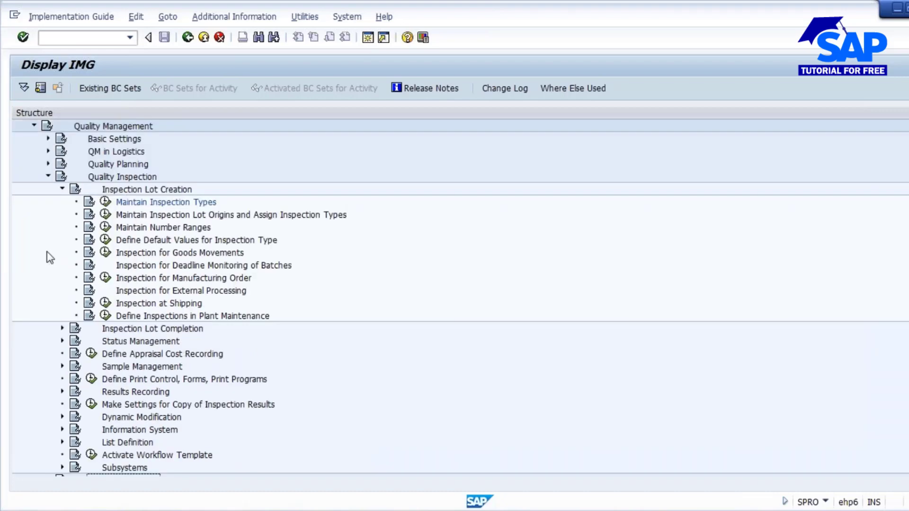
{"action": "left_click", "coordinate": [62, 189]}
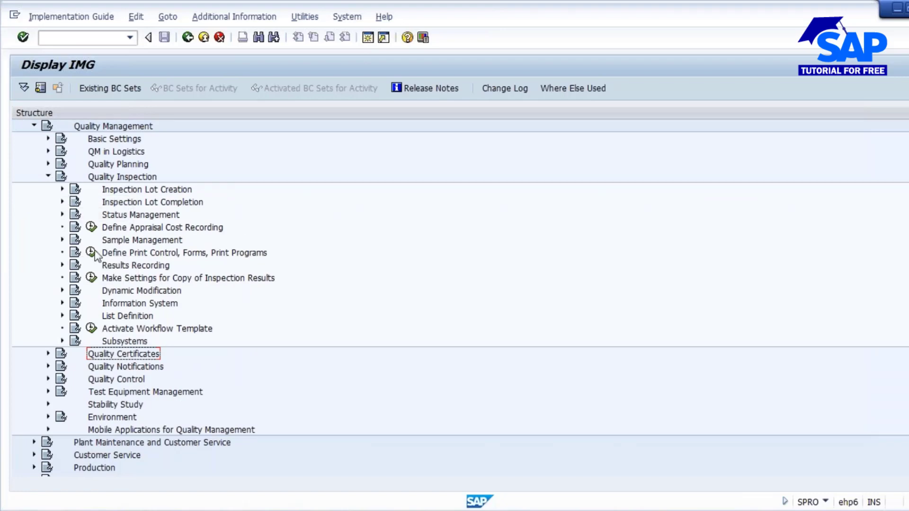
{"action": "left_click", "coordinate": [62, 240]}
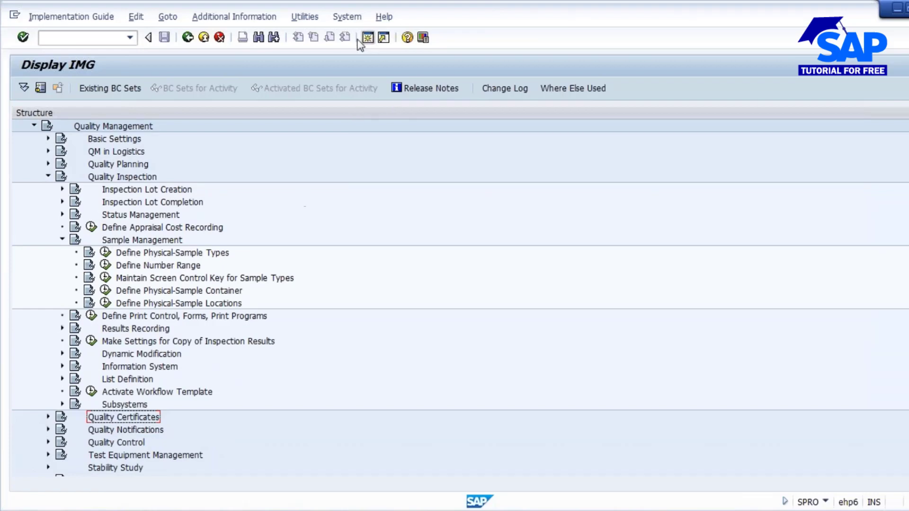
{"action": "left_click", "coordinate": [106, 253]}
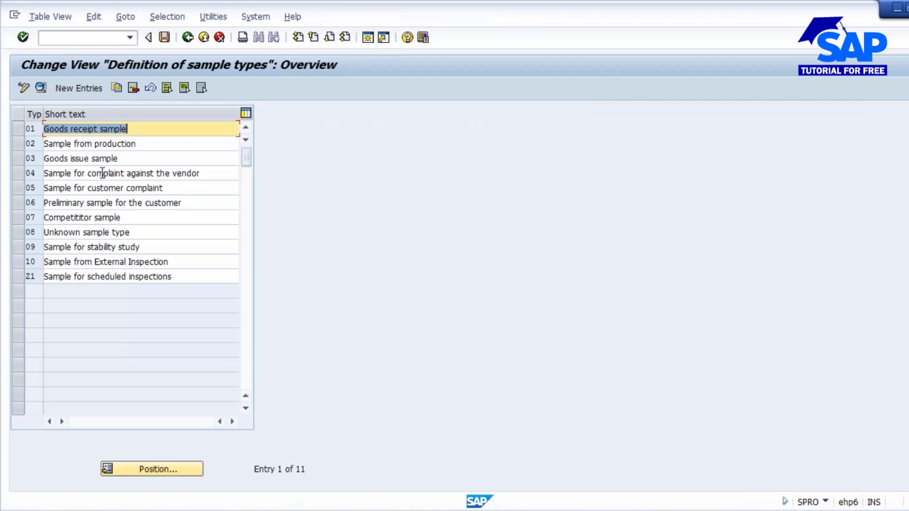
{"action": "left_click", "coordinate": [373, 91]}
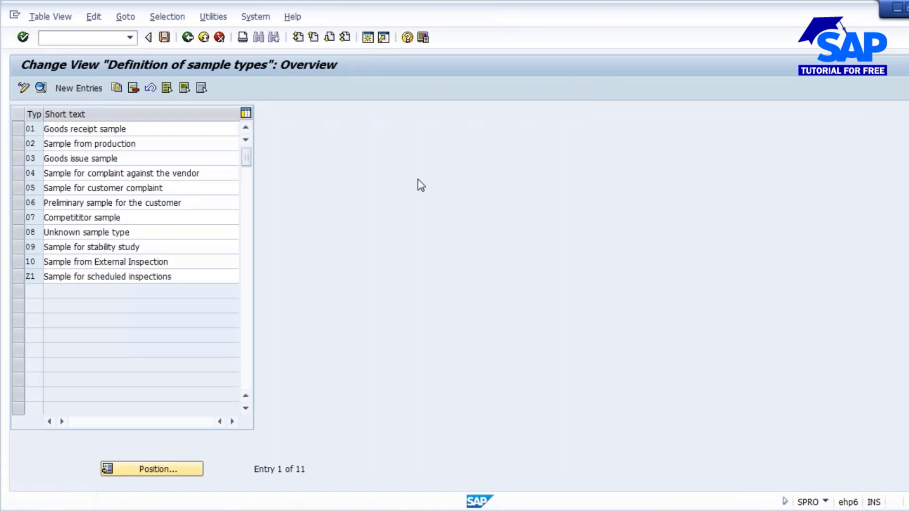
In an SAP Easy Access session, start QPR1 - Create under Logistics, Quality Management, Quality Inspection, Sample Management, Physical Sample
{"action": "key", "text": "shift+F3"}
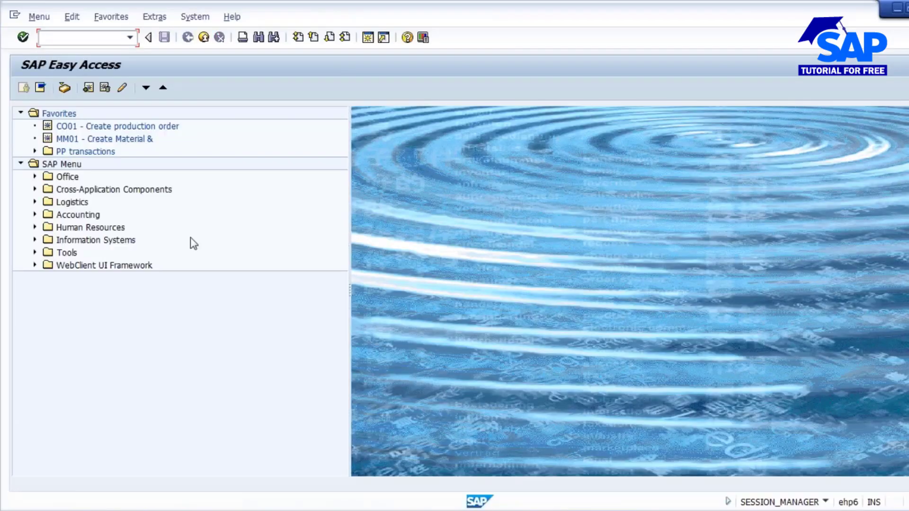
{"action": "left_click", "coordinate": [35, 202]}
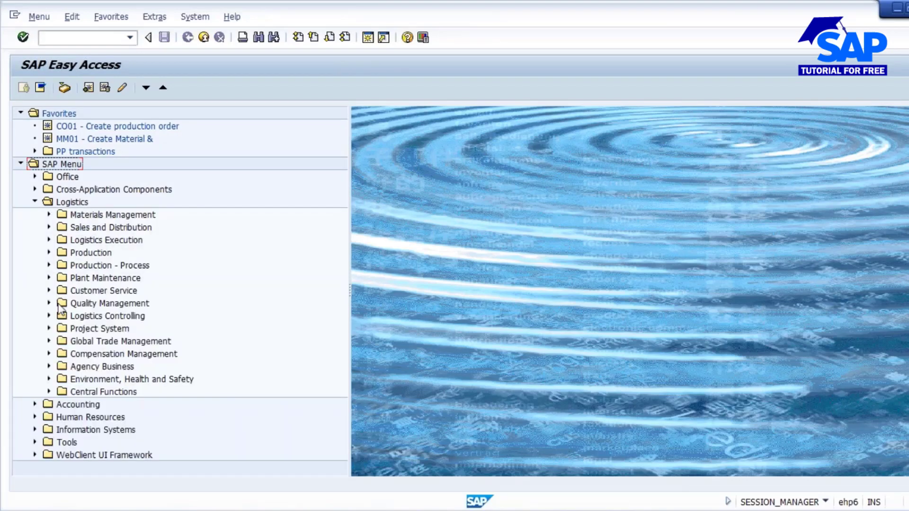
{"action": "left_click", "coordinate": [48, 303]}
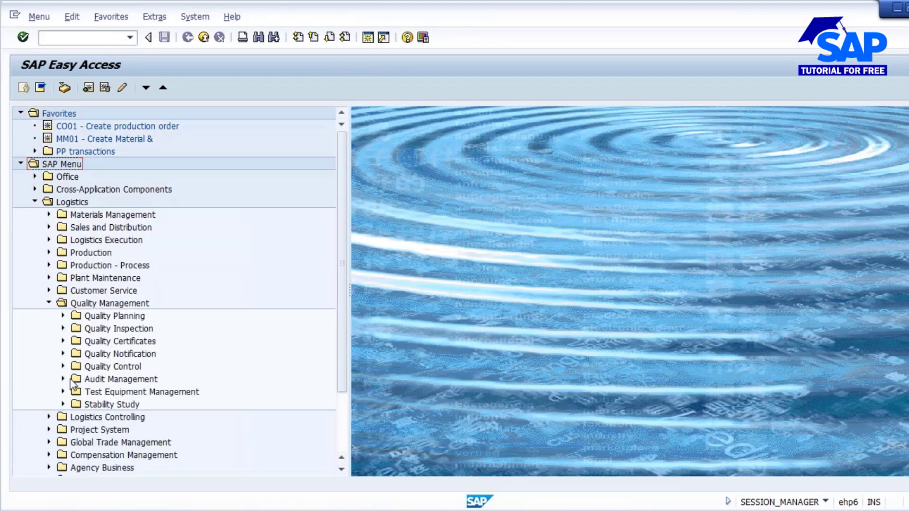
{"action": "left_click", "coordinate": [63, 329]}
{"action": "scroll", "coordinate": [189, 369], "scroll_direction": "down", "scroll_amount": 2}
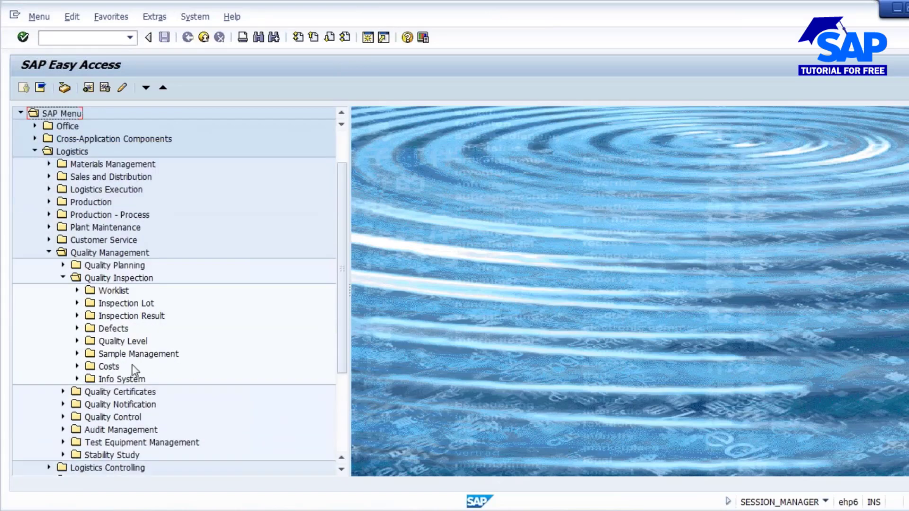
{"action": "left_click", "coordinate": [77, 354]}
{"action": "left_click", "coordinate": [91, 379]}
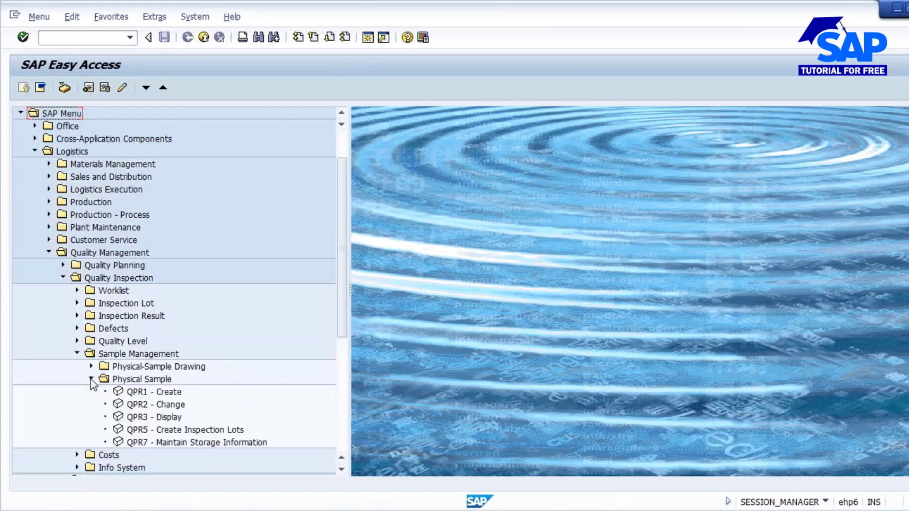
{"action": "double_click", "coordinate": [154, 394]}
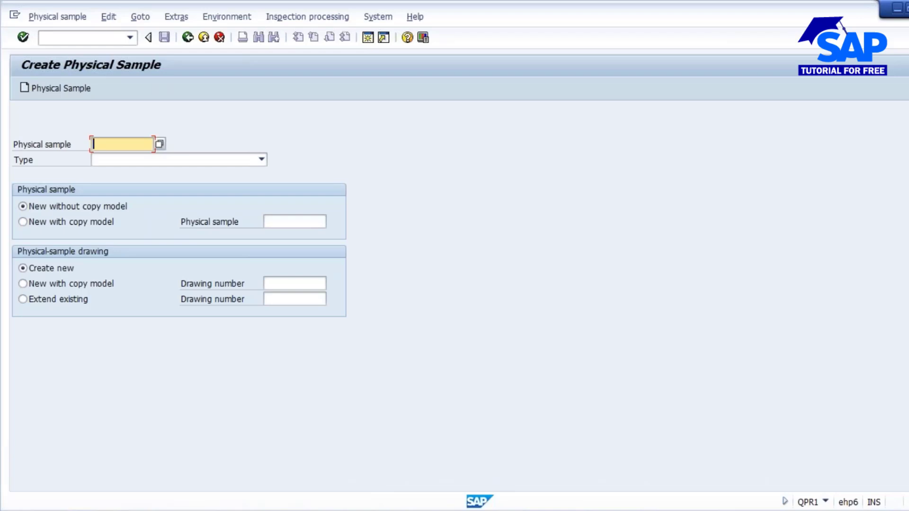
Examine the sample types offered for a new physical sample and close the list without choosing one
{"action": "left_click", "coordinate": [261, 161]}
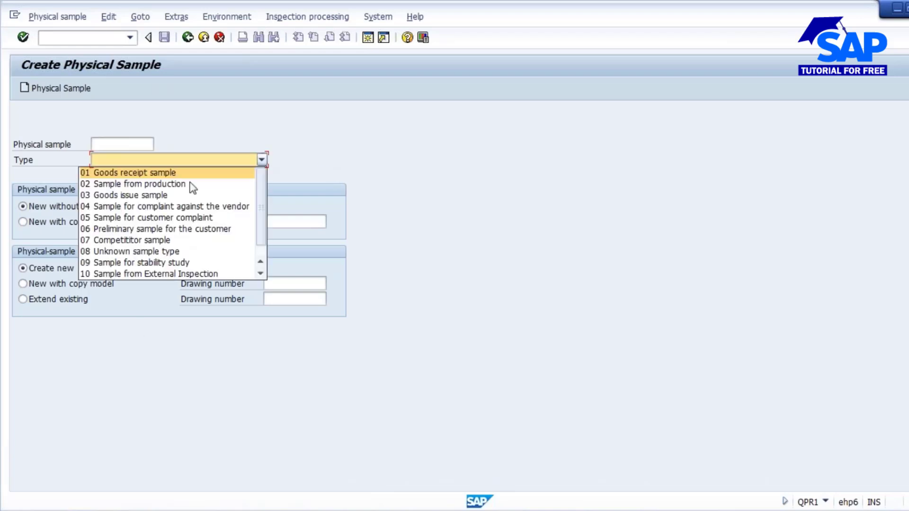
{"action": "scroll", "coordinate": [260, 223], "scroll_direction": "down", "scroll_amount": 1}
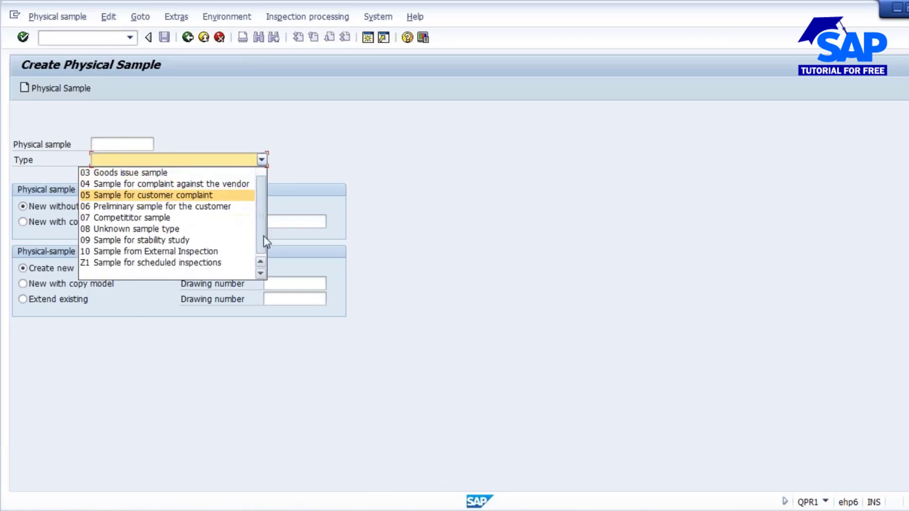
{"action": "scroll", "coordinate": [265, 214], "scroll_direction": "up", "scroll_amount": 1}
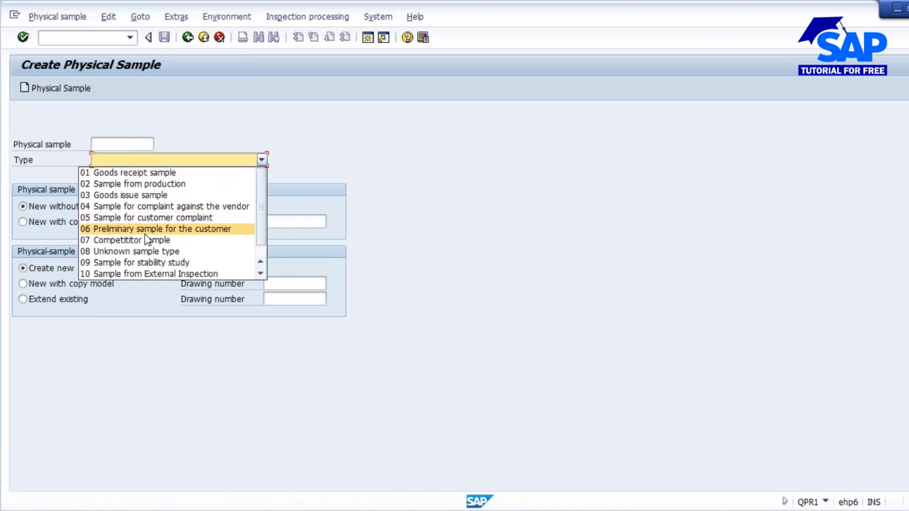
{"action": "key", "text": "Escape"}
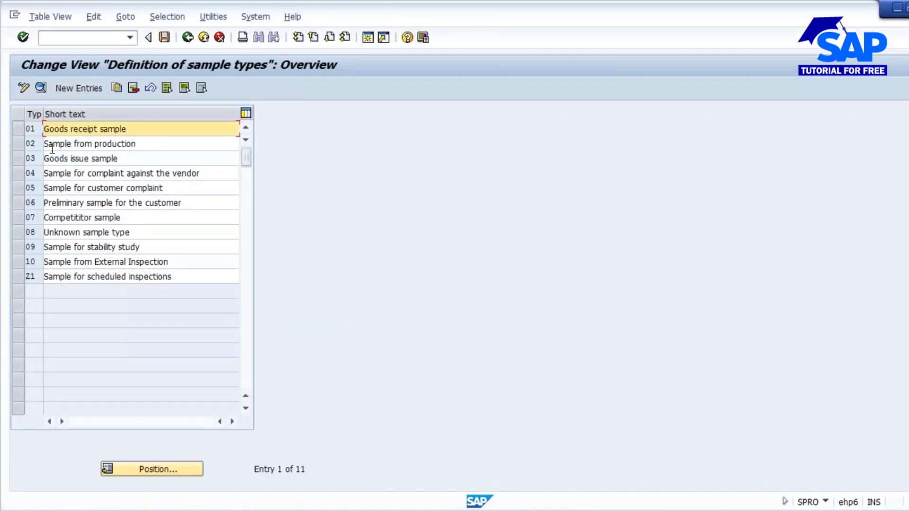
In the sample types customizing, review the details of type 01 Goods receipt sample and return to the IMG
{"action": "left_click", "coordinate": [23, 130]}
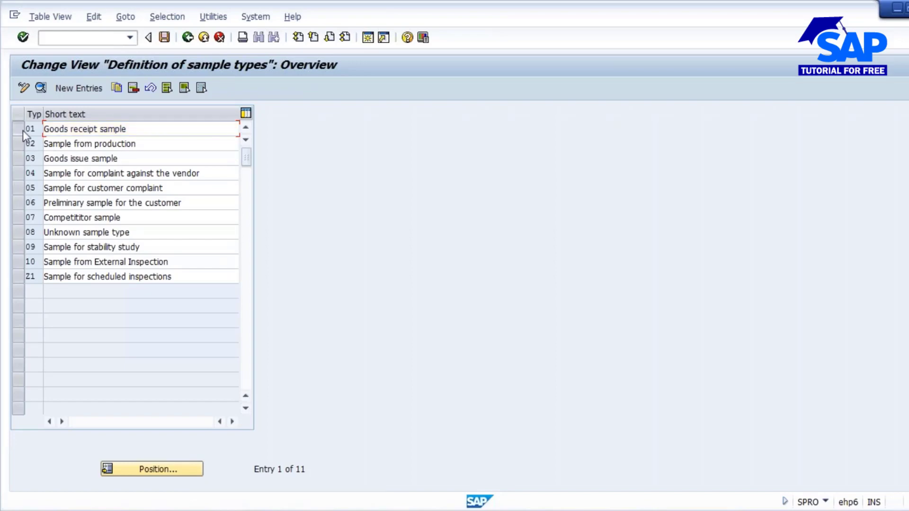
{"action": "left_click", "coordinate": [41, 88]}
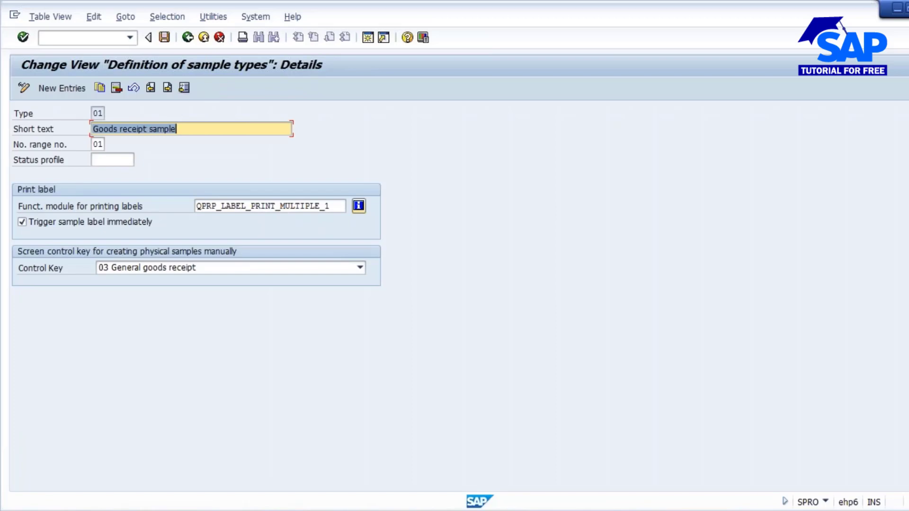
{"action": "left_click", "coordinate": [188, 37]}
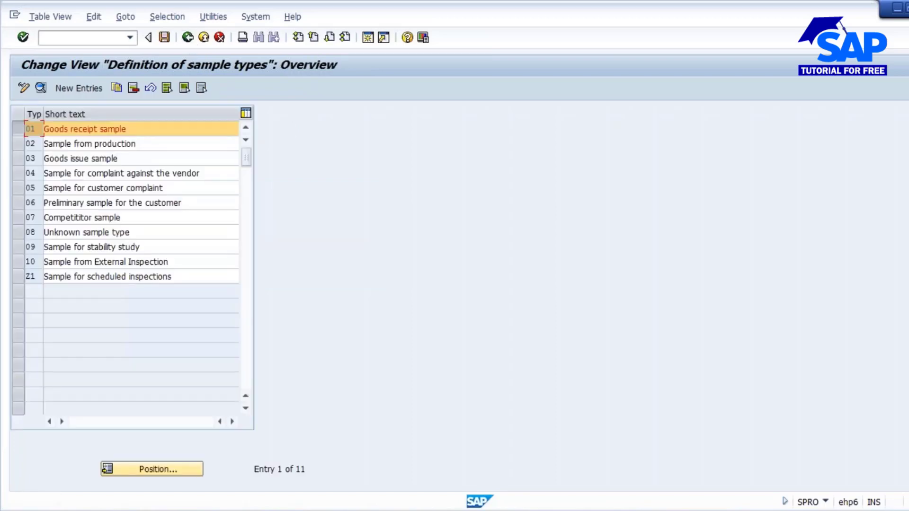
{"action": "left_click", "coordinate": [188, 38]}
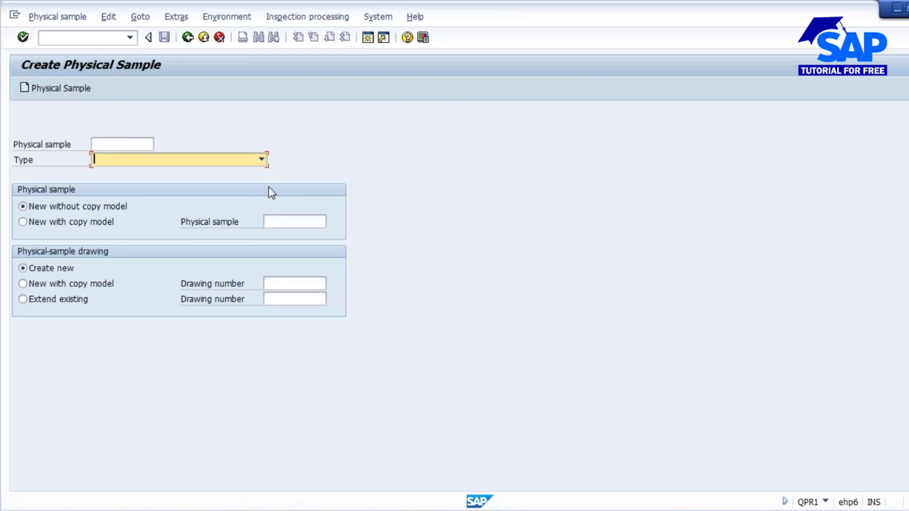
Begin creating a new physical sample of type 01 Goods receipt sample without a copy model
{"action": "left_click", "coordinate": [260, 160]}
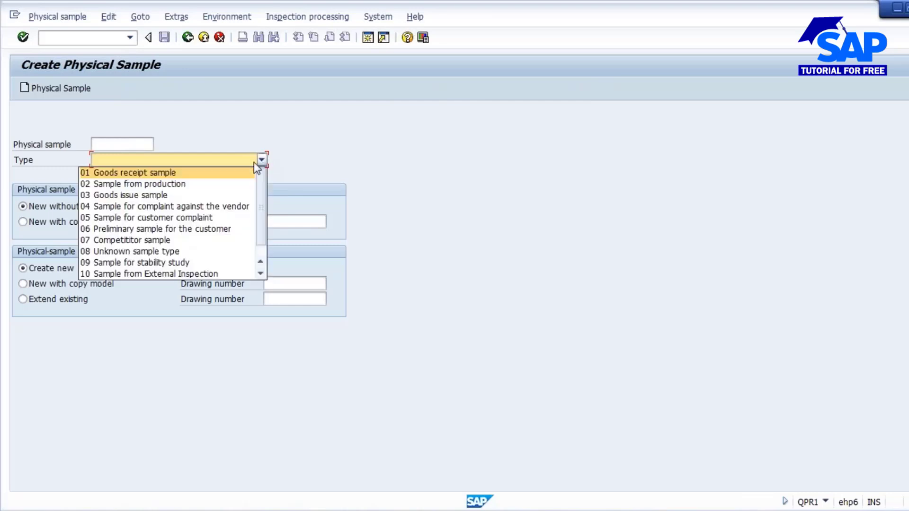
{"action": "left_click", "coordinate": [164, 173]}
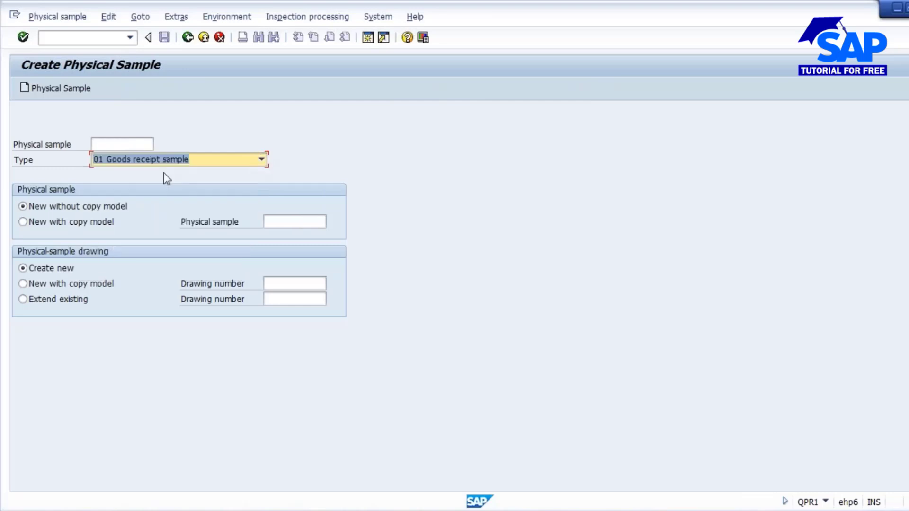
{"action": "left_click", "coordinate": [47, 90]}
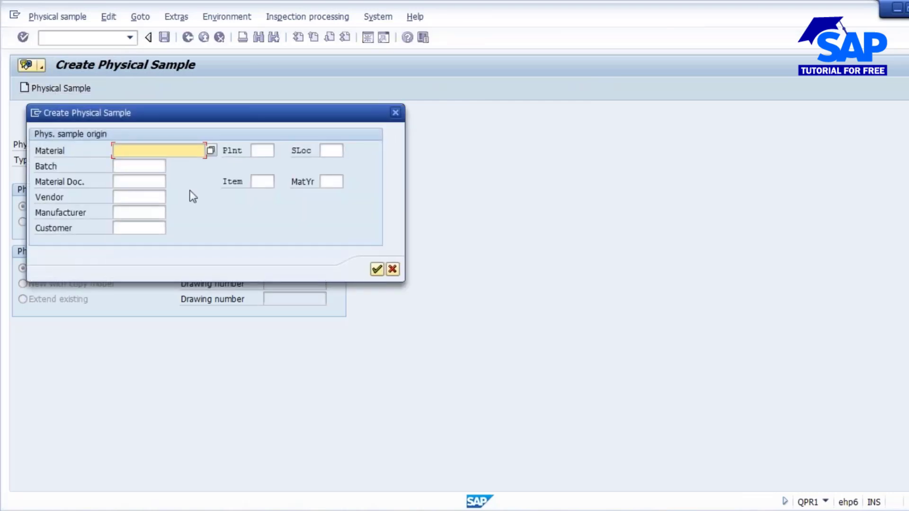
Create the physical sample for material 500046 in plant 1000 without a batch, and save it with the short text "ok"
{"action": "type", "text": "500046"}
{"action": "key", "text": "Tab"}
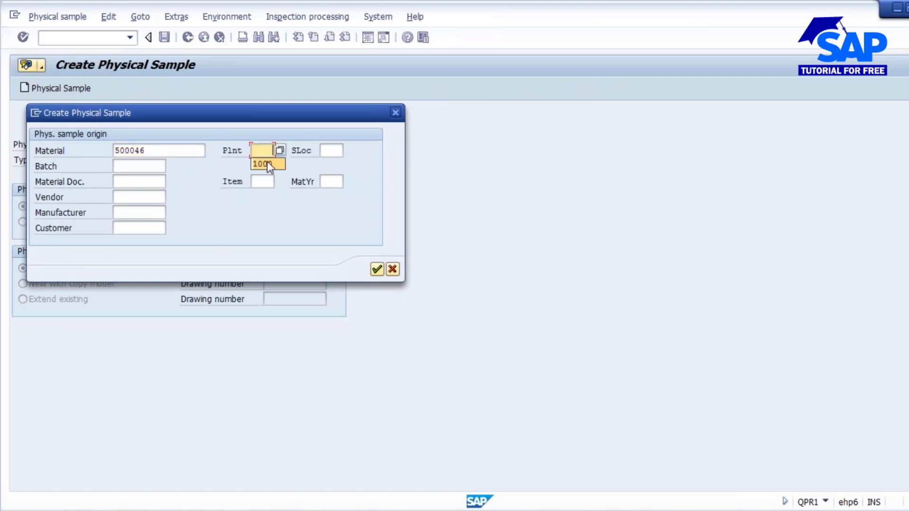
{"action": "left_click", "coordinate": [263, 163]}
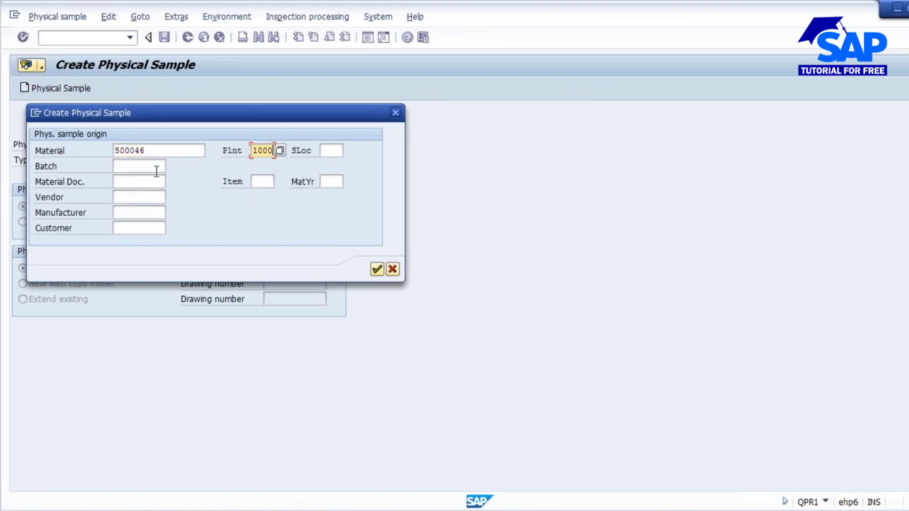
{"action": "left_click", "coordinate": [375, 268]}
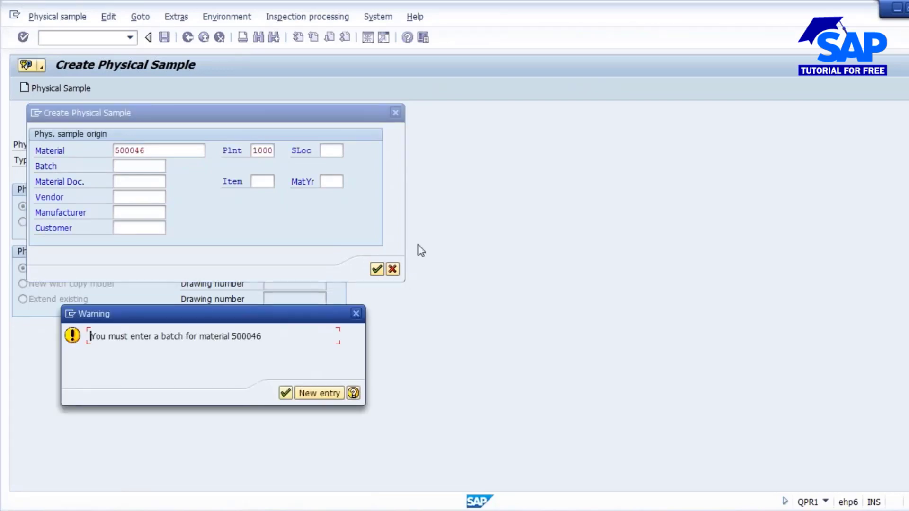
{"action": "left_click", "coordinate": [283, 394]}
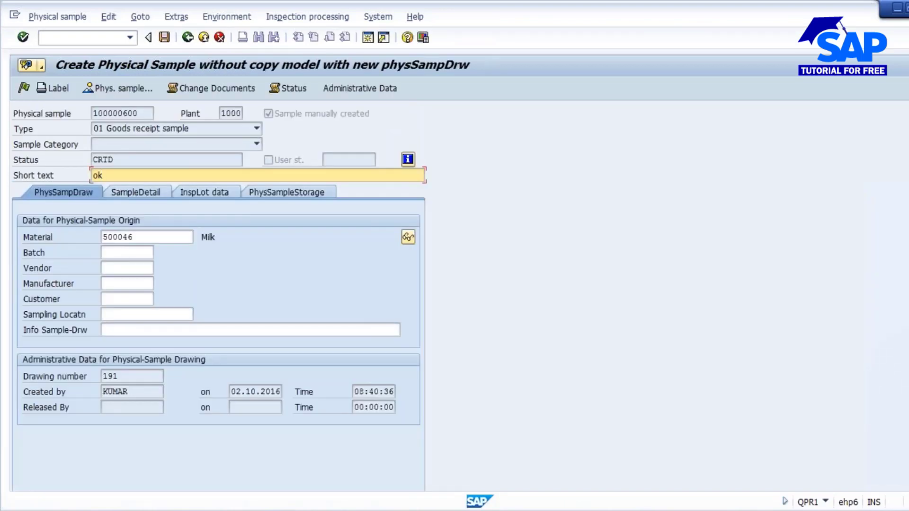
{"action": "left_click", "coordinate": [164, 37]}
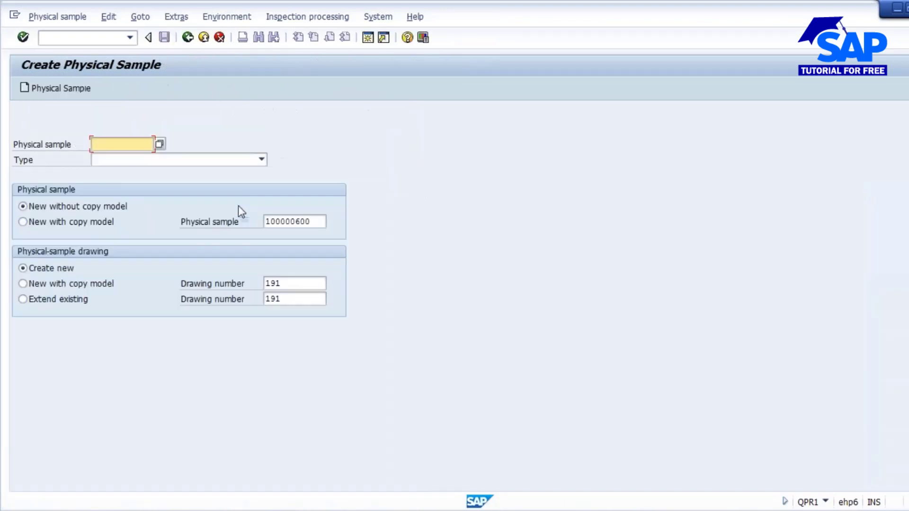
{"action": "double_click", "coordinate": [322, 223]}
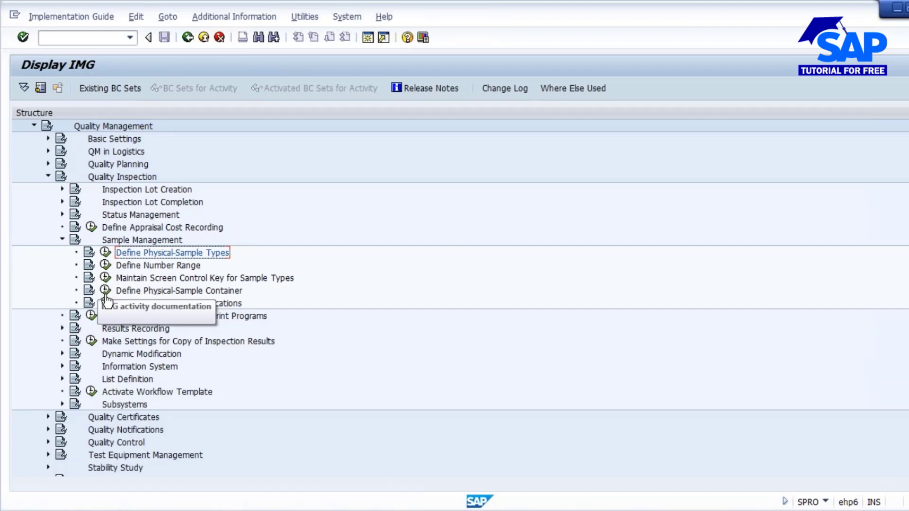
From Define Number Range, display the physical sample number range intervals with the Year column widened, and return to range maintenance
{"action": "left_click", "coordinate": [105, 265]}
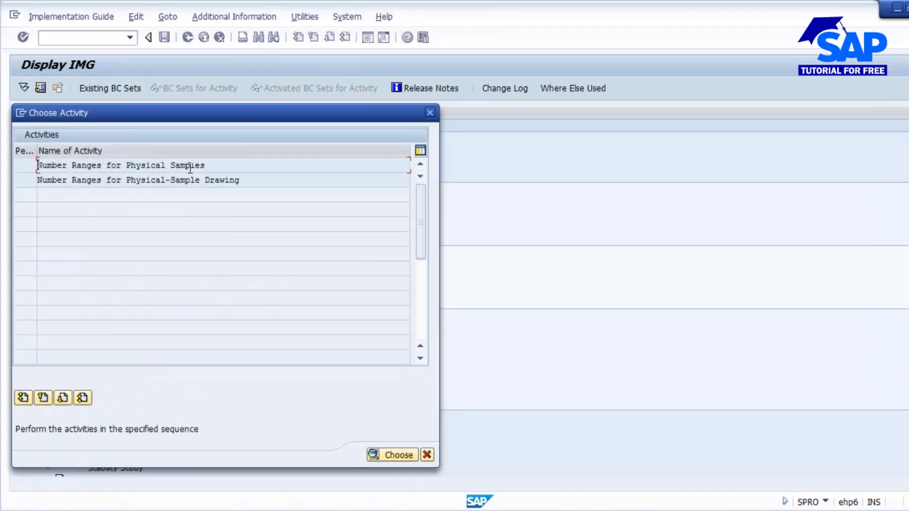
{"action": "double_click", "coordinate": [151, 165]}
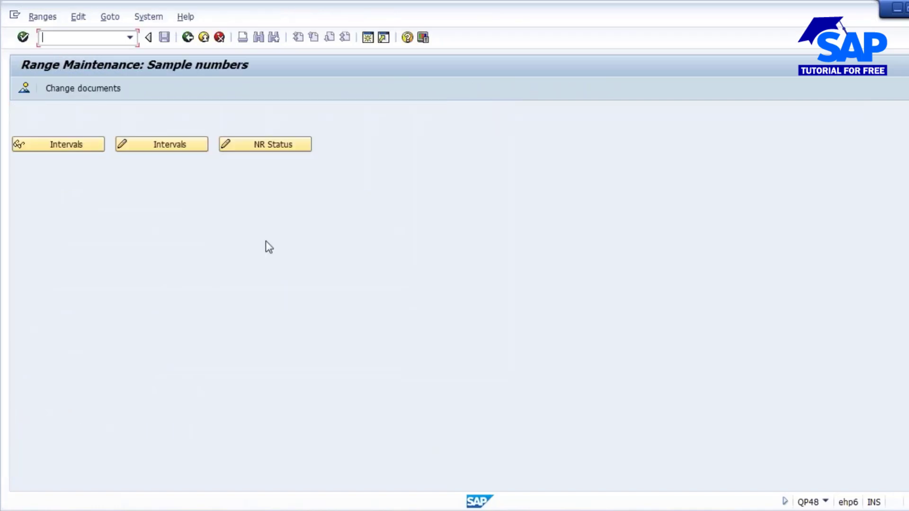
{"action": "left_click", "coordinate": [25, 91]}
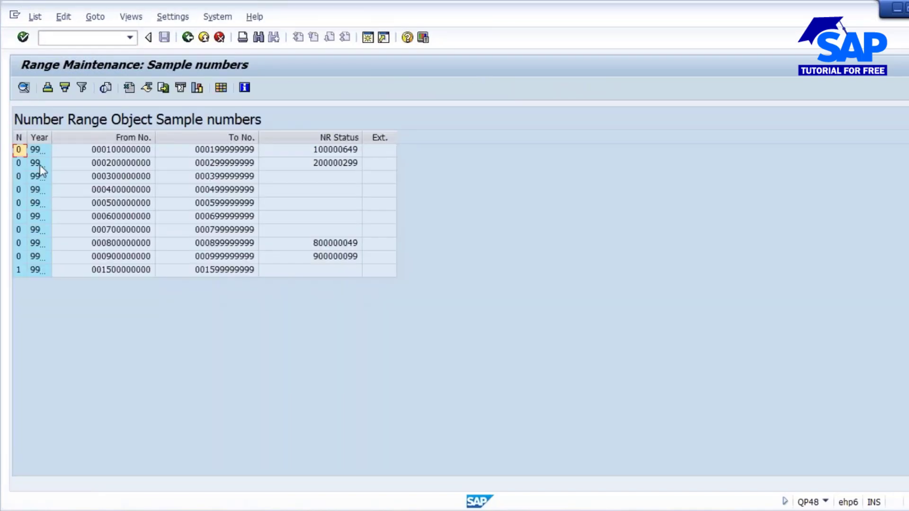
{"action": "left_click_drag", "start_coordinate": [51, 137], "coordinate": [86, 137]}
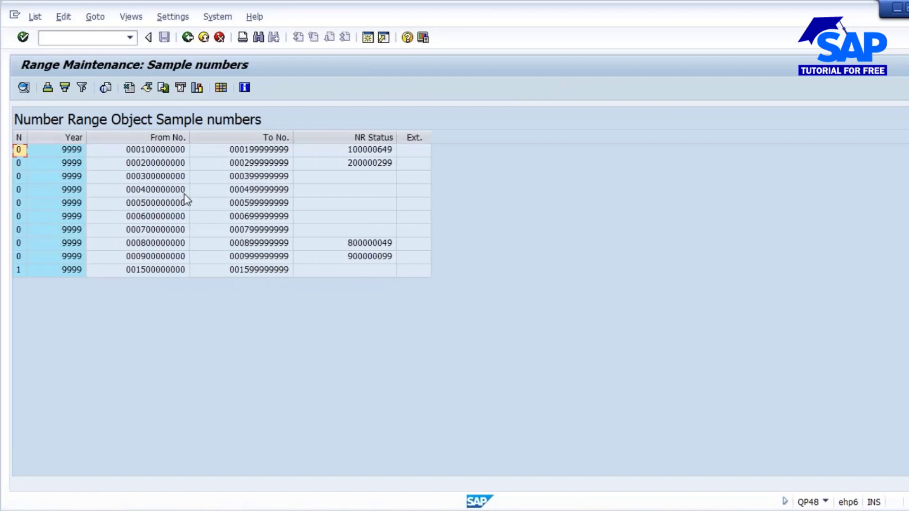
{"action": "left_click", "coordinate": [188, 39]}
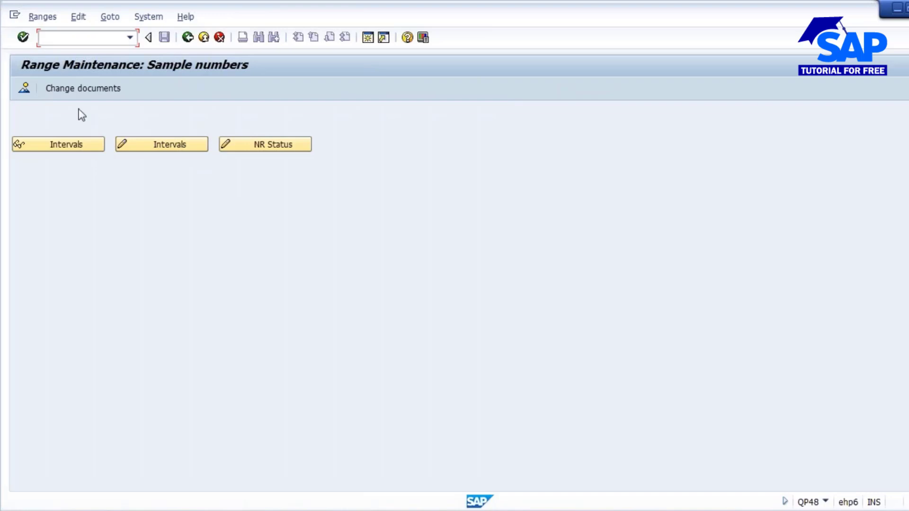
Review the sample number range intervals in maintenance mode, and return to the IMG structure
{"action": "left_click", "coordinate": [144, 145]}
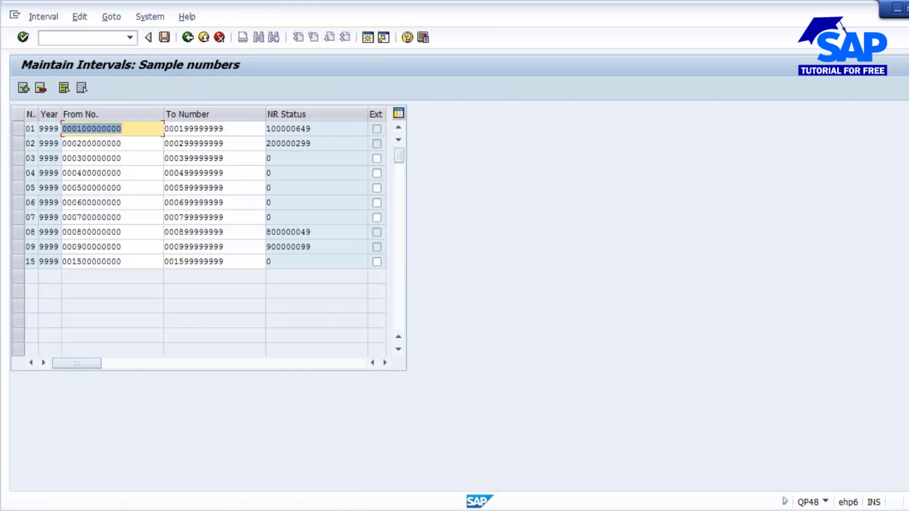
{"action": "left_click", "coordinate": [188, 38]}
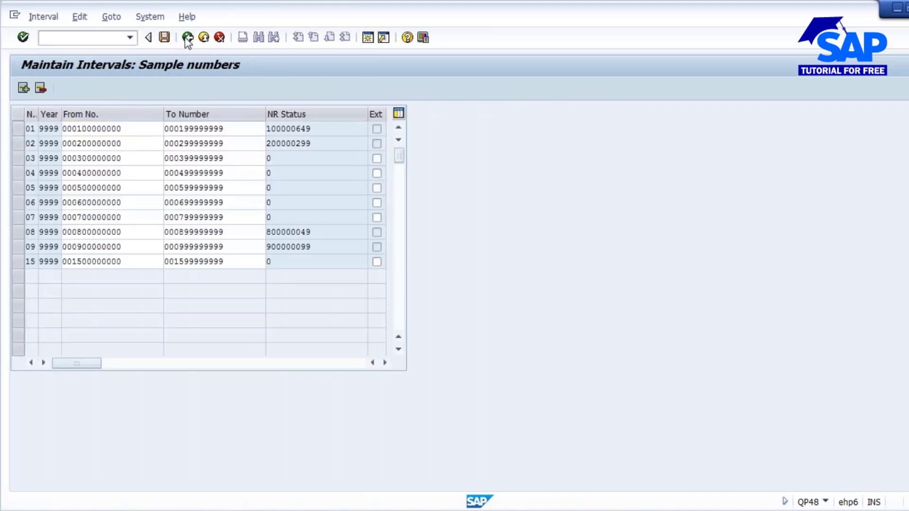
{"action": "left_click", "coordinate": [188, 38]}
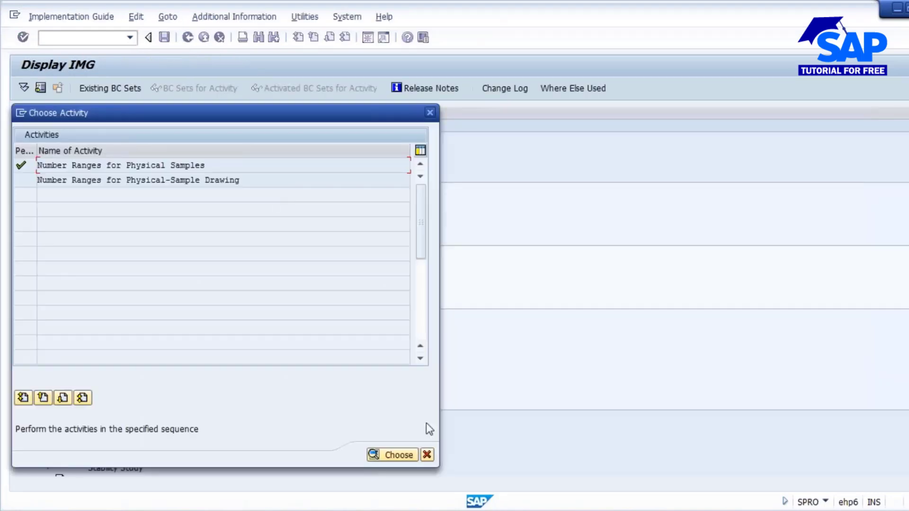
{"action": "left_click", "coordinate": [427, 455]}
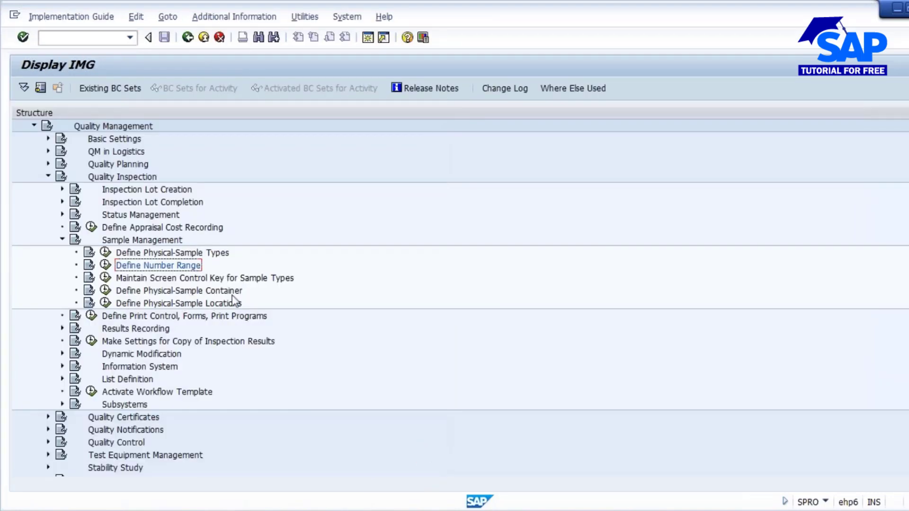
Switch to the physical sample session and open the newly created sample for changing
{"action": "key", "text": "alt+Tab"}
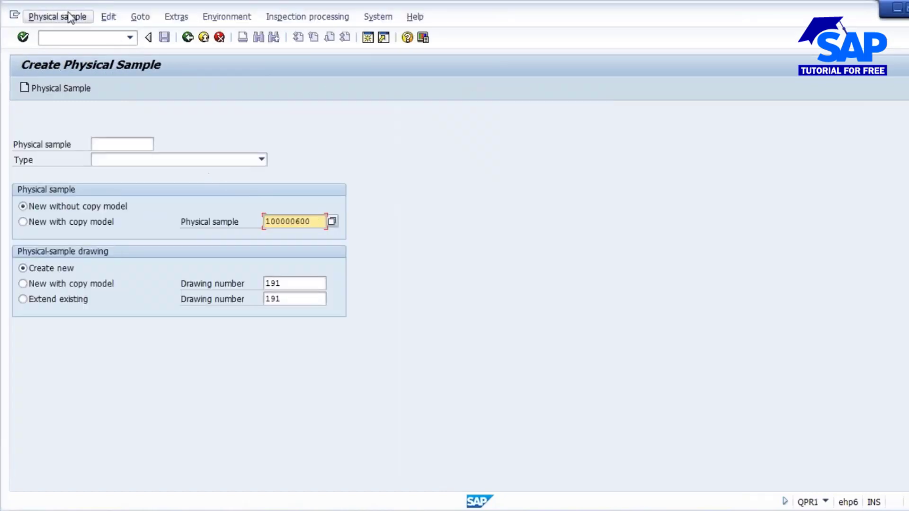
{"action": "left_click", "coordinate": [56, 17]}
{"action": "left_click", "coordinate": [69, 64]}
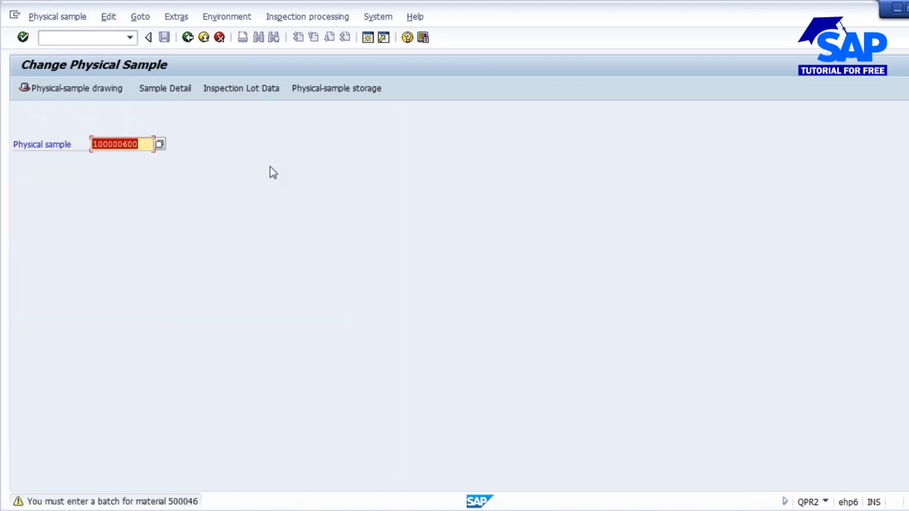
{"action": "key", "text": "Return"}
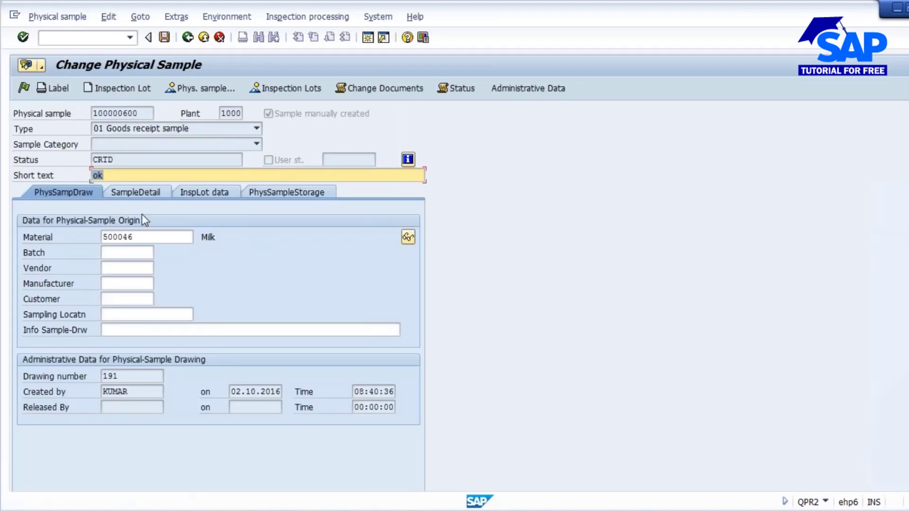
In the sample details, examine the quantity and unit fields and list the available sample containers
{"action": "left_click", "coordinate": [137, 192]}
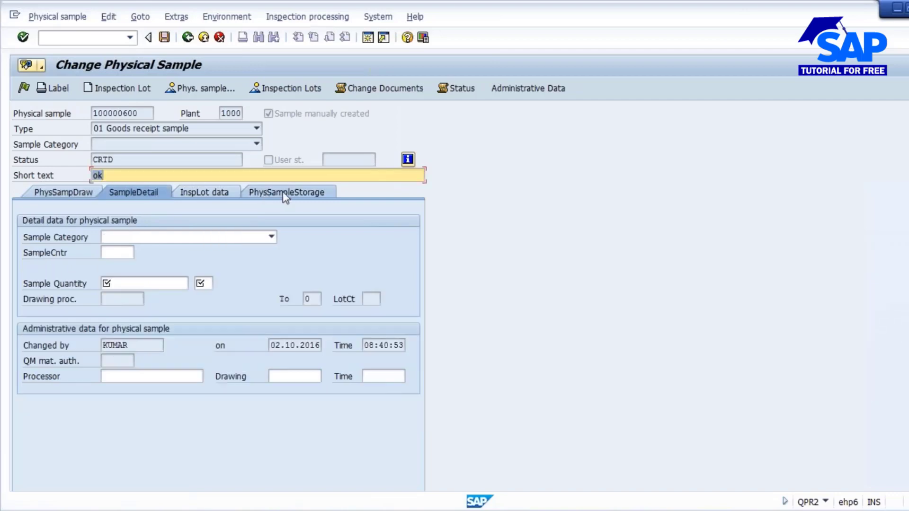
{"action": "left_click", "coordinate": [148, 286]}
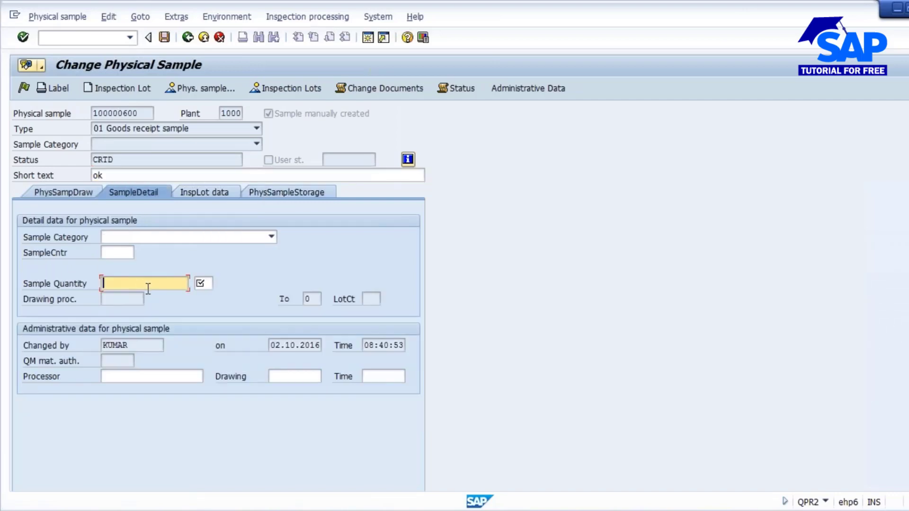
{"action": "left_click", "coordinate": [202, 288]}
{"action": "left_click", "coordinate": [115, 254]}
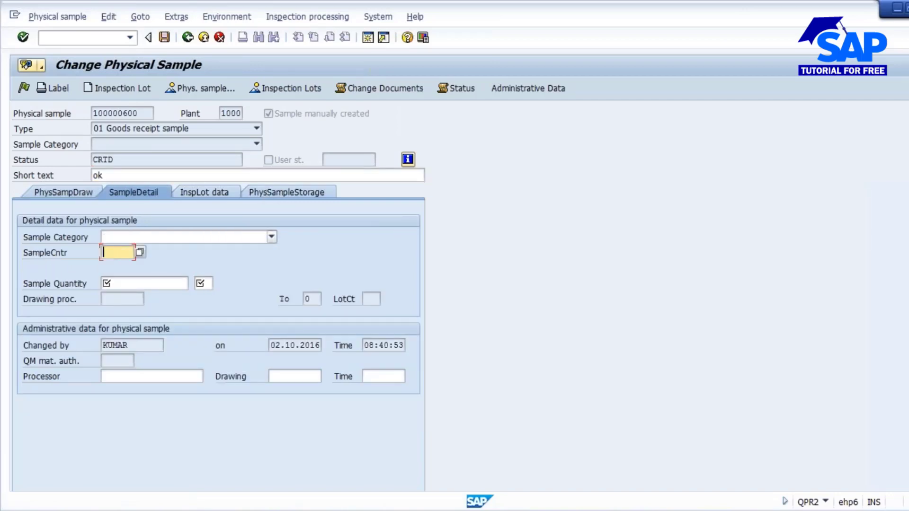
{"action": "left_click", "coordinate": [140, 252]}
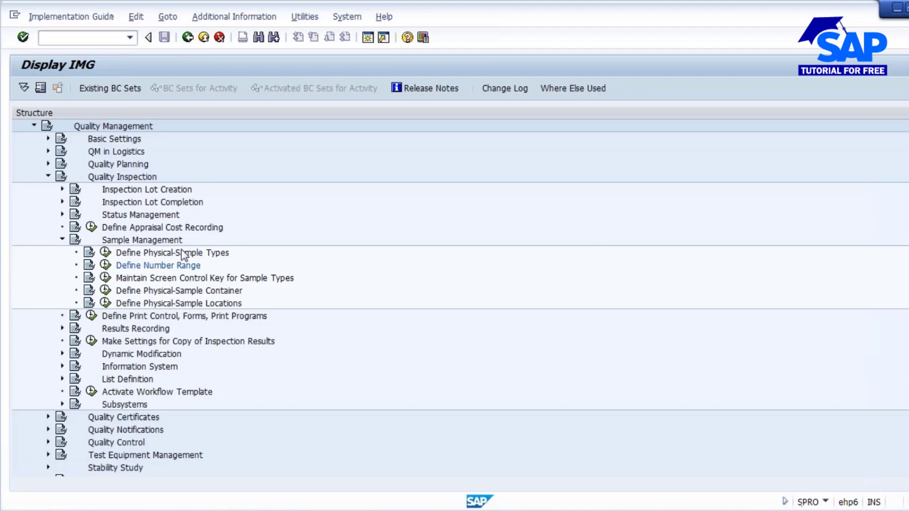
Compare the sample's container and category options with the Define Physical-Sample Container customizing, and leave the container overview
{"action": "left_click", "coordinate": [184, 263]}
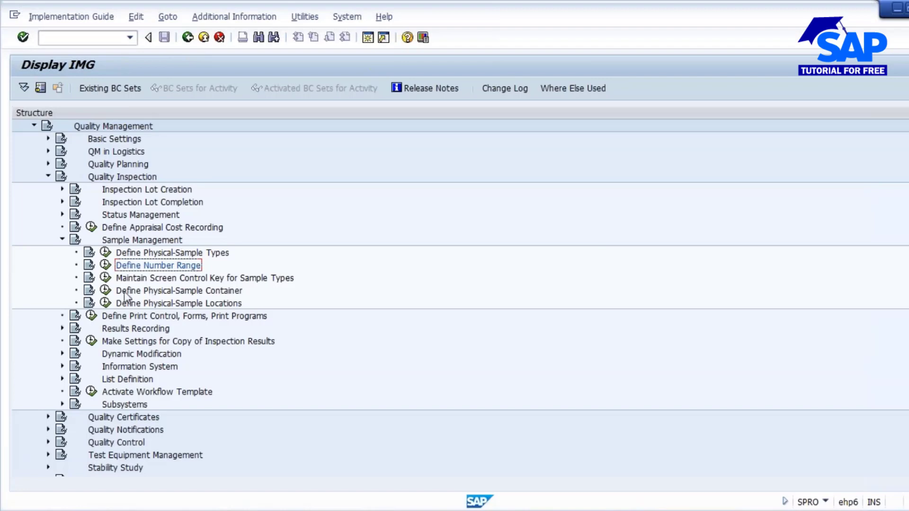
{"action": "left_click", "coordinate": [104, 290]}
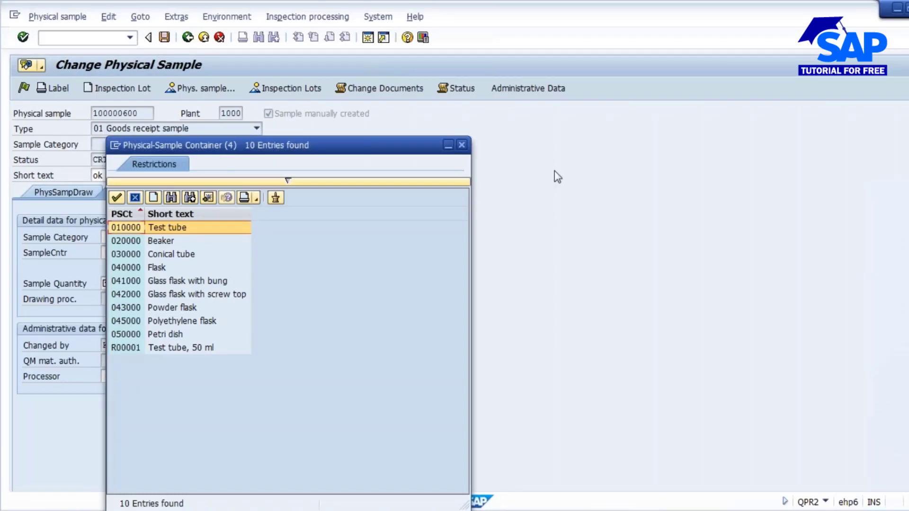
{"action": "left_click", "coordinate": [461, 145]}
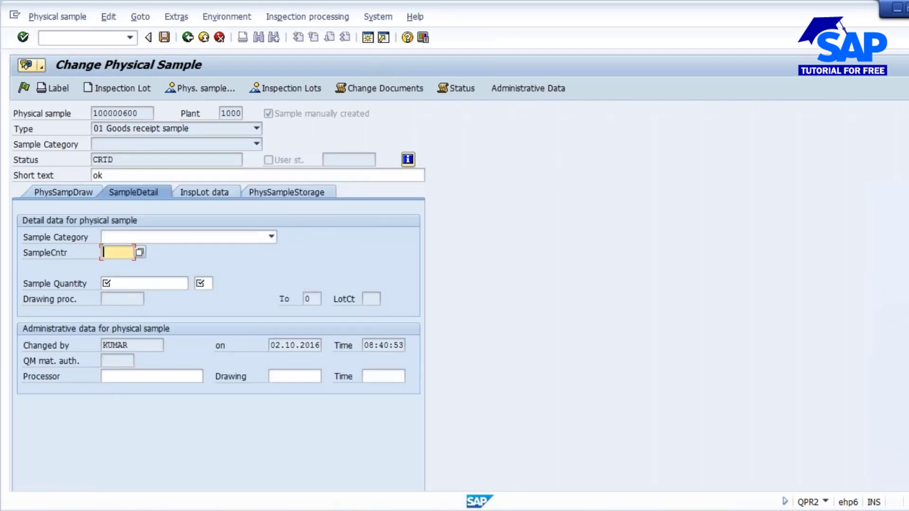
{"action": "left_click", "coordinate": [277, 237]}
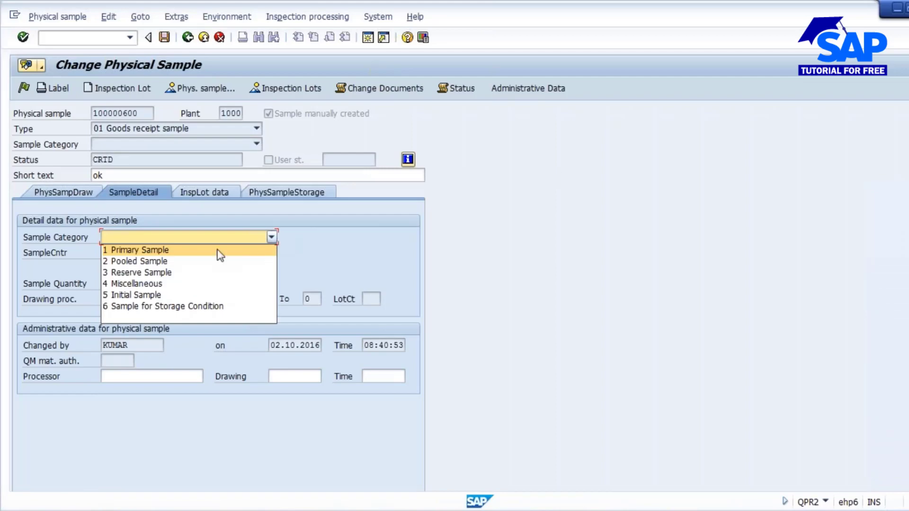
{"action": "left_click", "coordinate": [410, 292]}
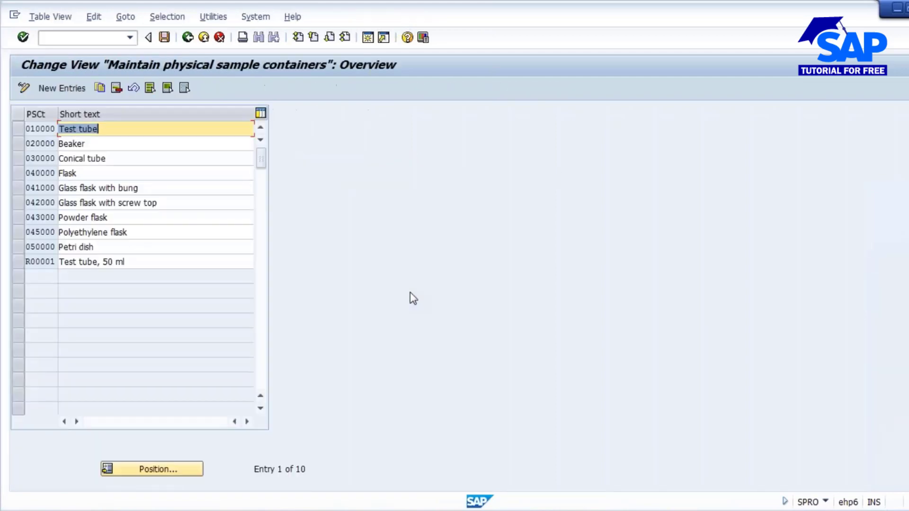
{"action": "left_click", "coordinate": [187, 37]}
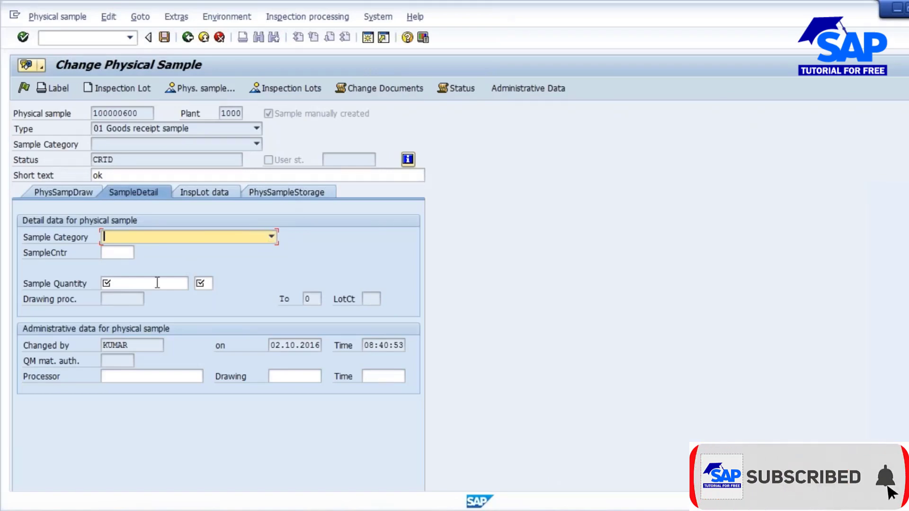
Set the sample quantity to 0.5 L in the sample details of the physical sample
{"action": "left_click", "coordinate": [157, 282]}
{"action": "left_click", "coordinate": [118, 296]}
{"action": "left_click", "coordinate": [202, 283]}
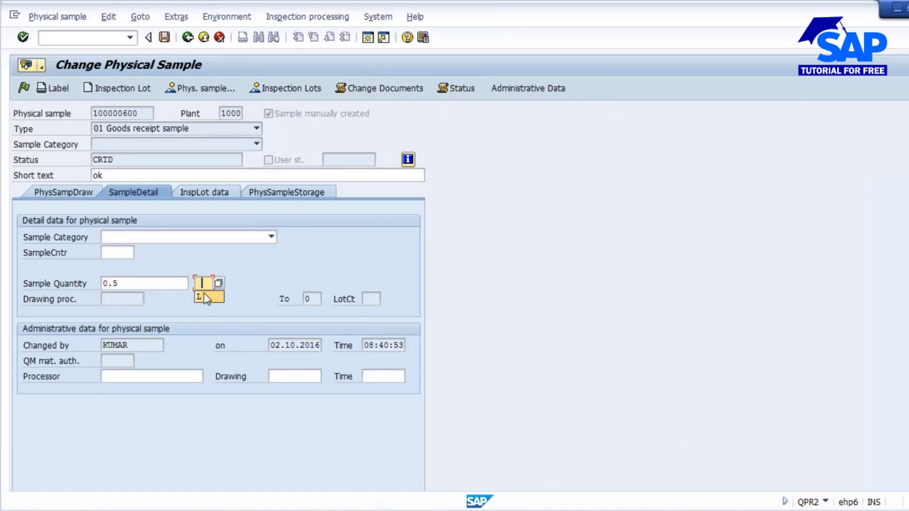
{"action": "left_click", "coordinate": [206, 297]}
{"action": "key", "text": "Return"}
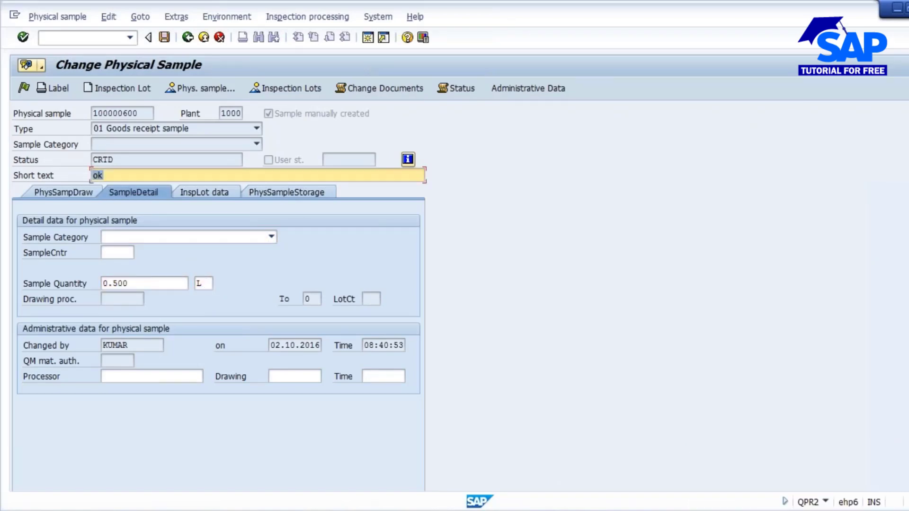
In the physical sample's storage data, list the sample locations available for plant 1000
{"action": "left_click", "coordinate": [284, 192]}
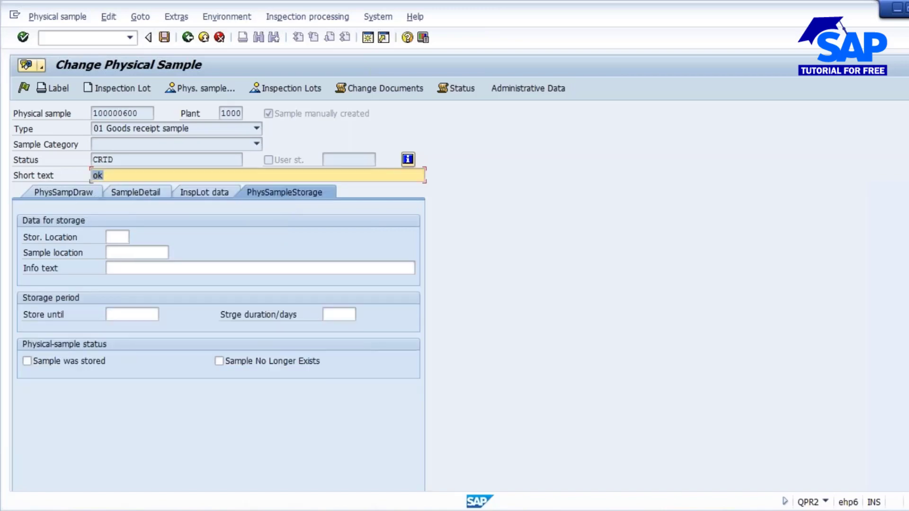
{"action": "left_click", "coordinate": [121, 252]}
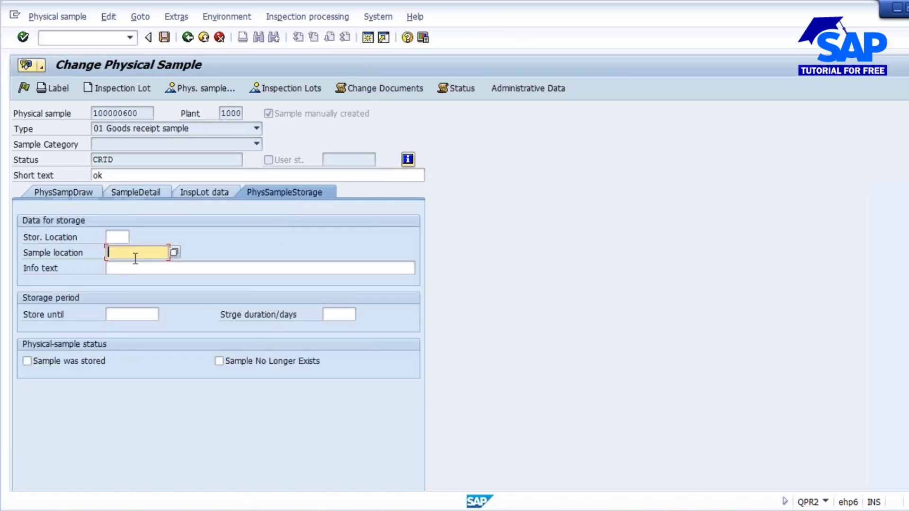
{"action": "left_click", "coordinate": [174, 252]}
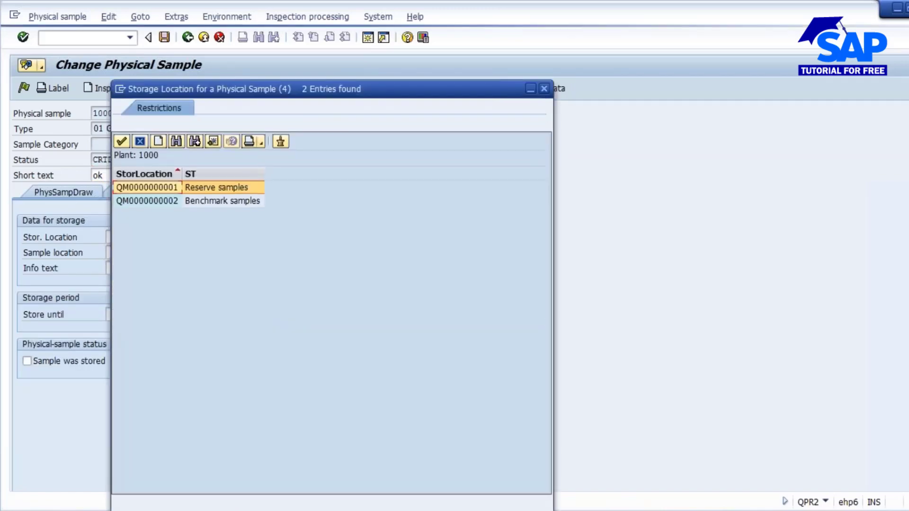
{"action": "left_click_drag", "start_coordinate": [219, 92], "coordinate": [302, 93]}
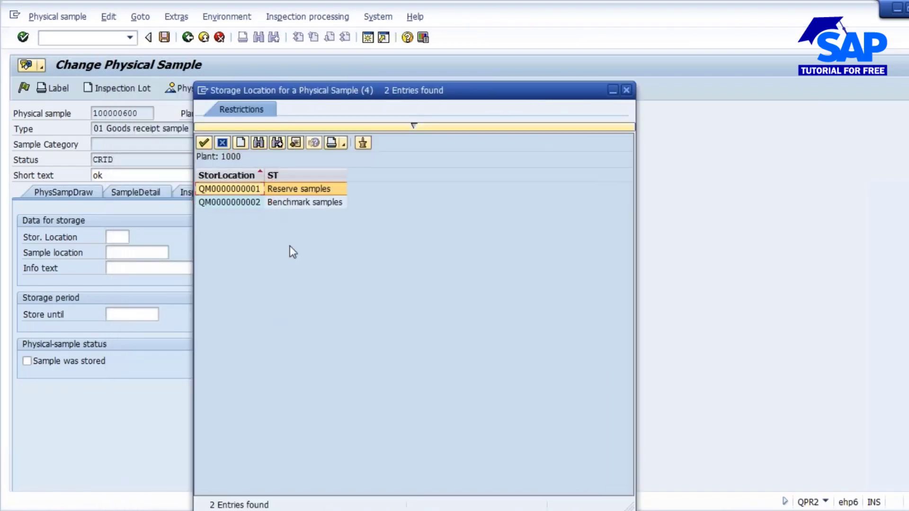
Review the Define Physical-Sample Locations customizing for plant 1000, and collapse Sample Management in the IMG
{"action": "key", "text": "alt+Tab"}
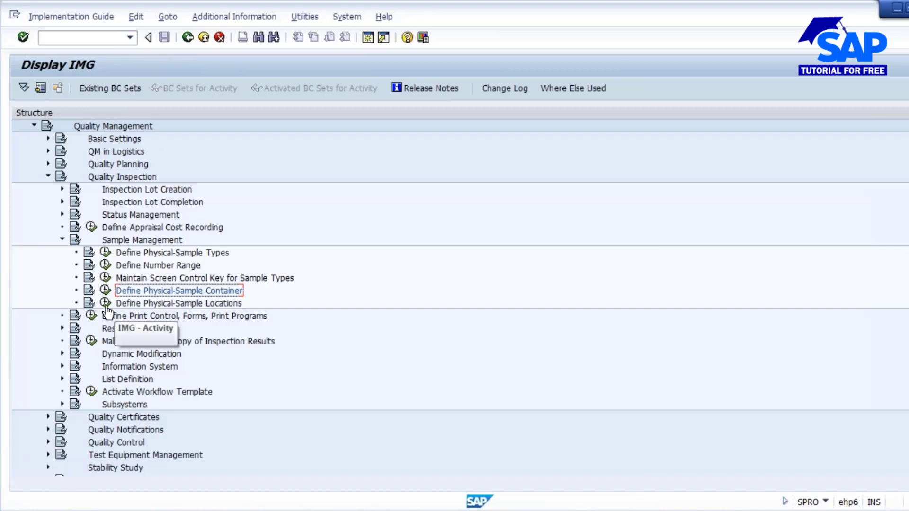
{"action": "left_click", "coordinate": [105, 303]}
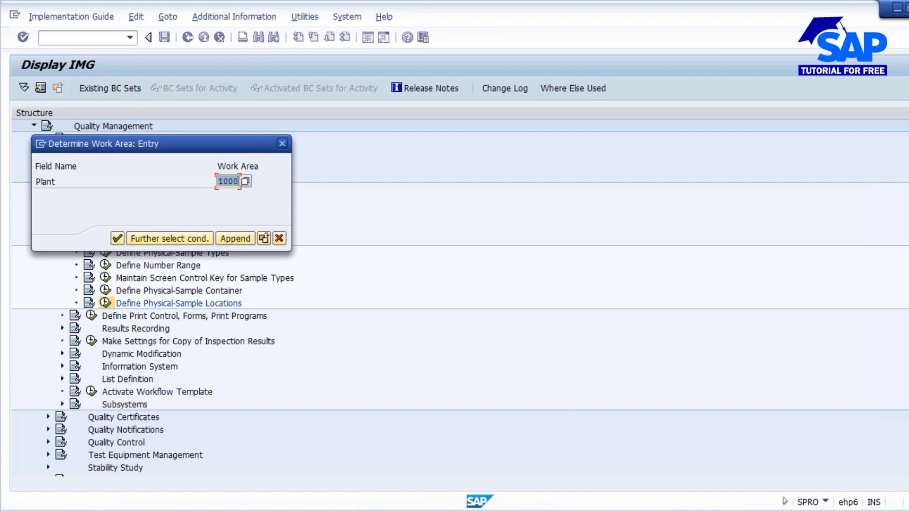
{"action": "left_click", "coordinate": [117, 238]}
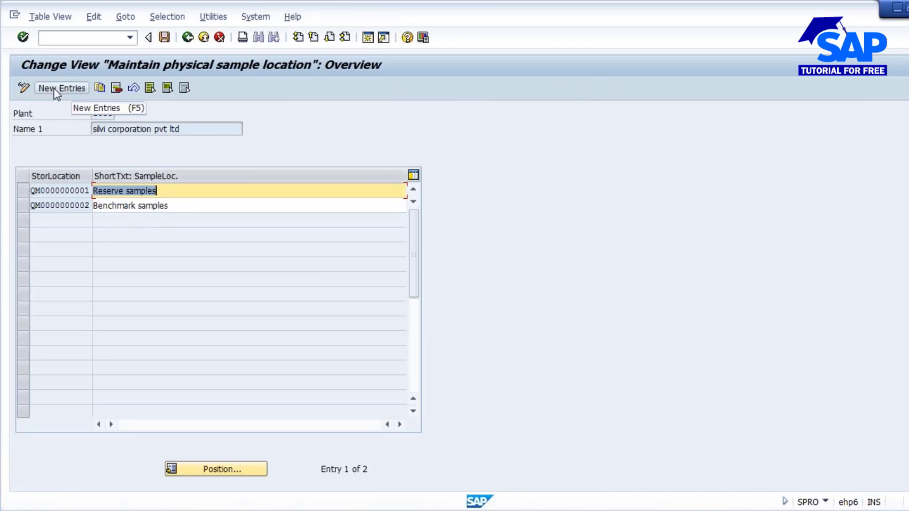
{"action": "left_click", "coordinate": [188, 38]}
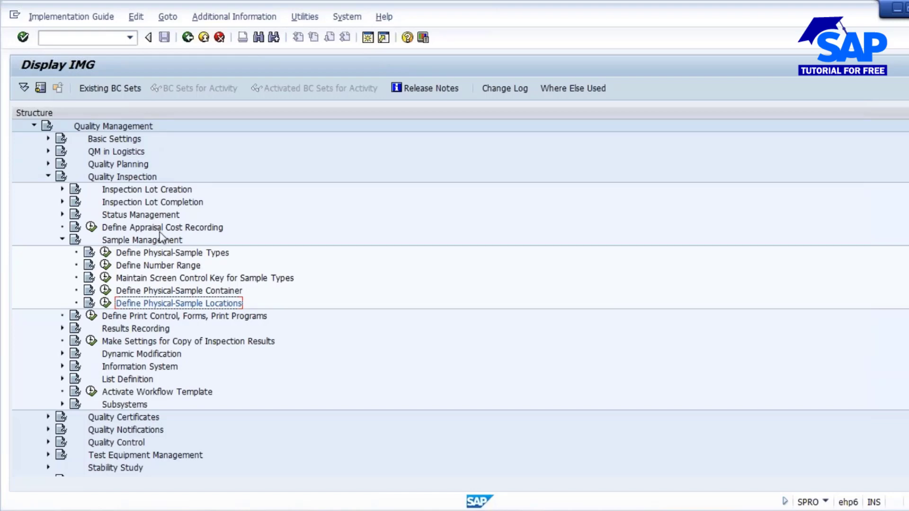
{"action": "left_click", "coordinate": [62, 240]}
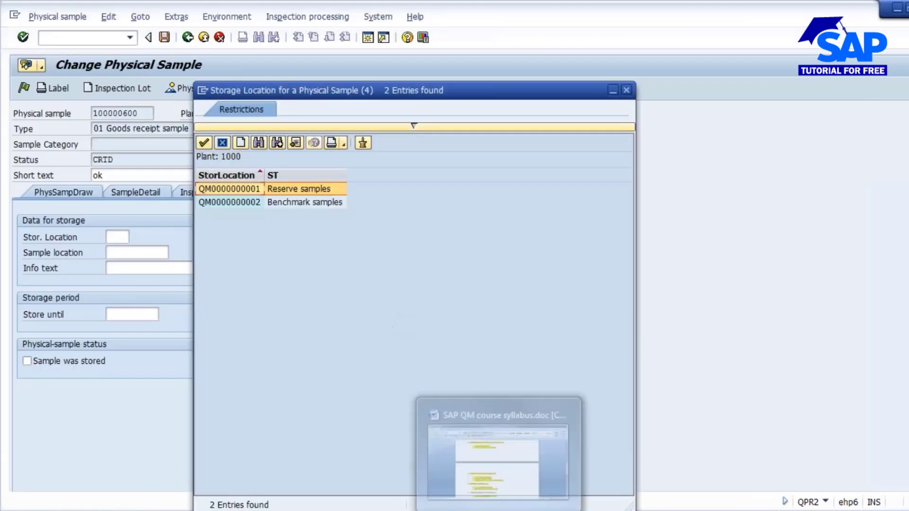
Switch to the SAP QM course syllabus in Word and examine the Calibration Inspection topic
{"action": "left_click", "coordinate": [488, 450]}
{"action": "scroll", "coordinate": [422, 271], "scroll_direction": "down", "scroll_amount": 3}
{"action": "left_click", "coordinate": [374, 257]}
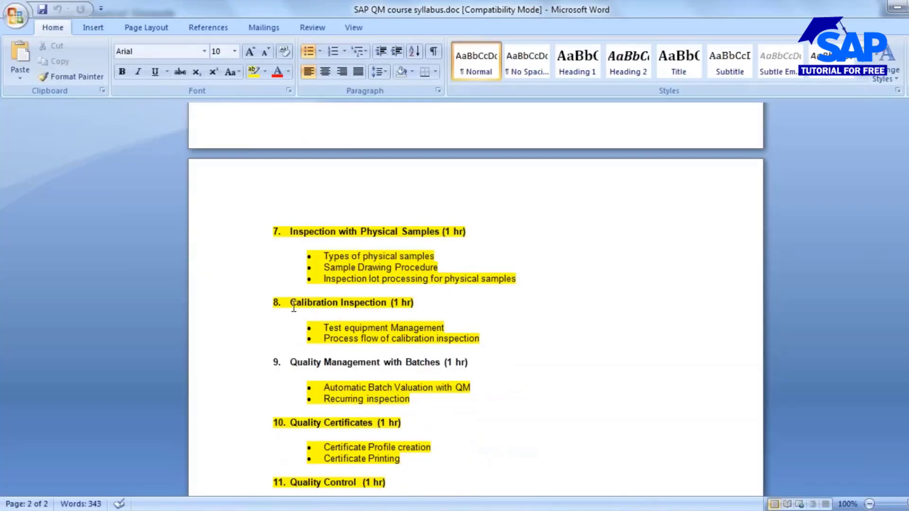
{"action": "left_click_drag", "start_coordinate": [292, 303], "coordinate": [428, 308]}
{"action": "left_click", "coordinate": [372, 325]}
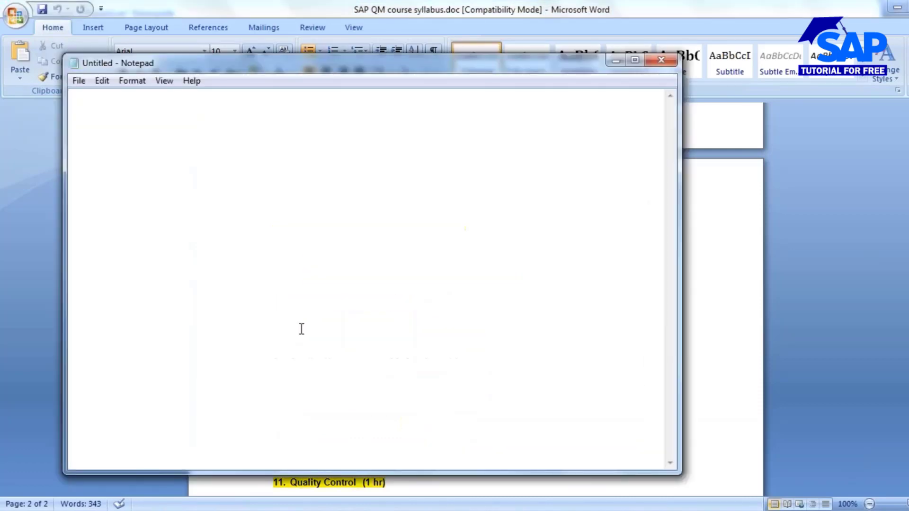
Write the note "Inspection type 14 - PM calibration order" in Notepad, and put the note window away
{"action": "type", "text": "Inspec"}
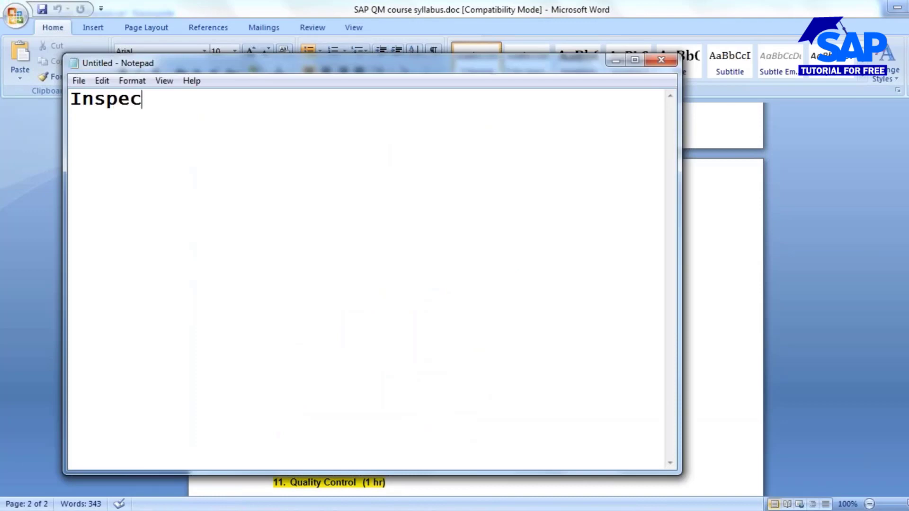
{"action": "type", "text": "tion type "}
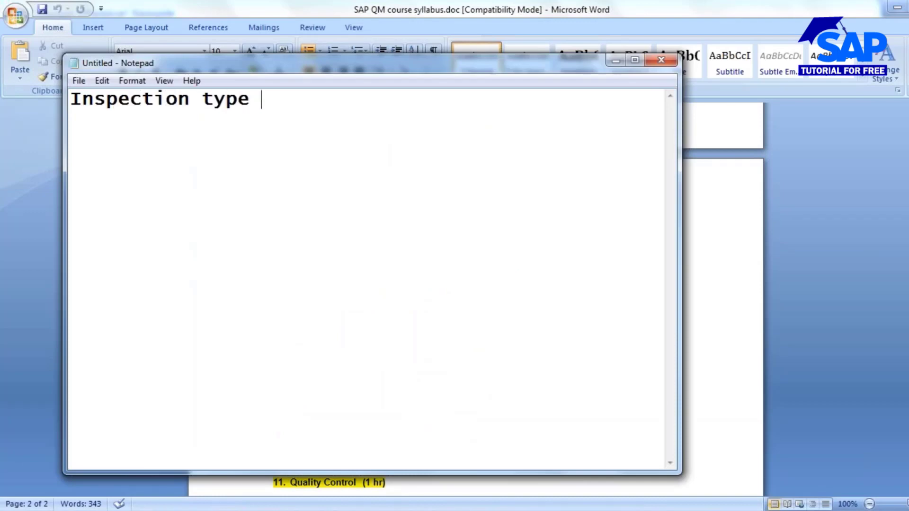
{"action": "type", "text": "14  - PM cali"}
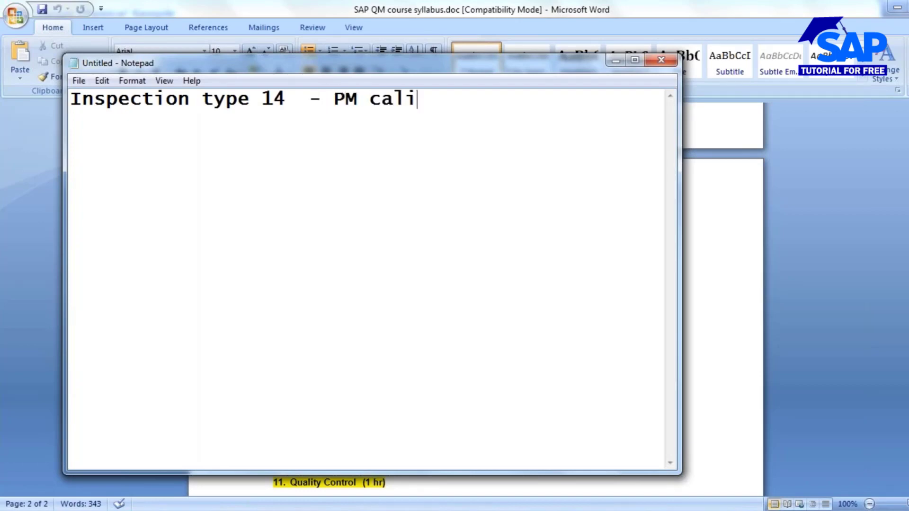
{"action": "type", "text": "bration "}
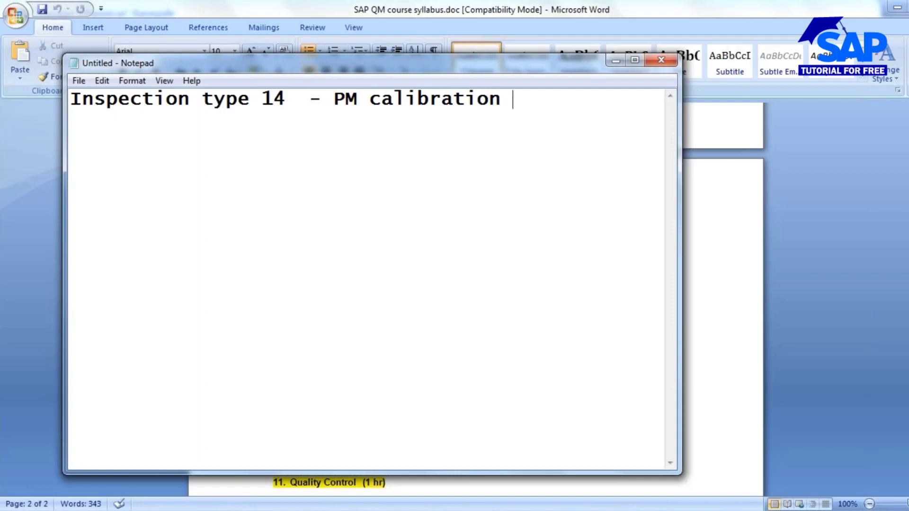
{"action": "type", "text": "order"}
{"action": "left_click", "coordinate": [258, 510]}
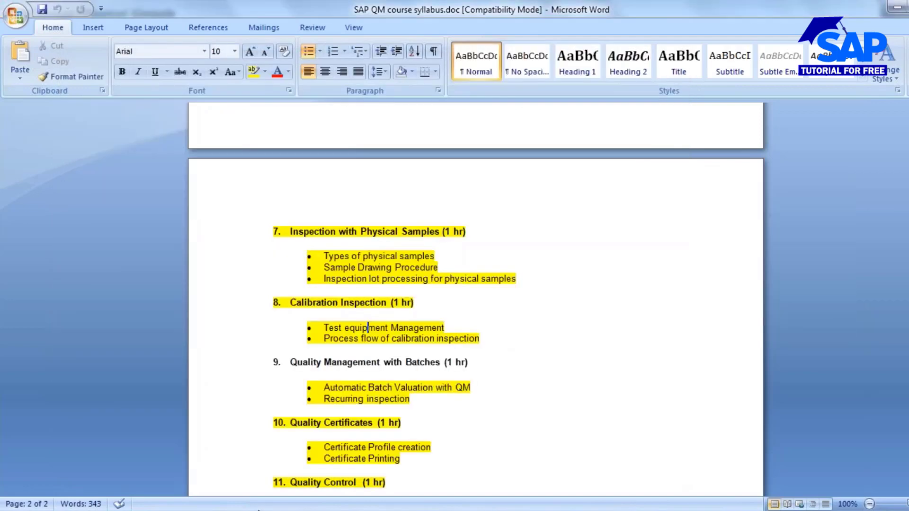
Close the sample location list, leave Change Physical Sample without saving, and collapse the Physical Sample folder in SAP Easy Access
{"action": "left_click", "coordinate": [284, 503]}
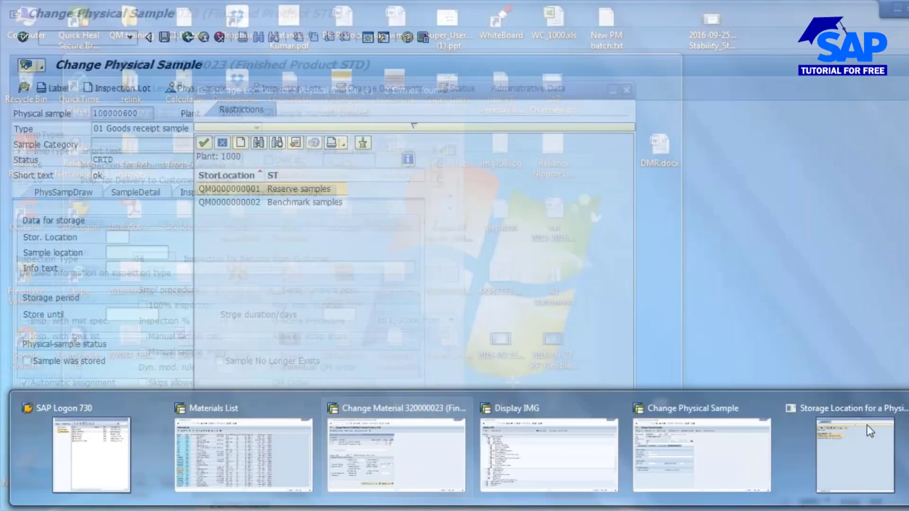
{"action": "left_click", "coordinate": [700, 454]}
{"action": "left_click", "coordinate": [627, 90]}
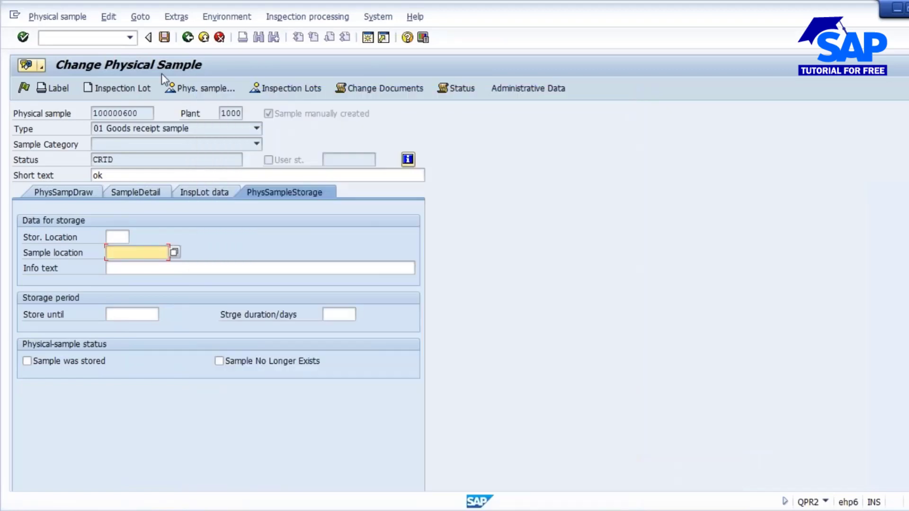
{"action": "left_click", "coordinate": [187, 37]}
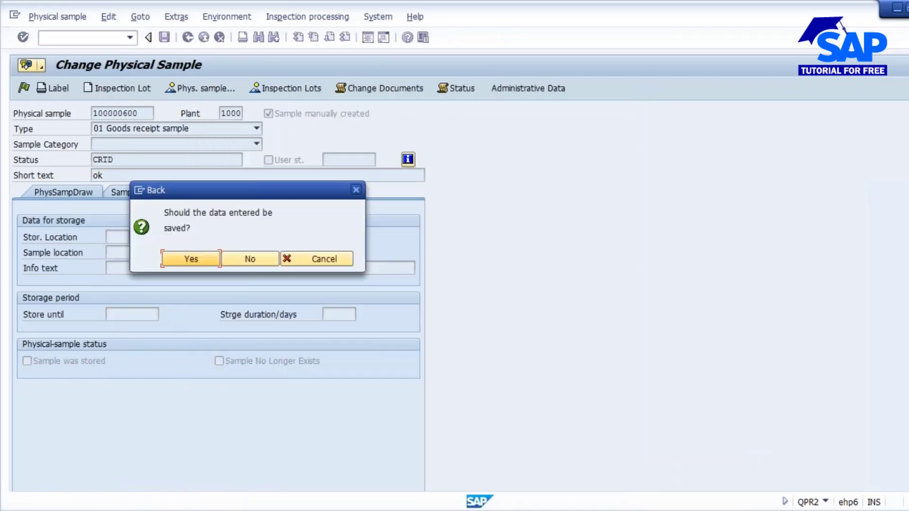
{"action": "left_click", "coordinate": [242, 259]}
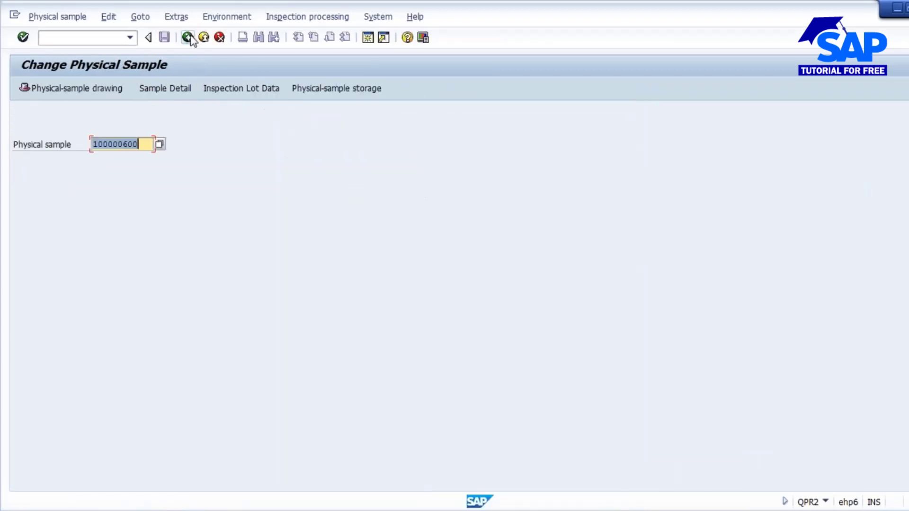
{"action": "left_click", "coordinate": [188, 38]}
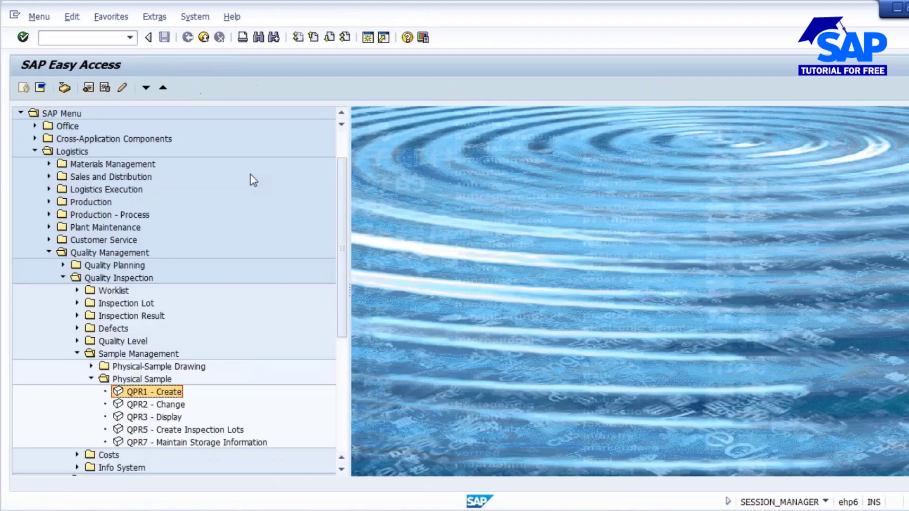
{"action": "left_click", "coordinate": [93, 381]}
Switch to the Display IMG session and open Define Inspections in Plant Maintenance under Inspection Lot Creation
{"action": "key", "text": "alt+Tab"}
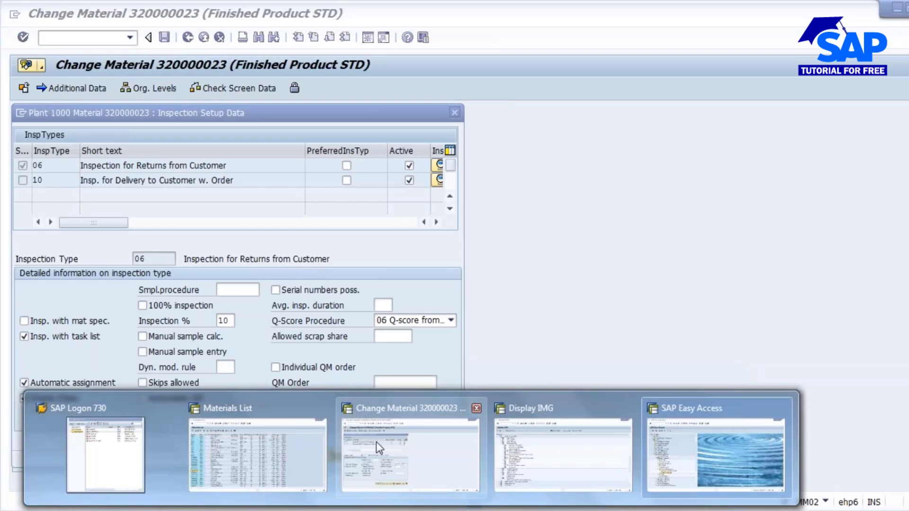
{"action": "left_click", "coordinate": [258, 453]}
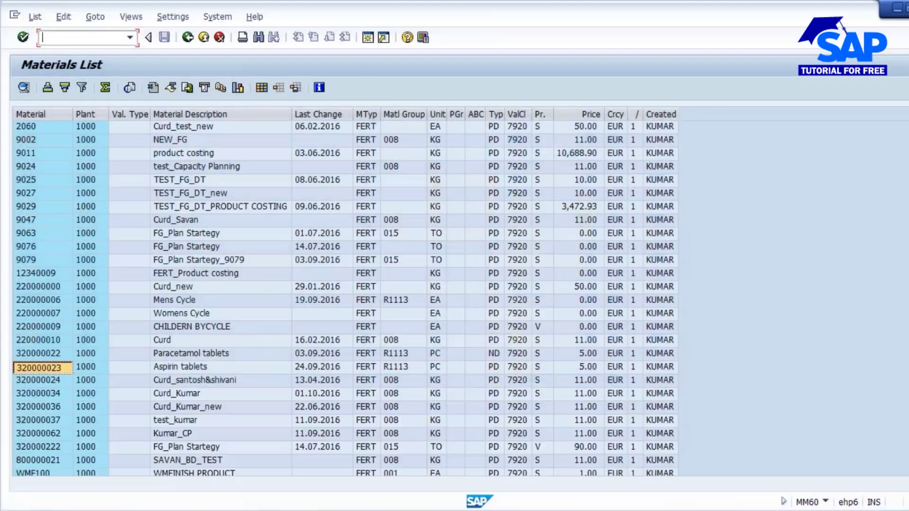
{"action": "left_click", "coordinate": [524, 455]}
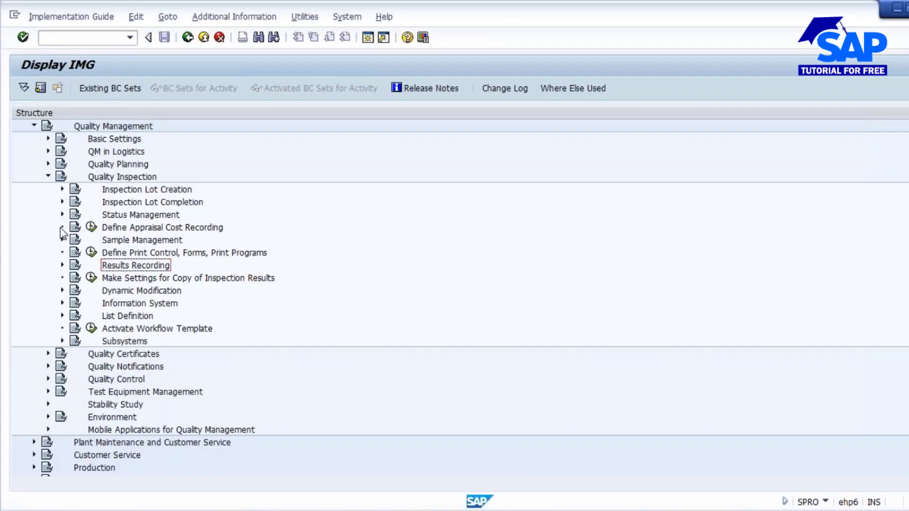
{"action": "left_click", "coordinate": [62, 189]}
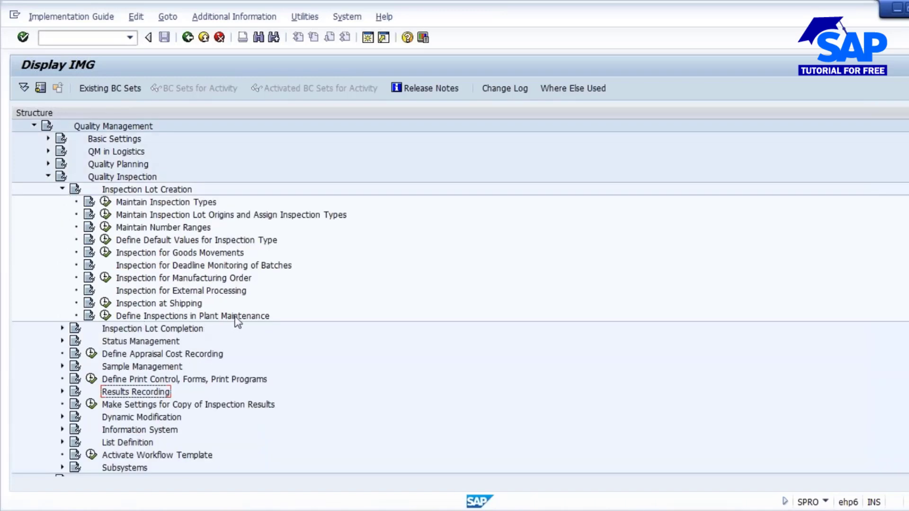
{"action": "left_click", "coordinate": [105, 315]}
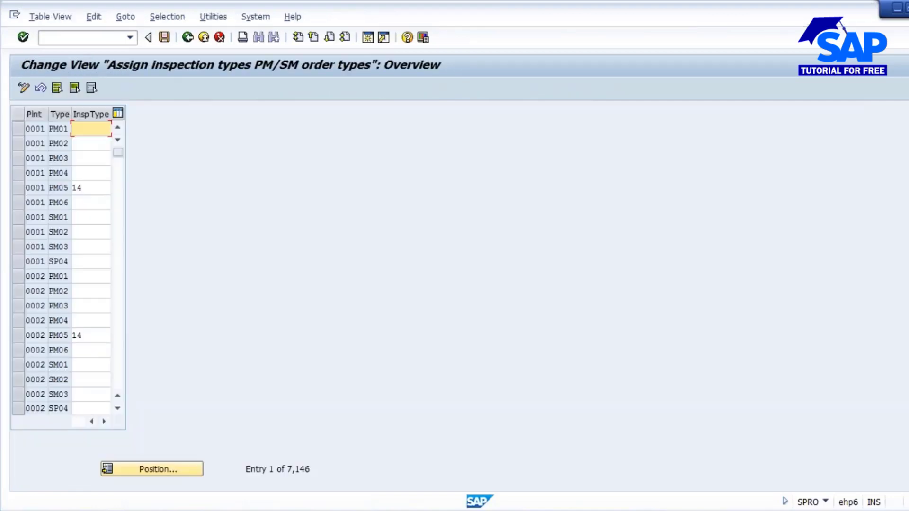
Position the PM/SM order type assignments at plant 1000 and examine the inspection type assigned to order type PM06
{"action": "left_click", "coordinate": [168, 472]}
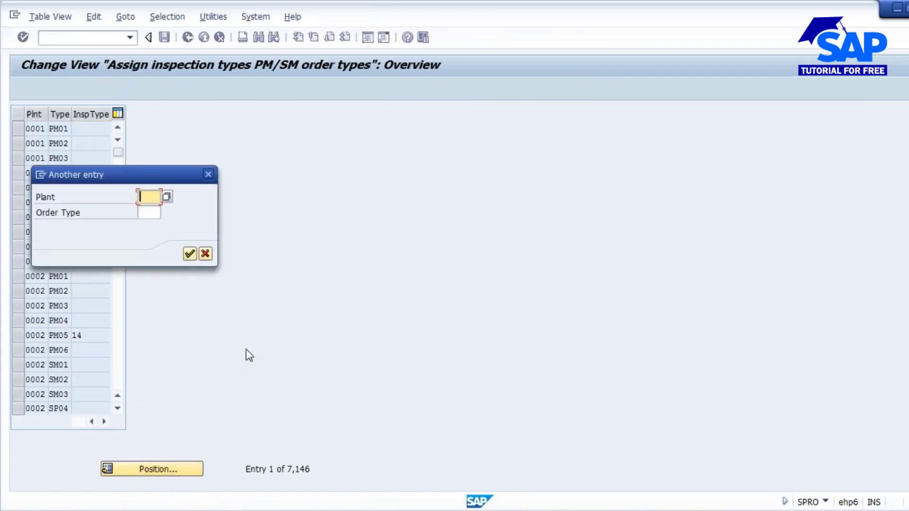
{"action": "type", "text": "1000"}
{"action": "key", "text": "Return"}
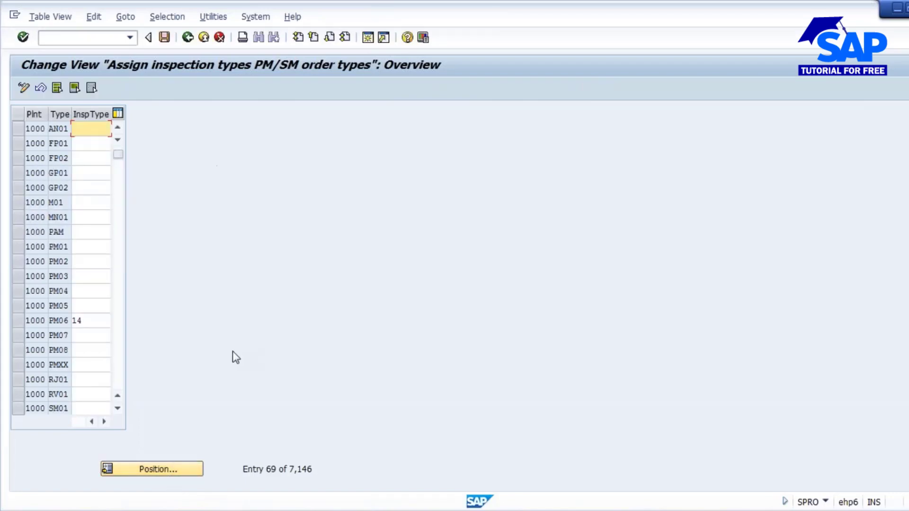
{"action": "left_click", "coordinate": [84, 320]}
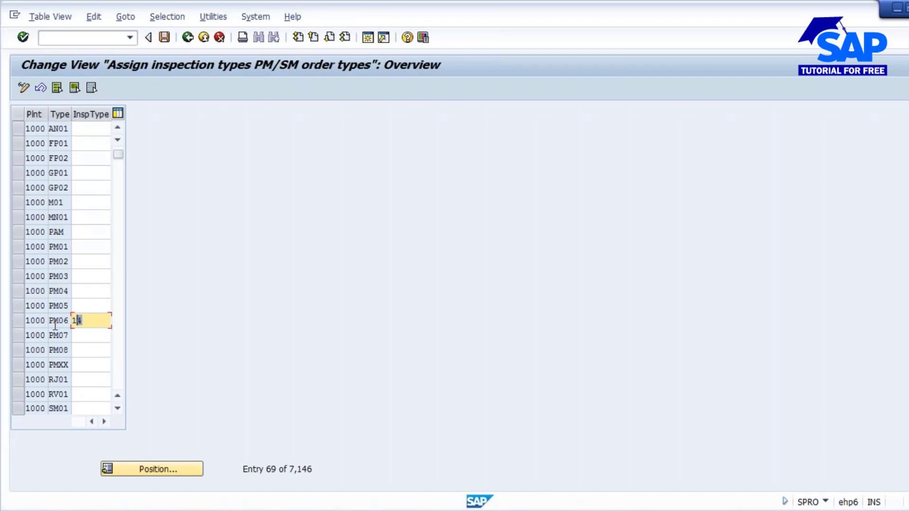
{"action": "left_click", "coordinate": [18, 321]}
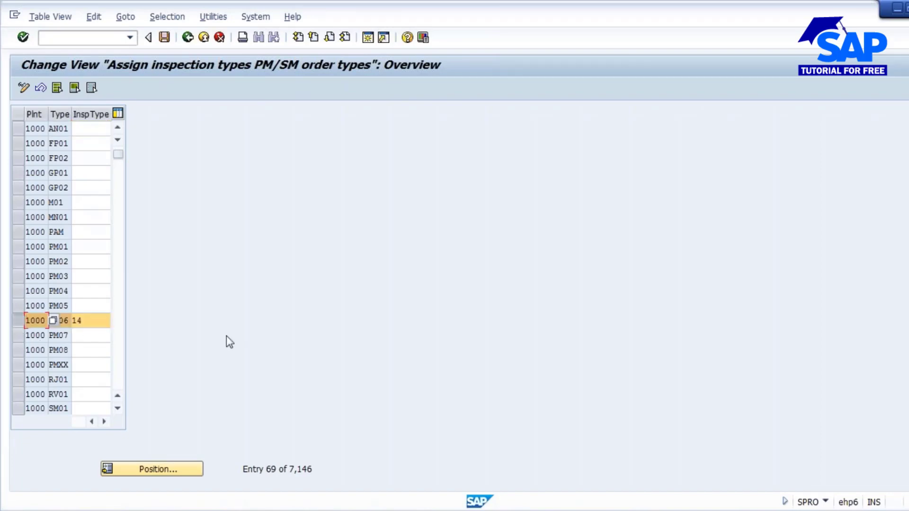
{"action": "left_click", "coordinate": [94, 319]}
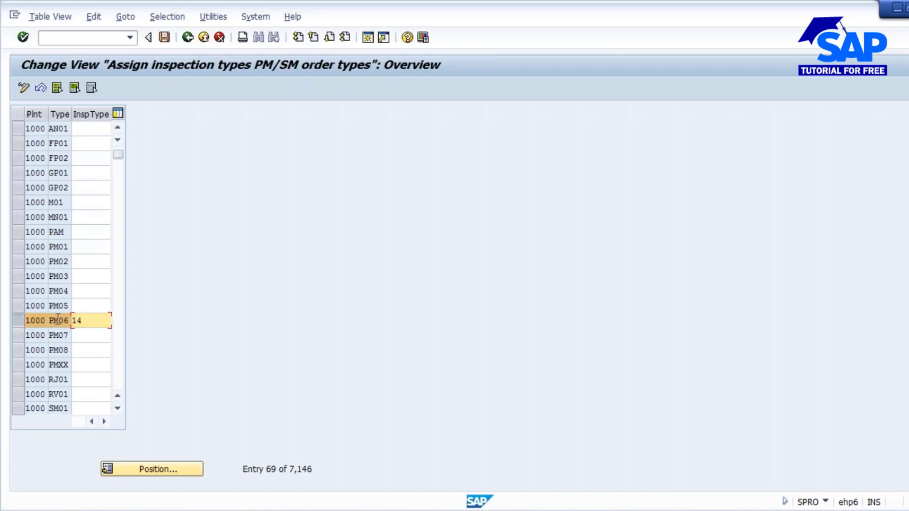
{"action": "left_click", "coordinate": [17, 320]}
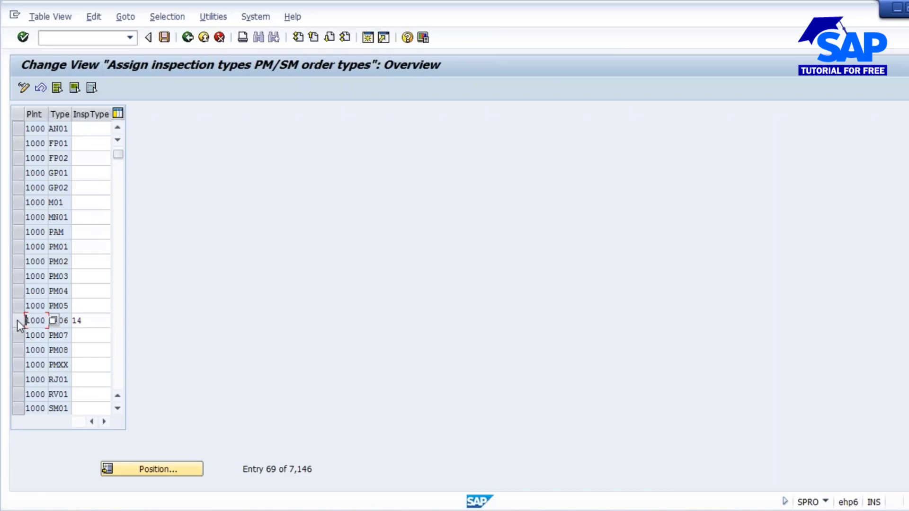
{"action": "left_click", "coordinate": [17, 319]}
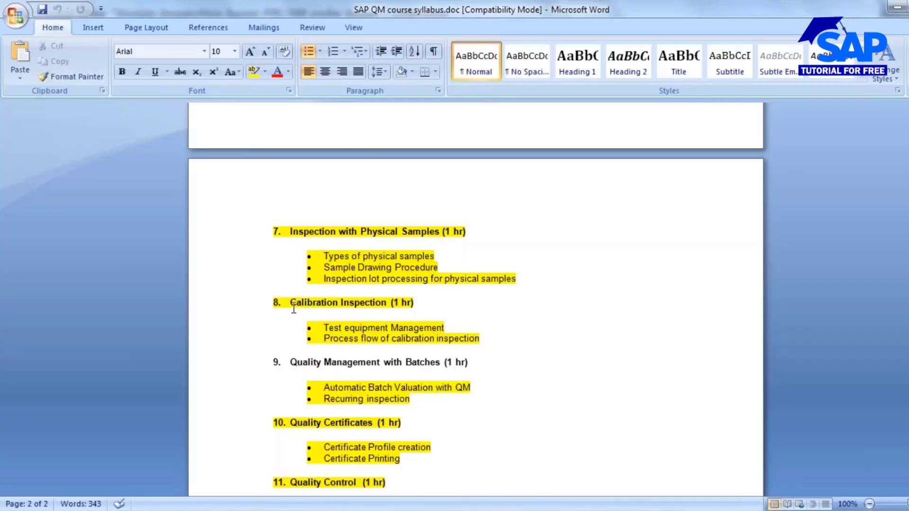
Switch to the Word syllabus and review the Calibration Inspection and Quality Management with Batches topics
{"action": "left_click_drag", "start_coordinate": [293, 308], "coordinate": [481, 338]}
{"action": "left_click", "coordinate": [365, 338]}
{"action": "scroll", "coordinate": [512, 364], "scroll_direction": "down", "scroll_amount": 3}
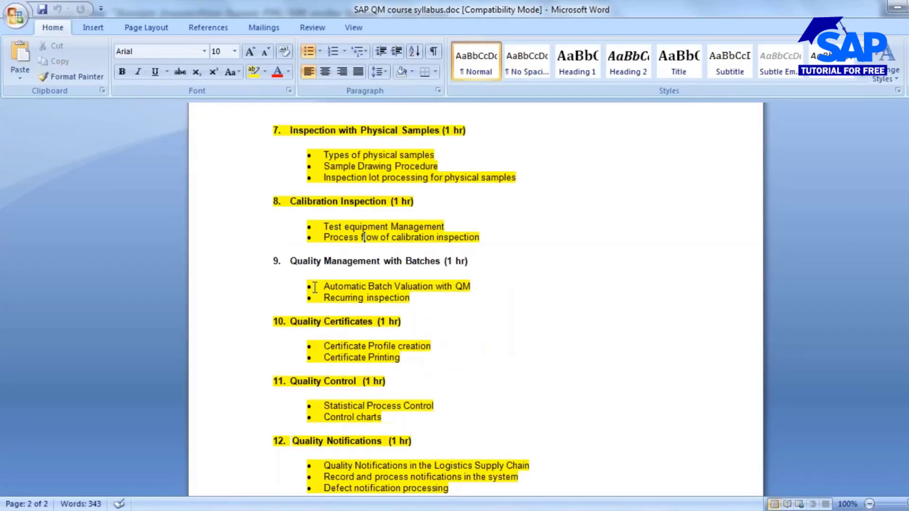
{"action": "left_click_drag", "start_coordinate": [294, 265], "coordinate": [487, 259]}
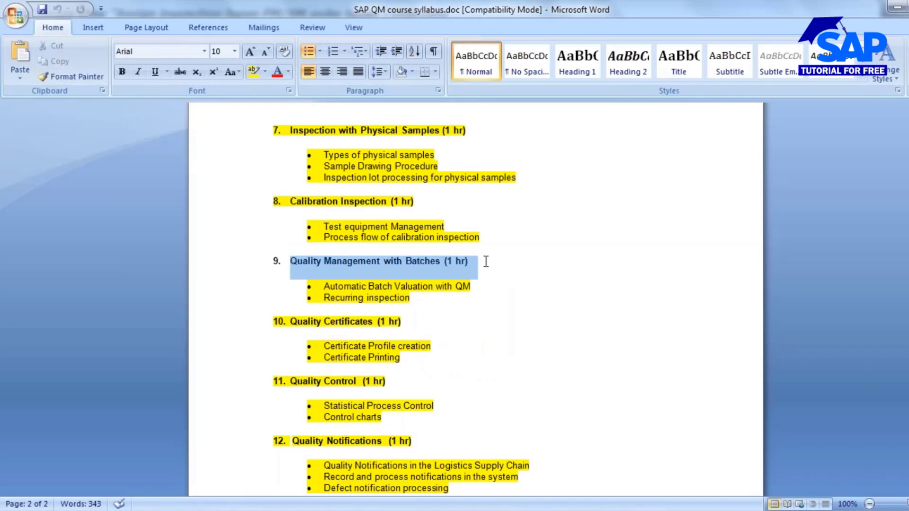
{"action": "left_click", "coordinate": [428, 287]}
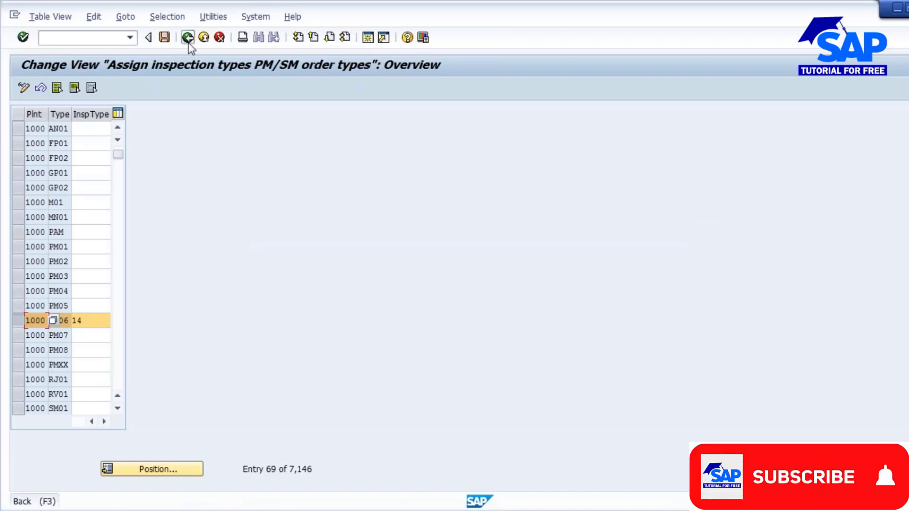
Return to the IMG from the order type assignments, and collapse Inspection Lot Creation and Quality Inspection
{"action": "left_click", "coordinate": [187, 44]}
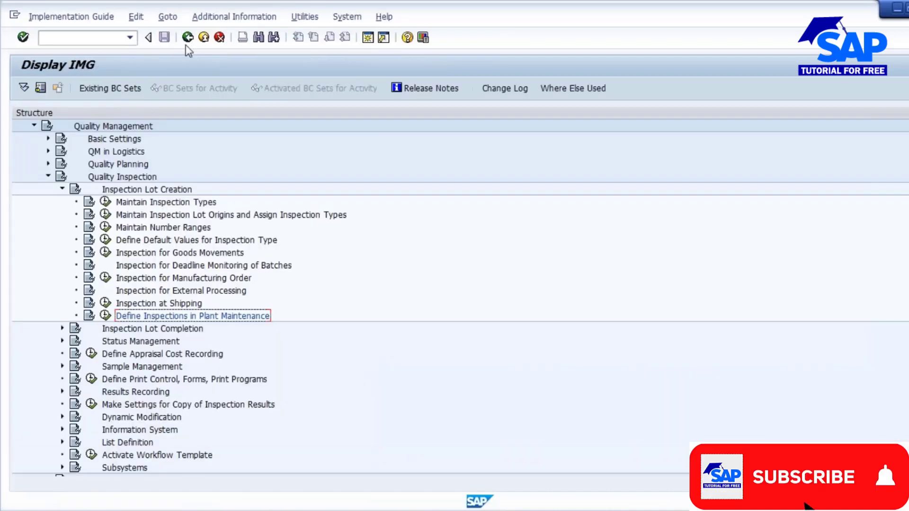
{"action": "left_click", "coordinate": [62, 189]}
{"action": "left_click", "coordinate": [48, 177]}
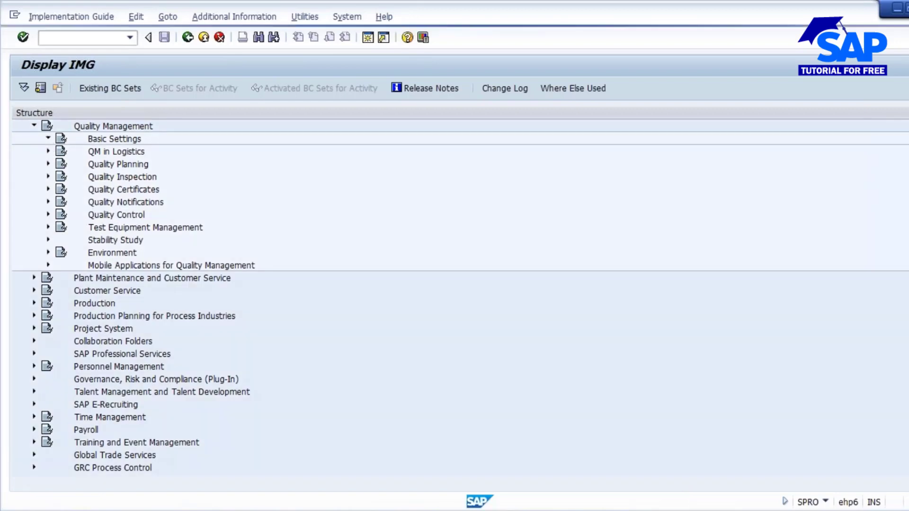
Open the plant-level QM settings for plant 1000 under Basic Settings and display its inspection lot completion settings
{"action": "left_click", "coordinate": [48, 138]}
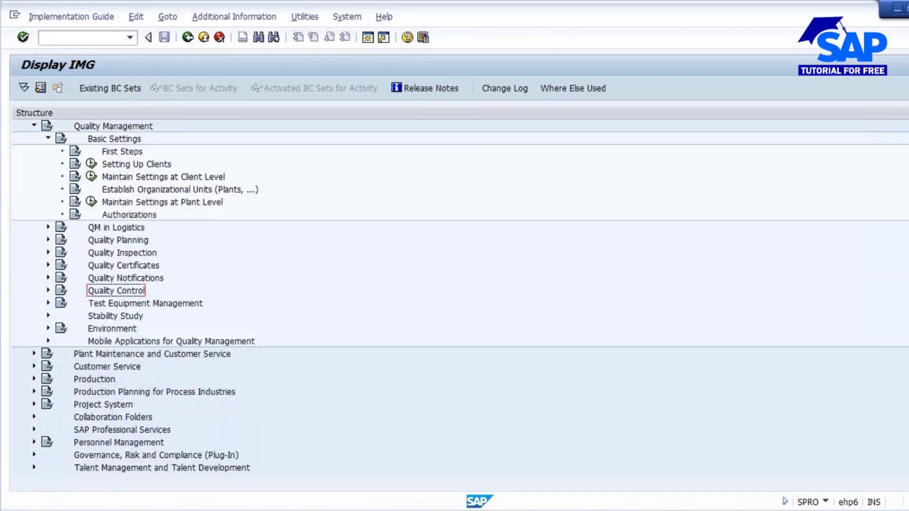
{"action": "left_click", "coordinate": [91, 202]}
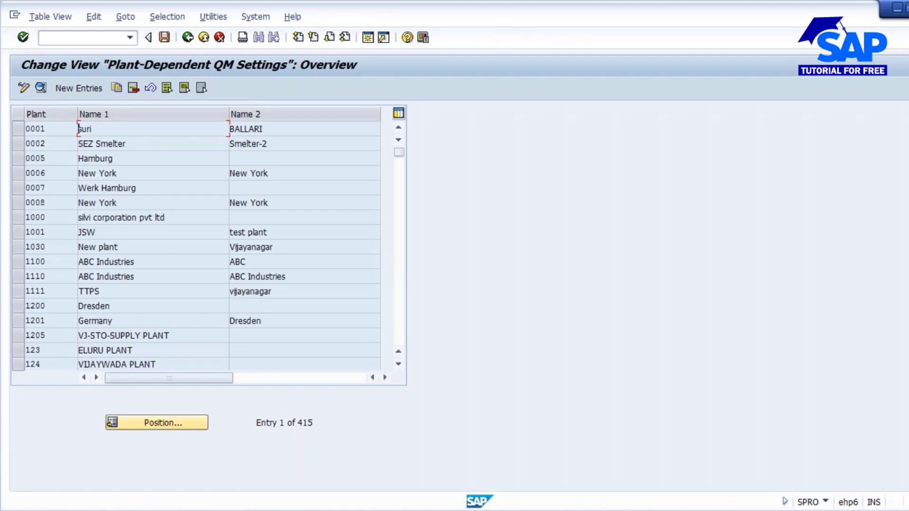
{"action": "left_click", "coordinate": [17, 217]}
{"action": "left_click", "coordinate": [40, 88]}
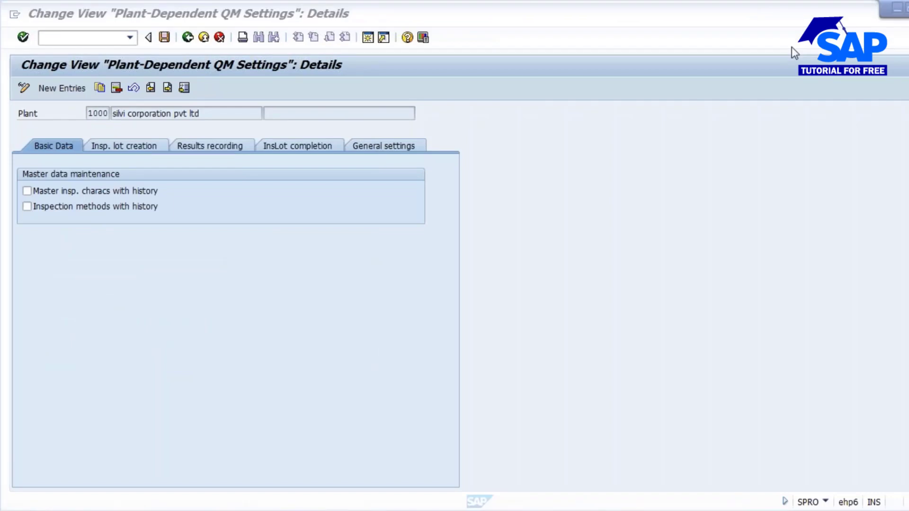
{"action": "left_click", "coordinate": [274, 145]}
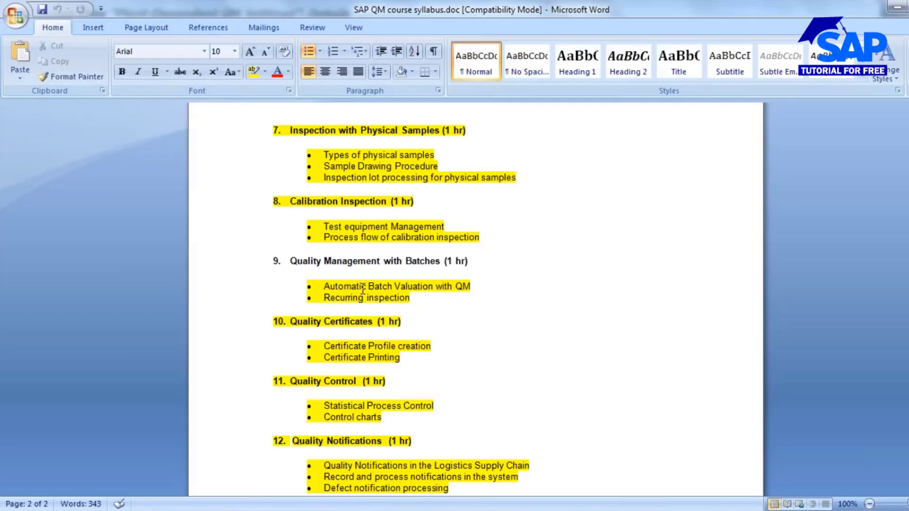
Review Automatic Batch Valuation with QM and Recurring inspection in the Word syllabus, and return to the plant-dependent QM settings
{"action": "left_click_drag", "start_coordinate": [327, 282], "coordinate": [483, 286]}
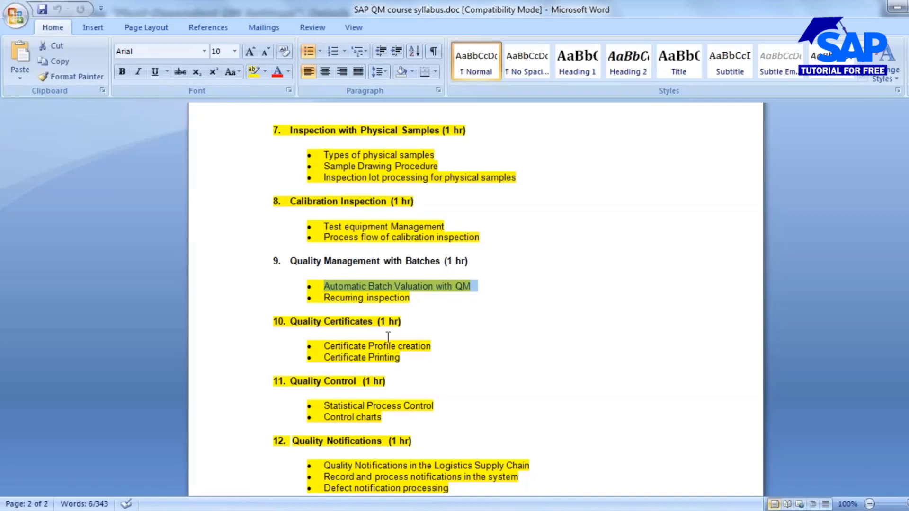
{"action": "left_click", "coordinate": [364, 298]}
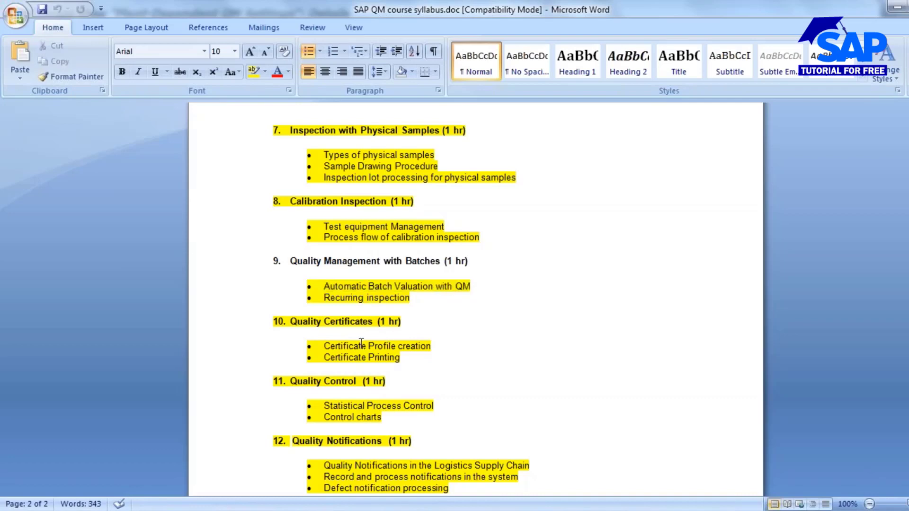
{"action": "mouse_move", "coordinate": [628, 437]}
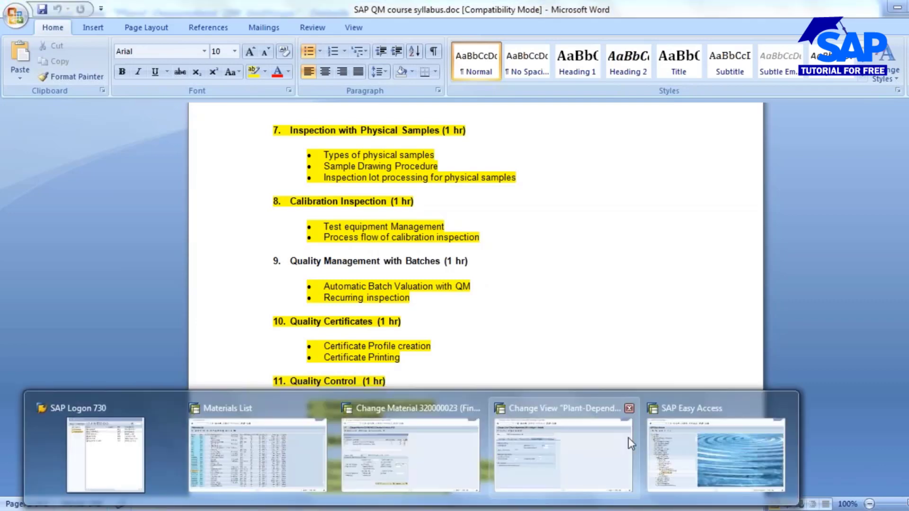
{"action": "left_click", "coordinate": [522, 436]}
Reopen the inspection setup of material 320000023 in plant 1000 and list the inspection types available for a new entry
{"action": "mouse_move", "coordinate": [376, 504]}
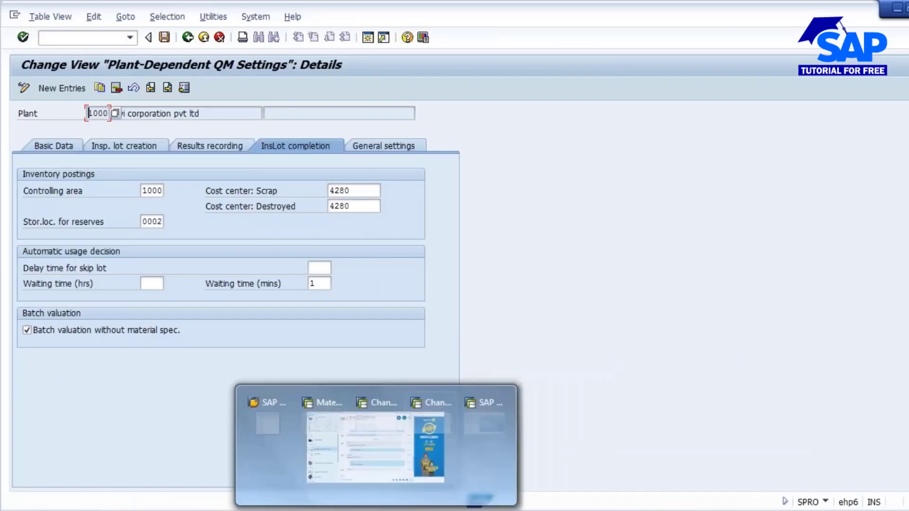
{"action": "left_click", "coordinate": [348, 447]}
{"action": "left_click", "coordinate": [235, 180]}
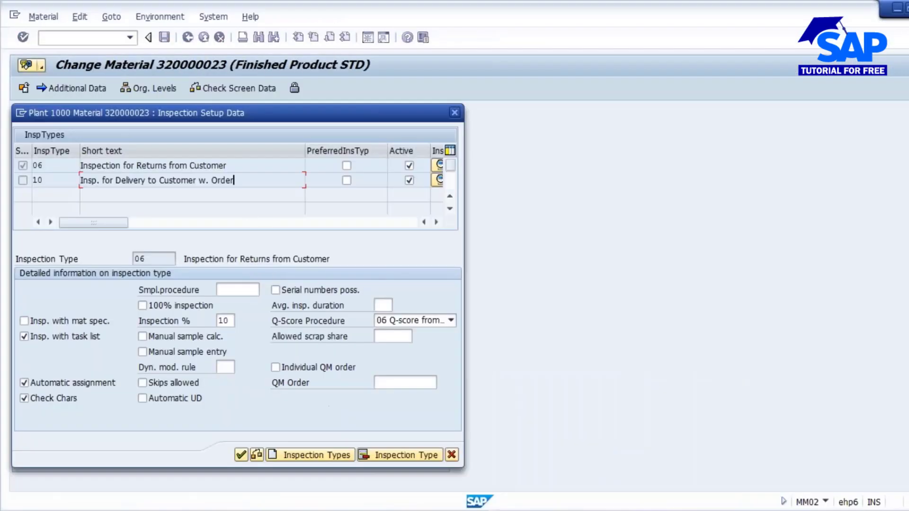
{"action": "left_click", "coordinate": [453, 455]}
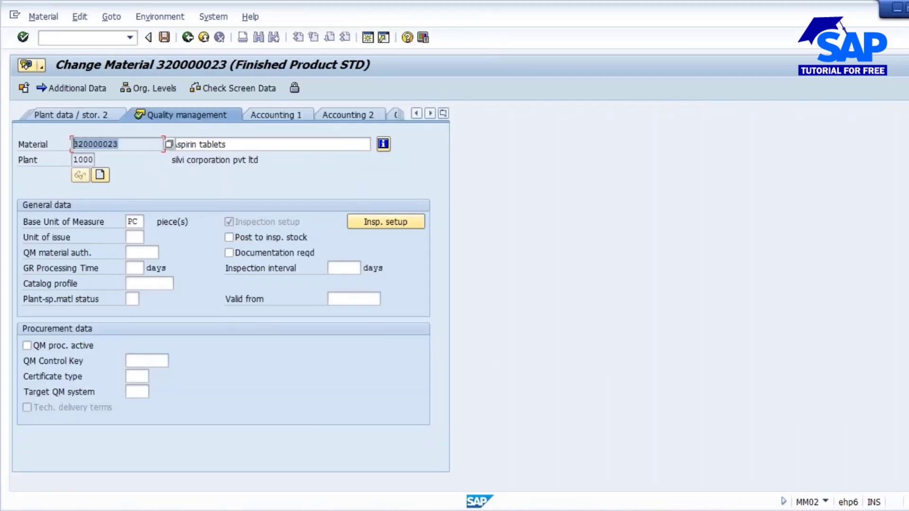
{"action": "left_click", "coordinate": [390, 222]}
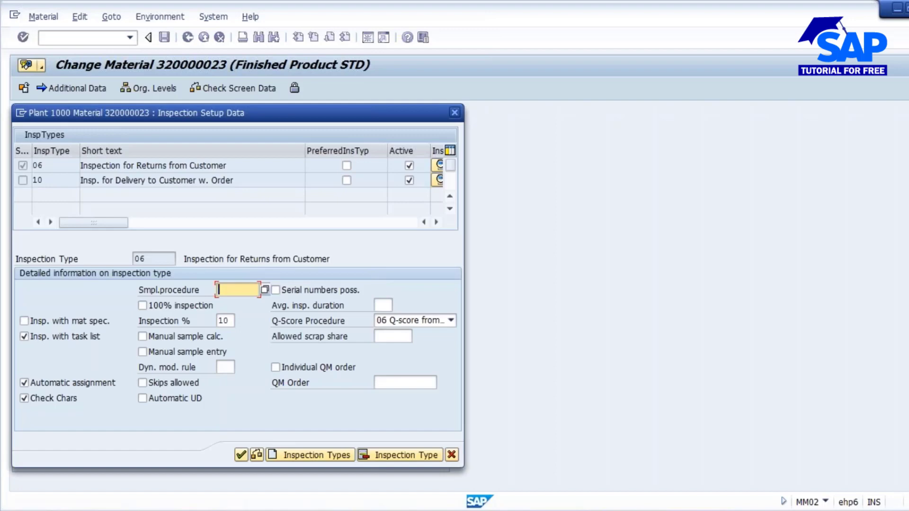
{"action": "left_click", "coordinate": [294, 456]}
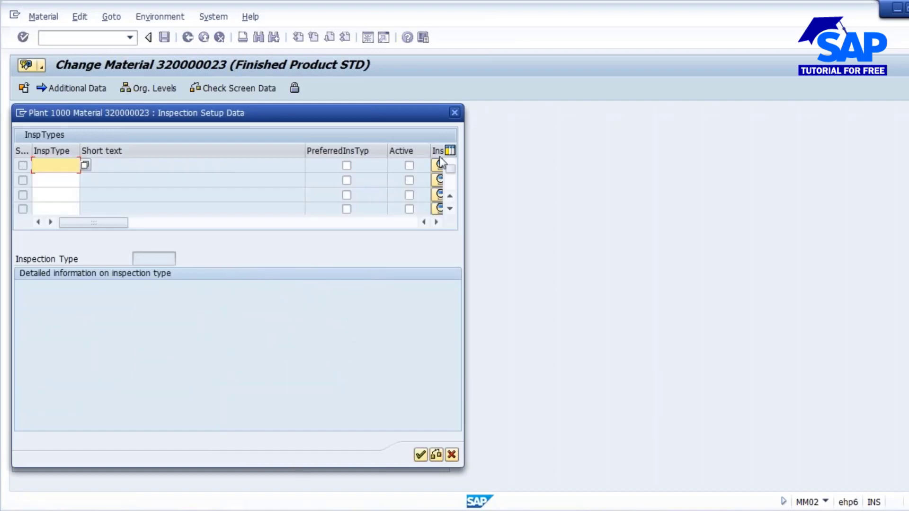
{"action": "left_click", "coordinate": [84, 165]}
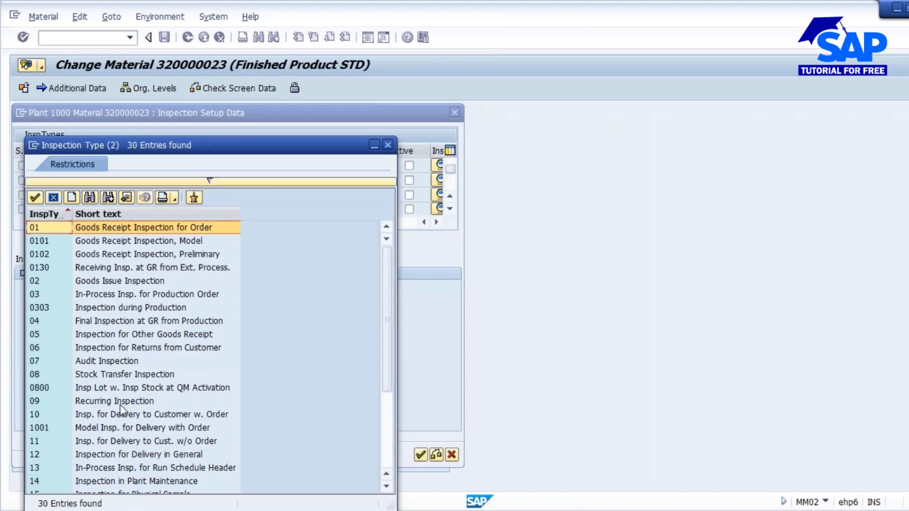
Add inspection type 09 (Recurring Inspection) to the material's inspection setup, activate it, and save the material
{"action": "double_click", "coordinate": [108, 402]}
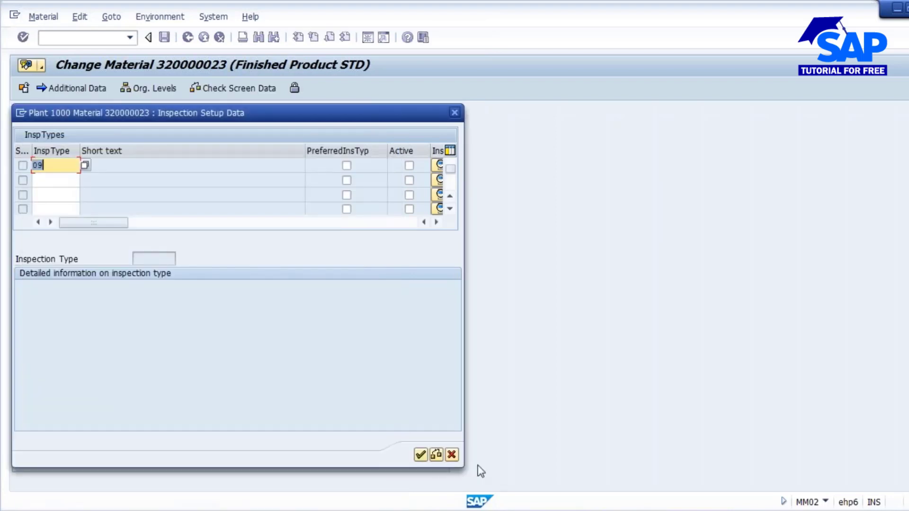
{"action": "left_click", "coordinate": [435, 456]}
{"action": "left_click", "coordinate": [409, 165]}
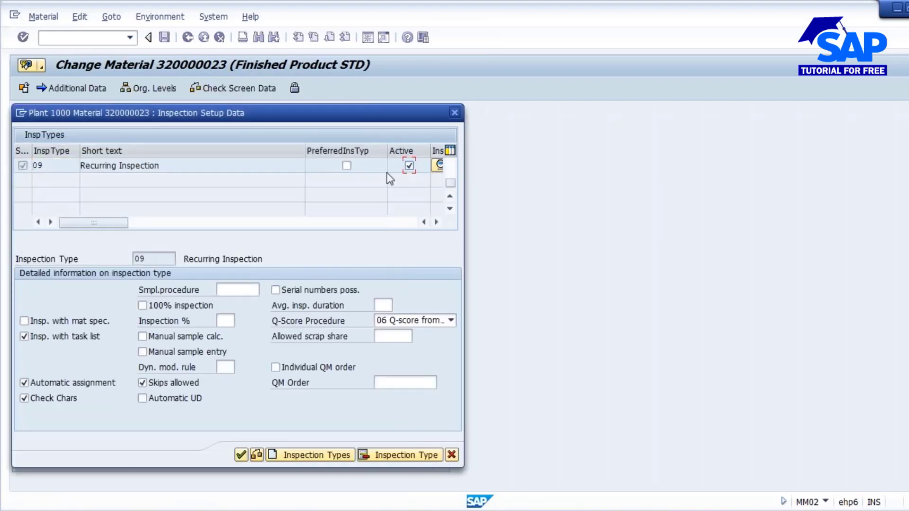
{"action": "left_click", "coordinate": [241, 456]}
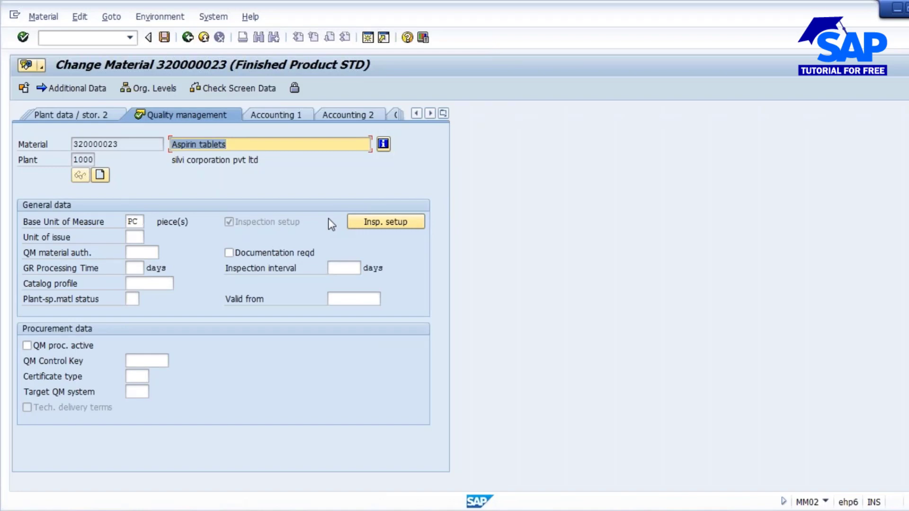
{"action": "left_click", "coordinate": [164, 37]}
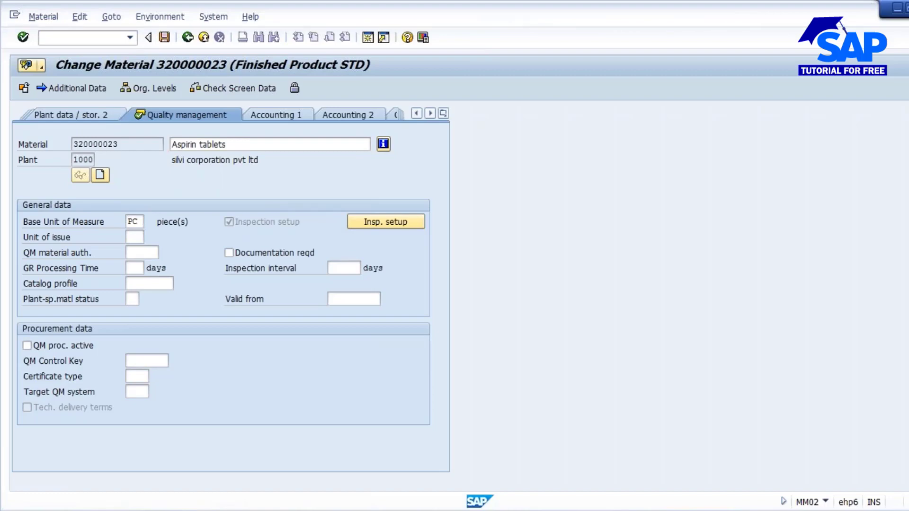
Review the Quality Certificates topics, Certificate Profile creation and Certificate Printing, in the Word syllabus
{"action": "left_click", "coordinate": [492, 445]}
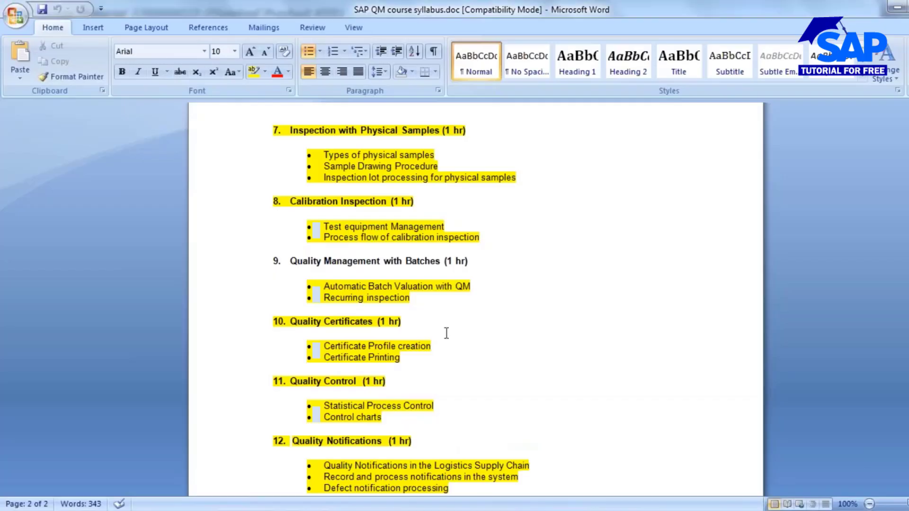
{"action": "scroll", "coordinate": [447, 333], "scroll_direction": "down", "scroll_amount": 3}
{"action": "left_click_drag", "start_coordinate": [290, 251], "coordinate": [402, 256]}
{"action": "left_click", "coordinate": [362, 278]}
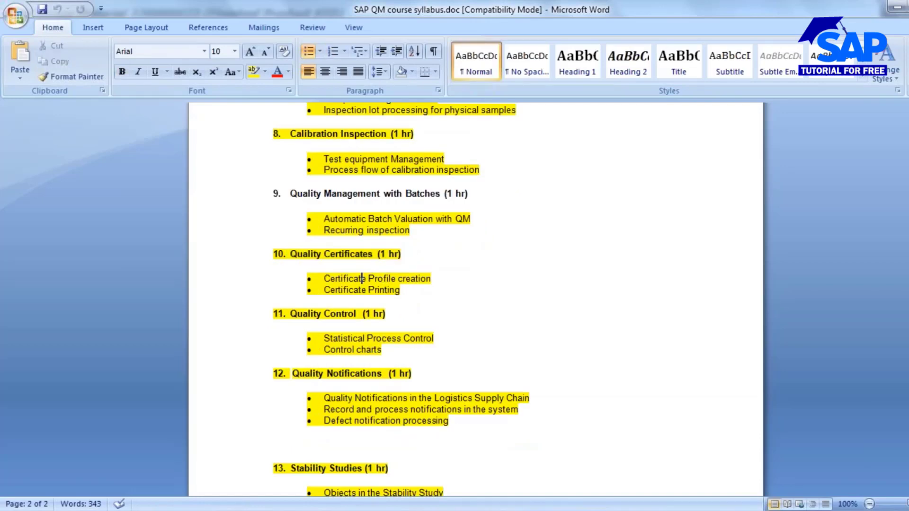
Switch back to SAP, return from plant 1000's QM settings to the IMG, and collapse Basic Settings
{"action": "left_click", "coordinate": [412, 509]}
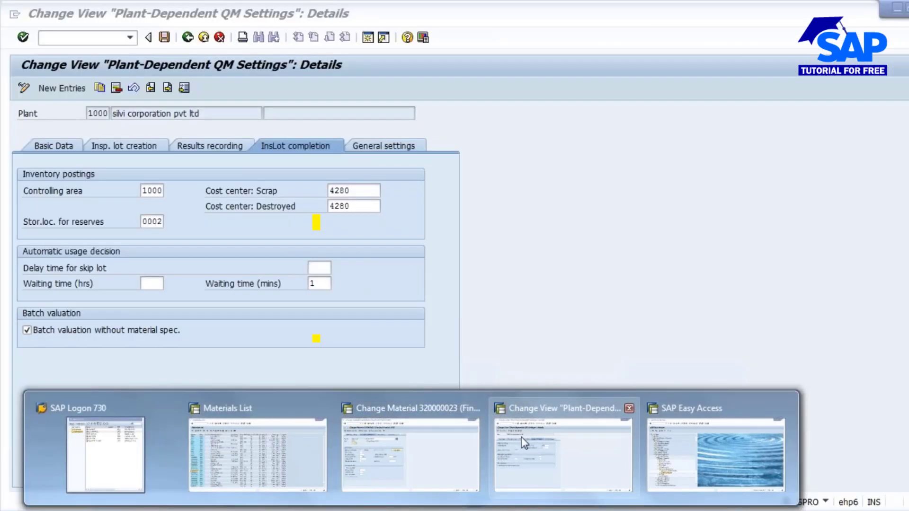
{"action": "left_click", "coordinate": [521, 436]}
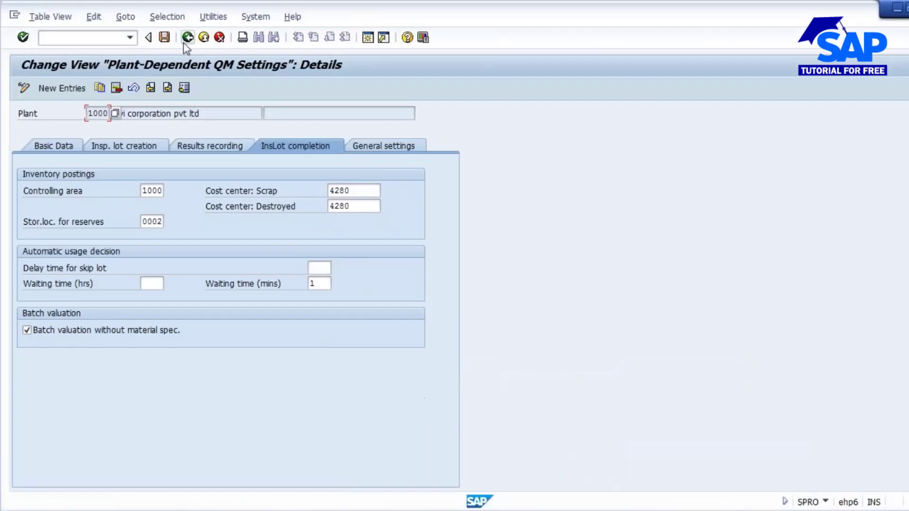
{"action": "left_click", "coordinate": [184, 42]}
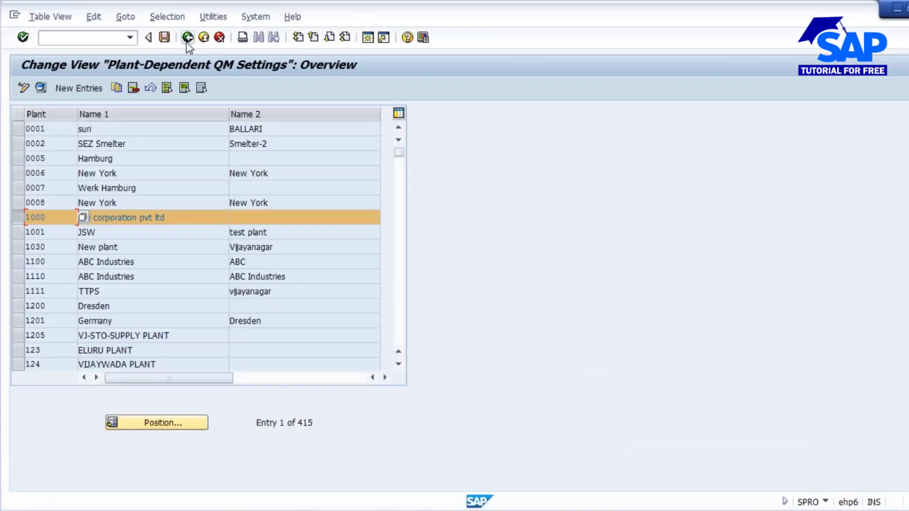
{"action": "left_click", "coordinate": [186, 42]}
{"action": "left_click", "coordinate": [47, 139]}
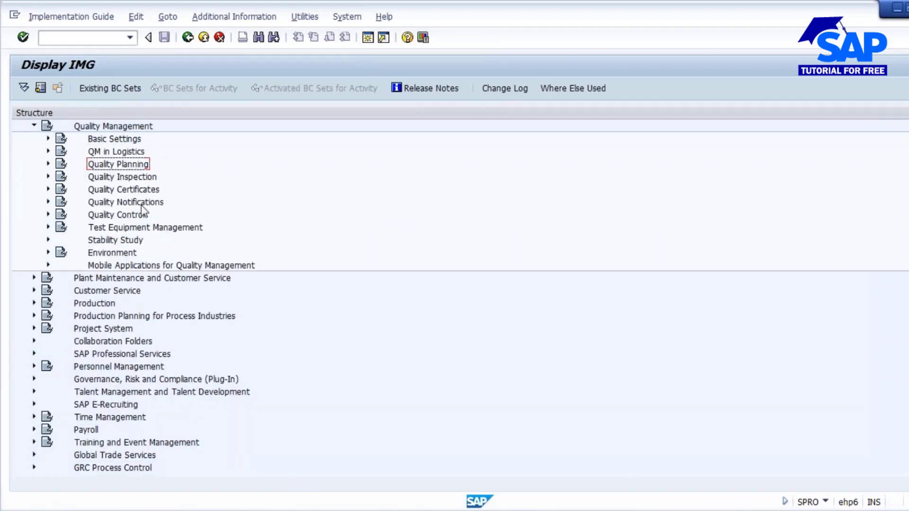
Open Define Certificate Types under Quality Certificates > Certificate Profile and examine the certificate types and their status profile column
{"action": "scroll", "coordinate": [172, 229], "scroll_direction": "up", "scroll_amount": 2}
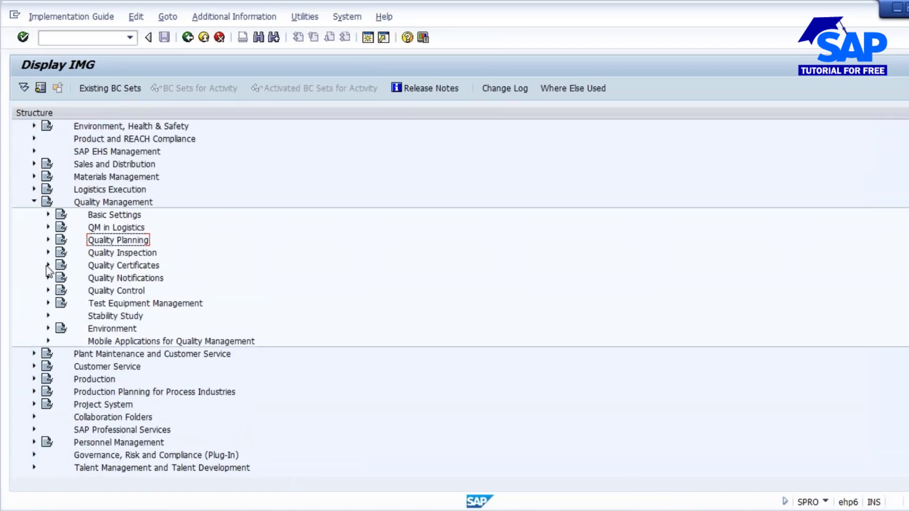
{"action": "left_click", "coordinate": [47, 266]}
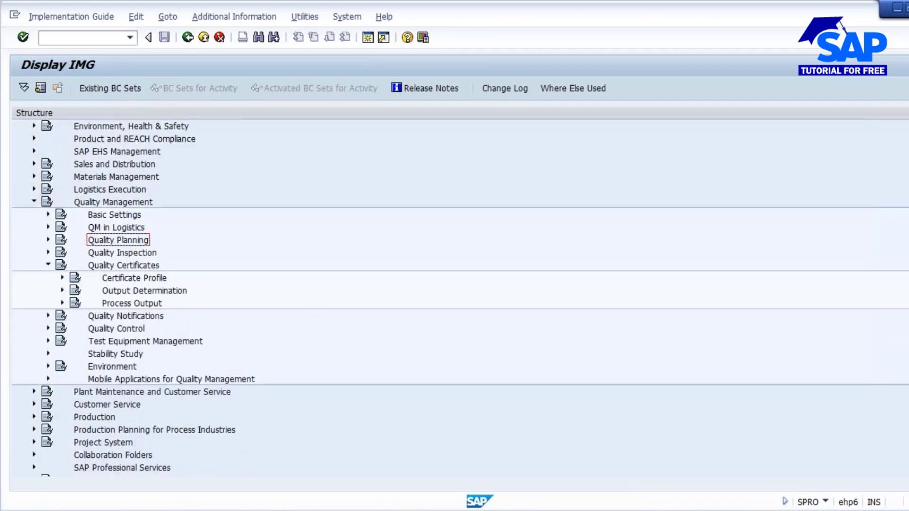
{"action": "left_click", "coordinate": [62, 277]}
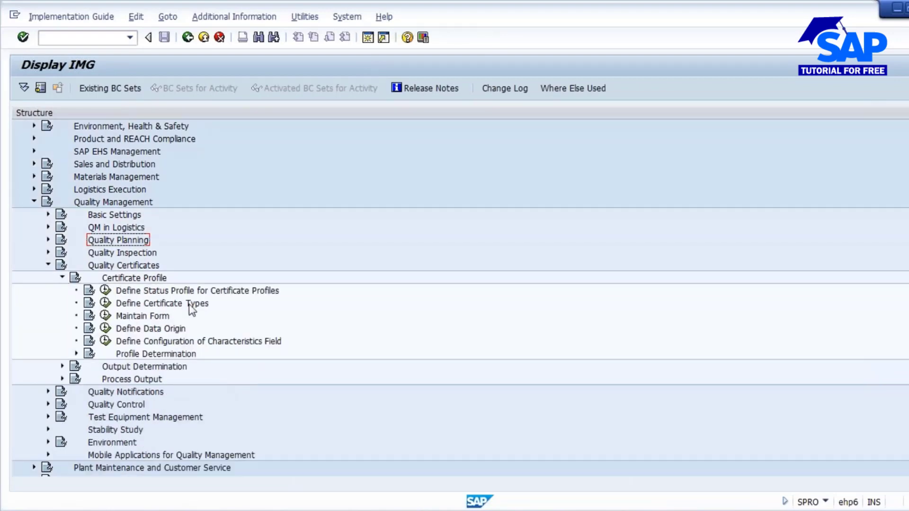
{"action": "left_click", "coordinate": [105, 303]}
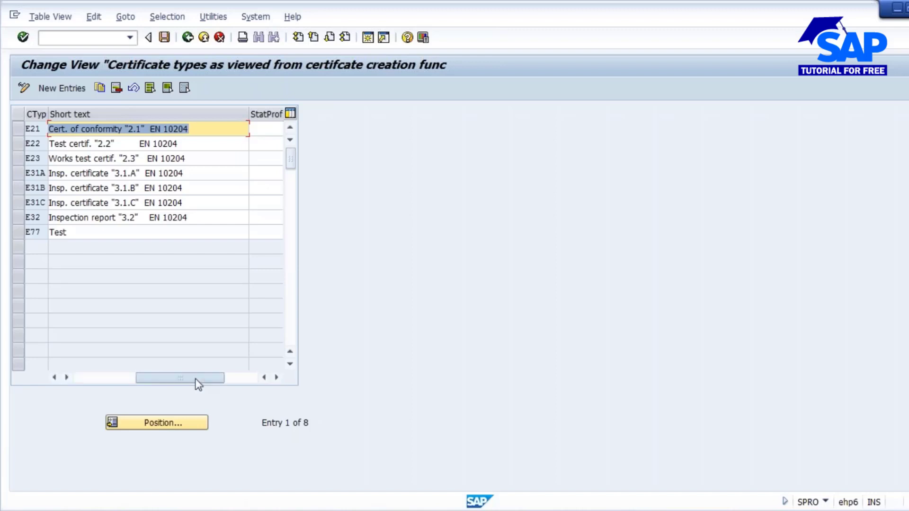
{"action": "left_click", "coordinate": [225, 378]}
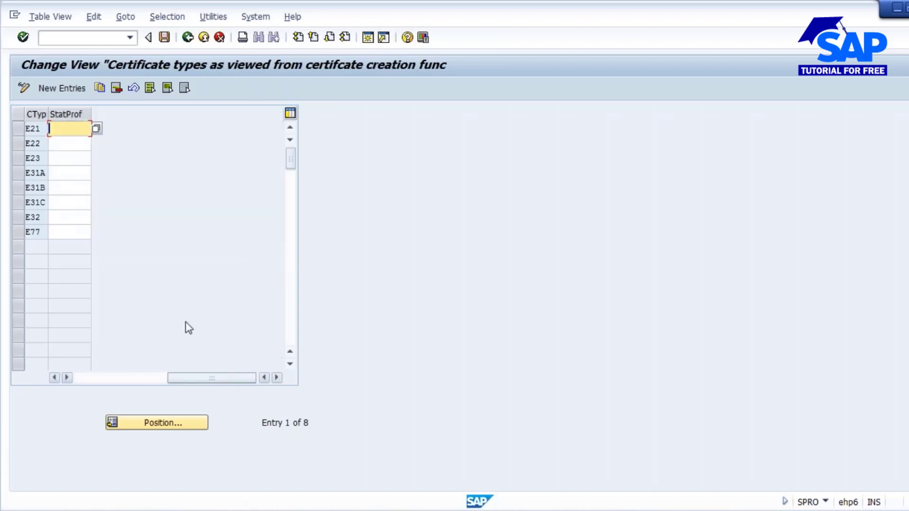
{"action": "left_click", "coordinate": [143, 382]}
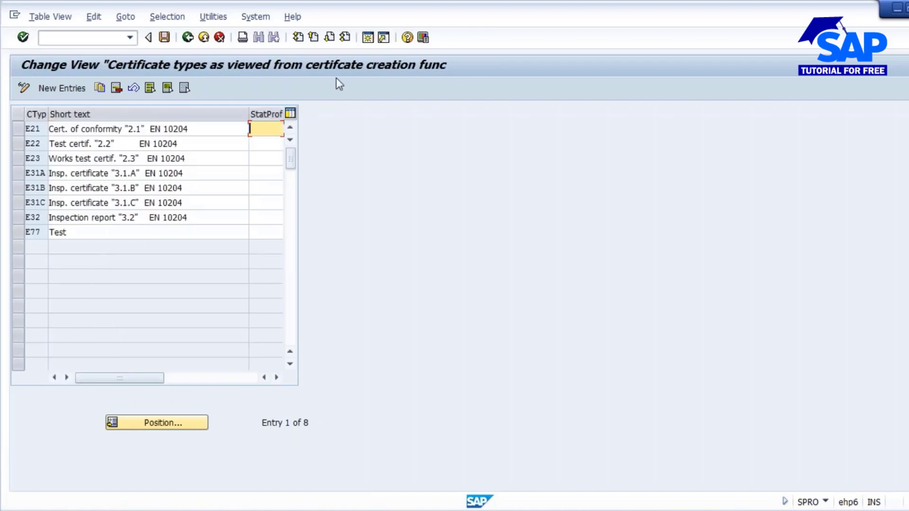
Open an additional SAP session, and close the Change Material session to continue in SAP Easy Access
{"action": "left_click", "coordinate": [367, 38]}
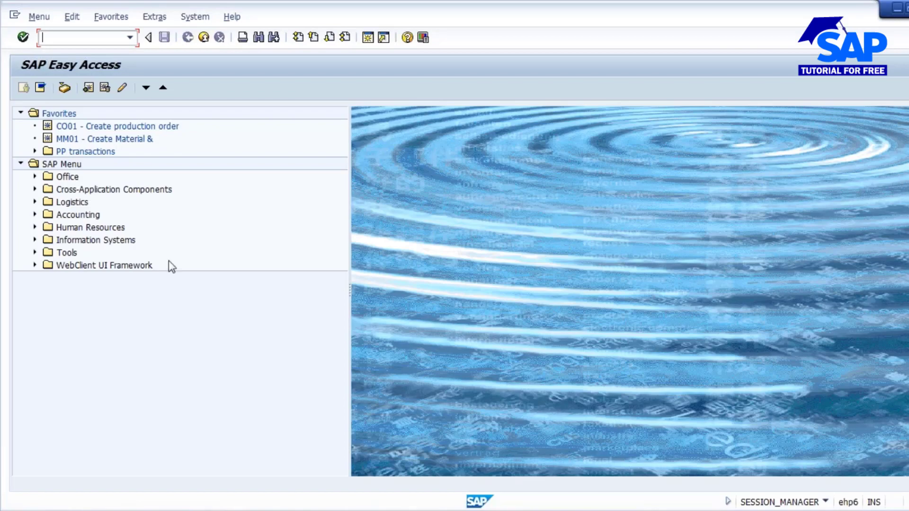
{"action": "mouse_move", "coordinate": [367, 503]}
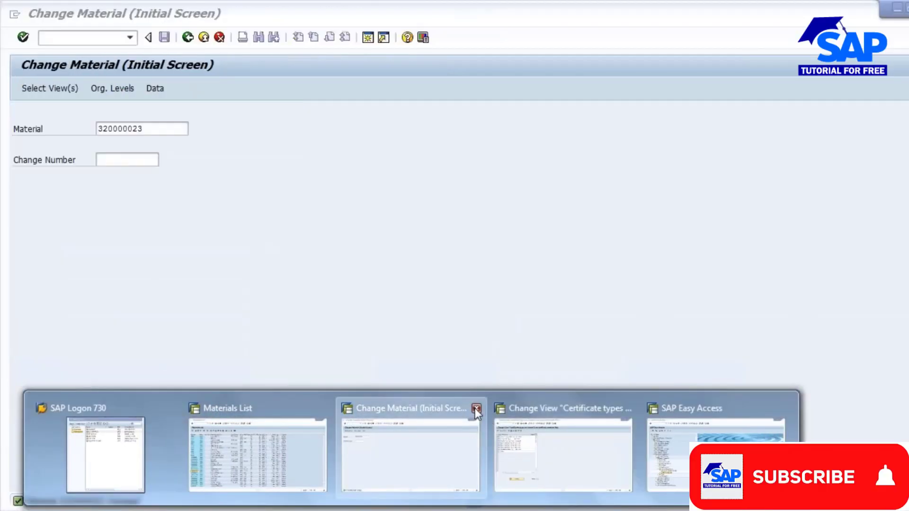
{"action": "left_click", "coordinate": [474, 408]}
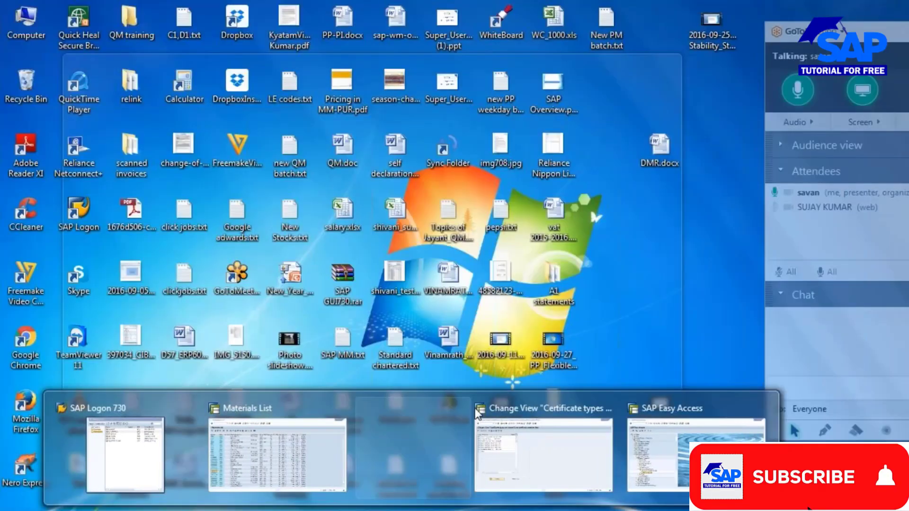
{"action": "left_click", "coordinate": [623, 430]}
Collapse Sample Management and Quality Inspection in the SAP menu, and expand Quality Certificates > Outgoing > Certificate Profile
{"action": "left_click", "coordinate": [77, 353]}
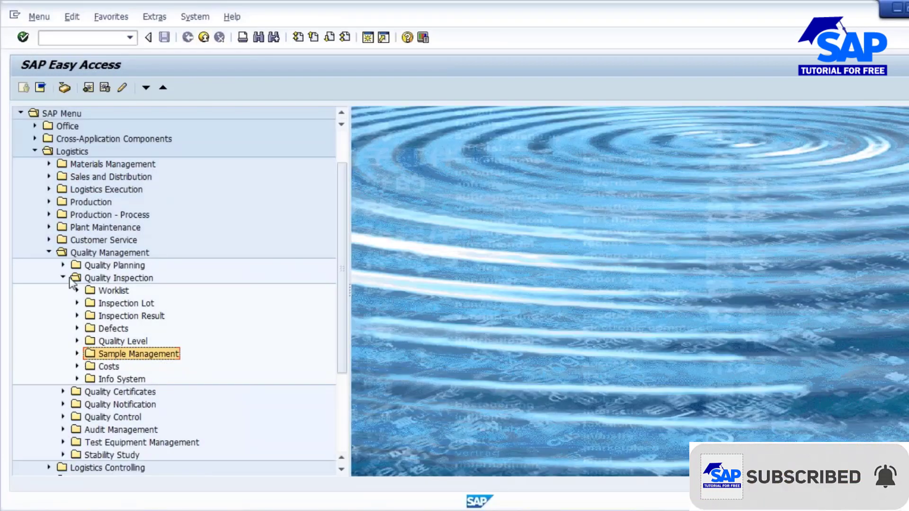
{"action": "left_click", "coordinate": [63, 278]}
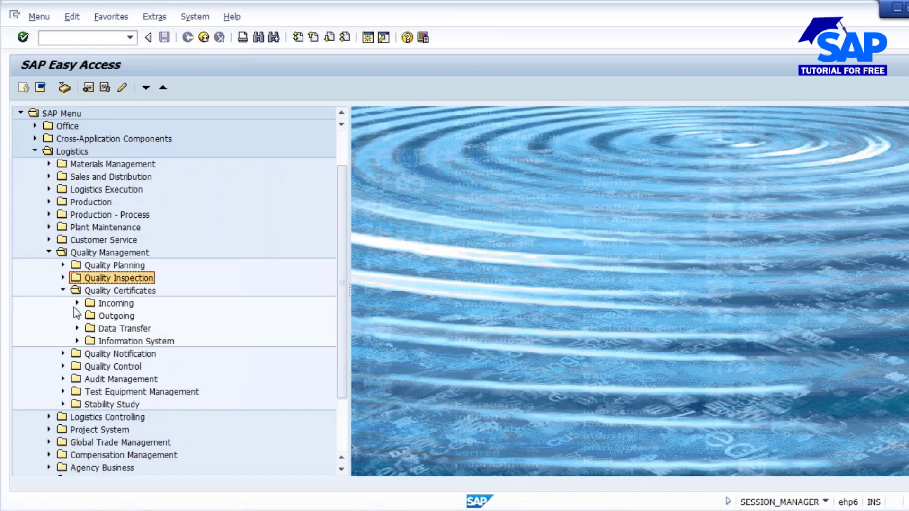
{"action": "left_click", "coordinate": [77, 316]}
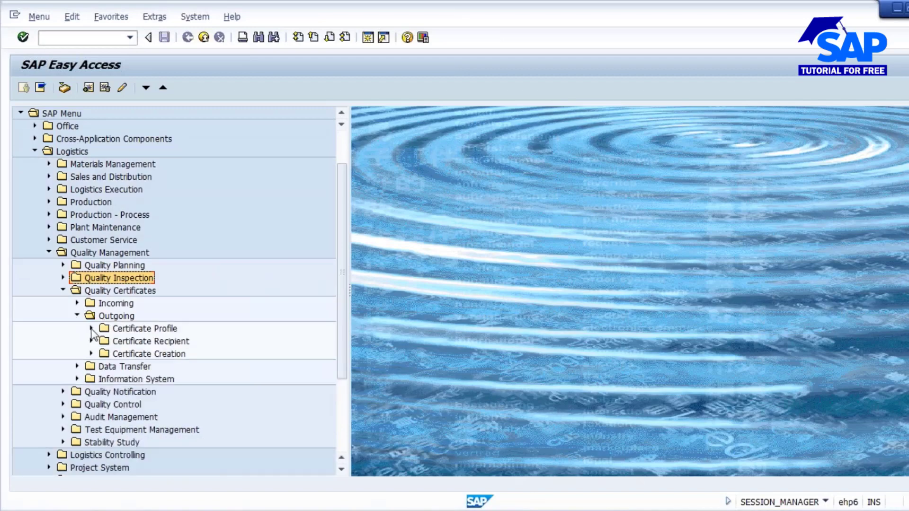
{"action": "left_click", "coordinate": [91, 328]}
Start creating a certificate profile with QC01 and list the certificate types available for it
{"action": "double_click", "coordinate": [142, 342]}
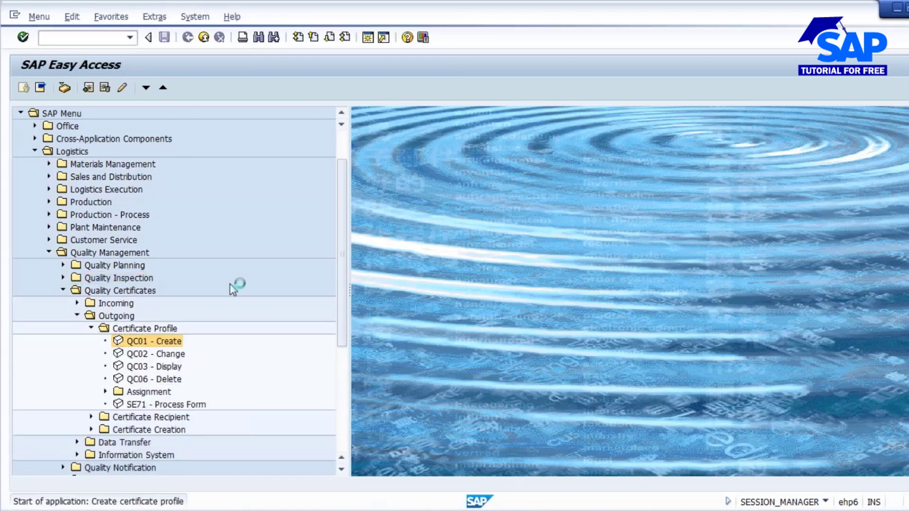
{"action": "key", "text": "Tab"}
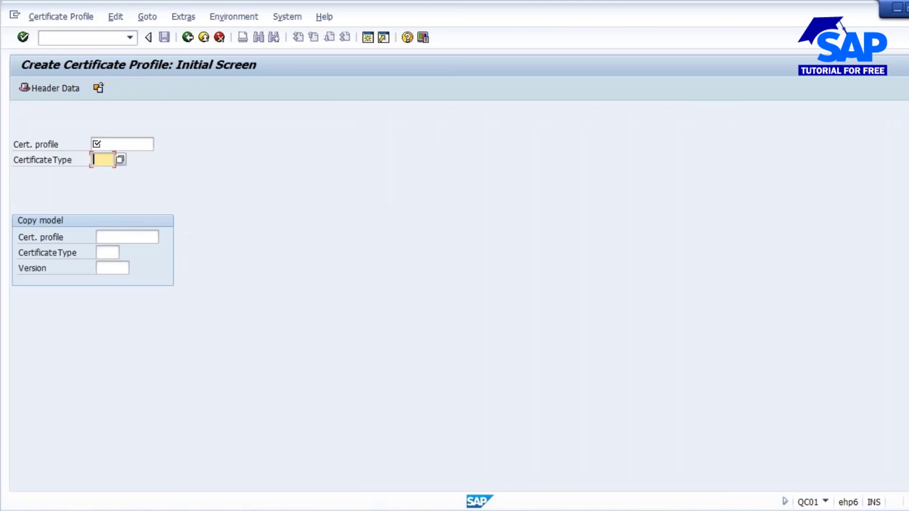
{"action": "left_click", "coordinate": [121, 161]}
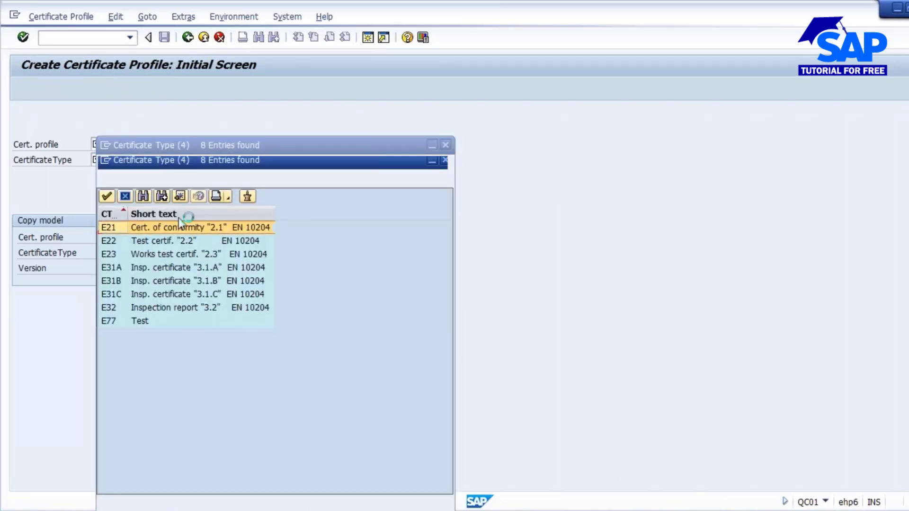
Review the certificate type definitions in the IMG session, including the screen for adding new entries
{"action": "key", "text": "alt+Tab"}
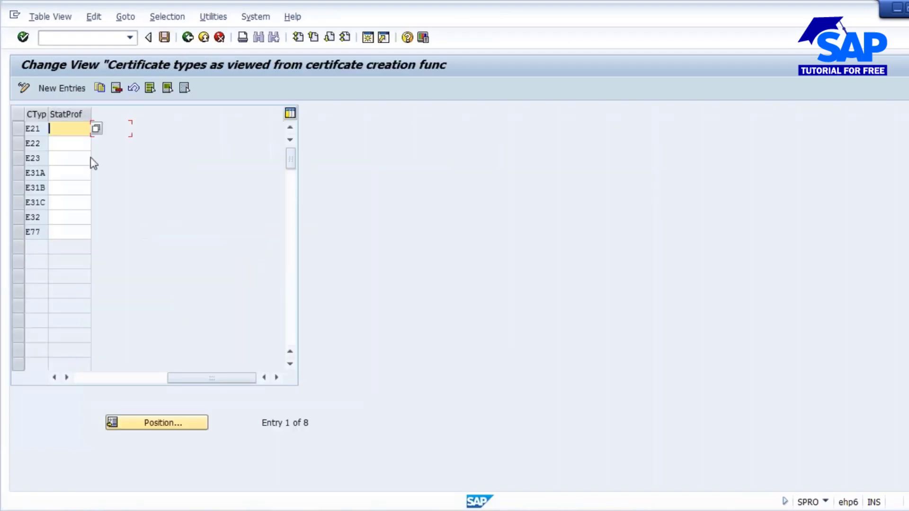
{"action": "left_click_drag", "start_coordinate": [193, 381], "coordinate": [76, 378]}
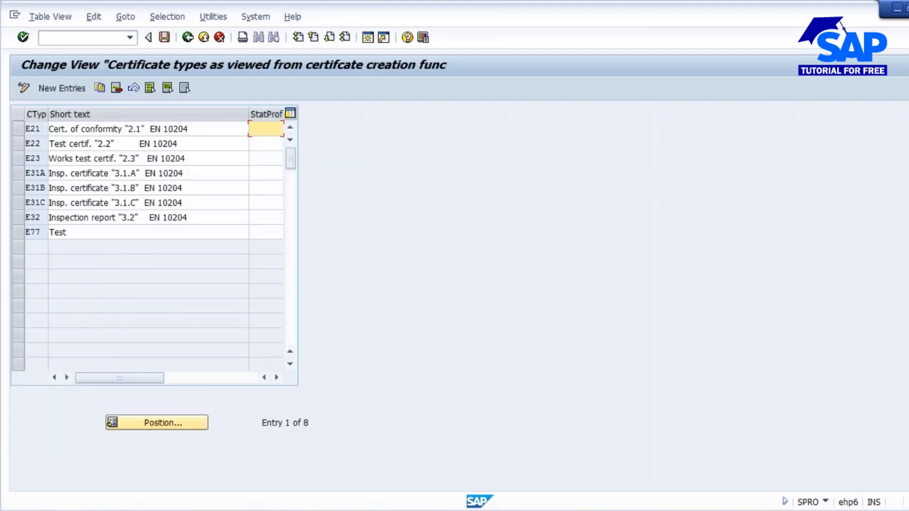
{"action": "left_click", "coordinate": [59, 87]}
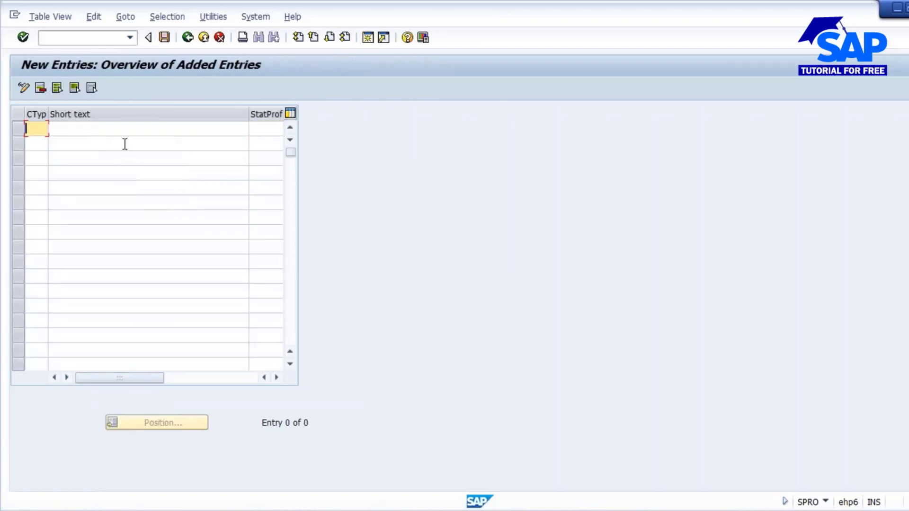
{"action": "left_click", "coordinate": [188, 38]}
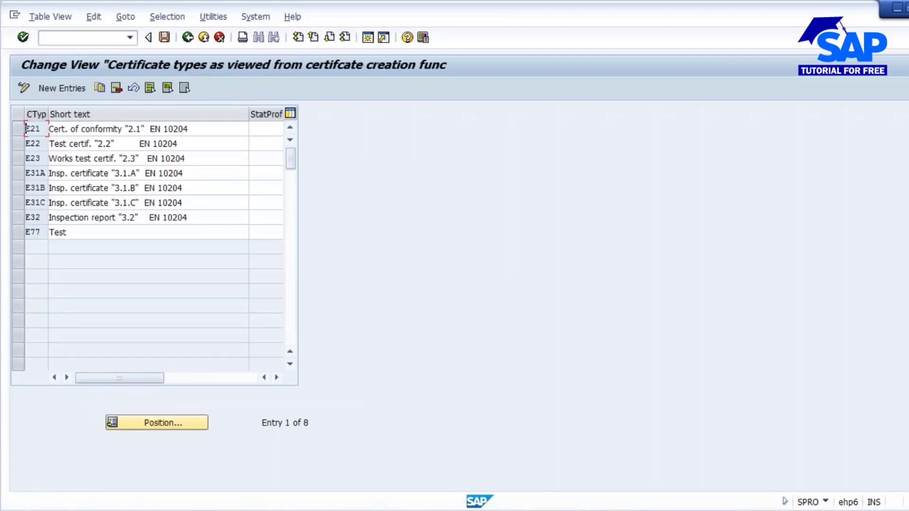
Return to the IMG and display Origin of characteristic values under Define Data Origin
{"action": "left_click", "coordinate": [188, 38]}
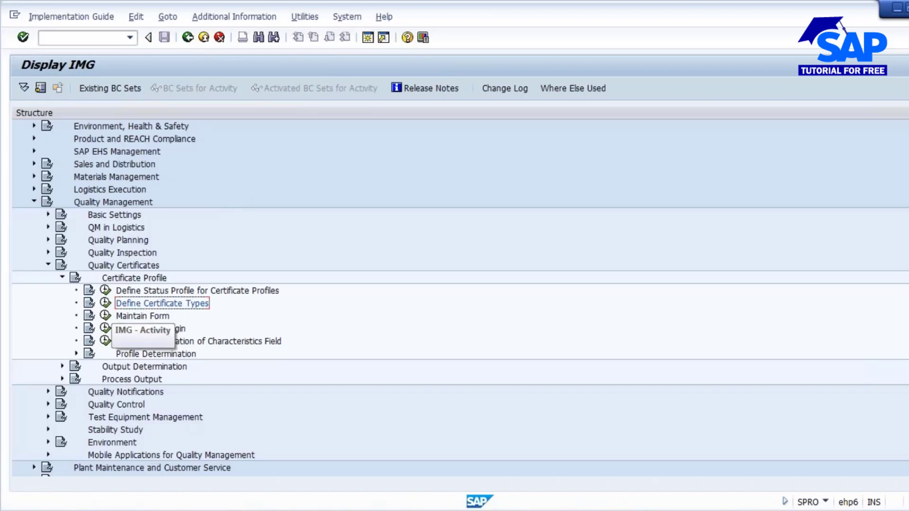
{"action": "left_click", "coordinate": [105, 329]}
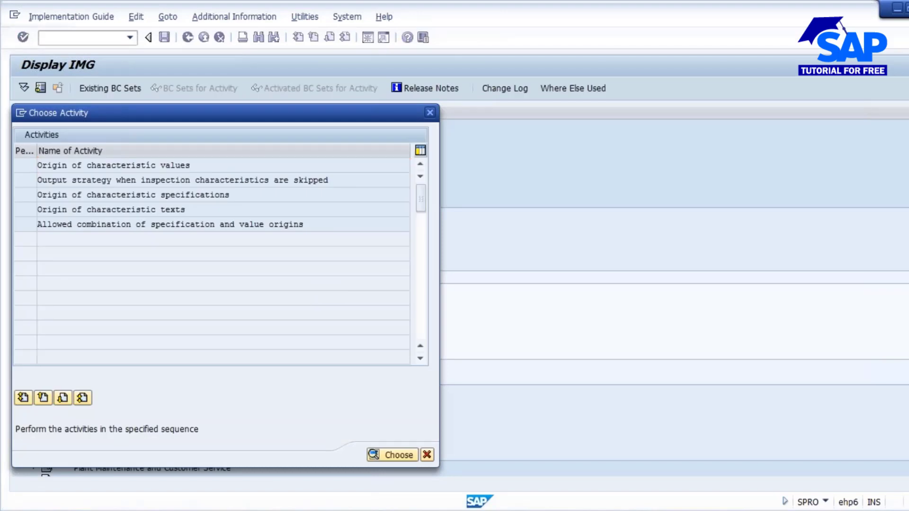
{"action": "key", "text": "Return"}
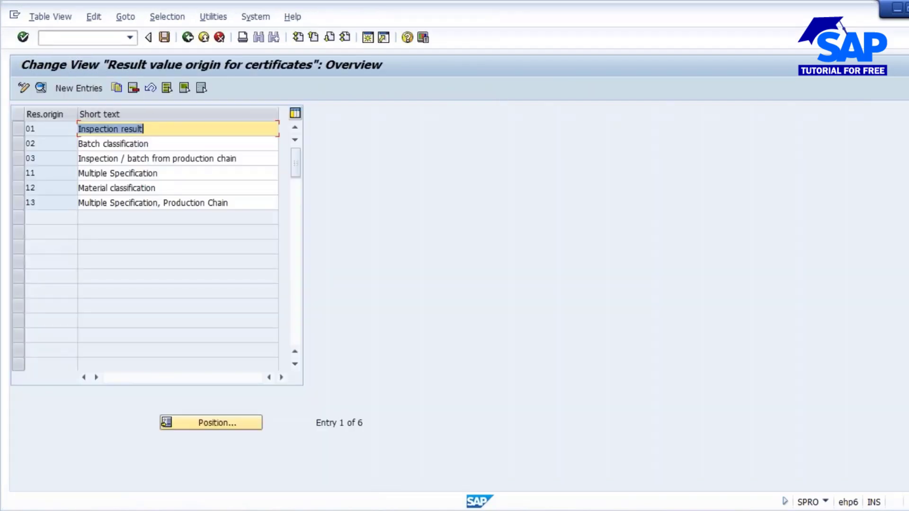
Return to the certificate profile creation session, dismiss the certificate type list, and enter profile PUNNET_TEST with certificate type E21
{"action": "mouse_move", "coordinate": [474, 510]}
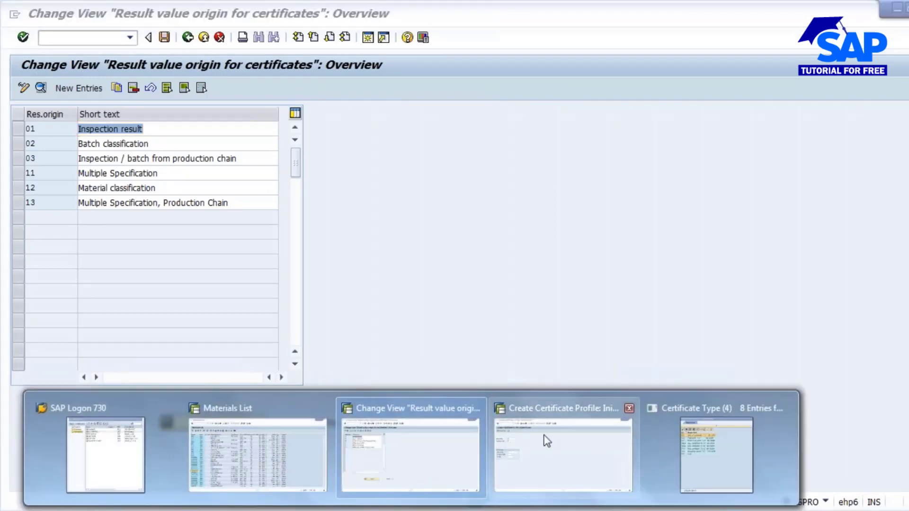
{"action": "left_click", "coordinate": [544, 438]}
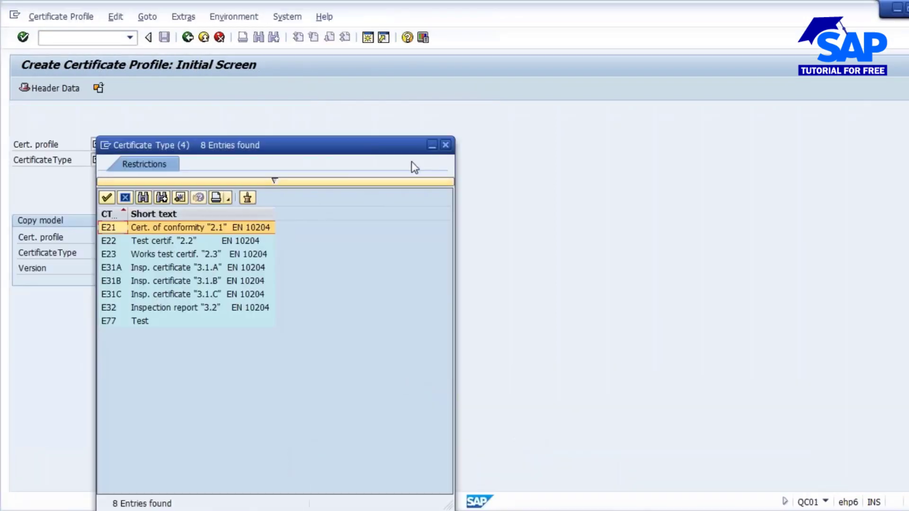
{"action": "left_click", "coordinate": [445, 144]}
{"action": "left_click", "coordinate": [122, 145]}
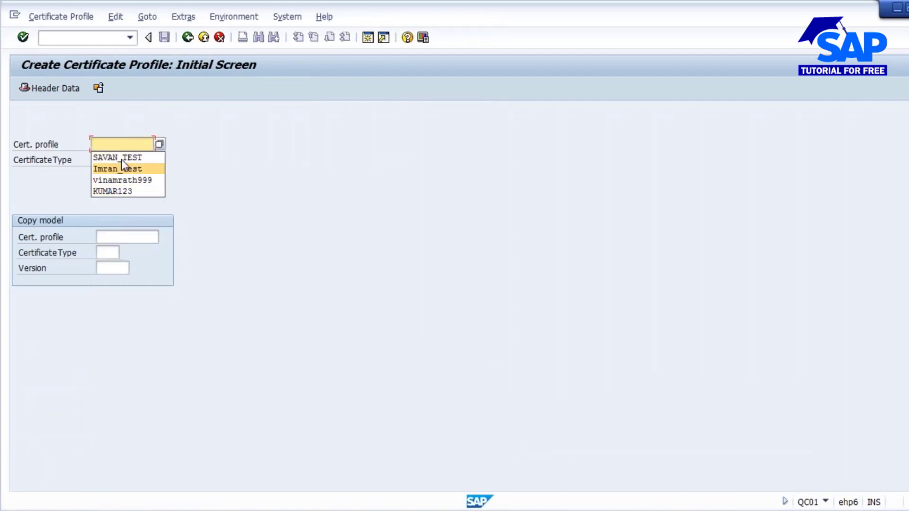
{"action": "left_click", "coordinate": [124, 144]}
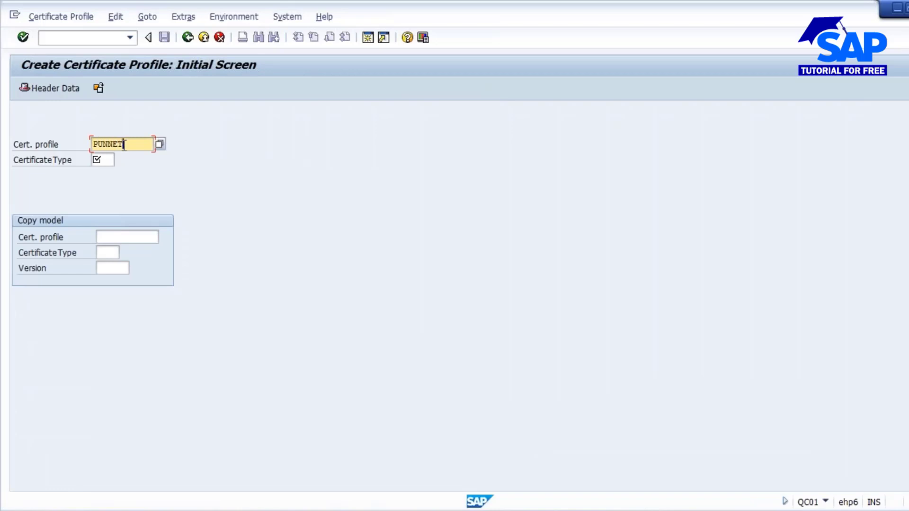
{"action": "type", "text": "PUNNET_TEST"}
{"action": "key", "text": "Tab"}
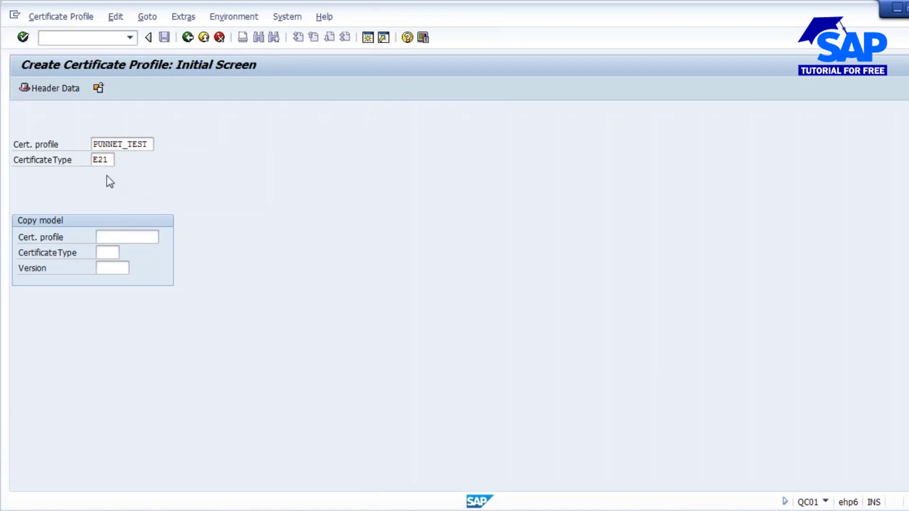
{"action": "type", "text": "E21"}
{"action": "key", "text": "Return"}
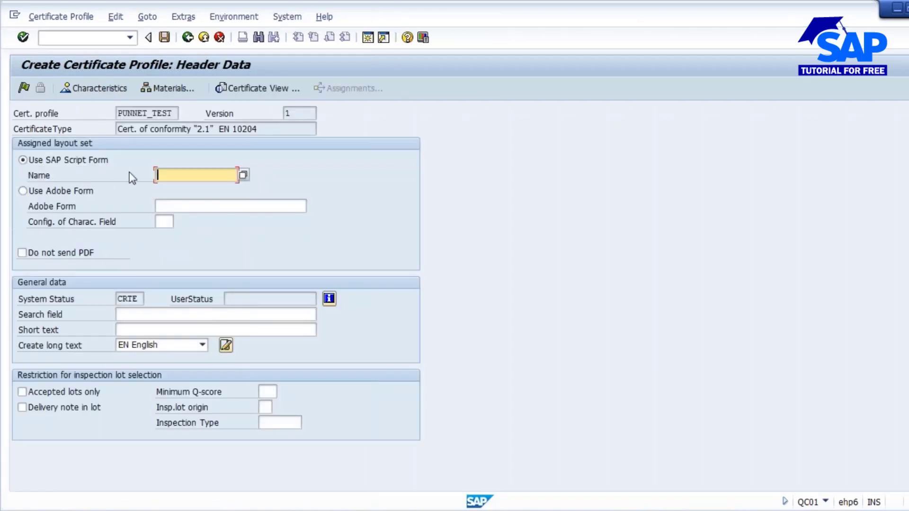
Assign SAP Script form QM_QCERT_01 in the profile header, restrict it to accepted lots only, and open the characteristic data
{"action": "left_click", "coordinate": [185, 189]}
{"action": "left_click", "coordinate": [23, 393]}
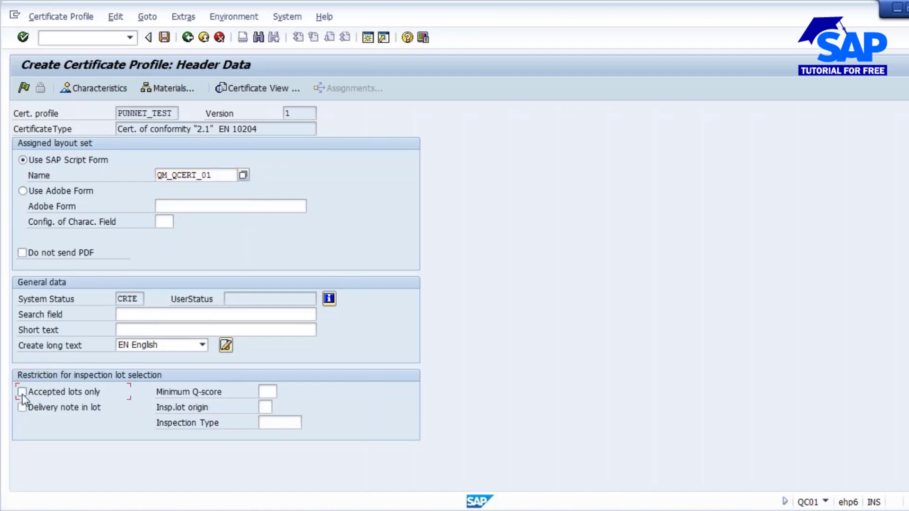
{"action": "left_click", "coordinate": [102, 87]}
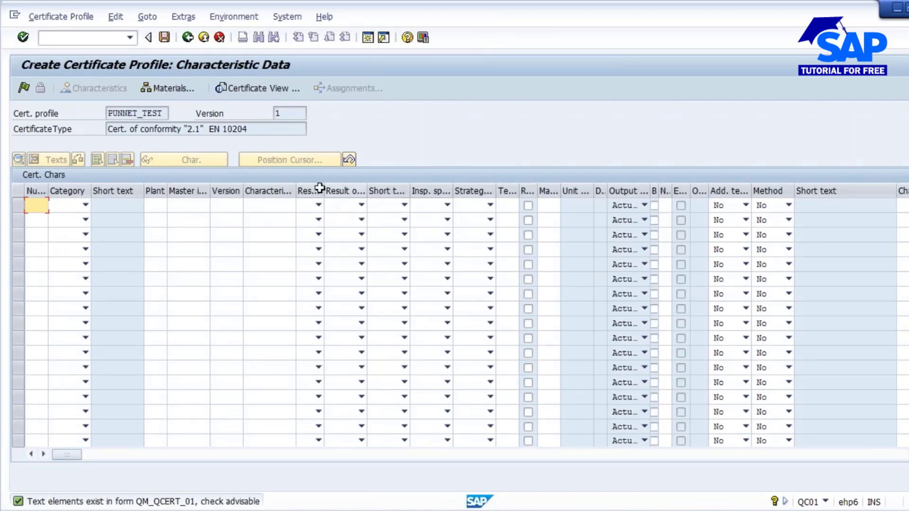
Widen the result selection column and review the first characteristic row's options for result selection, result origin and short text origin
{"action": "left_click_drag", "start_coordinate": [321, 188], "coordinate": [368, 209]}
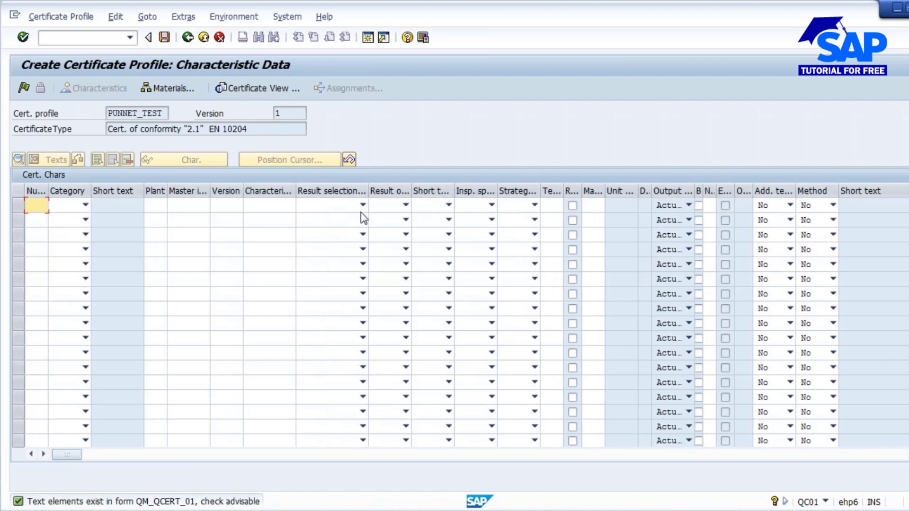
{"action": "left_click", "coordinate": [364, 206]}
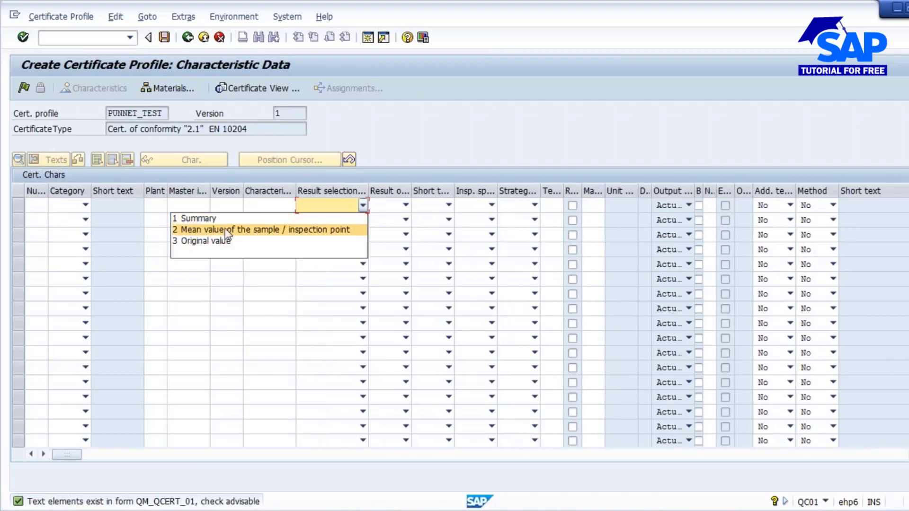
{"action": "left_click", "coordinate": [406, 208]}
{"action": "left_click", "coordinate": [404, 207]}
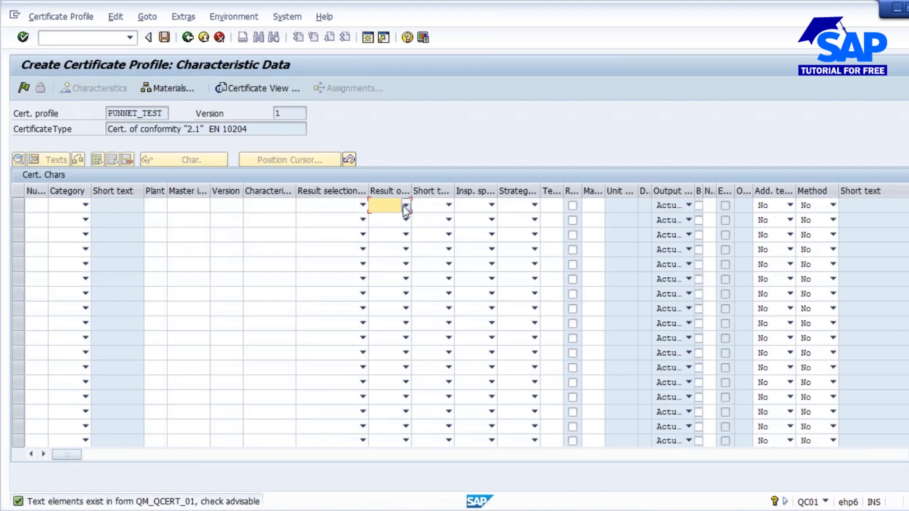
{"action": "left_click", "coordinate": [447, 207]}
{"action": "left_click", "coordinate": [447, 205]}
{"action": "left_click", "coordinate": [355, 241]}
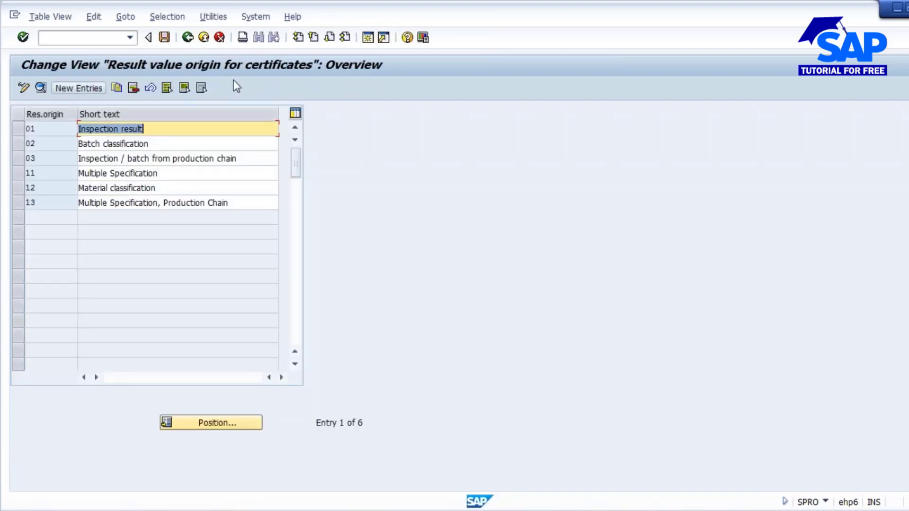
Display Origin of characteristic specifications in the IMG session, and collapse the Certificate Profile and Quality Certificates nodes
{"action": "left_click", "coordinate": [188, 37]}
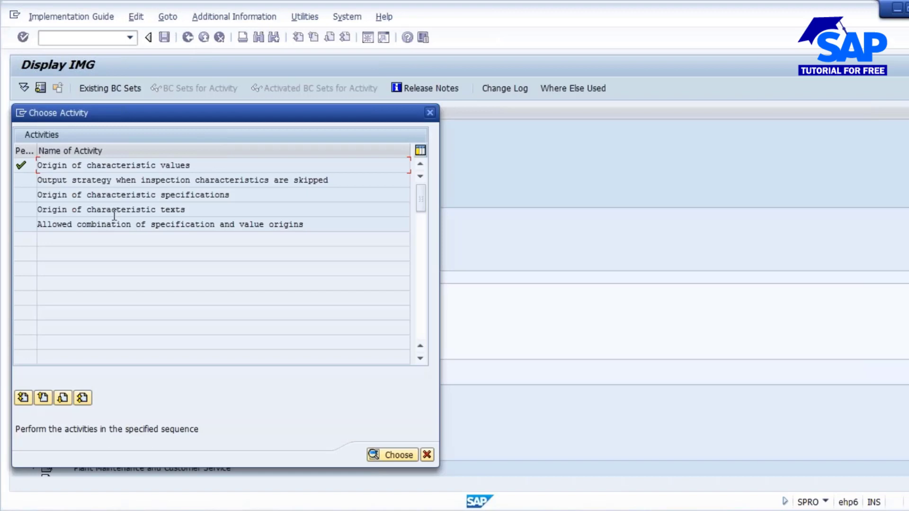
{"action": "double_click", "coordinate": [133, 194]}
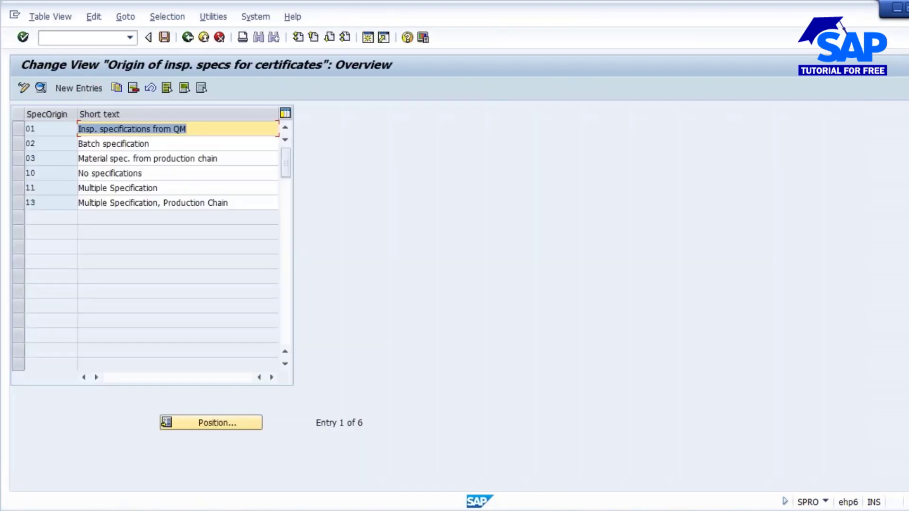
{"action": "left_click", "coordinate": [187, 37]}
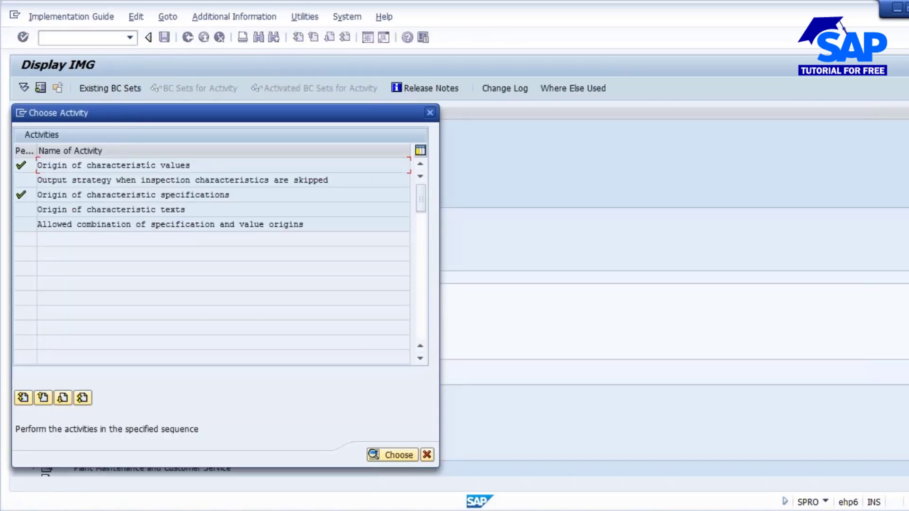
{"action": "left_click", "coordinate": [426, 455]}
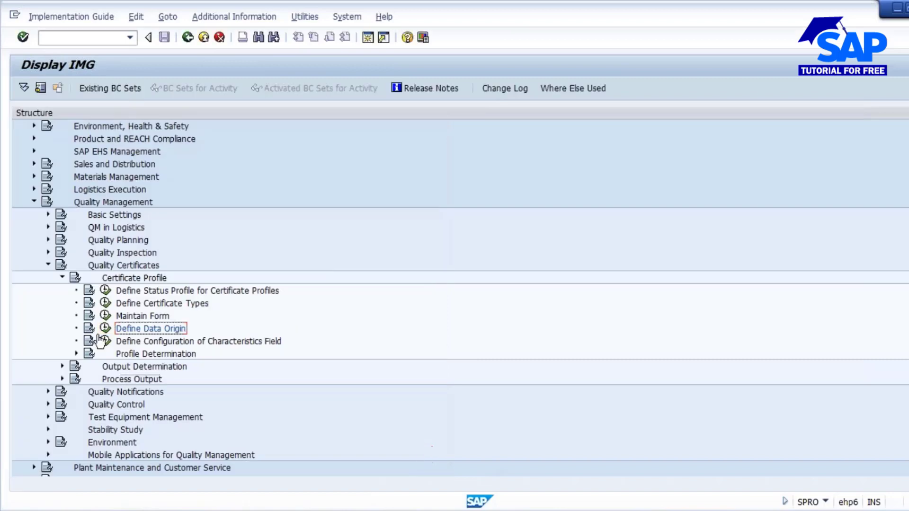
{"action": "left_click", "coordinate": [62, 278]}
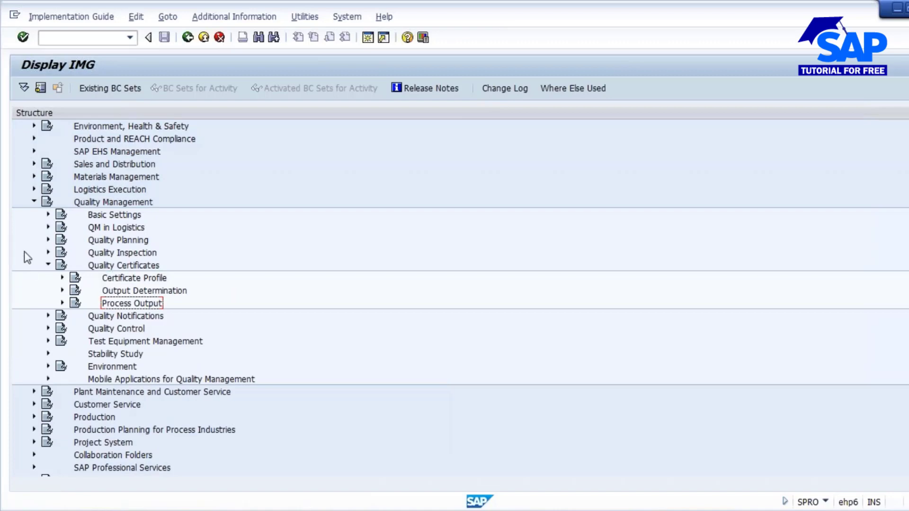
{"action": "left_click", "coordinate": [47, 265]}
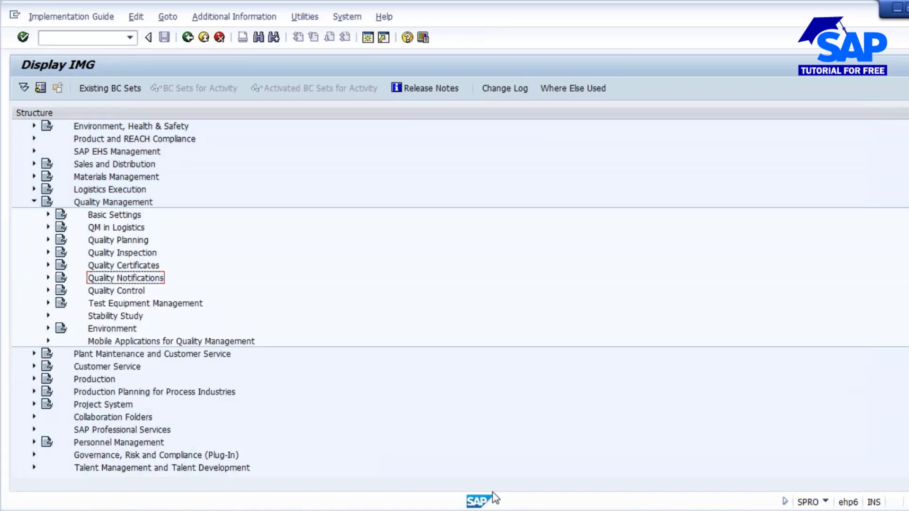
Switch to the SAP QM course syllabus in Word and review the Quality Certificates and Quality Control topics
{"action": "mouse_move", "coordinate": [476, 508]}
{"action": "left_click", "coordinate": [505, 507]}
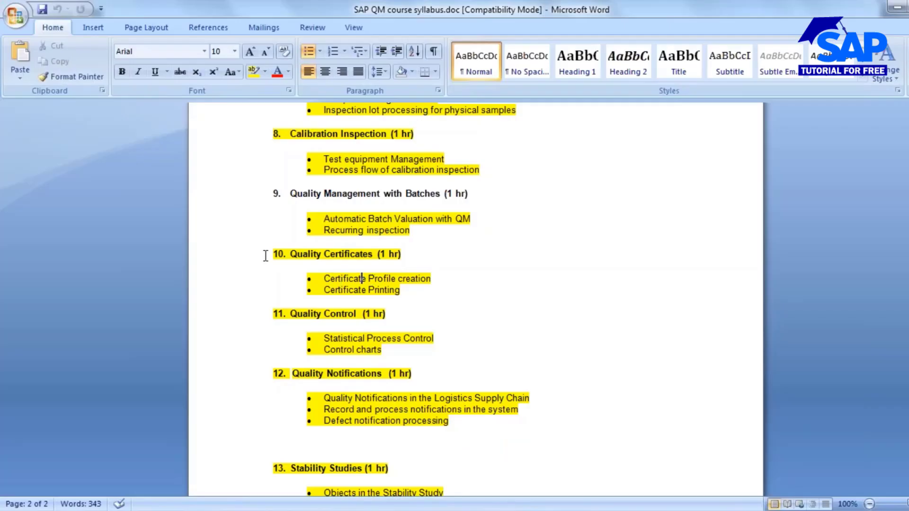
{"action": "left_click_drag", "start_coordinate": [295, 256], "coordinate": [436, 290]}
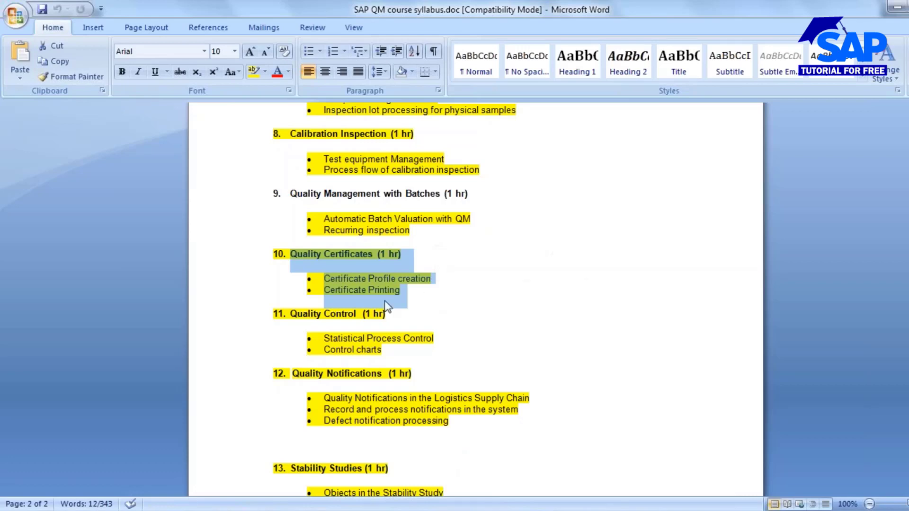
{"action": "left_click", "coordinate": [356, 315]}
{"action": "left_click_drag", "start_coordinate": [296, 315], "coordinate": [358, 315]}
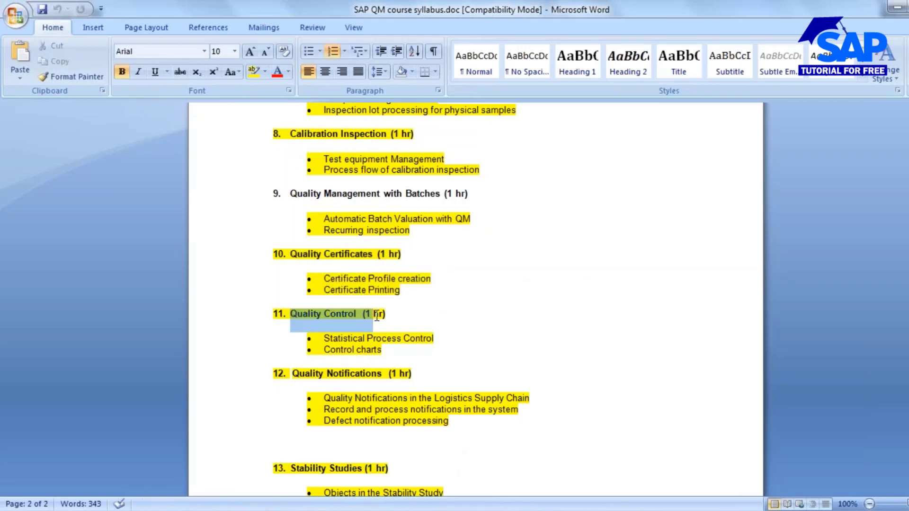
{"action": "left_click", "coordinate": [363, 337]}
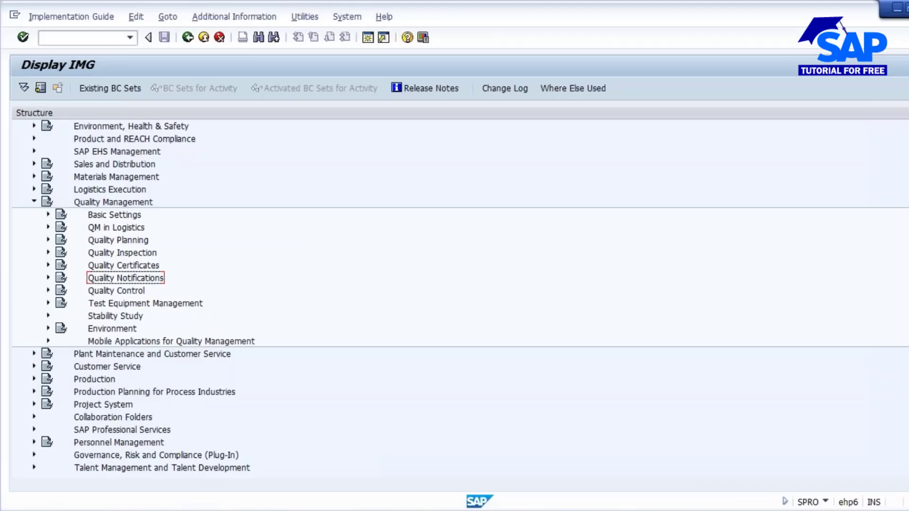
Leave the certificate profile creation for the SAP menu, and collapse Certificate Profile and Outgoing there
{"action": "left_click", "coordinate": [411, 509]}
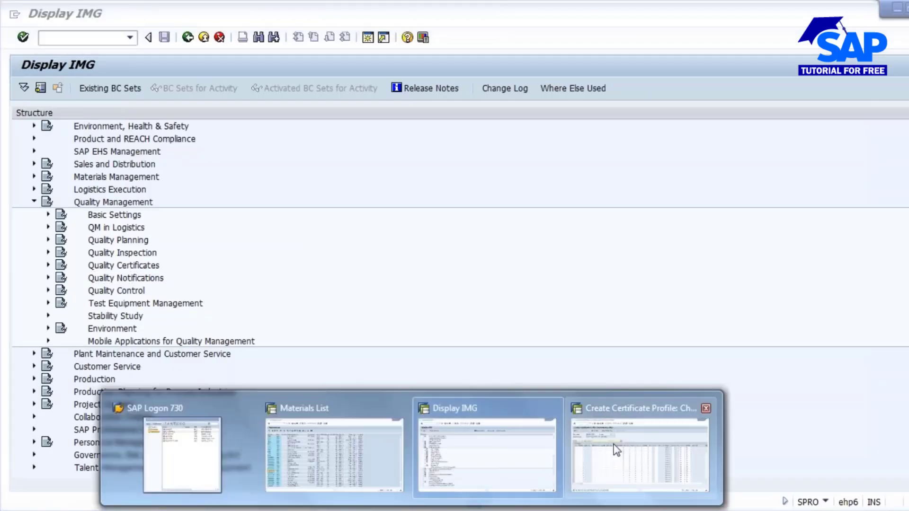
{"action": "left_click", "coordinate": [617, 450]}
{"action": "left_click", "coordinate": [187, 39]}
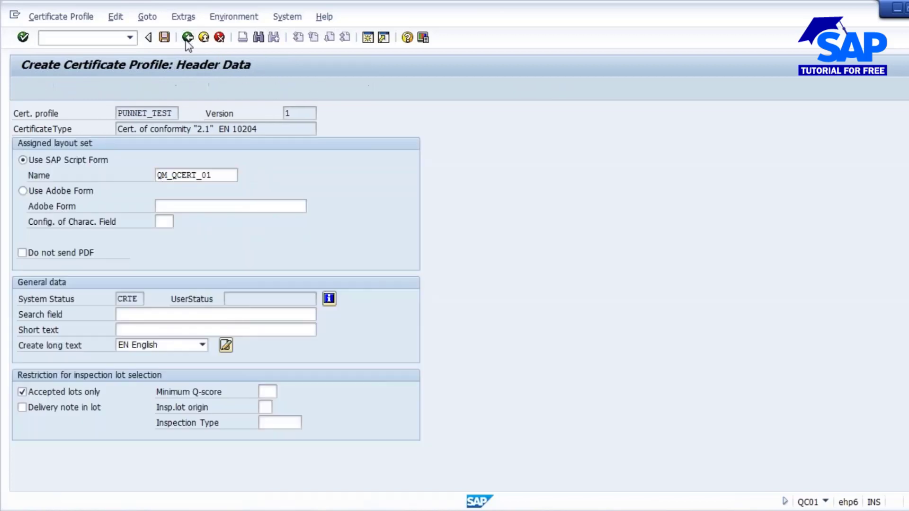
{"action": "left_click", "coordinate": [187, 38]}
{"action": "left_click", "coordinate": [239, 258]}
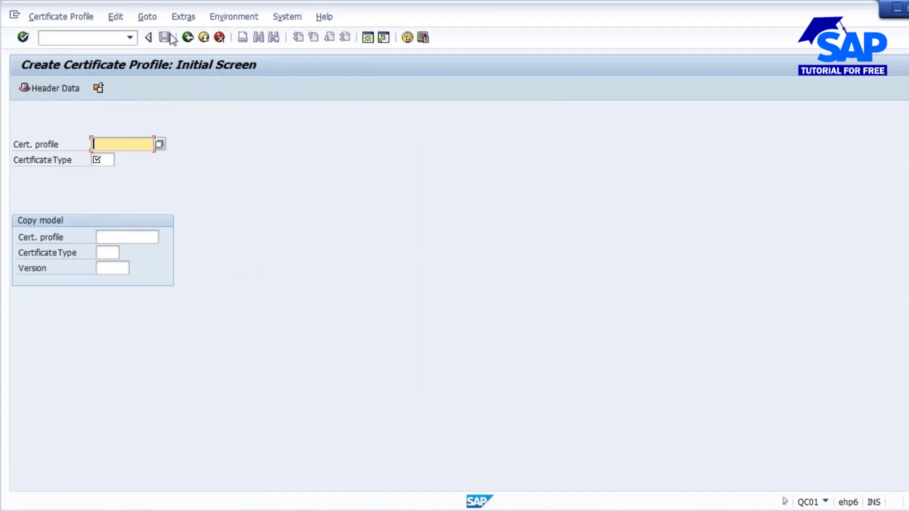
{"action": "left_click", "coordinate": [188, 38]}
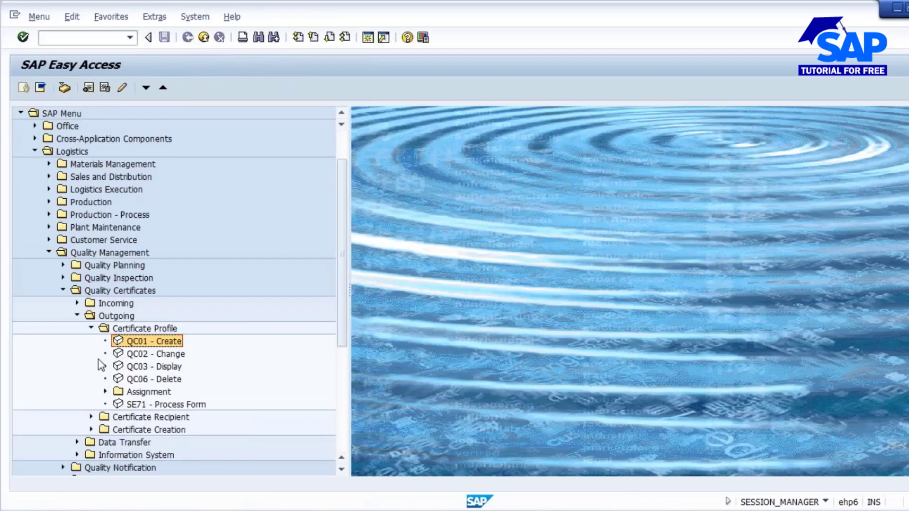
{"action": "left_click", "coordinate": [92, 328]}
{"action": "left_click", "coordinate": [77, 316]}
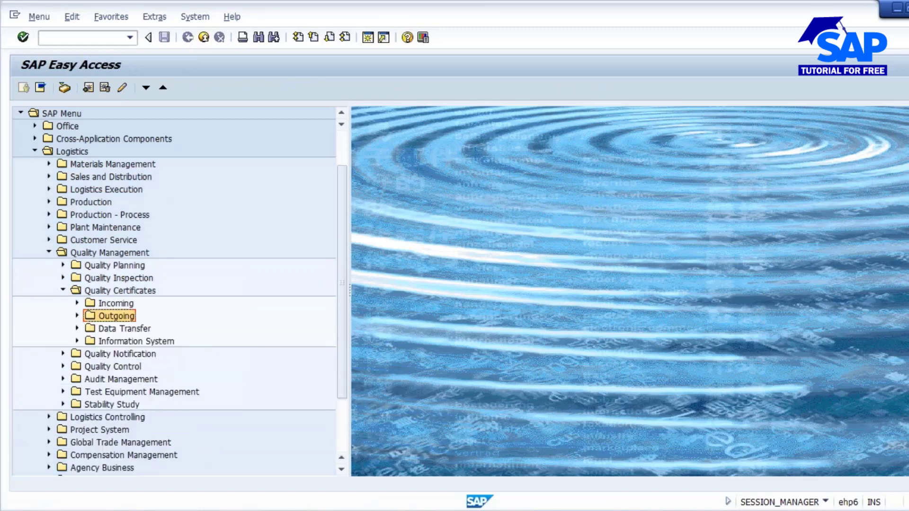
Start creating a sampling procedure with transaction QDV1, using SAVAN_99 as the procedure key
{"action": "left_click", "coordinate": [69, 38]}
{"action": "type", "text": "QDV1"}
{"action": "key", "text": "Return"}
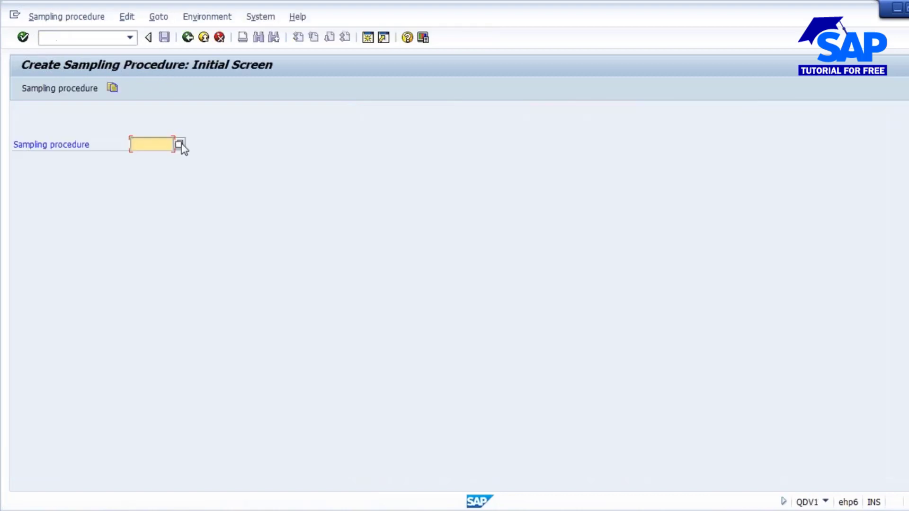
{"action": "left_click", "coordinate": [172, 144]}
{"action": "left_click", "coordinate": [167, 161]}
{"action": "key", "text": "BackSpace"}
{"action": "type", "text": "99"}
{"action": "key", "text": "Return"}
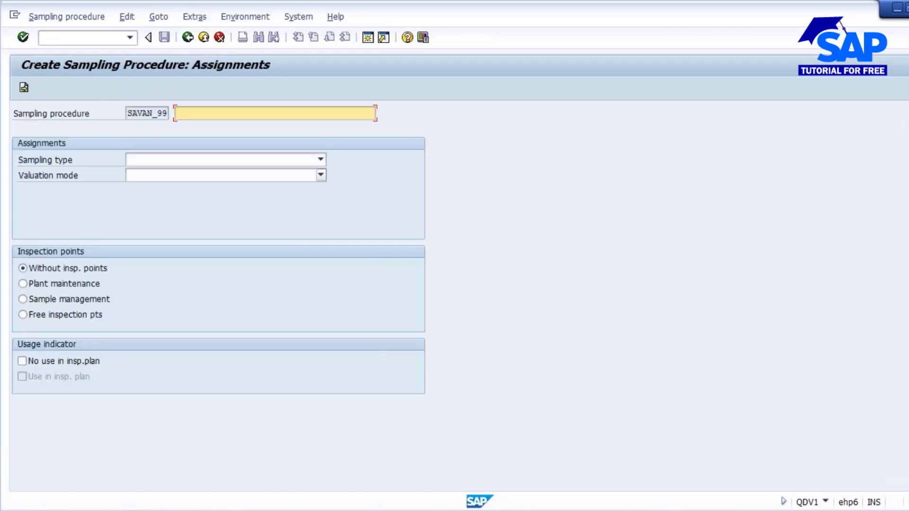
Describe the sampling procedure as AMIT_FIXED_SAMPLE, with sampling type 100 Fixed sample and valuation mode 800 SPC inspection
{"action": "key", "text": "BackSpace"}
{"action": "left_click", "coordinate": [203, 126]}
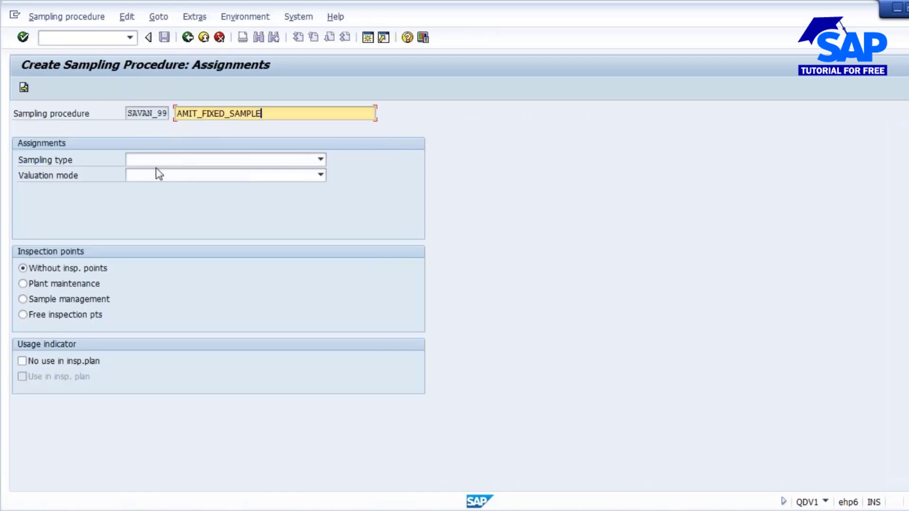
{"action": "left_click", "coordinate": [156, 161]}
{"action": "left_click", "coordinate": [155, 175]}
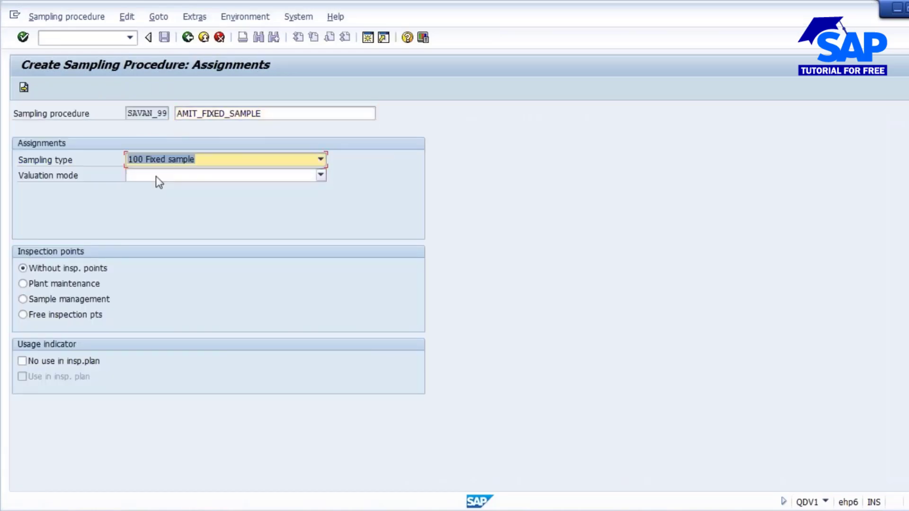
{"action": "left_click", "coordinate": [155, 179]}
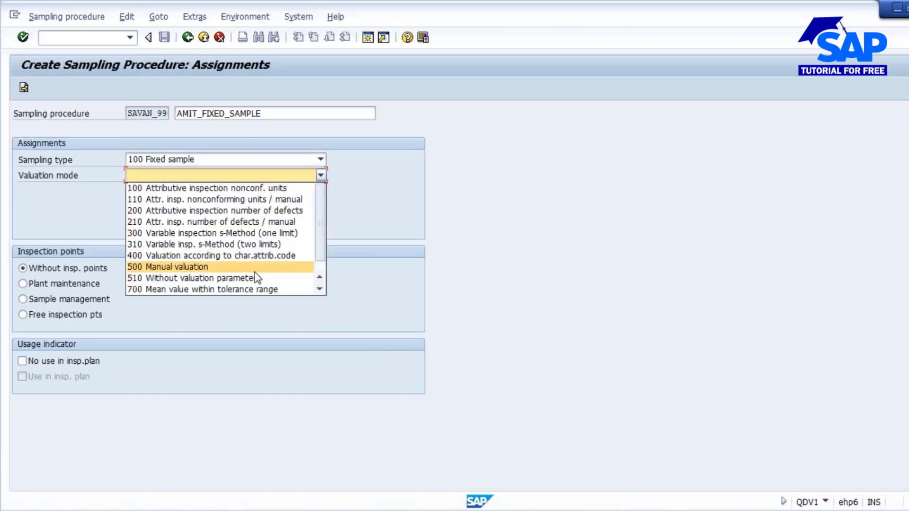
{"action": "scroll", "coordinate": [213, 274], "scroll_direction": "down", "scroll_amount": 2}
{"action": "left_click", "coordinate": [189, 284]}
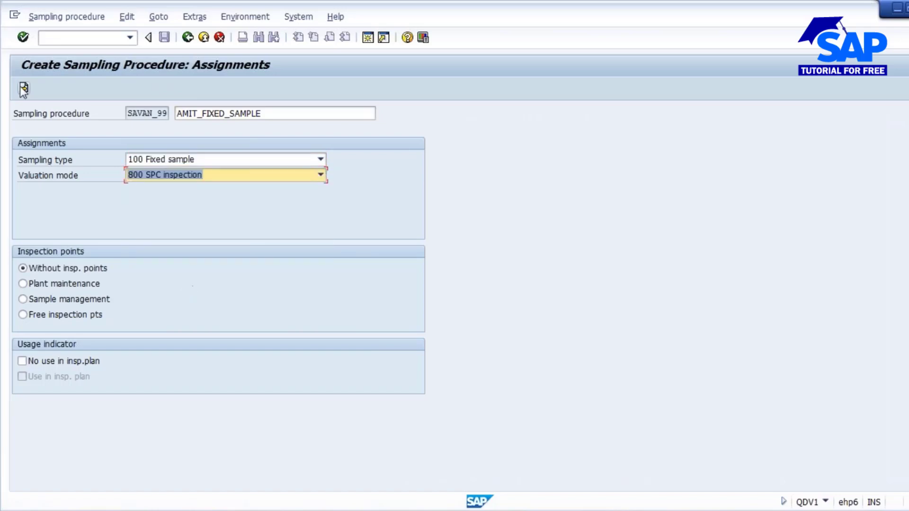
Continue to the special conditions of the sampling procedure and look through the available control chart types
{"action": "left_click", "coordinate": [23, 88]}
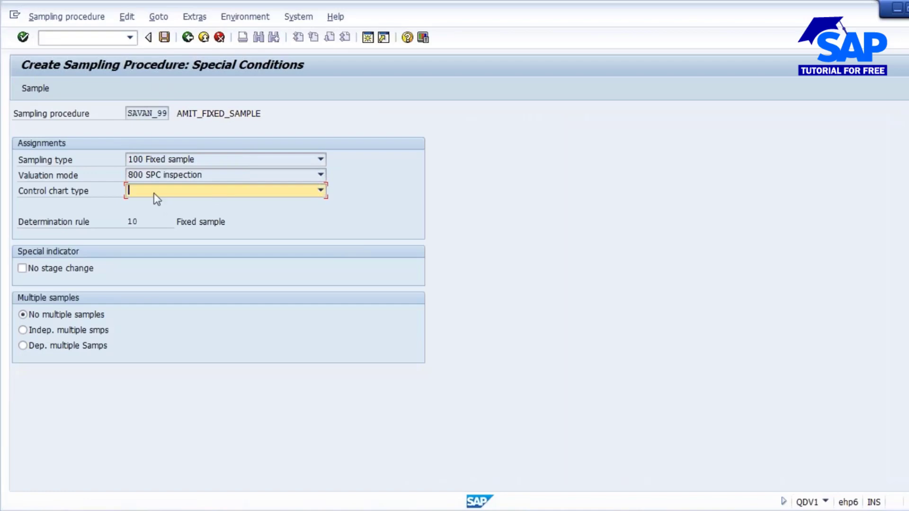
{"action": "left_click", "coordinate": [320, 190]}
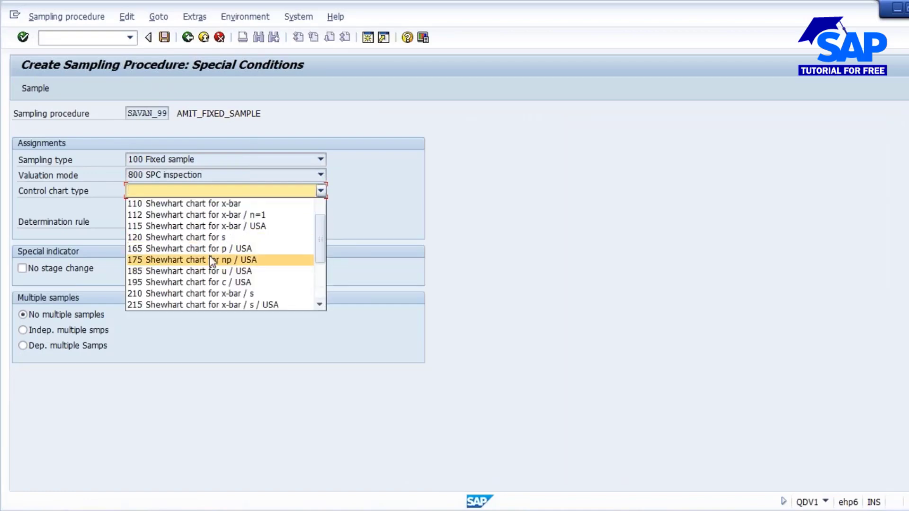
{"action": "scroll", "coordinate": [212, 261], "scroll_direction": "down", "scroll_amount": 3}
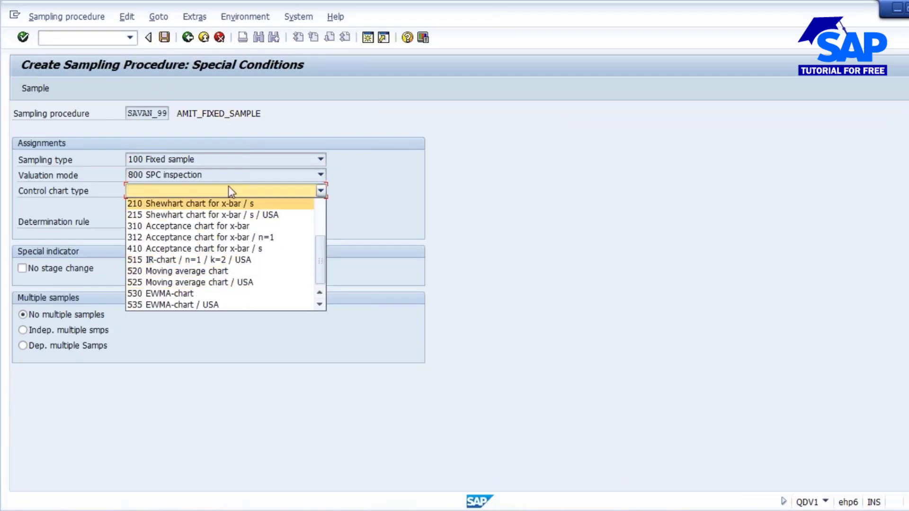
{"action": "left_click", "coordinate": [160, 293]}
Switch to the IMG and open Define Control Chart Type under Quality Planning > Basic Data > Sample, SPC > Statistical Process Control
{"action": "key", "text": "alt+Tab"}
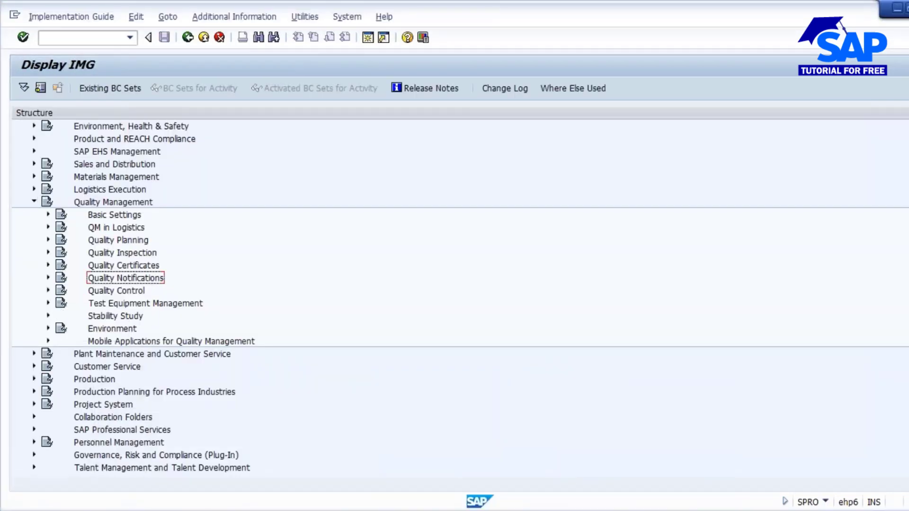
{"action": "left_click", "coordinate": [48, 290]}
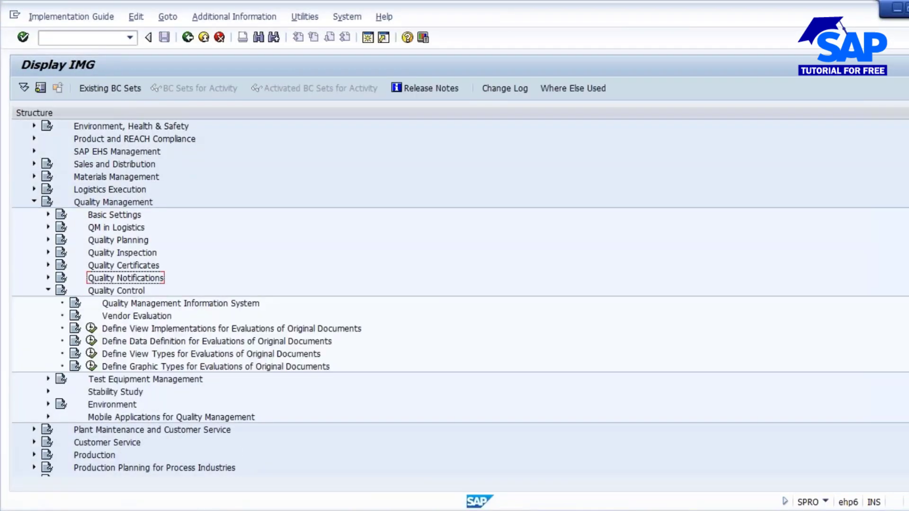
{"action": "left_click", "coordinate": [48, 290]}
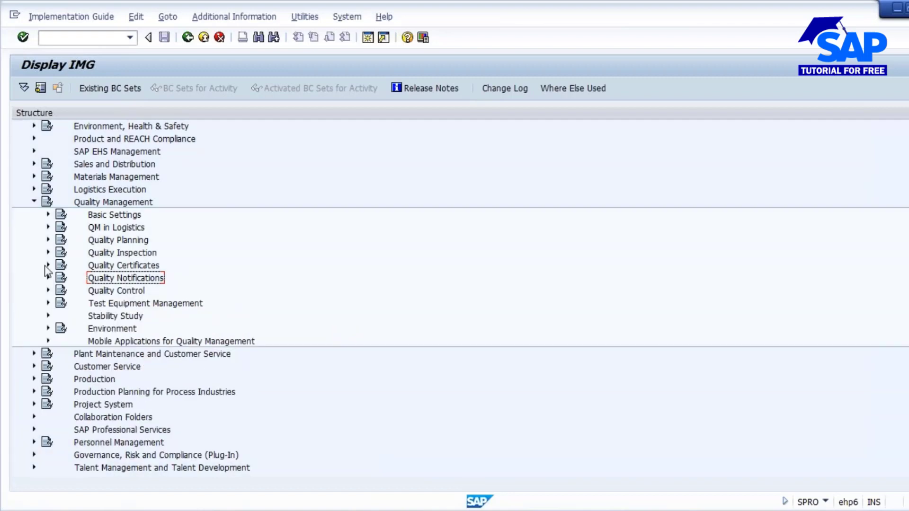
{"action": "left_click", "coordinate": [48, 240]}
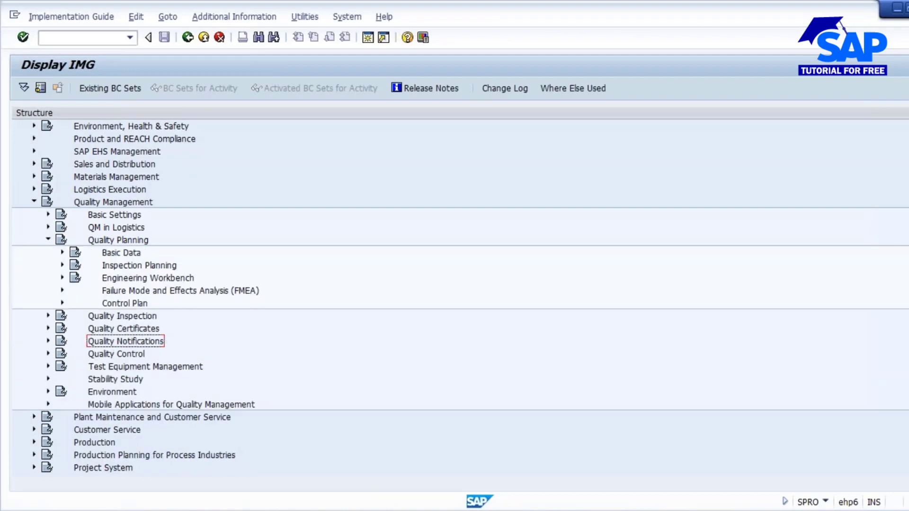
{"action": "left_click", "coordinate": [62, 252]}
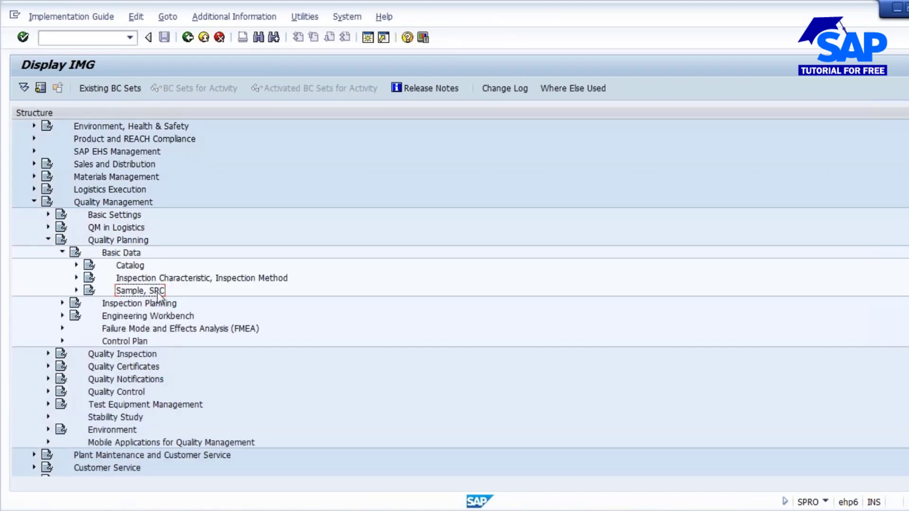
{"action": "left_click", "coordinate": [76, 290]}
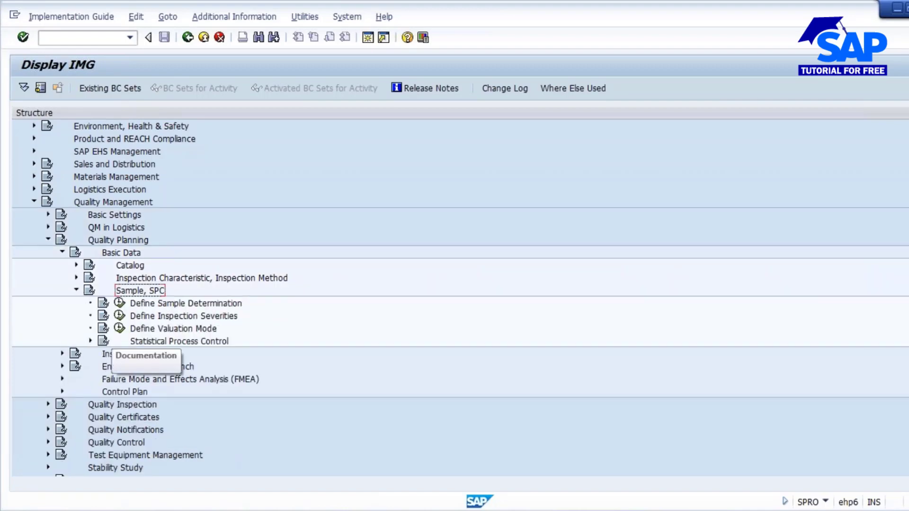
{"action": "left_click", "coordinate": [90, 341]}
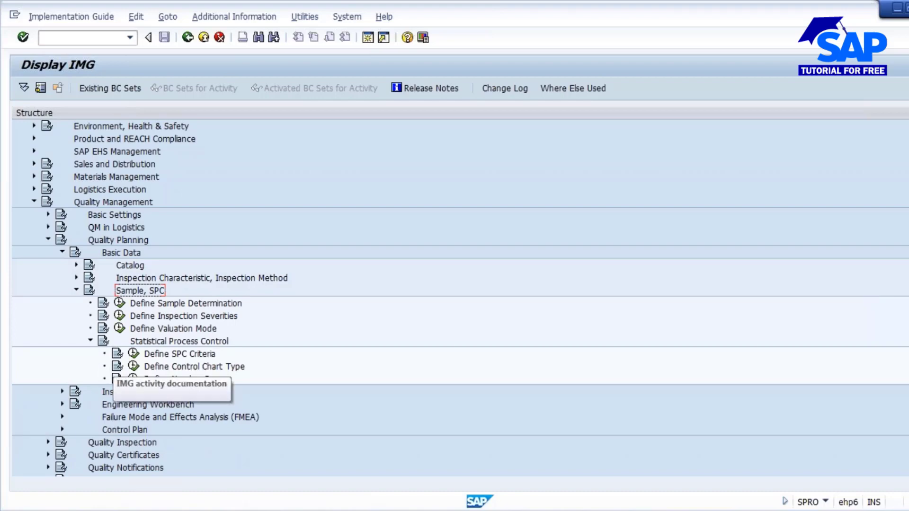
{"action": "left_click", "coordinate": [134, 366]}
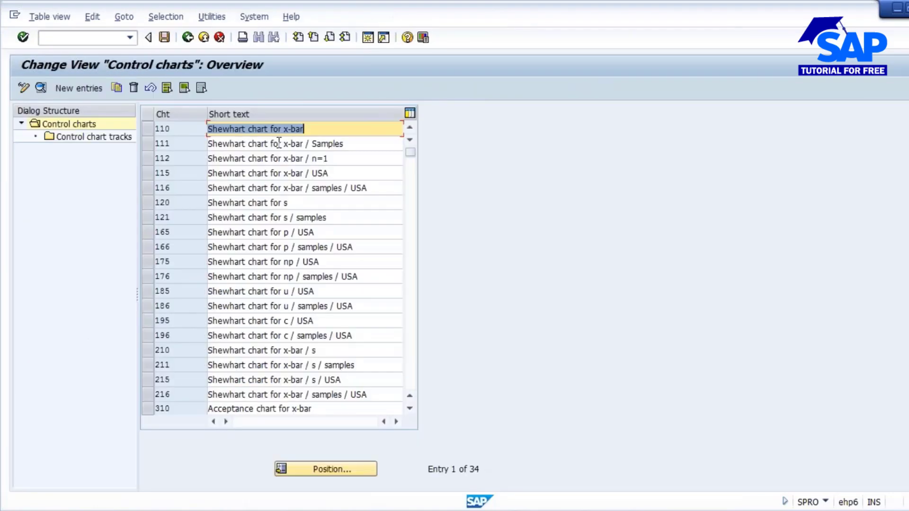
Look through the control chart list and open the details of chart type 216, Shewhart chart for x-bar / samples / USA
{"action": "scroll", "coordinate": [280, 142], "scroll_direction": "down", "scroll_amount": 3}
{"action": "scroll", "coordinate": [279, 265], "scroll_direction": "down", "scroll_amount": 5}
{"action": "scroll", "coordinate": [279, 265], "scroll_direction": "up", "scroll_amount": 8}
{"action": "scroll", "coordinate": [162, 331], "scroll_direction": "down", "scroll_amount": 2}
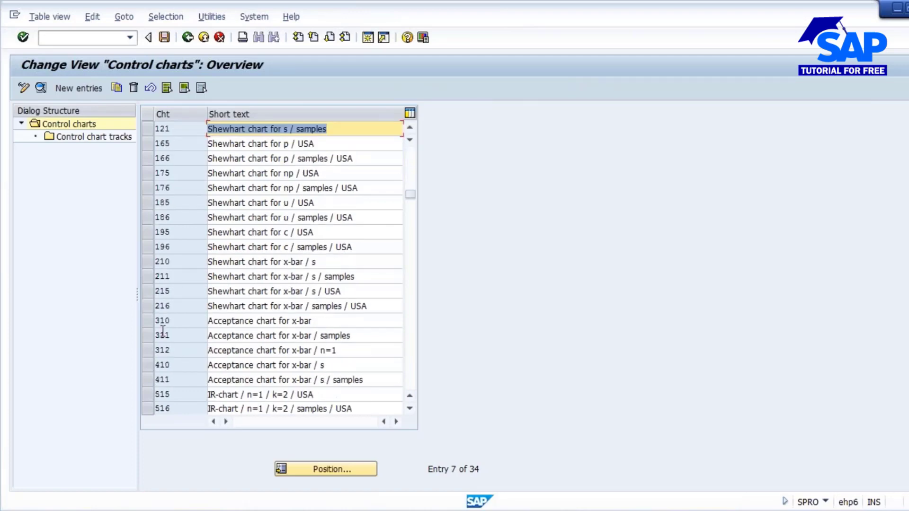
{"action": "left_click", "coordinate": [151, 306]}
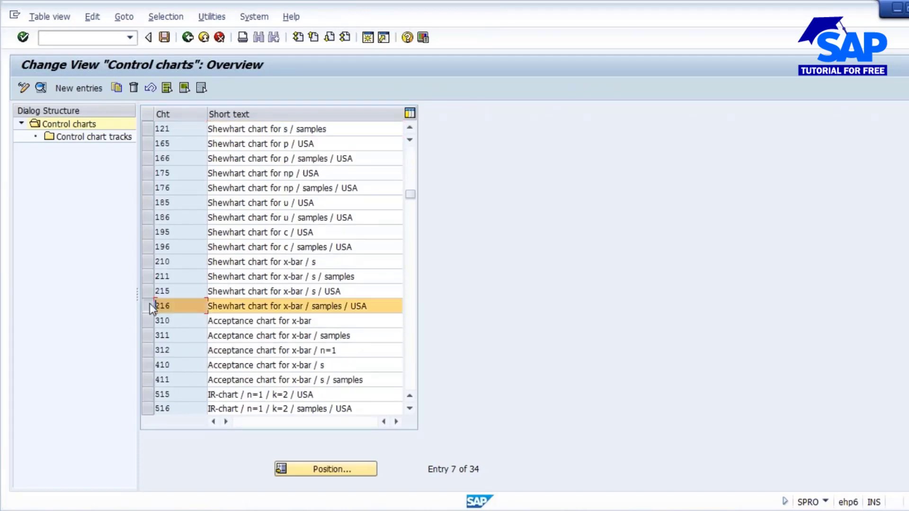
{"action": "left_click", "coordinate": [41, 88]}
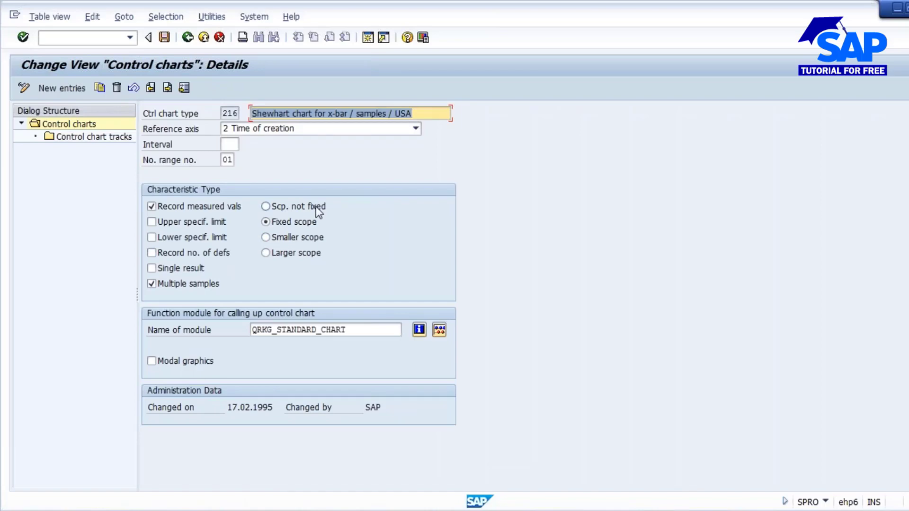
Open the details of track 1, Mean values, for chart type 216 and review its parameters and the specification limit options
{"action": "left_click", "coordinate": [71, 138]}
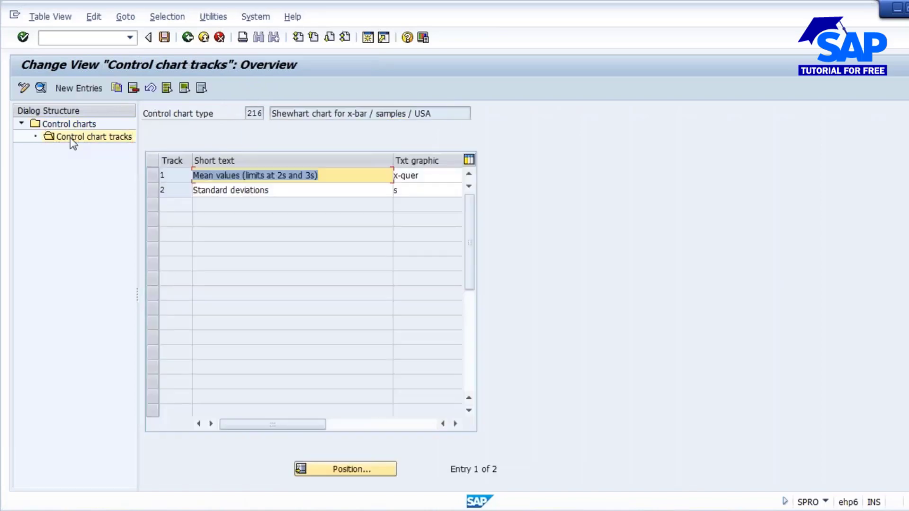
{"action": "key", "text": "Down"}
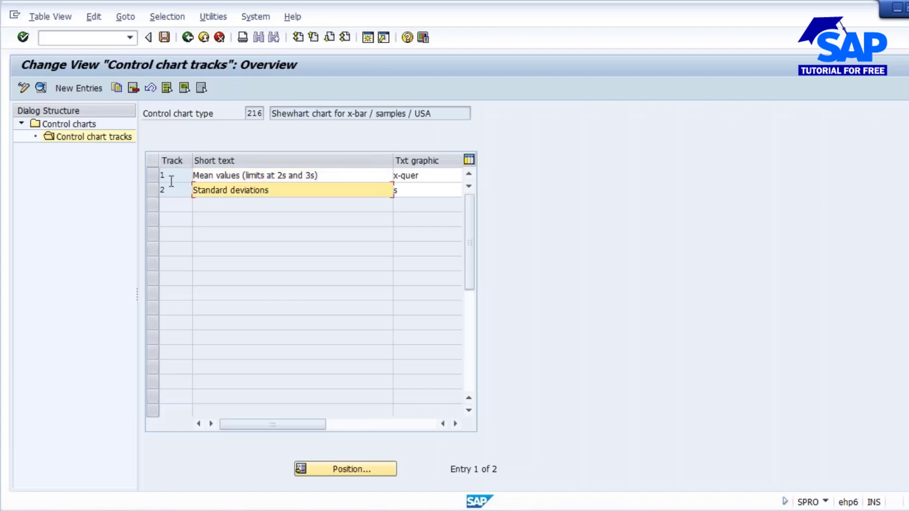
{"action": "left_click", "coordinate": [153, 176]}
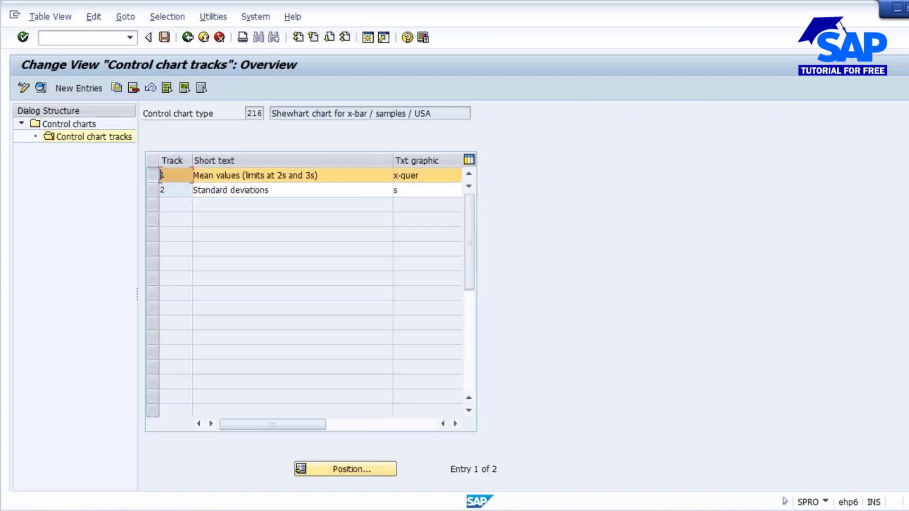
{"action": "left_click", "coordinate": [40, 88]}
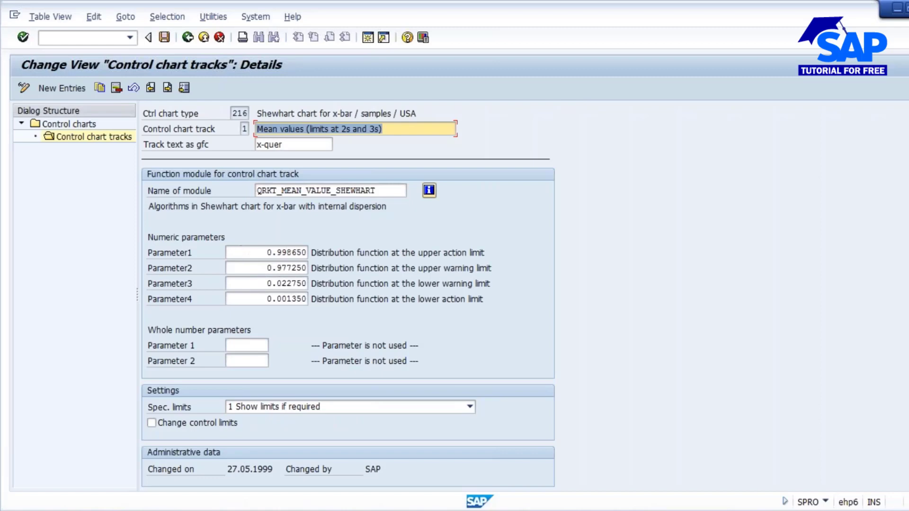
{"action": "left_click", "coordinate": [466, 408]}
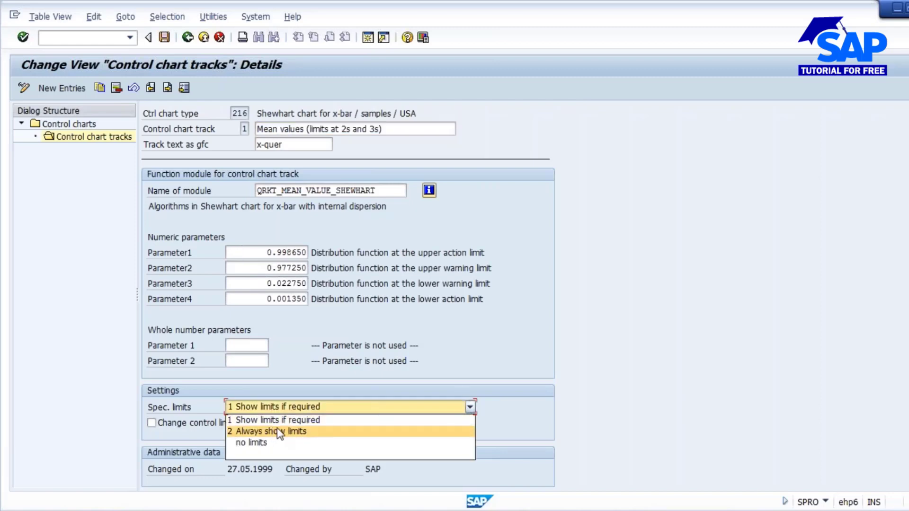
{"action": "left_click", "coordinate": [483, 337]}
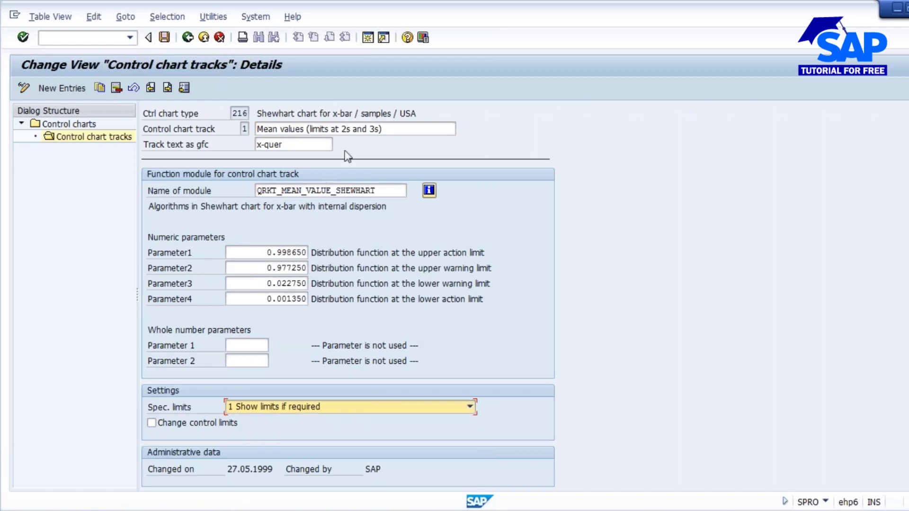
Leave the track details and the control chart tracks, going back to the control charts overview
{"action": "left_click", "coordinate": [187, 38]}
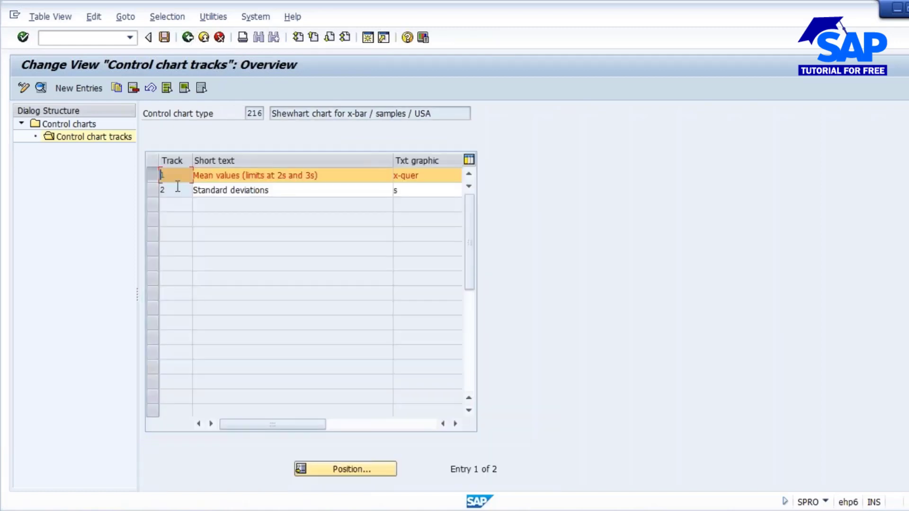
{"action": "left_click", "coordinate": [152, 178]}
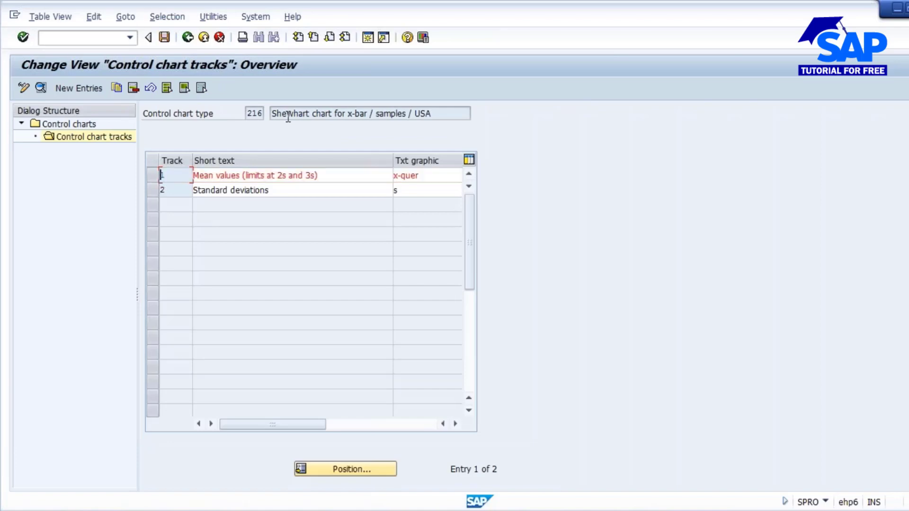
{"action": "left_click", "coordinate": [188, 38]}
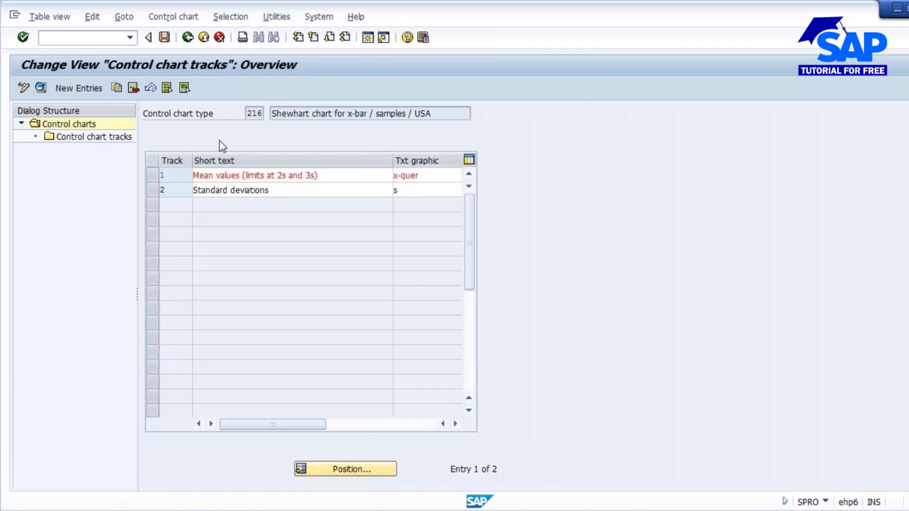
{"action": "left_click", "coordinate": [187, 37]}
Switch to the sampling procedure session and cancel creating the procedure, discarding its data and going back to the initial screen
{"action": "mouse_move", "coordinate": [476, 501]}
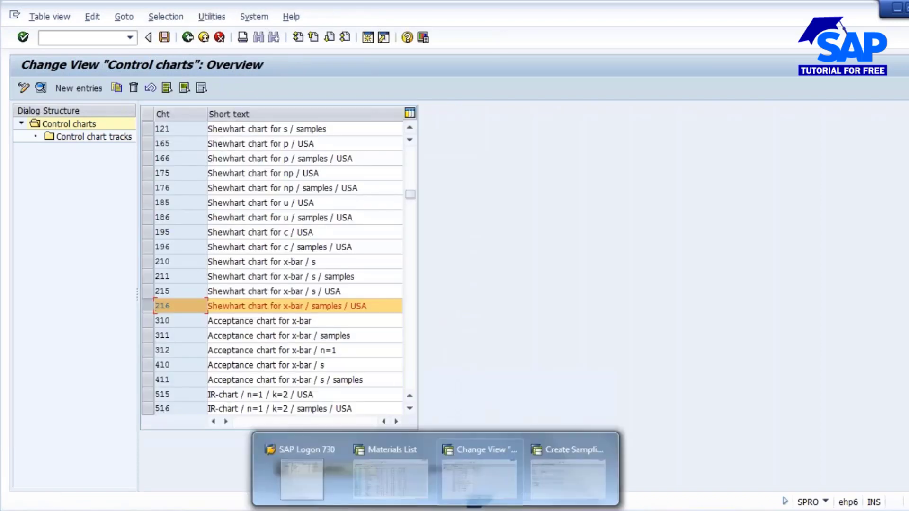
{"action": "left_click", "coordinate": [615, 438]}
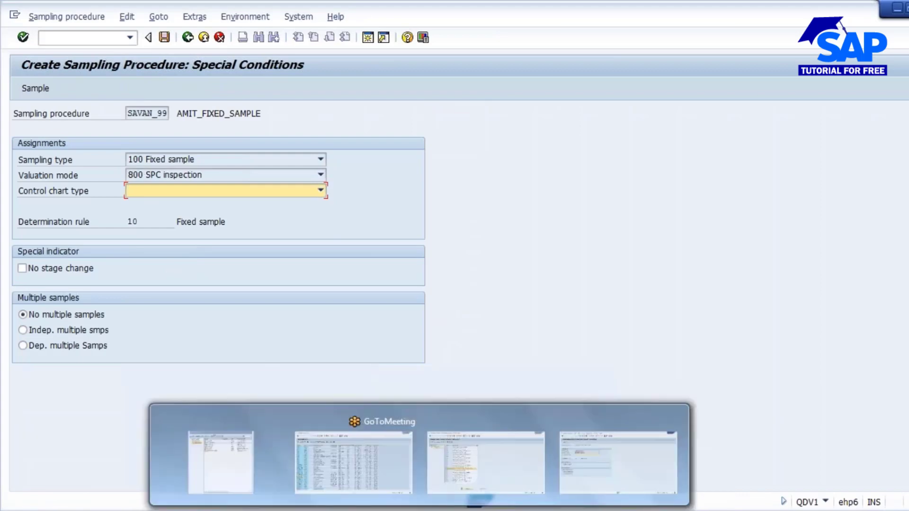
{"action": "left_click", "coordinate": [188, 38]}
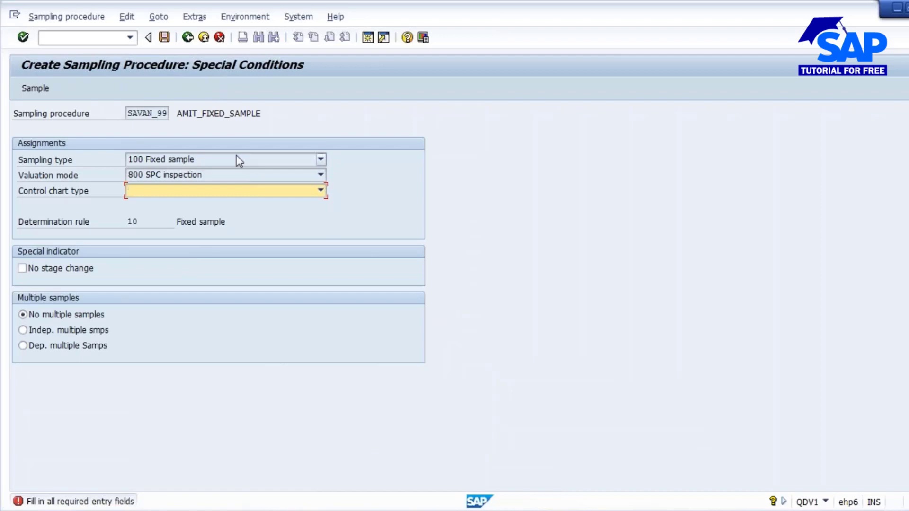
{"action": "left_click", "coordinate": [188, 37]}
{"action": "left_click", "coordinate": [219, 38]}
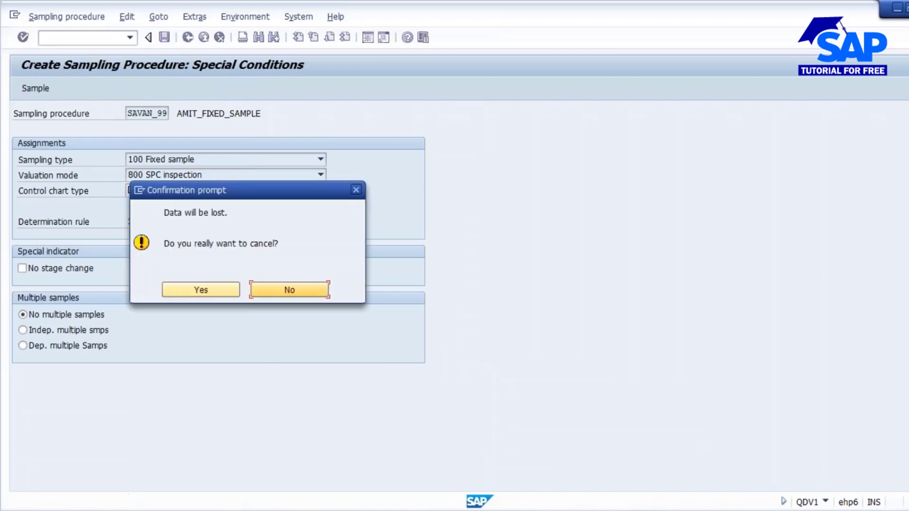
{"action": "left_click", "coordinate": [201, 289]}
{"action": "left_click", "coordinate": [188, 37]}
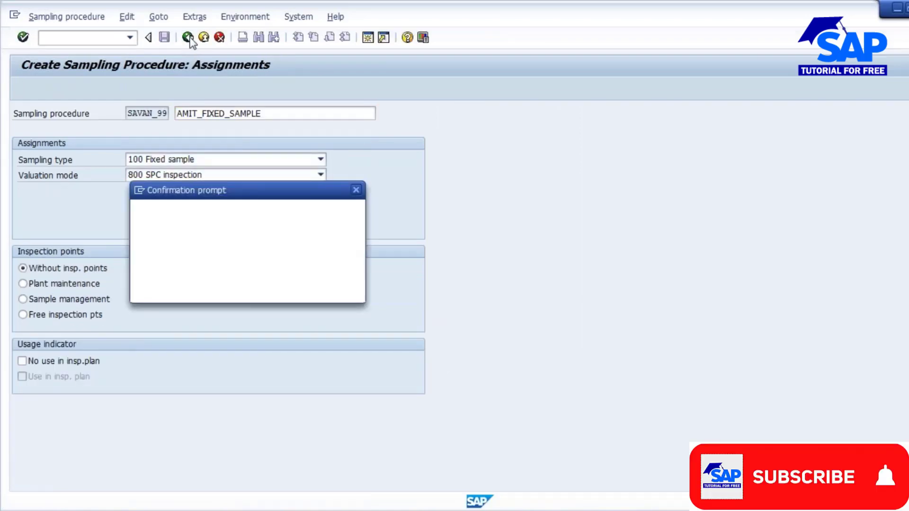
{"action": "left_click", "coordinate": [200, 288]}
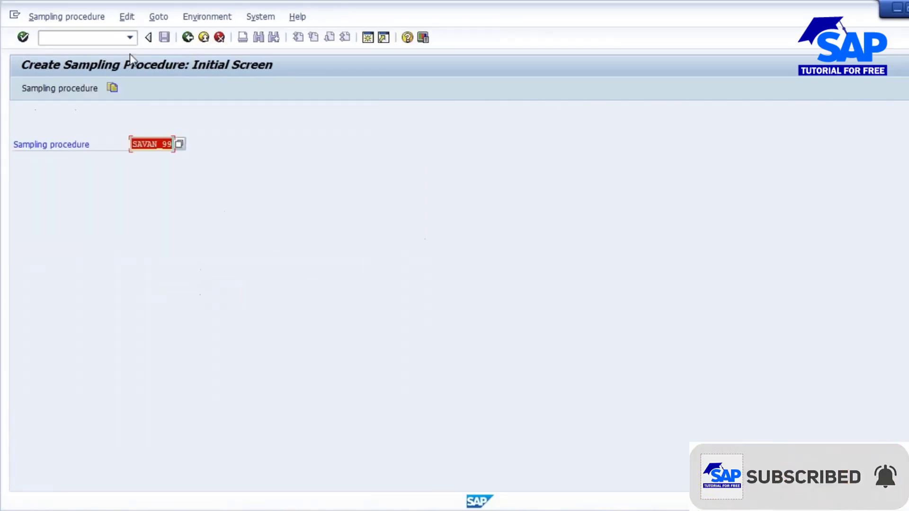
Leave the sampling procedure screen and open the QGC1 control chart evaluation for inspection lots under Quality Control's original document evaluations
{"action": "left_click", "coordinate": [187, 38]}
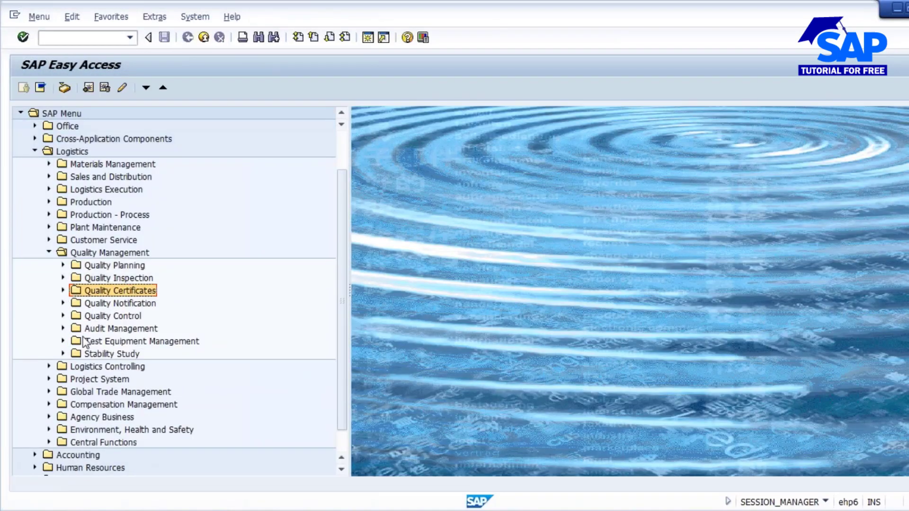
{"action": "left_click", "coordinate": [64, 315]}
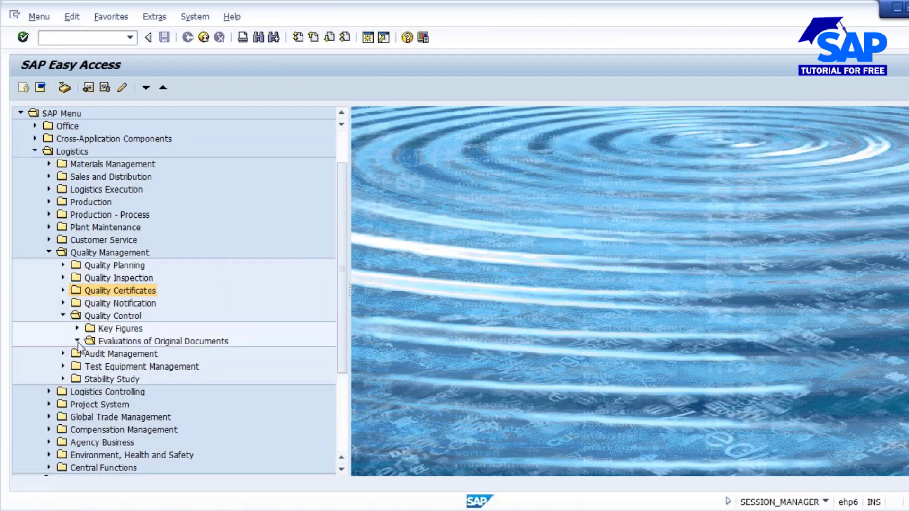
{"action": "left_click", "coordinate": [78, 342]}
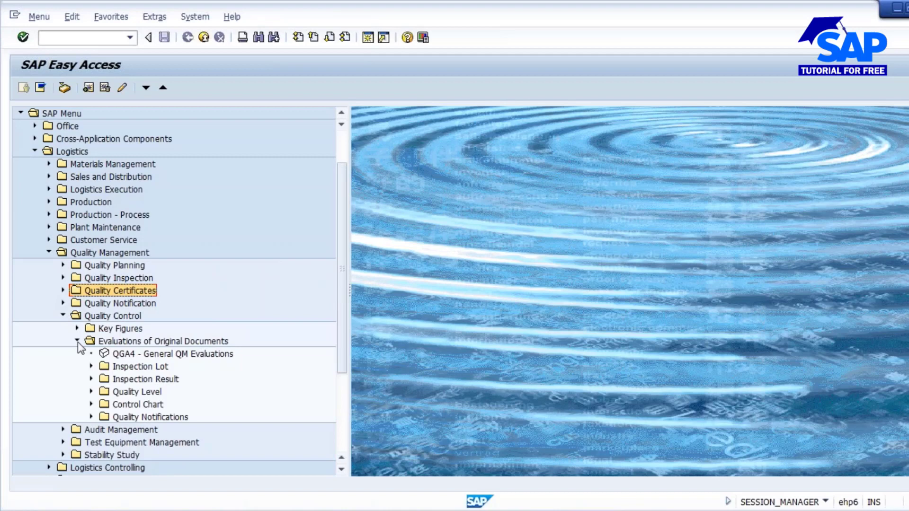
{"action": "left_click", "coordinate": [91, 404]}
{"action": "scroll", "coordinate": [207, 362], "scroll_direction": "down", "scroll_amount": 1}
{"action": "double_click", "coordinate": [178, 379]}
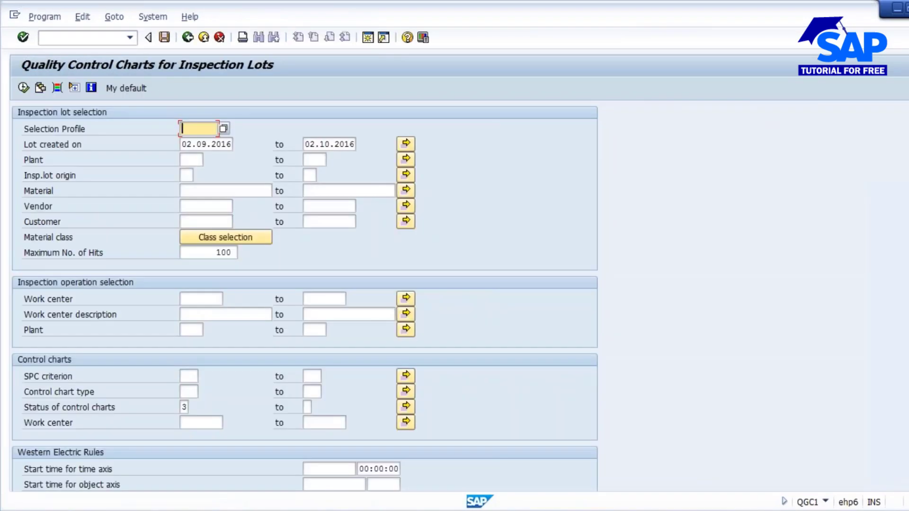
List the possible SPC criterion values, widen the SPC column and highlight criterion 070, Master insp. char./material
{"action": "left_click", "coordinate": [185, 376]}
{"action": "key", "text": "F4"}
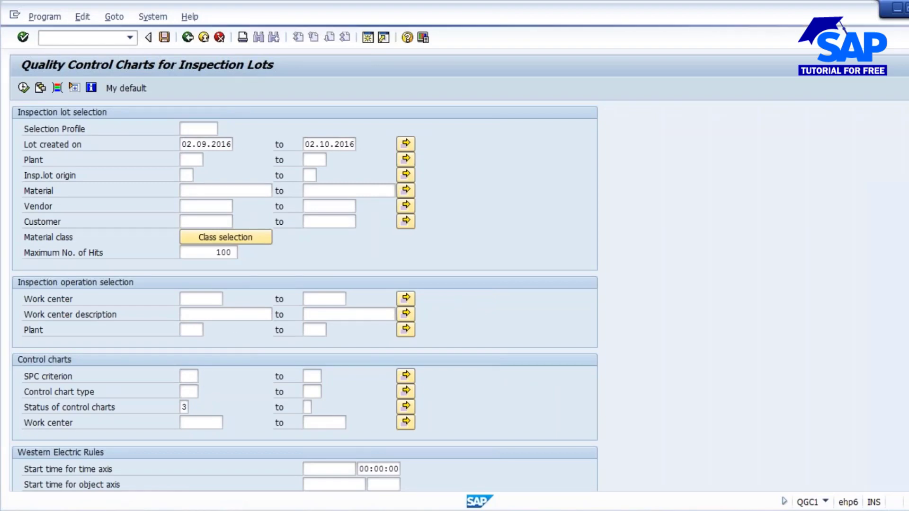
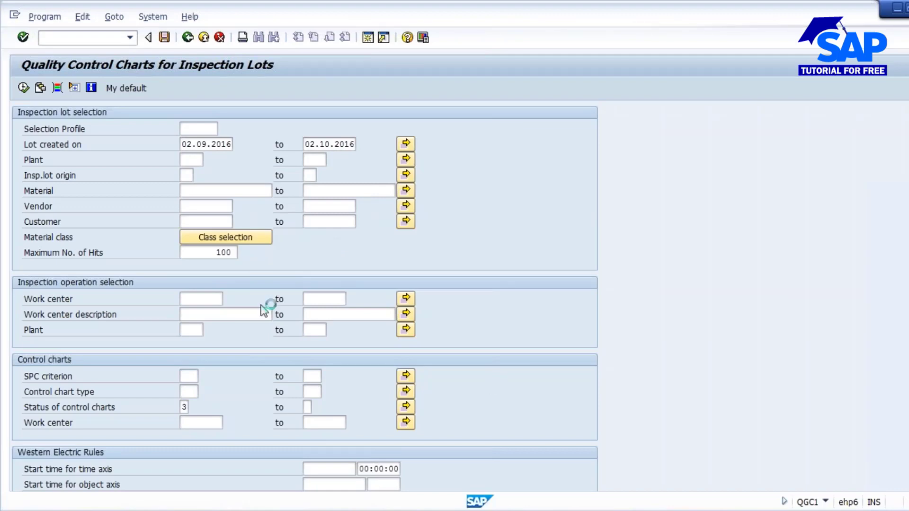
{"action": "mouse_move", "coordinate": [412, 510]}
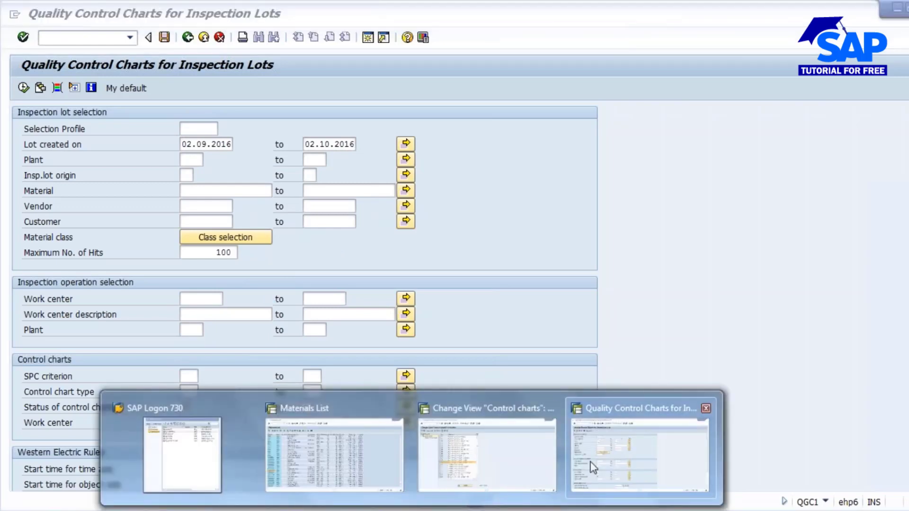
{"action": "left_click", "coordinate": [615, 455]}
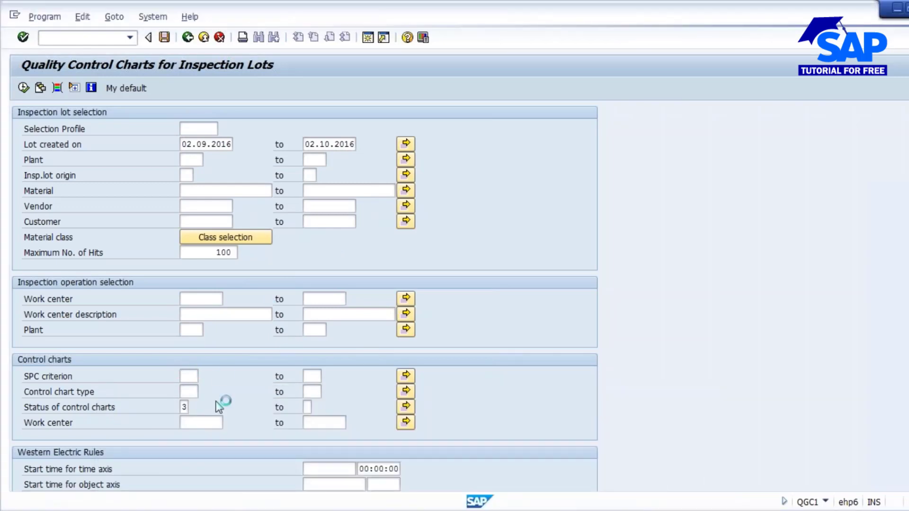
{"action": "key", "text": "F4"}
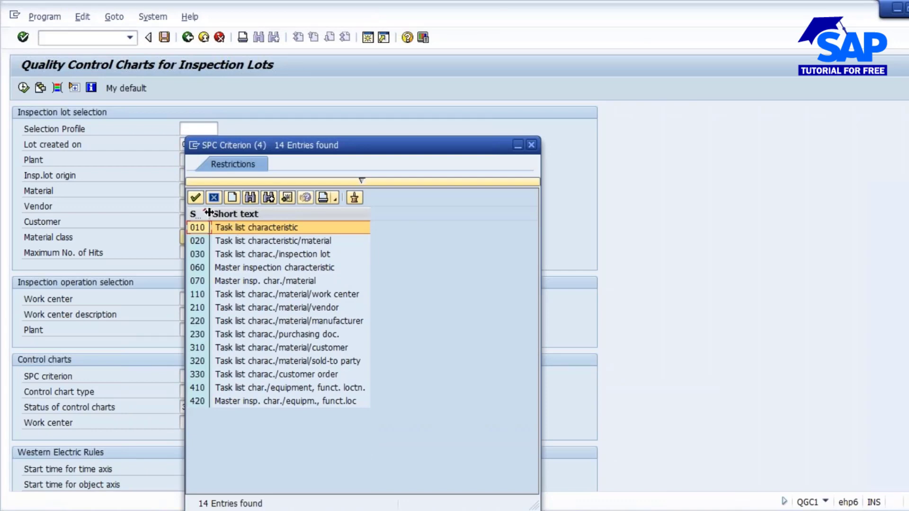
{"action": "mouse_move", "coordinate": [212, 214]}
{"action": "left_mouse_down"}
{"action": "mouse_move", "coordinate": [247, 214]}
{"action": "mouse_move", "coordinate": [227, 213]}
{"action": "left_mouse_up"}
{"action": "left_click", "coordinate": [307, 294]}
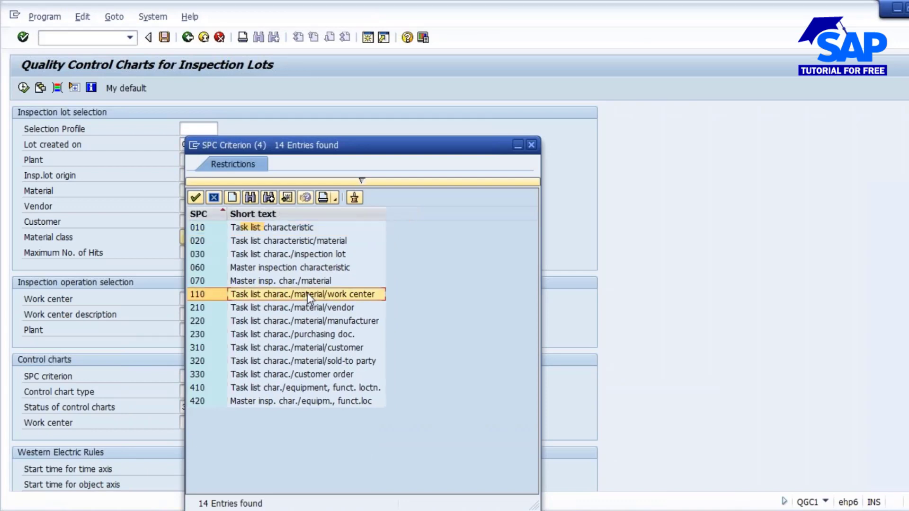
{"action": "left_click", "coordinate": [291, 280]}
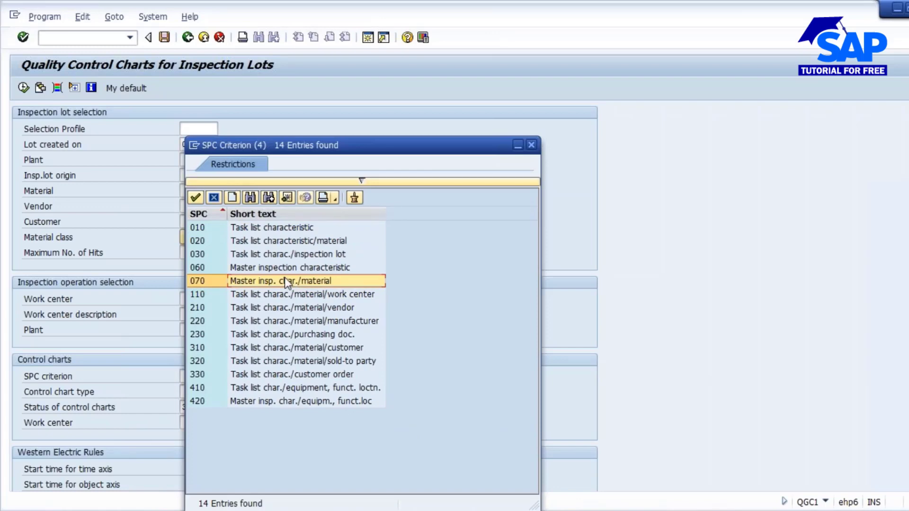
Switch to the customizing session, leave the control charts view and open the details of criterion 070 under Define SPC Criteria
{"action": "key", "text": "alt+Tab"}
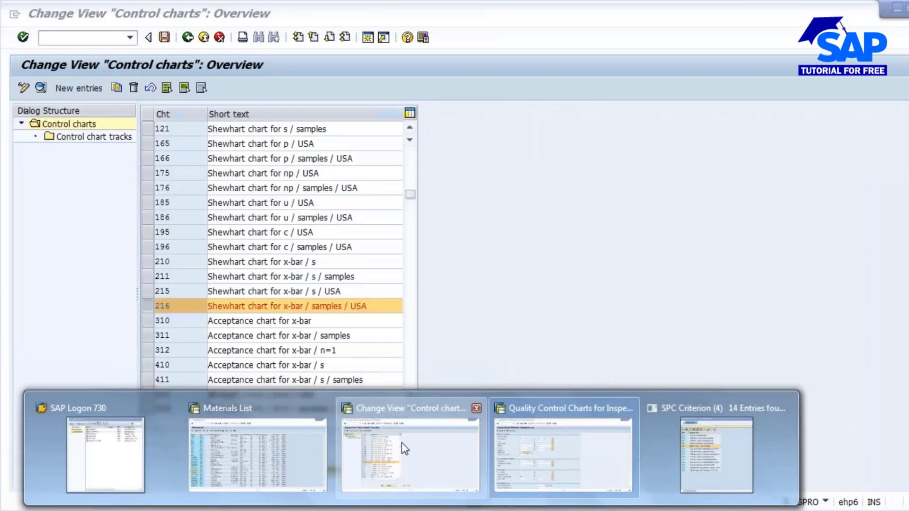
{"action": "left_click", "coordinate": [401, 442]}
{"action": "left_click", "coordinate": [187, 37]}
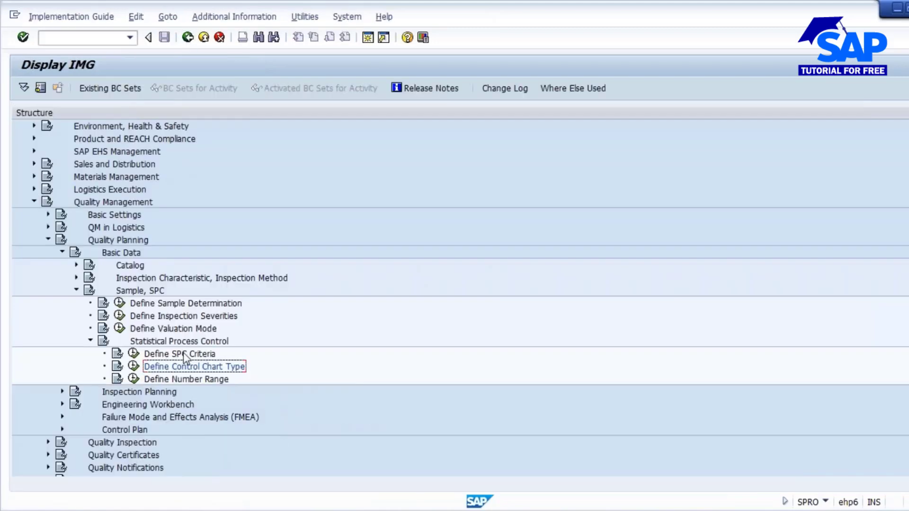
{"action": "left_click", "coordinate": [133, 353]}
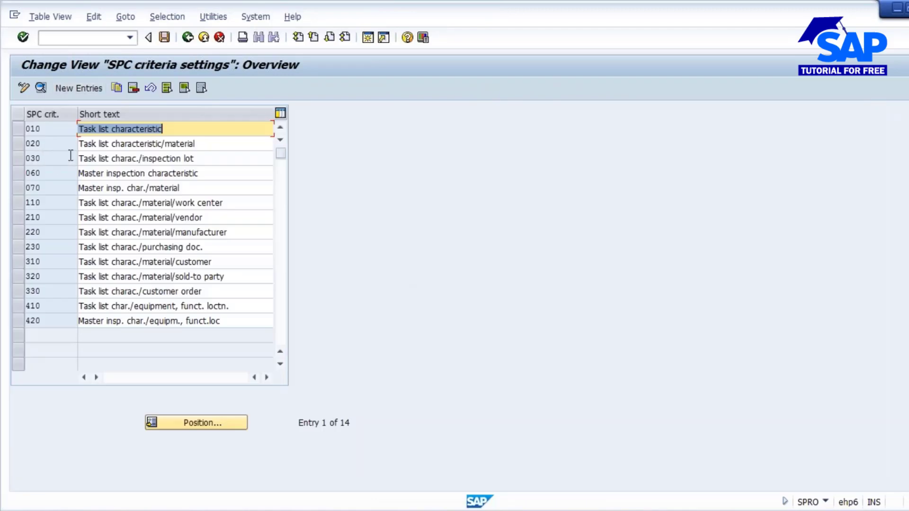
{"action": "left_click", "coordinate": [20, 188]}
{"action": "left_click", "coordinate": [40, 88]}
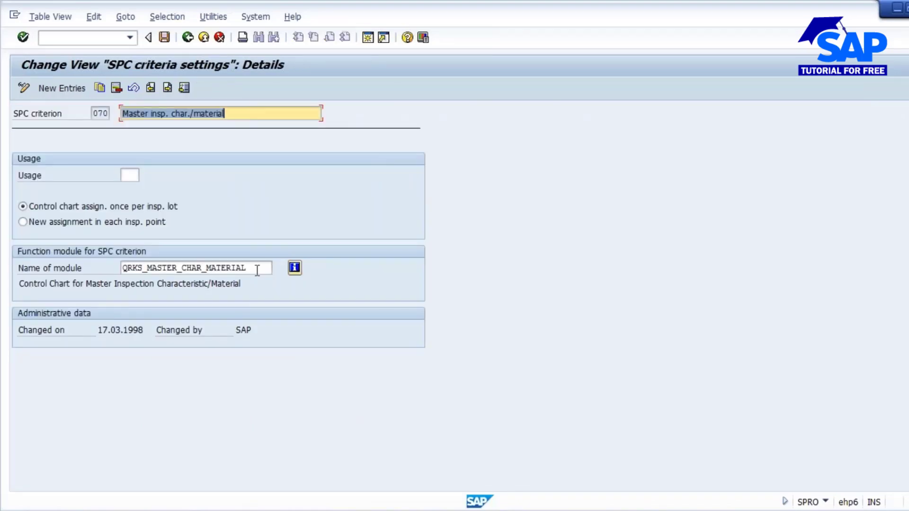
Examine the function module name and key of SPC criterion 070, and return to the IMG structure
{"action": "left_click_drag", "start_coordinate": [247, 268], "coordinate": [124, 268]}
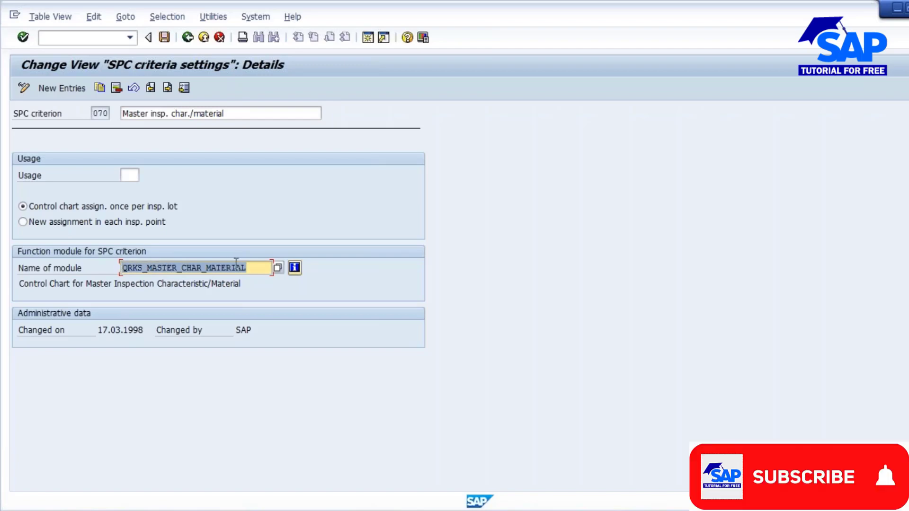
{"action": "left_click_drag", "start_coordinate": [247, 268], "coordinate": [113, 265]}
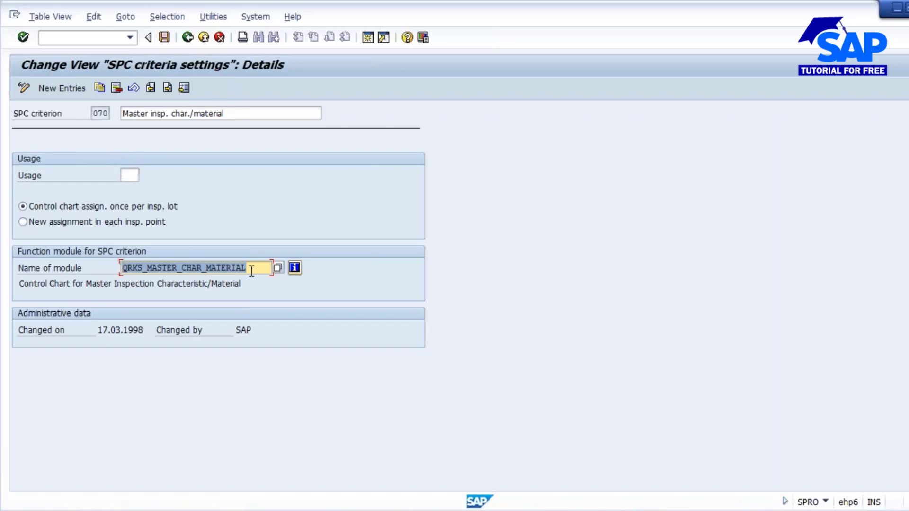
{"action": "left_click_drag", "start_coordinate": [247, 268], "coordinate": [96, 268]}
{"action": "left_click", "coordinate": [99, 113]}
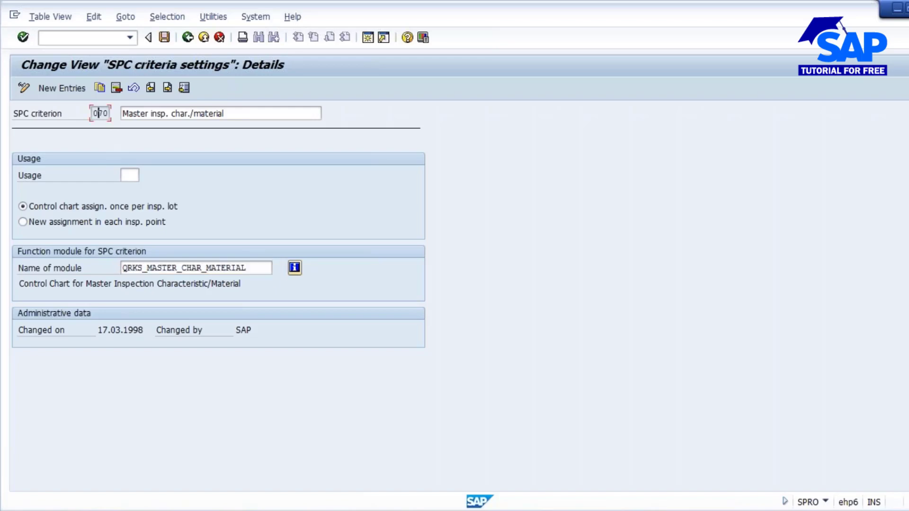
{"action": "left_click", "coordinate": [188, 38]}
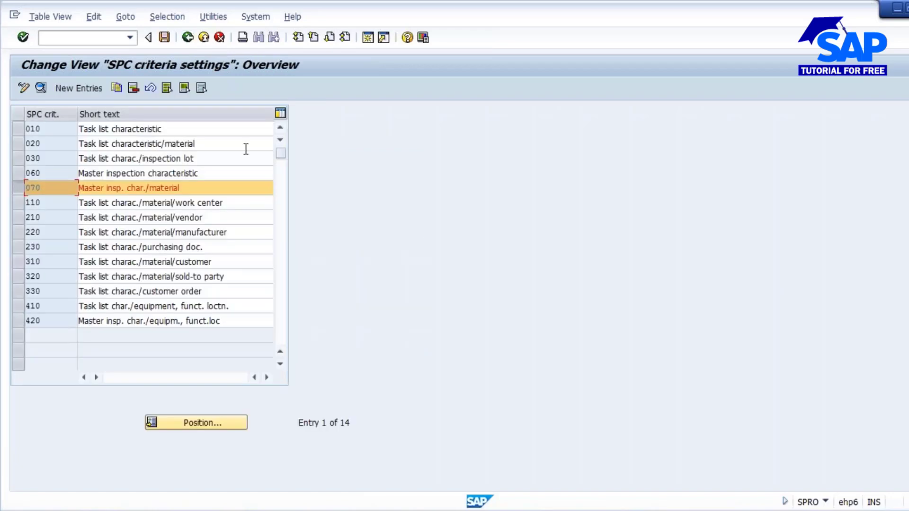
{"action": "left_click", "coordinate": [18, 190]}
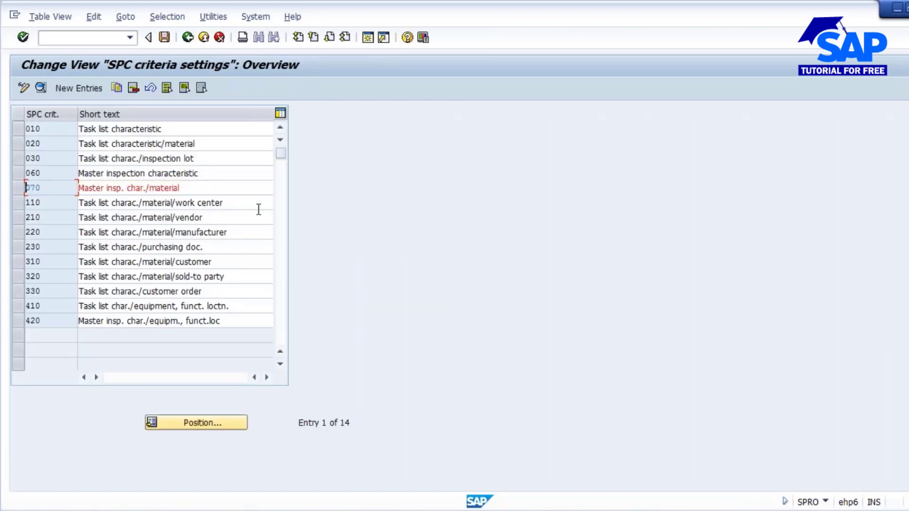
{"action": "left_click", "coordinate": [187, 38]}
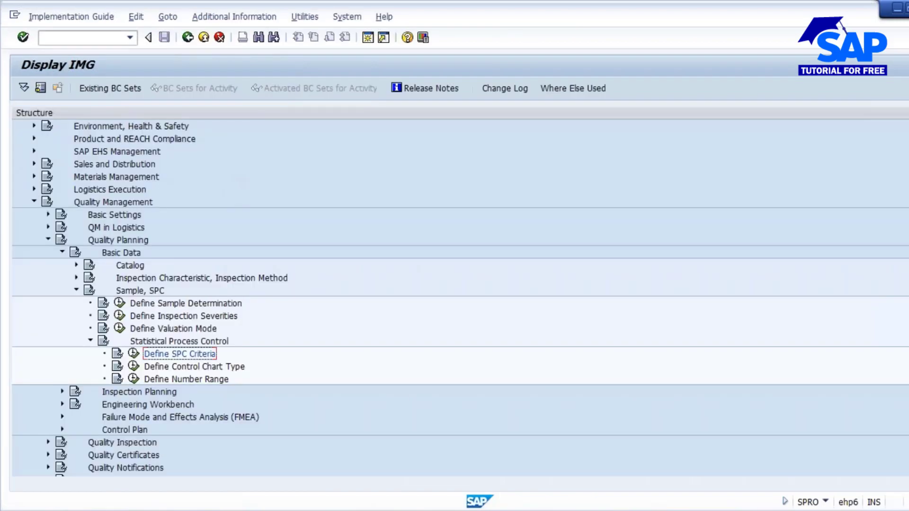
Switch to the SAP QM course syllabus in Word and review the Quality Control and Quality Notifications topics
{"action": "key", "text": "alt+Tab"}
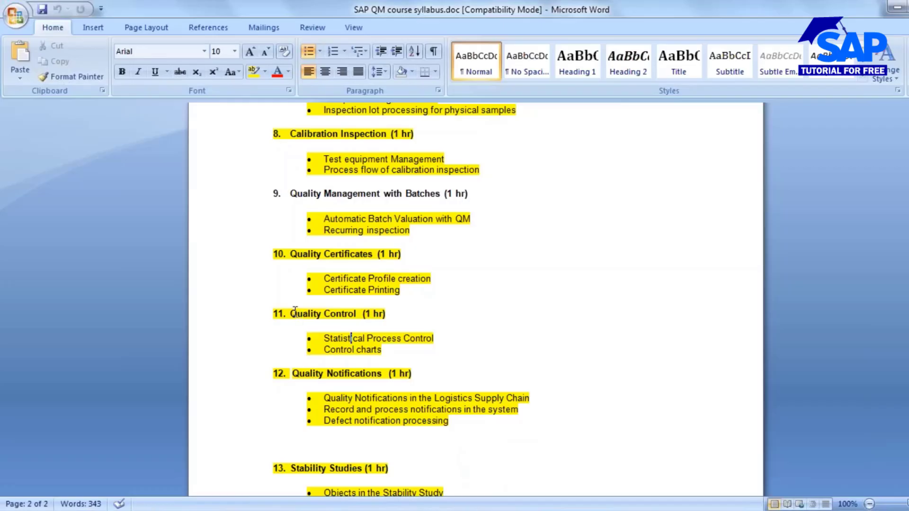
{"action": "left_click_drag", "start_coordinate": [291, 313], "coordinate": [450, 349]}
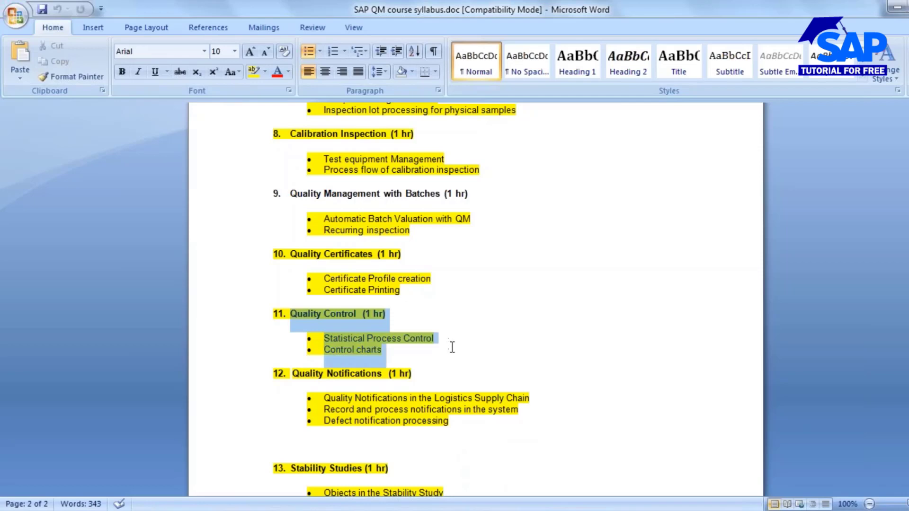
{"action": "left_click", "coordinate": [346, 349]}
{"action": "scroll", "coordinate": [558, 357], "scroll_direction": "down", "scroll_amount": 2}
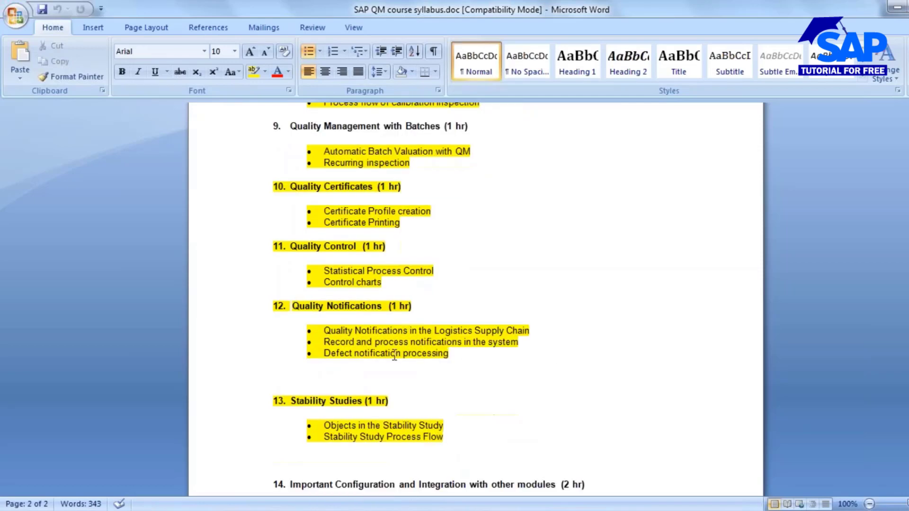
{"action": "left_click_drag", "start_coordinate": [293, 313], "coordinate": [481, 368]}
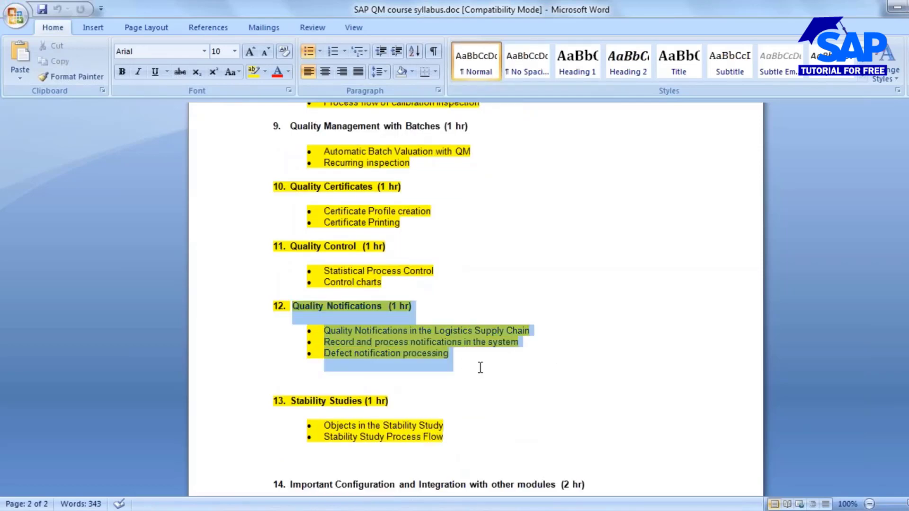
{"action": "left_click", "coordinate": [467, 350]}
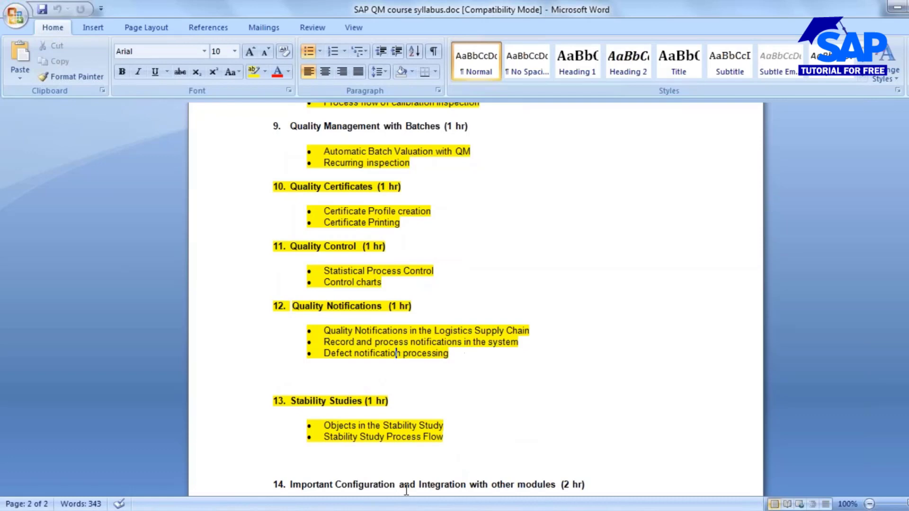
Return to SAP, close the SPC criterion list, exit the control chart report and collapse the Quality Management menu folder
{"action": "left_click", "coordinate": [635, 431]}
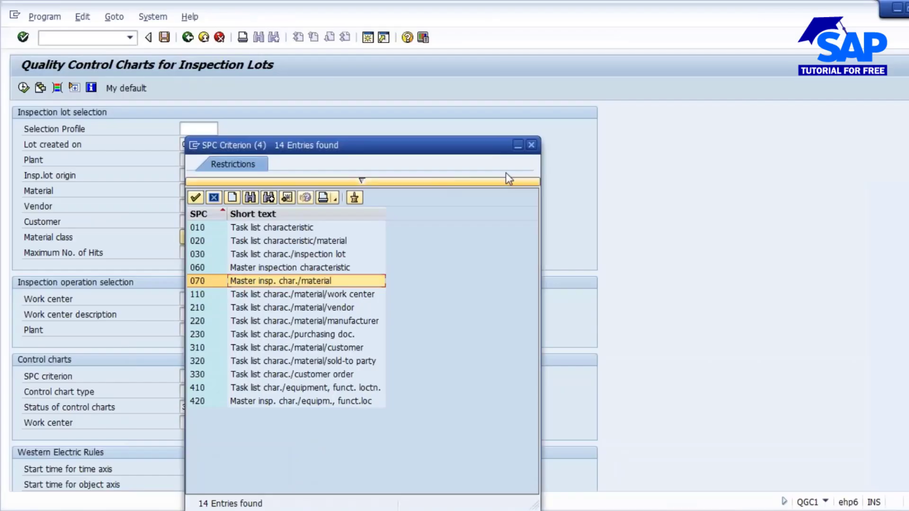
{"action": "left_click", "coordinate": [531, 145]}
{"action": "left_click", "coordinate": [188, 38]}
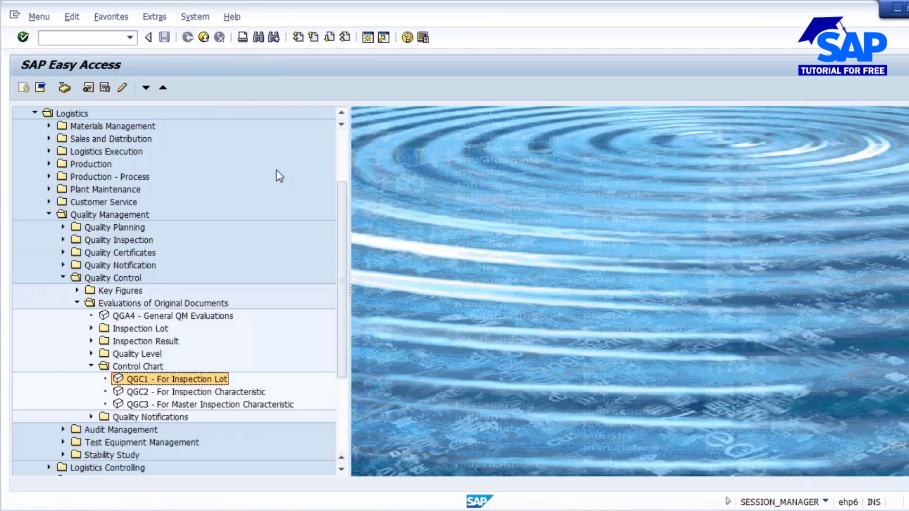
{"action": "left_click", "coordinate": [77, 303]}
{"action": "left_click", "coordinate": [63, 278]}
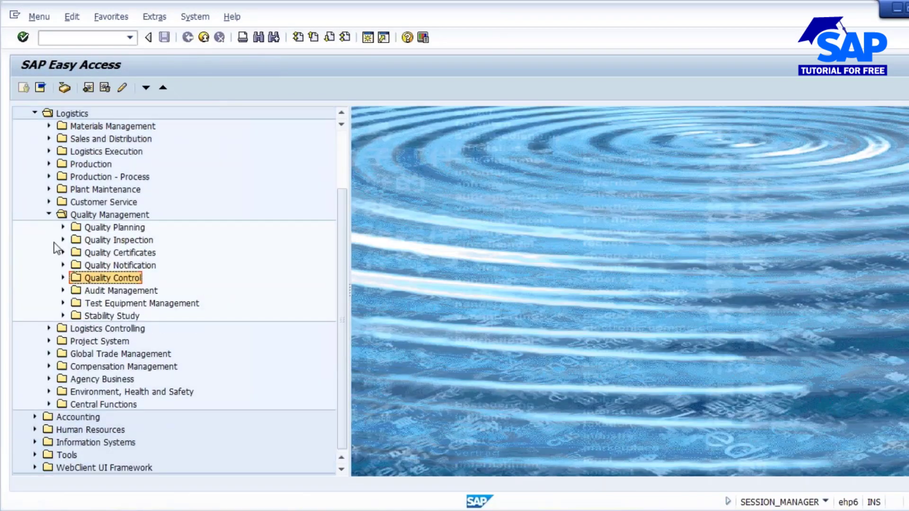
{"action": "left_click", "coordinate": [48, 214]}
Switch to the Display IMG session, collapse Quality Planning and open Overview of Notification Type under Quality Notifications
{"action": "mouse_move", "coordinate": [368, 510]}
{"action": "mouse_move", "coordinate": [408, 485]}
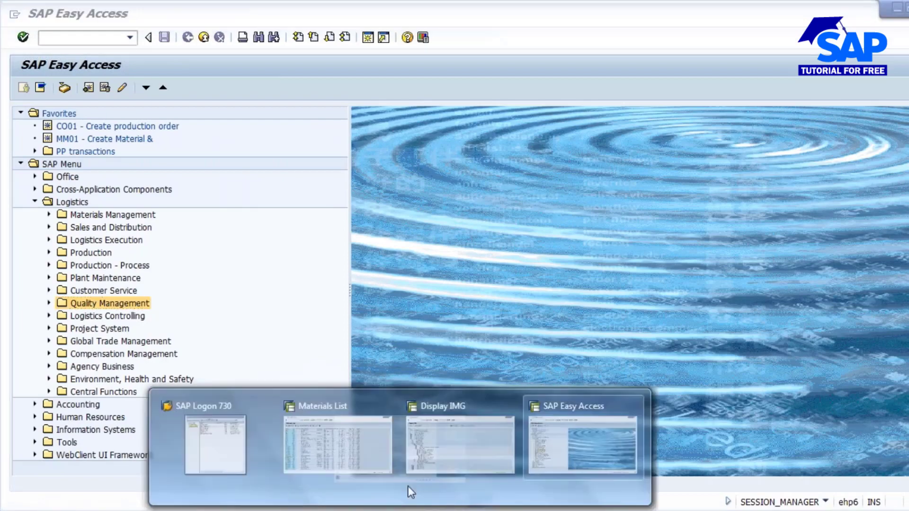
{"action": "left_click", "coordinate": [433, 444]}
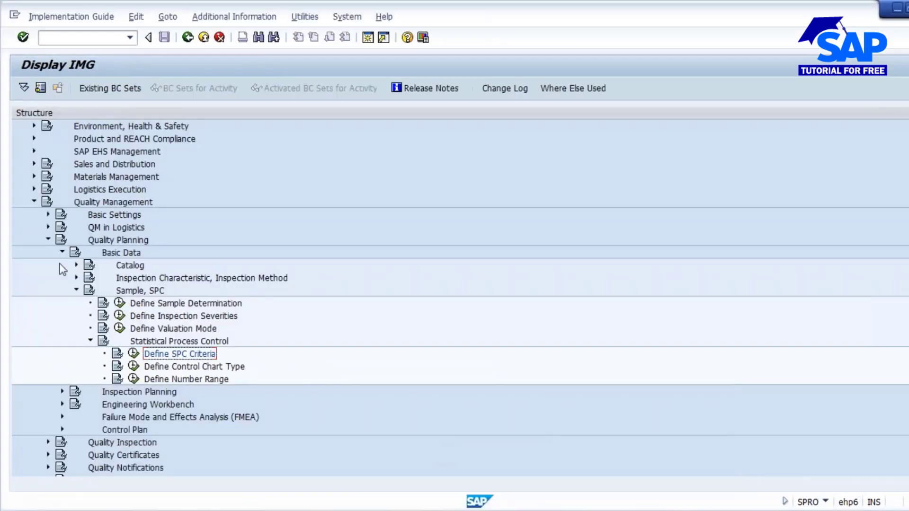
{"action": "left_click", "coordinate": [48, 239]}
{"action": "left_click", "coordinate": [48, 279]}
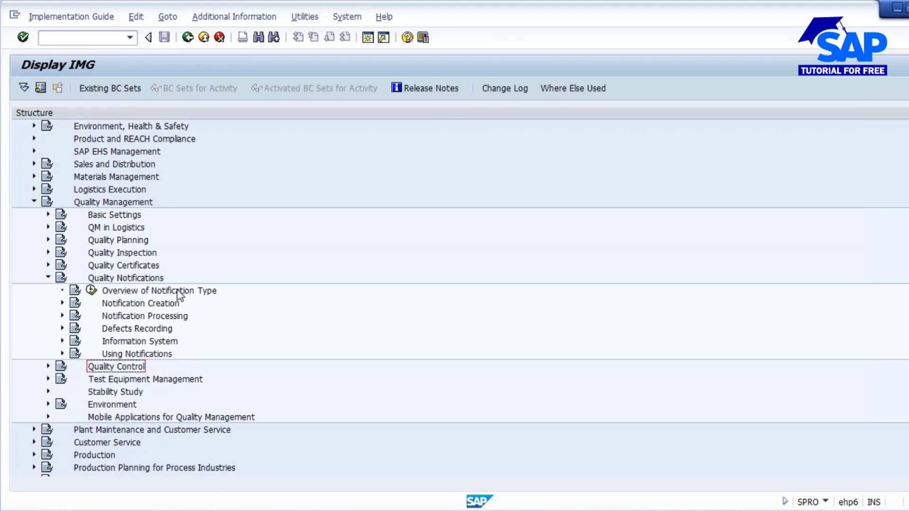
{"action": "left_click", "coordinate": [91, 292]}
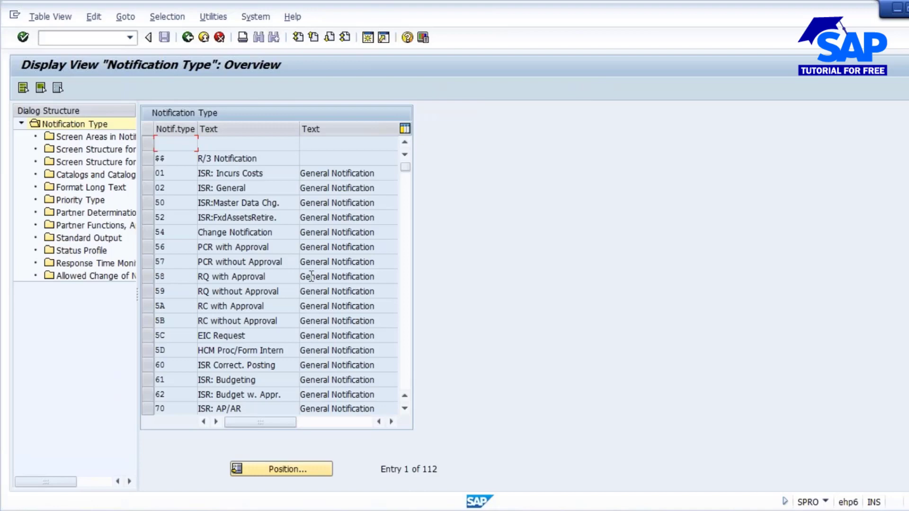
Look through the notification type list and select type L1, customer notifi new
{"action": "scroll", "coordinate": [311, 276], "scroll_direction": "down", "scroll_amount": 6}
{"action": "scroll", "coordinate": [281, 365], "scroll_direction": "up", "scroll_amount": 6}
{"action": "scroll", "coordinate": [283, 274], "scroll_direction": "down", "scroll_amount": 12}
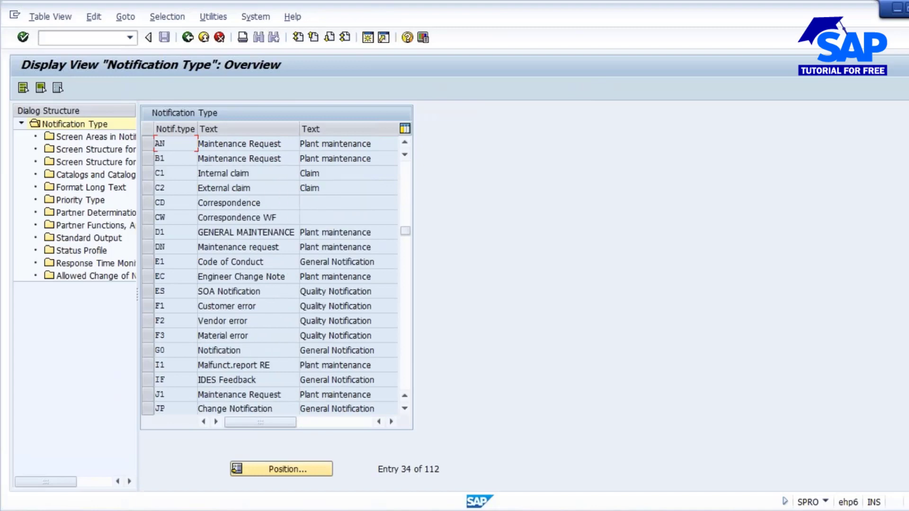
{"action": "scroll", "coordinate": [276, 275], "scroll_direction": "down", "scroll_amount": 4}
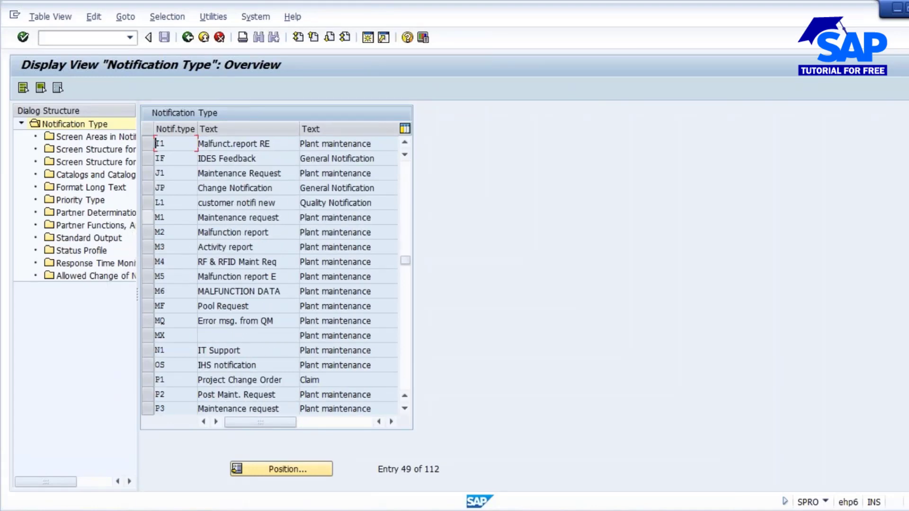
{"action": "left_click", "coordinate": [152, 203]}
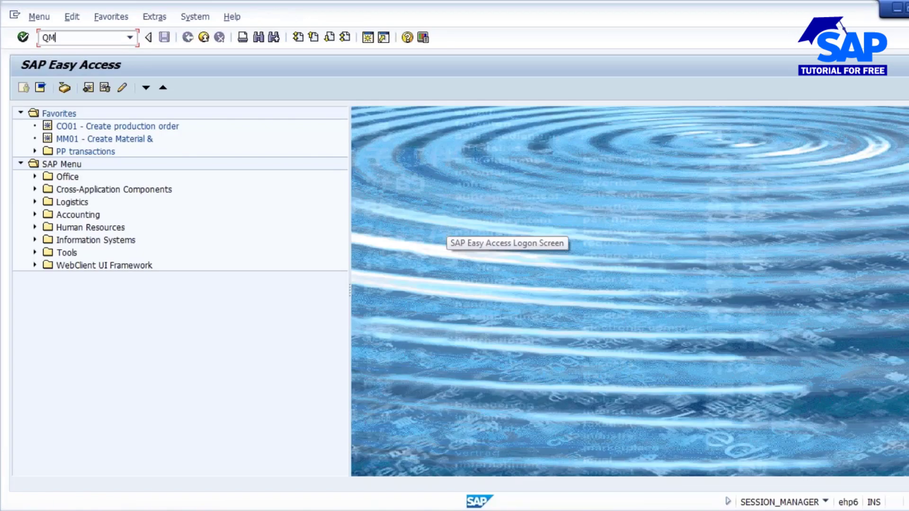
Start transaction QM01 and create a notification of type Q2, Complaint ag. vendor, leaving the reference document data empty
{"action": "key", "text": "Return"}
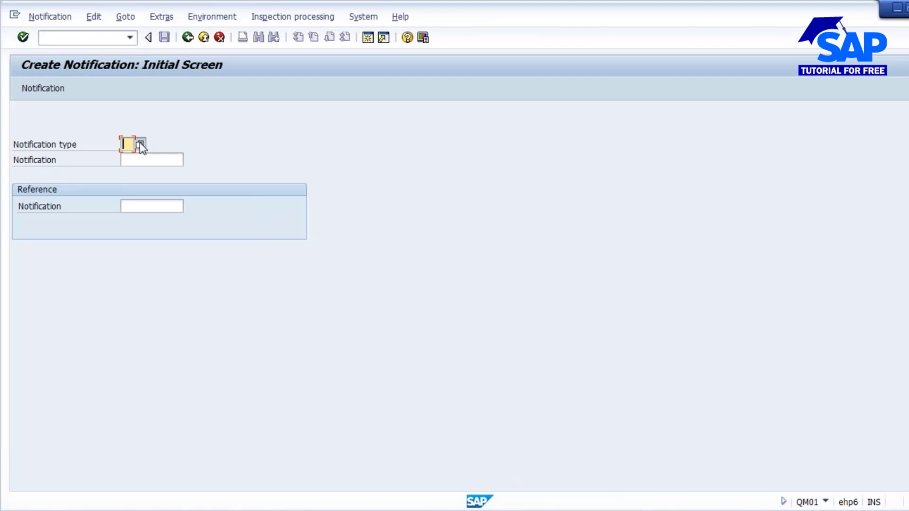
{"action": "left_click", "coordinate": [141, 144]}
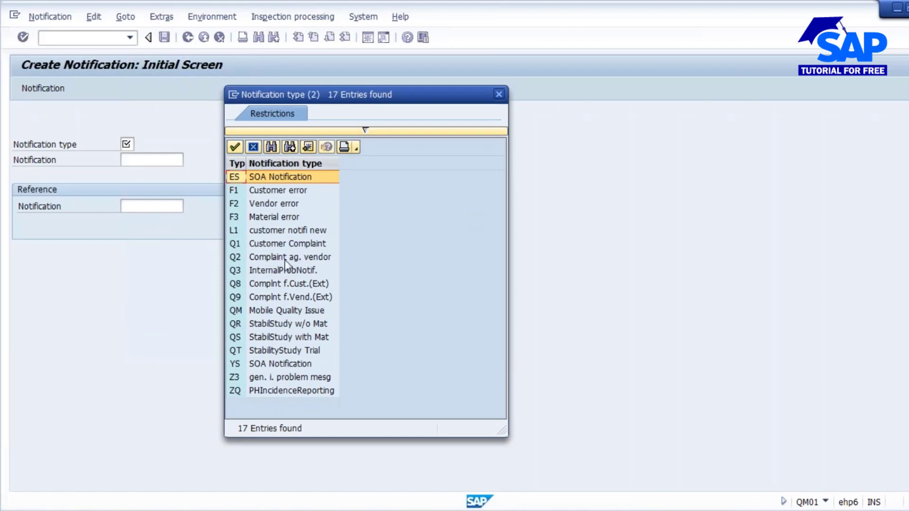
{"action": "double_click", "coordinate": [266, 260]}
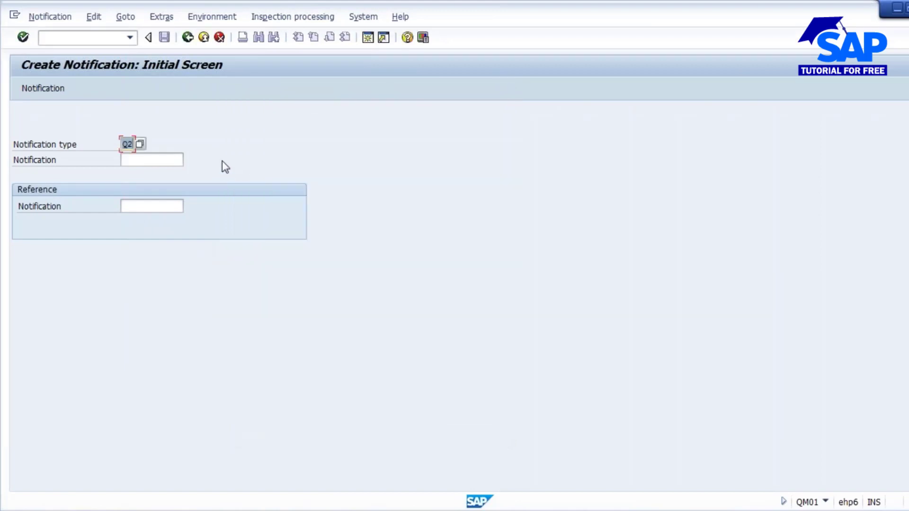
{"action": "key", "text": "Return"}
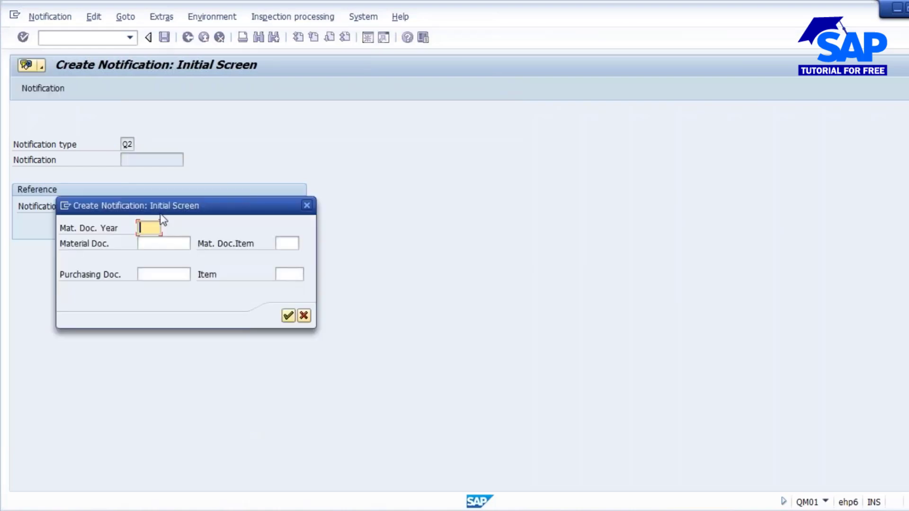
{"action": "left_click", "coordinate": [288, 315]}
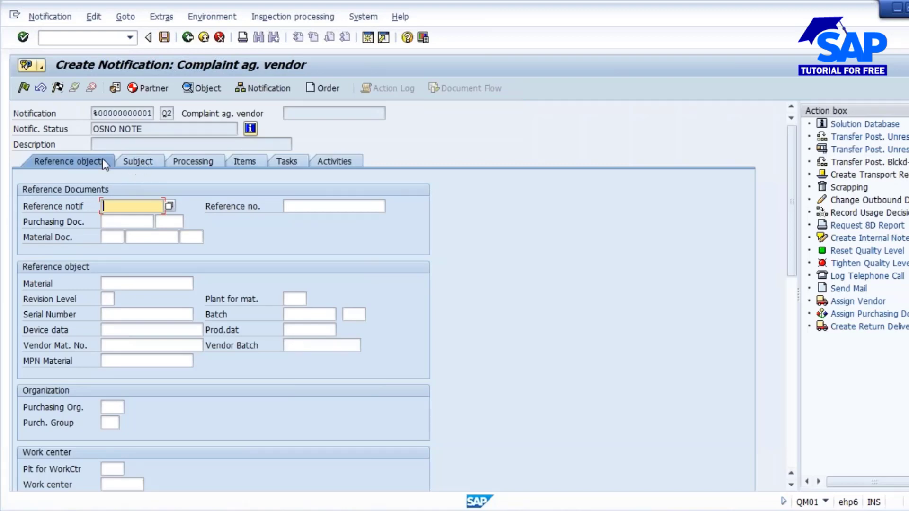
Review the Subject, Processing and Items sections of the new Q2 notification and return to its reference objects
{"action": "left_click", "coordinate": [142, 163]}
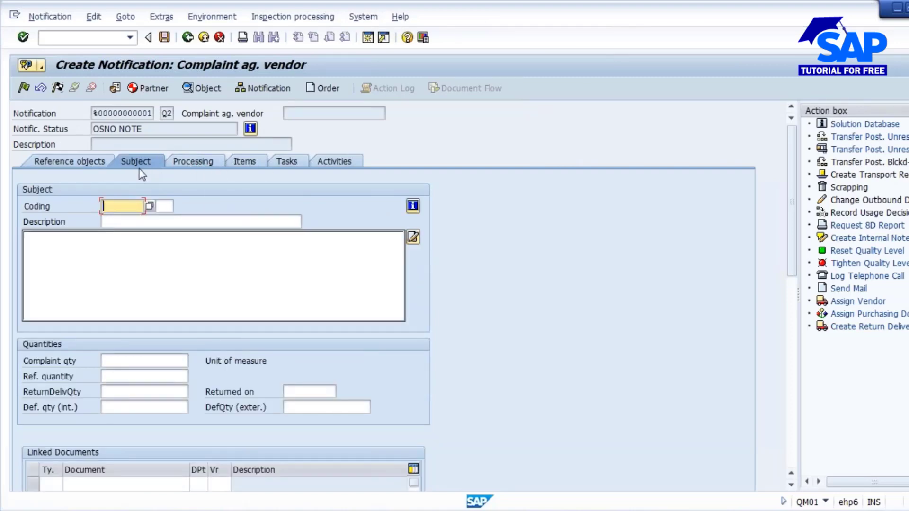
{"action": "left_click", "coordinate": [201, 164]}
{"action": "left_click", "coordinate": [254, 161]}
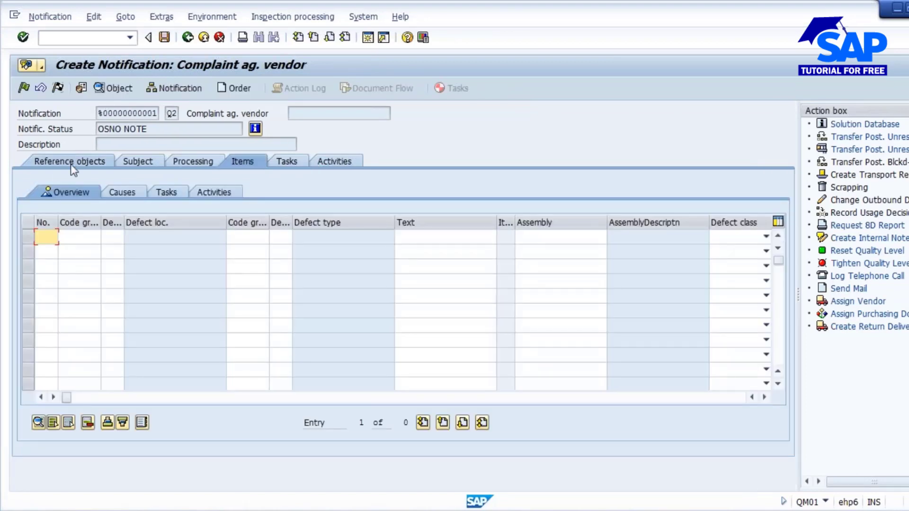
{"action": "left_click", "coordinate": [70, 162]}
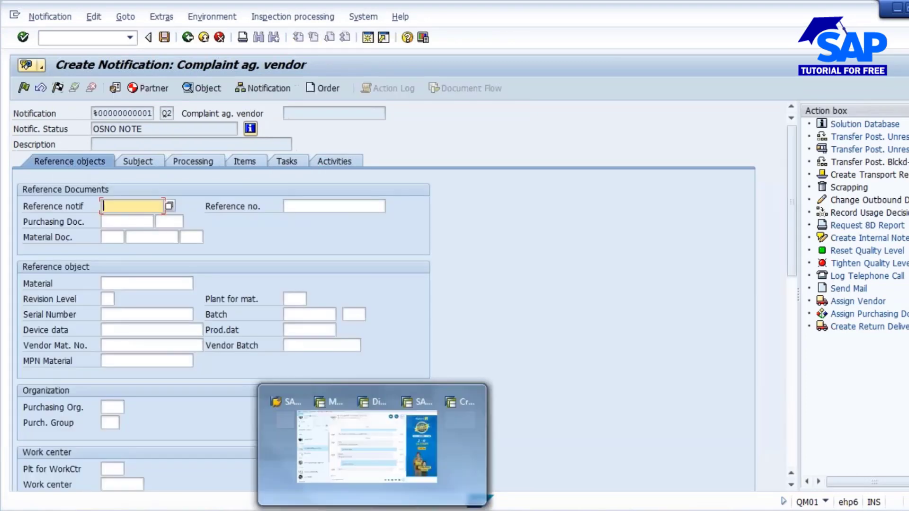
Return to the notification type customizing session, select type Q2, widen the dialog structure and open Screen Areas in Notification Header
{"action": "left_click", "coordinate": [388, 440]}
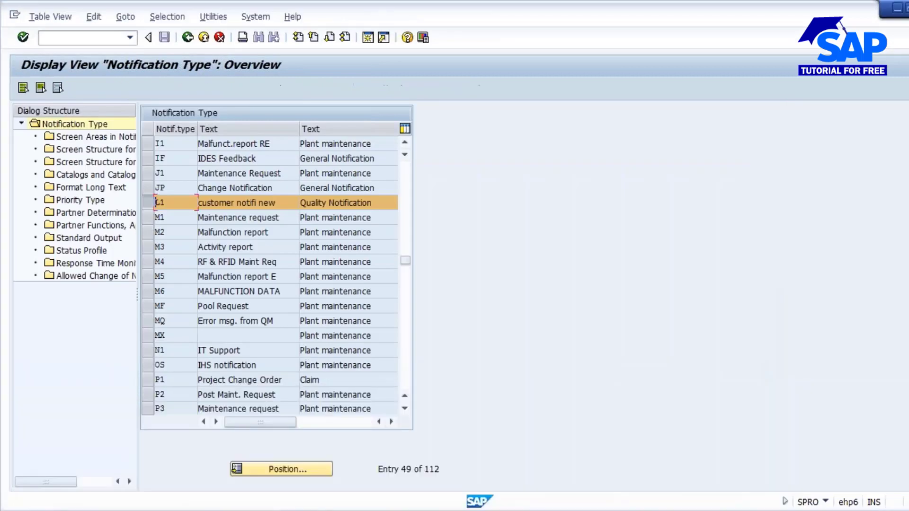
{"action": "left_click", "coordinate": [152, 203]}
{"action": "scroll", "coordinate": [156, 202], "scroll_direction": "down", "scroll_amount": 4}
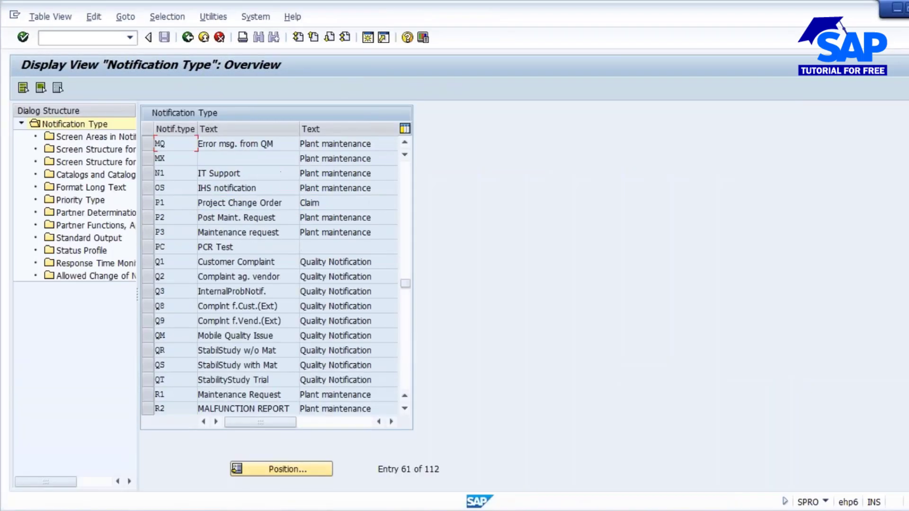
{"action": "left_click", "coordinate": [148, 278]}
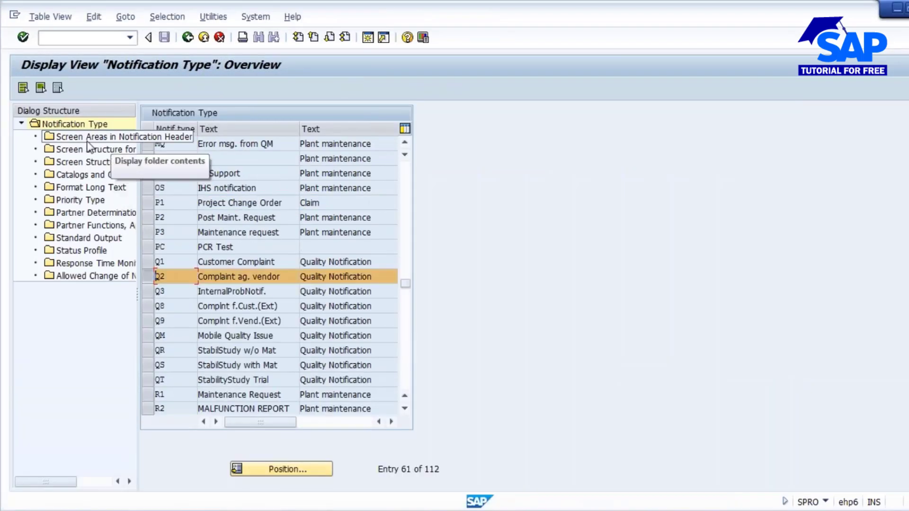
{"action": "left_click_drag", "start_coordinate": [137, 298], "coordinate": [221, 298]}
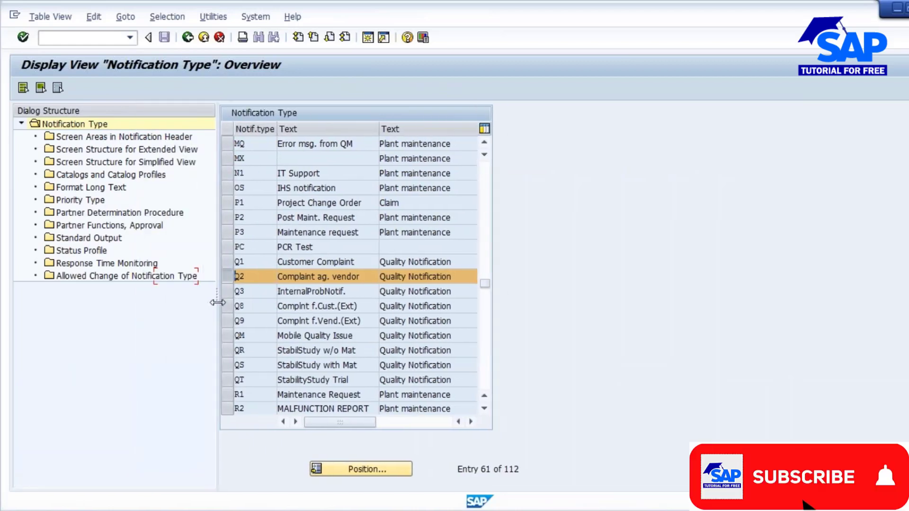
{"action": "double_click", "coordinate": [110, 137]}
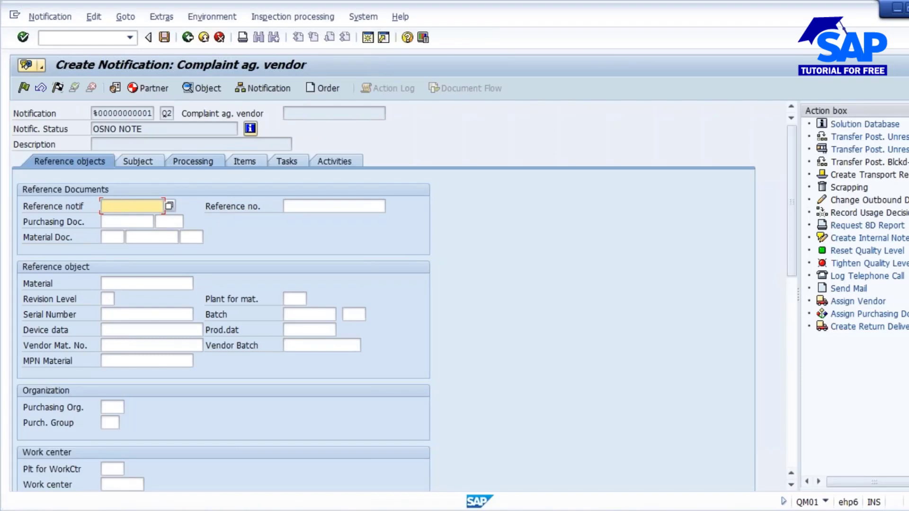
In the notification session, leave the unsaved notification and start creating a Q2 notification again
{"action": "left_click", "coordinate": [188, 37]}
{"action": "left_click", "coordinate": [250, 259]}
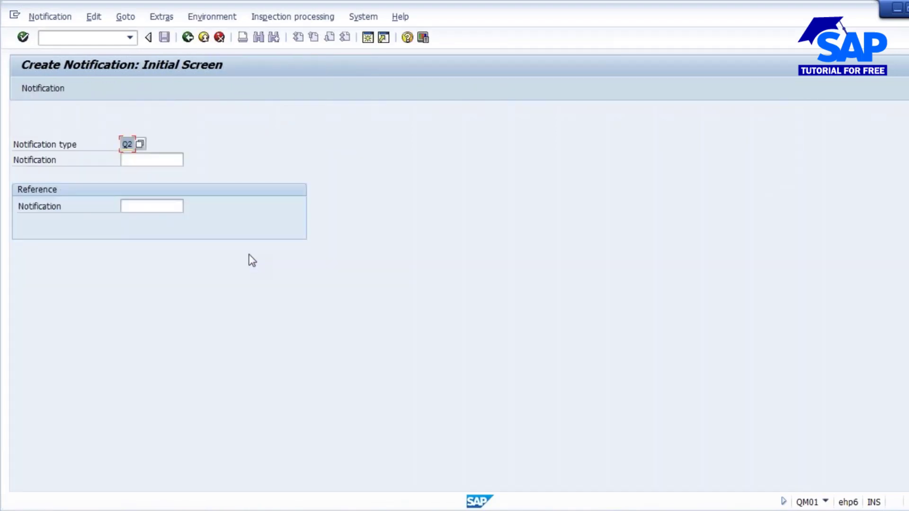
{"action": "key", "text": "Return"}
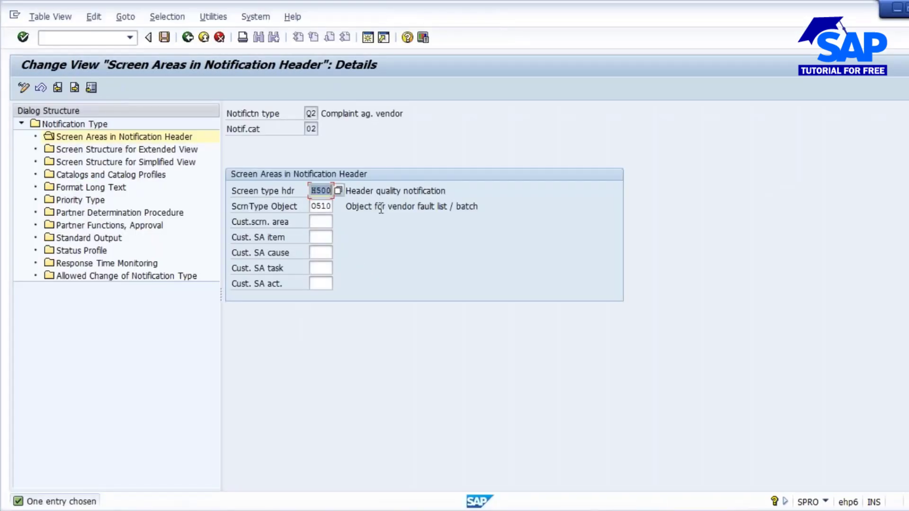
Examine Q2's object screen type O510 in customizing, and continue creating the notification with material document year 2016
{"action": "left_click_drag", "start_coordinate": [349, 211], "coordinate": [479, 212]}
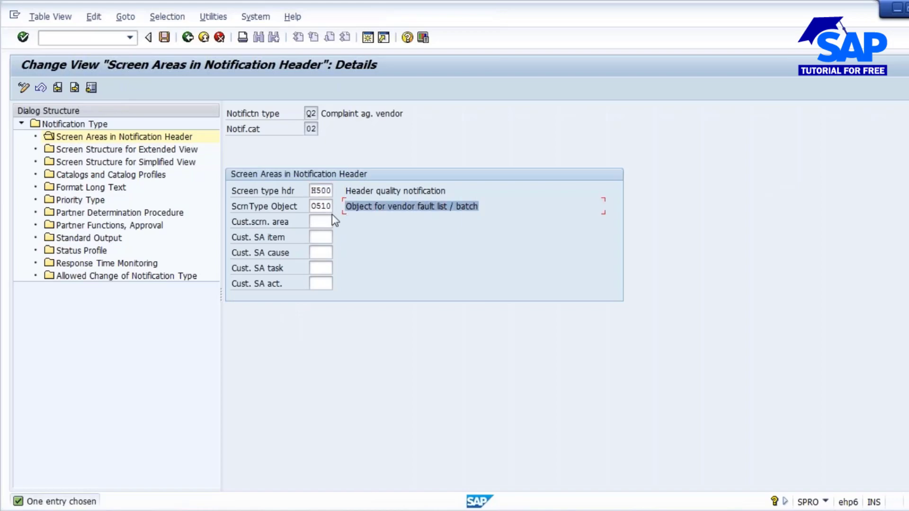
{"action": "left_click", "coordinate": [319, 207]}
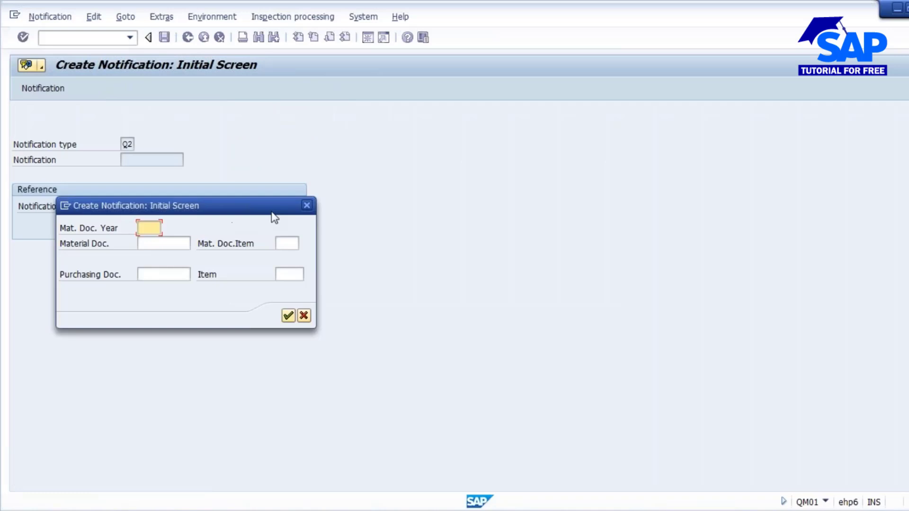
{"action": "type", "text": "016"}
{"action": "left_click", "coordinate": [287, 315]}
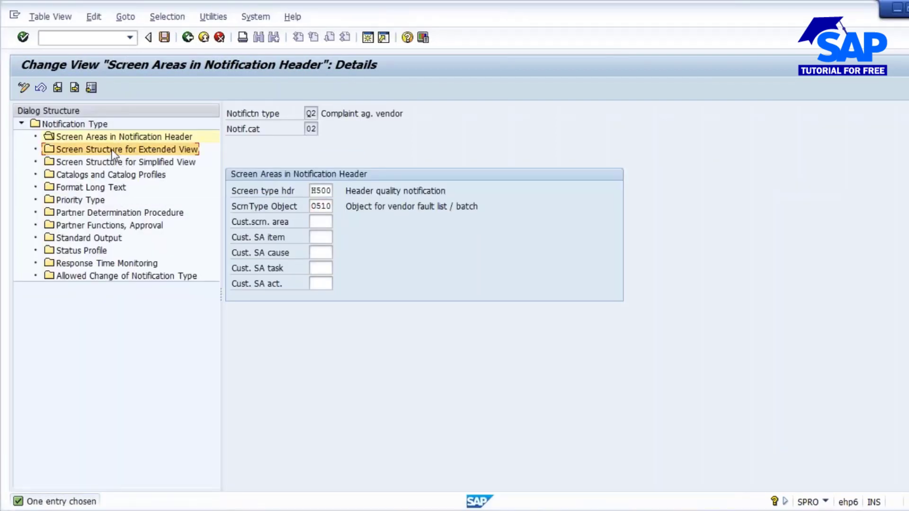
Open Screen Structure for Extended View for Q2 and compare its Reference objects tab header with the notification screen
{"action": "double_click", "coordinate": [113, 150]}
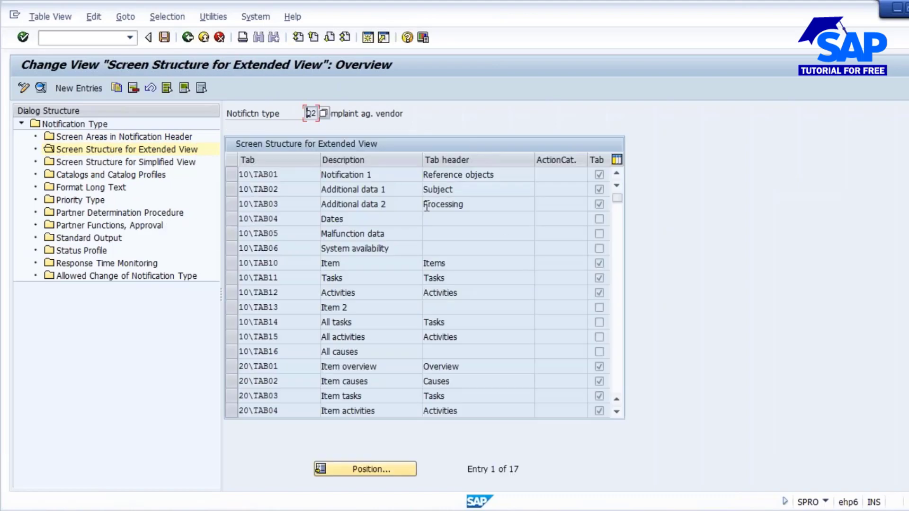
{"action": "left_click", "coordinate": [493, 178]}
{"action": "key", "text": "alt+Tab"}
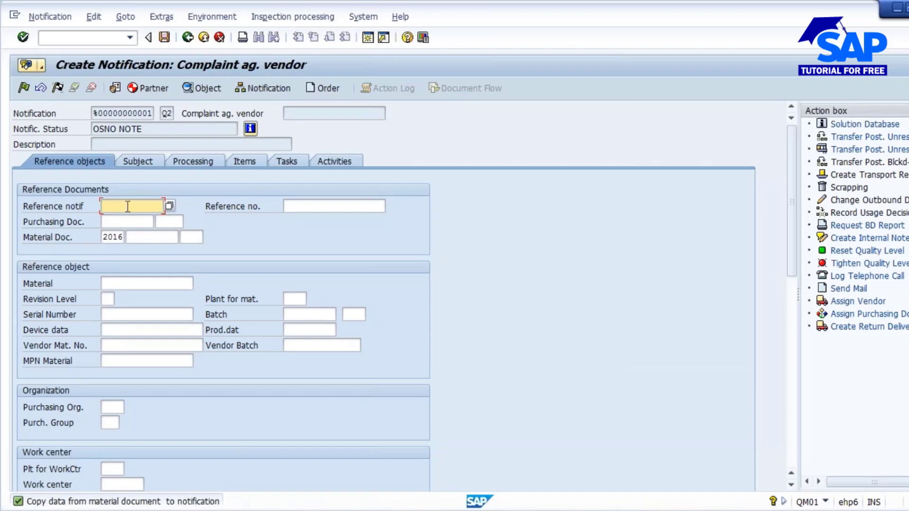
{"action": "key", "text": "alt+Tab"}
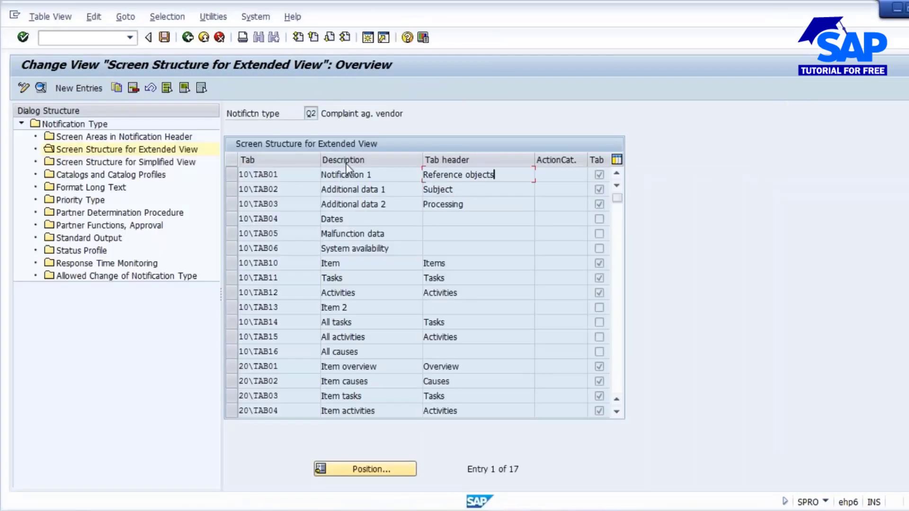
Display the details of tab 10\TAB01 and compare its Reference Documents screen area with the Q2 notification
{"action": "left_click", "coordinate": [232, 175]}
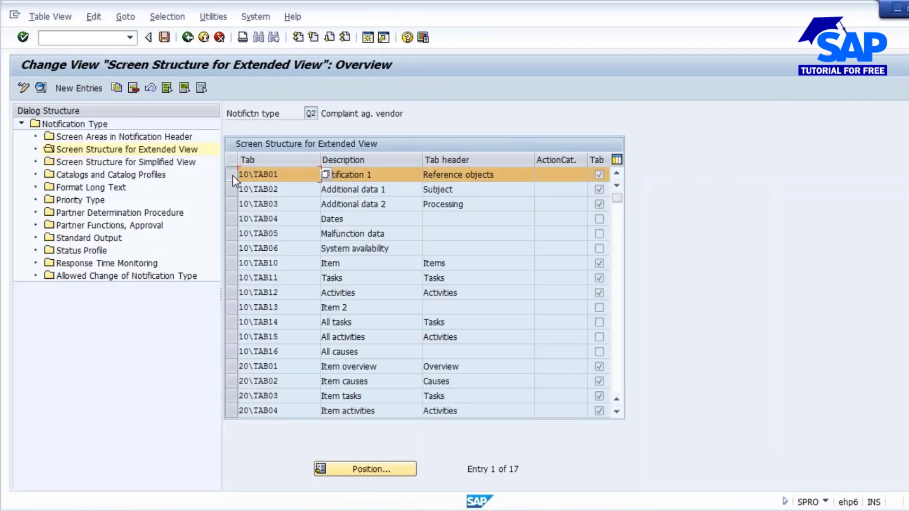
{"action": "left_click", "coordinate": [41, 88]}
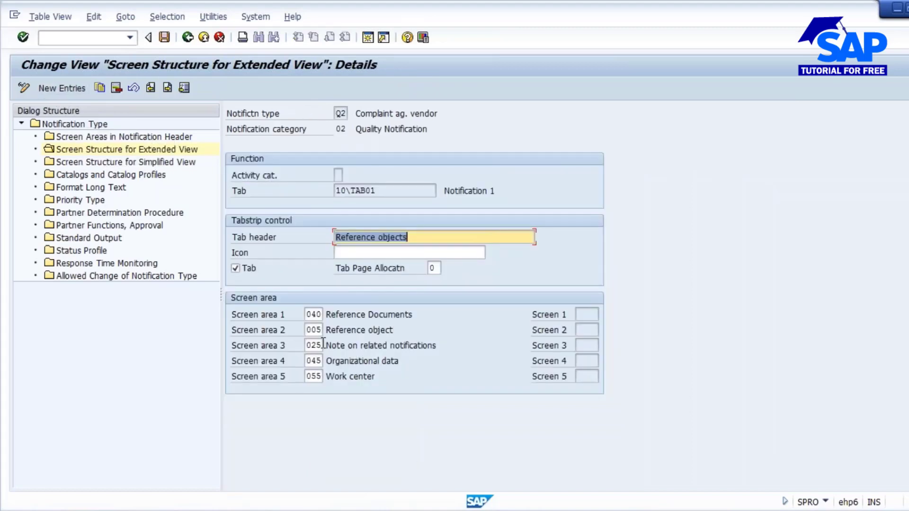
{"action": "key", "text": "alt+Tab"}
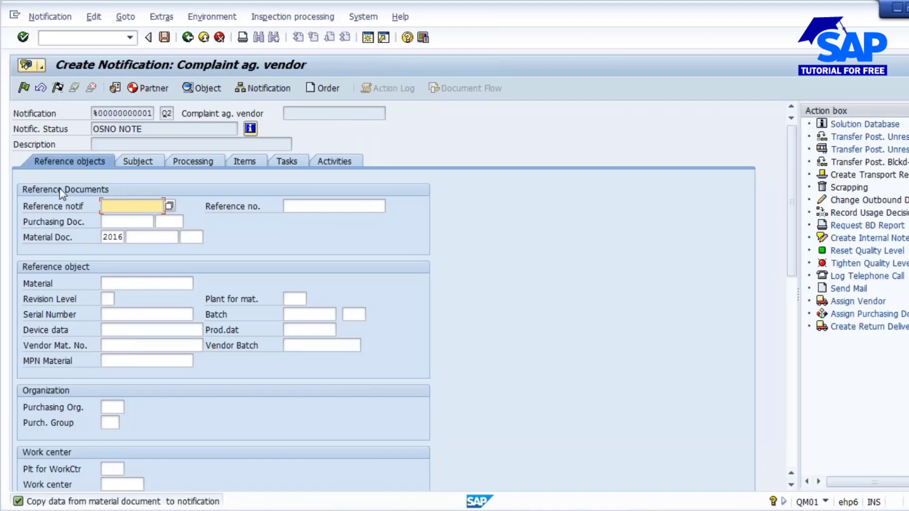
{"action": "key", "text": "alt+Tab"}
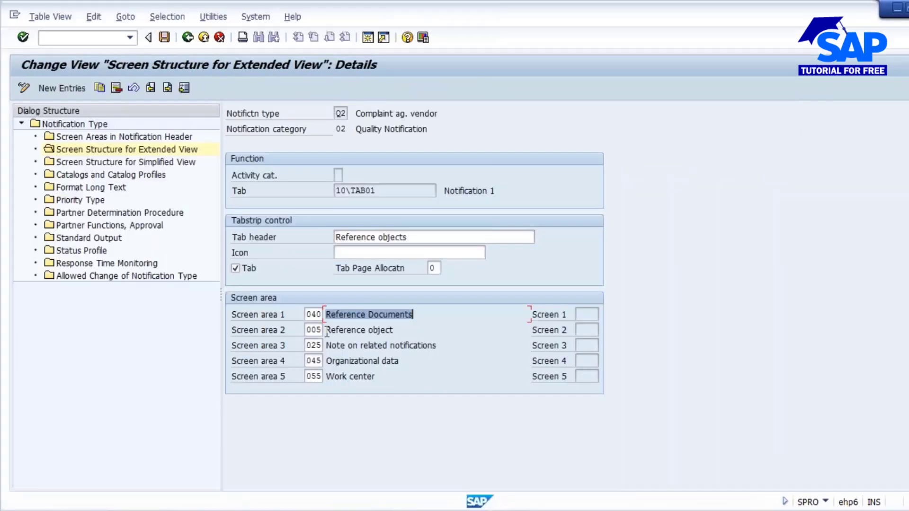
Check the Reference object, related notifications, organizational data and work center screen areas against the notification's reference objects page
{"action": "left_click_drag", "start_coordinate": [327, 330], "coordinate": [393, 330]}
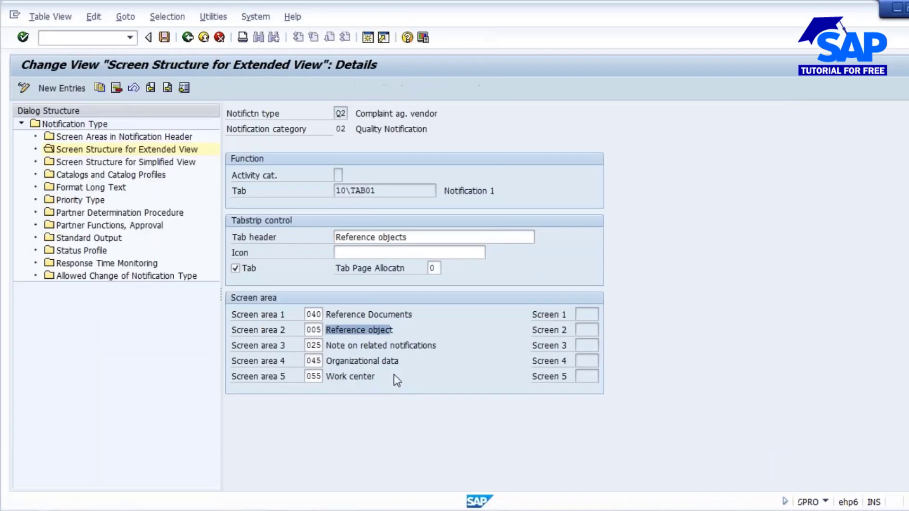
{"action": "left_click_drag", "start_coordinate": [326, 345], "coordinate": [457, 350]}
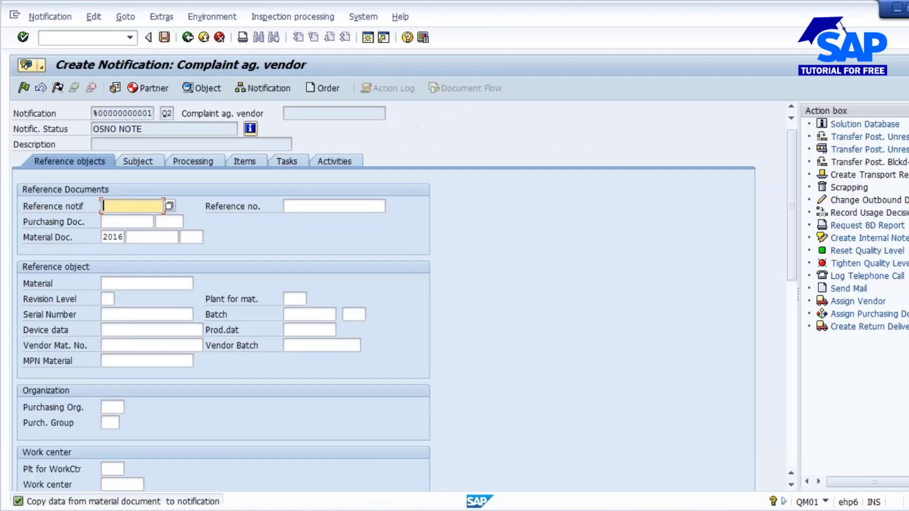
{"action": "scroll", "coordinate": [69, 346], "scroll_direction": "down", "scroll_amount": 1}
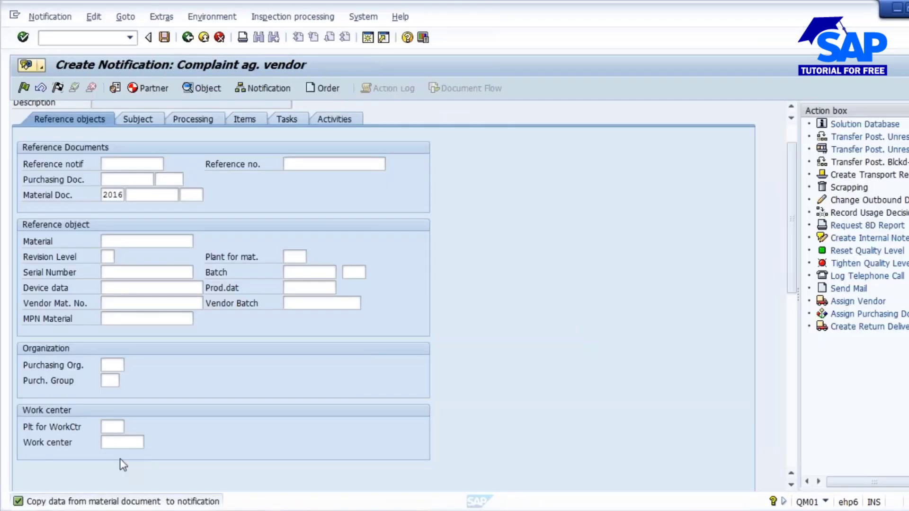
{"action": "scroll", "coordinate": [234, 334], "scroll_direction": "up", "scroll_amount": 1}
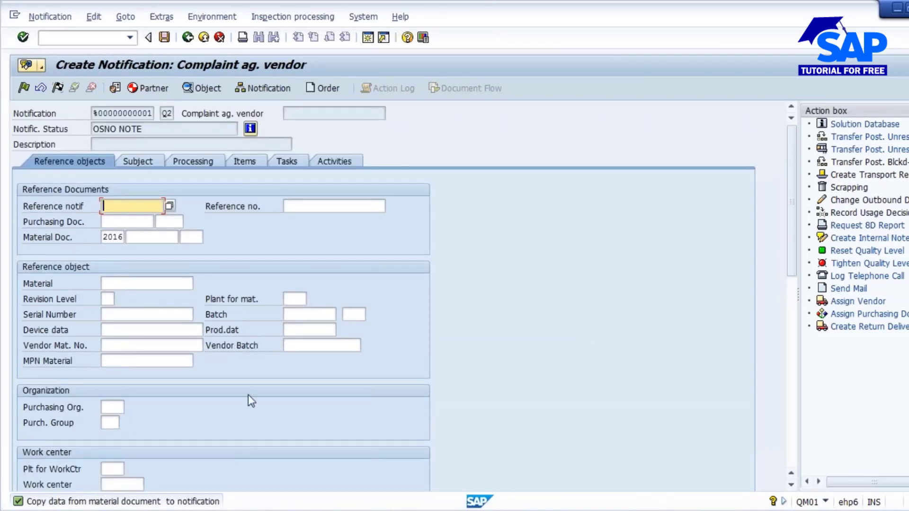
{"action": "scroll", "coordinate": [248, 395], "scroll_direction": "down", "scroll_amount": 1}
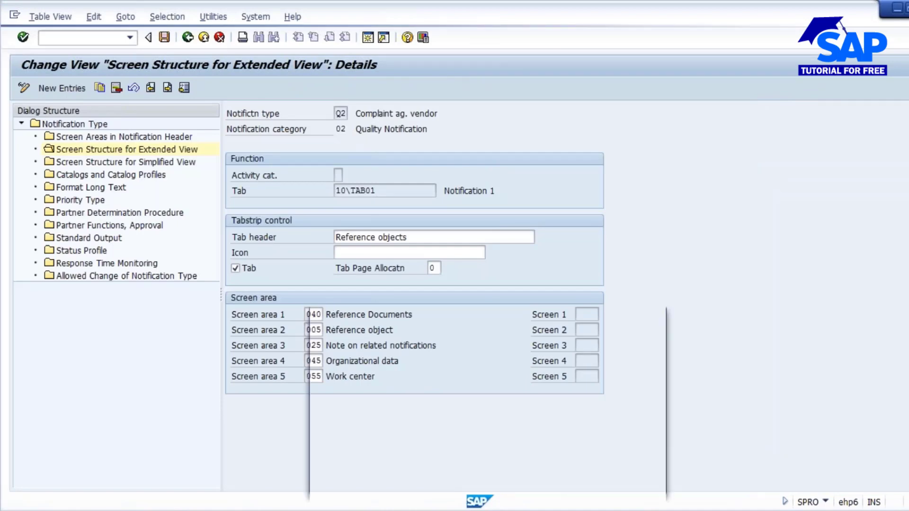
List the available values for Screen area 1 of tab 10\TAB01, move the list aside and browse its entries
{"action": "key", "text": "F4"}
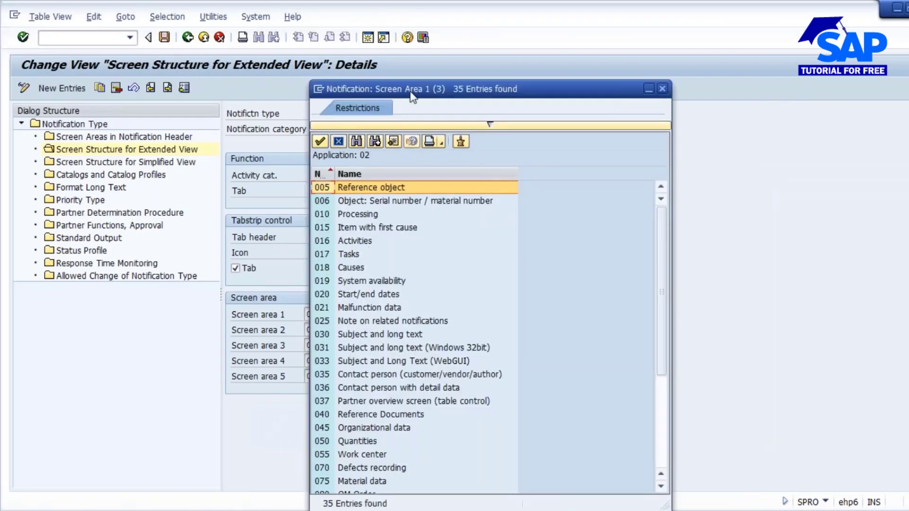
{"action": "left_click_drag", "start_coordinate": [411, 93], "coordinate": [473, 68]}
{"action": "scroll", "coordinate": [467, 312], "scroll_direction": "down", "scroll_amount": 4}
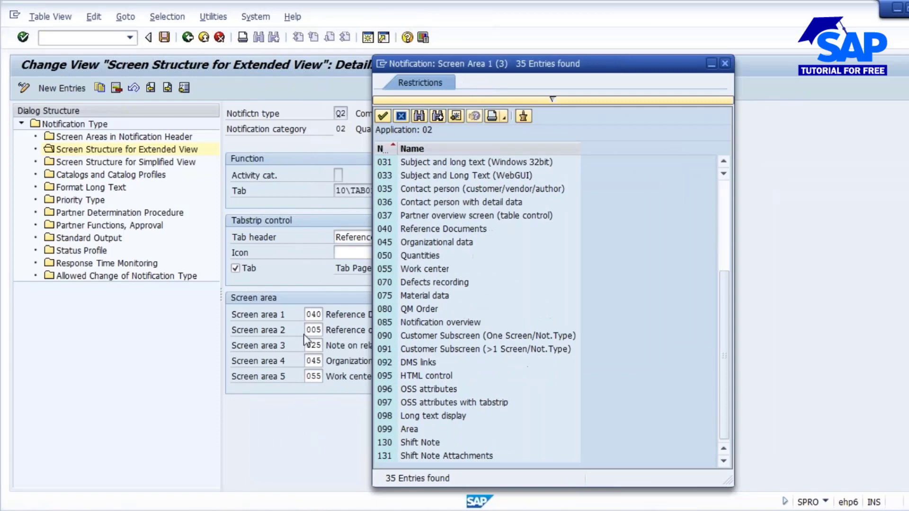
Close the list of screen area values without choosing one and clear the work center entry 055 from Screen area 5 of tab 10\TAB01
{"action": "left_click", "coordinate": [443, 229]}
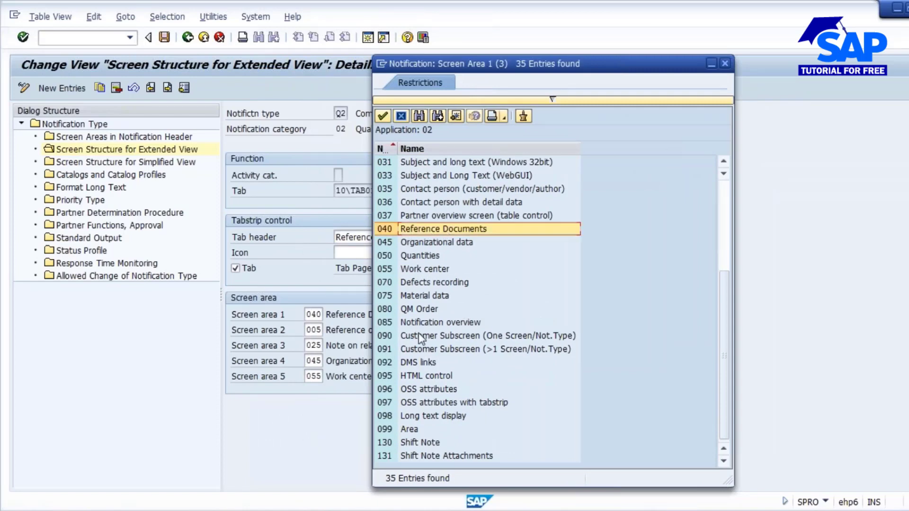
{"action": "left_click", "coordinate": [724, 63]}
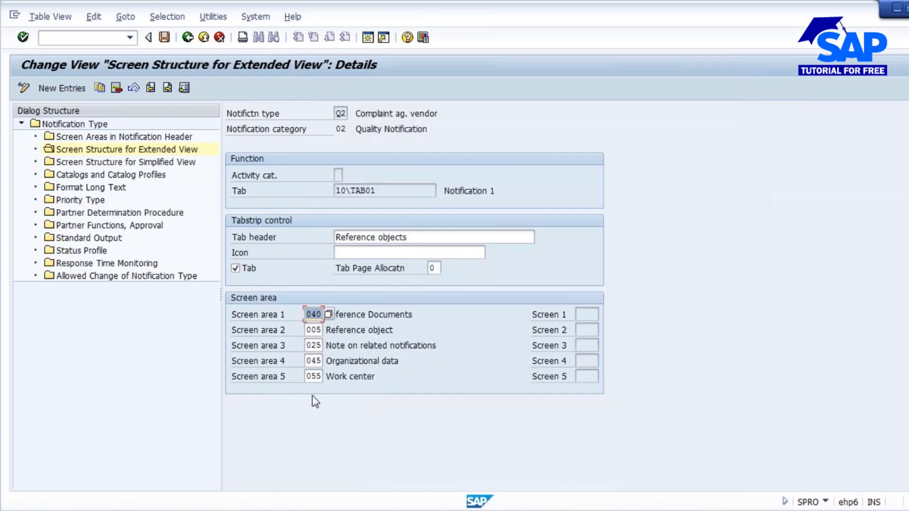
{"action": "left_click", "coordinate": [313, 376]}
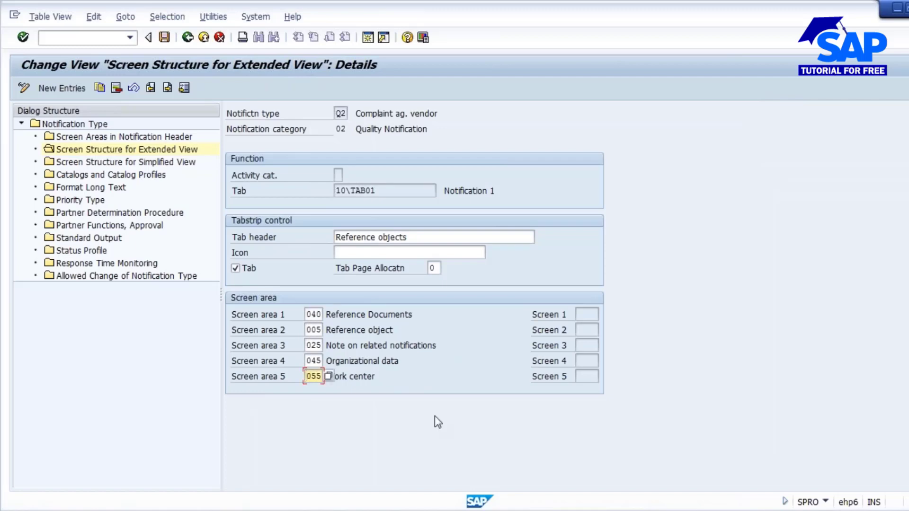
{"action": "key", "text": "Delete"}
{"action": "key", "text": "Delete"}
{"action": "key", "text": "Delete"}
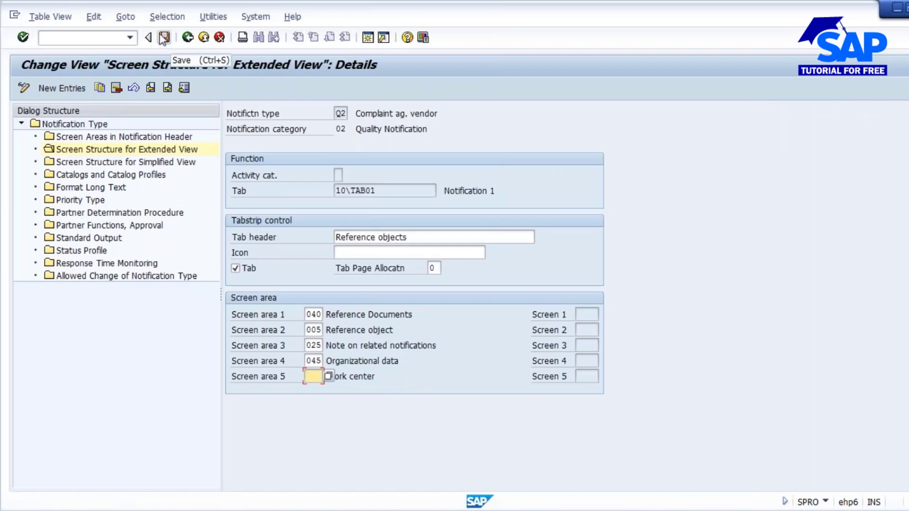
Compare the tab header with the Q2 notification's first tab and rename the header of tab 10\TAB01 to General Data
{"action": "left_click", "coordinate": [417, 236]}
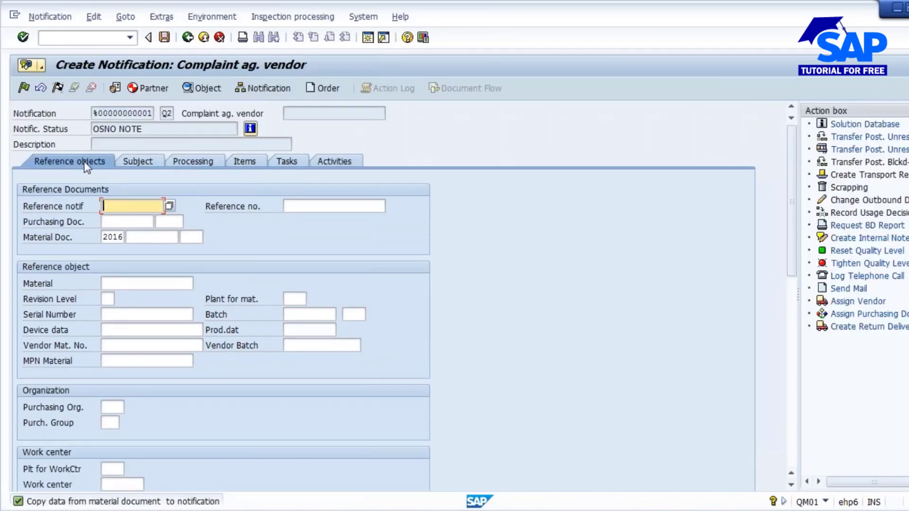
{"action": "key", "text": "alt+Tab"}
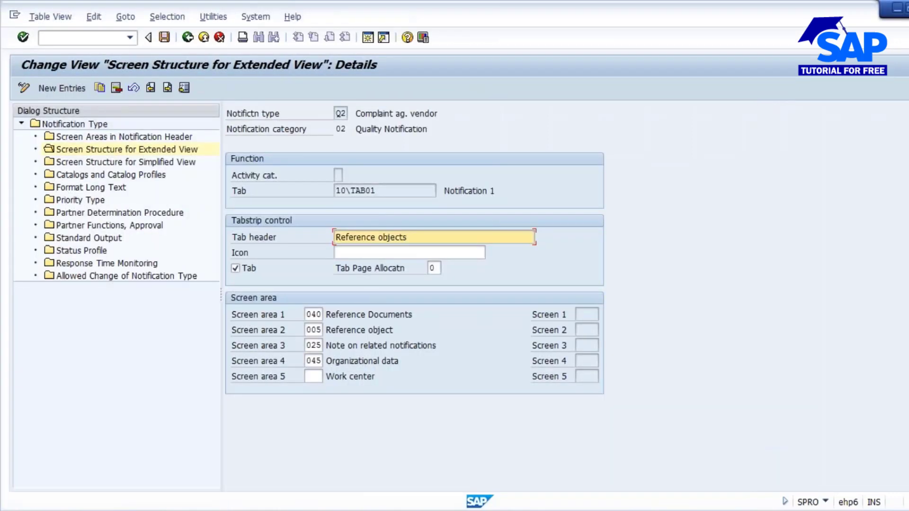
{"action": "key", "text": "BackSpace"}
{"action": "key", "text": "BackSpace"}
{"action": "key", "text": "BackSpace"}
{"action": "key", "text": "BackSpace"}
{"action": "key", "text": "BackSpace"}
{"action": "key", "text": "BackSpace"}
{"action": "key", "text": "BackSpace"}
{"action": "key", "text": "BackSpace"}
{"action": "key", "text": "BackSpace"}
{"action": "key", "text": "BackSpace"}
{"action": "key", "text": "BackSpace"}
{"action": "key", "text": "BackSpace"}
{"action": "key", "text": "BackSpace"}
{"action": "key", "text": "BackSpace"}
{"action": "key", "text": "BackSpace"}
{"action": "key", "text": "BackSpace"}
{"action": "key", "text": "BackSpace"}
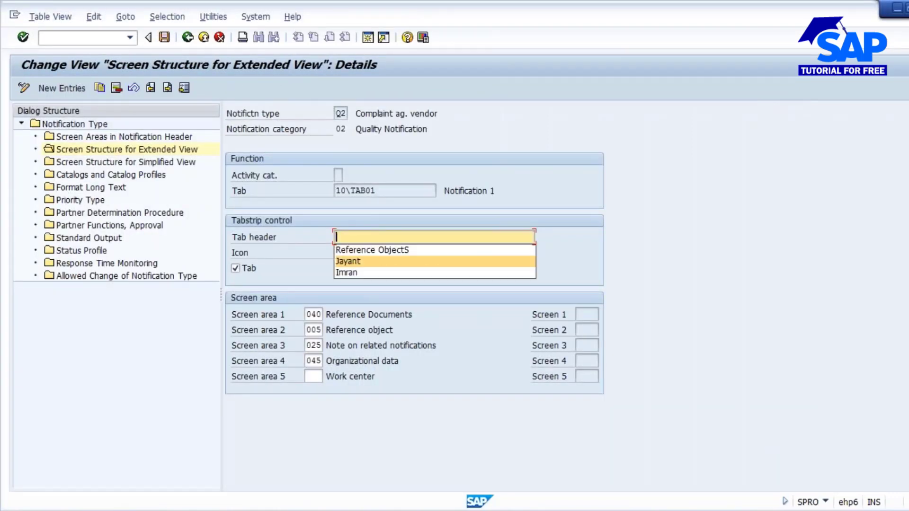
{"action": "type", "text": "Ge"}
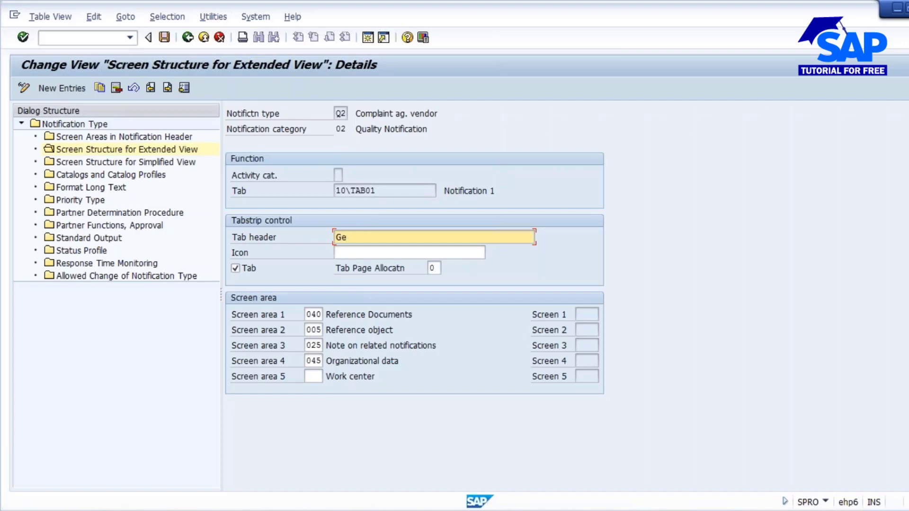
{"action": "type", "text": "nae"}
{"action": "type", "text": "era"}
{"action": "type", "text": "l Data"}
{"action": "key", "text": "Return"}
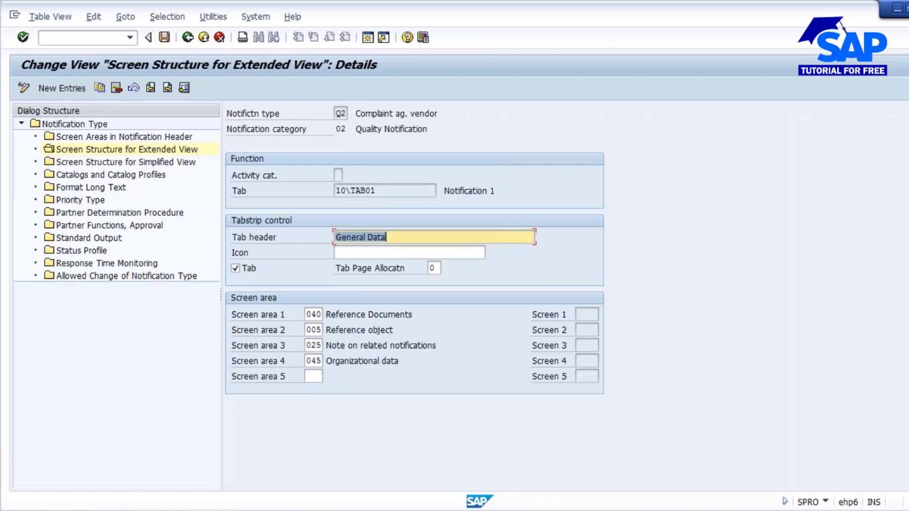
Save the changed screen structure of tab 10\TAB01 under the proposed customizing request
{"action": "left_click", "coordinate": [314, 376]}
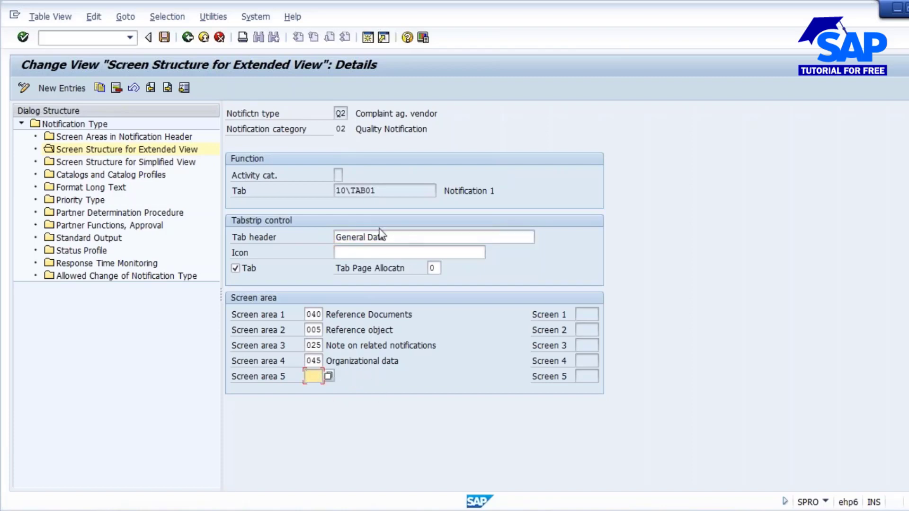
{"action": "key", "text": "Return"}
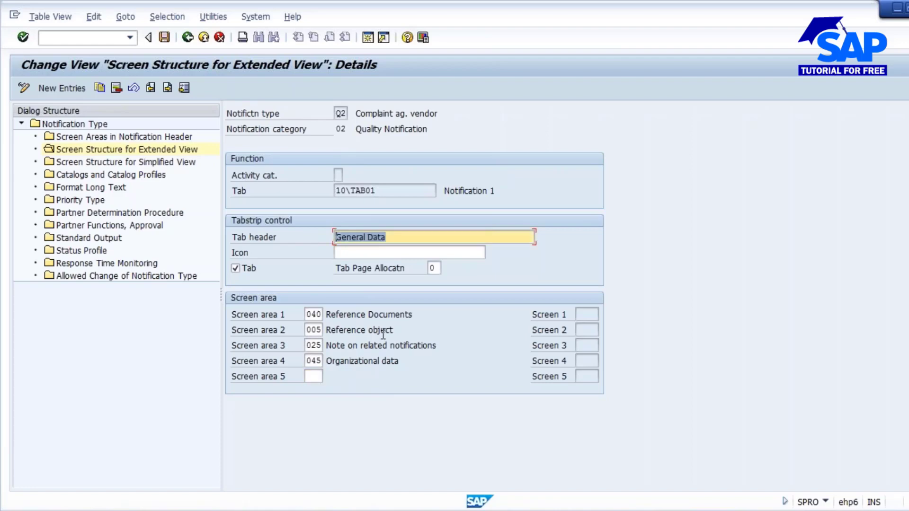
{"action": "left_click", "coordinate": [163, 37]}
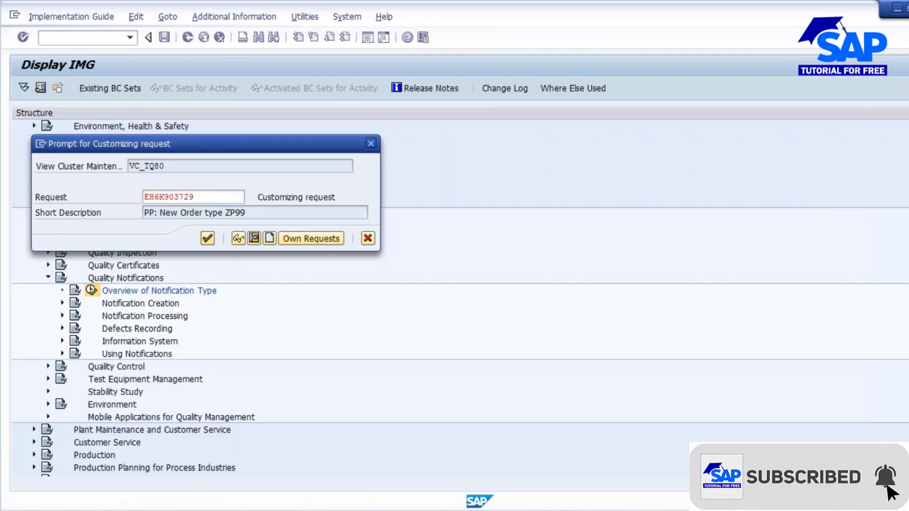
{"action": "left_click", "coordinate": [207, 239]}
Discard the open QM01 notification without saving and start a new Q2 notification with material document year 2016
{"action": "key", "text": "alt+Tab"}
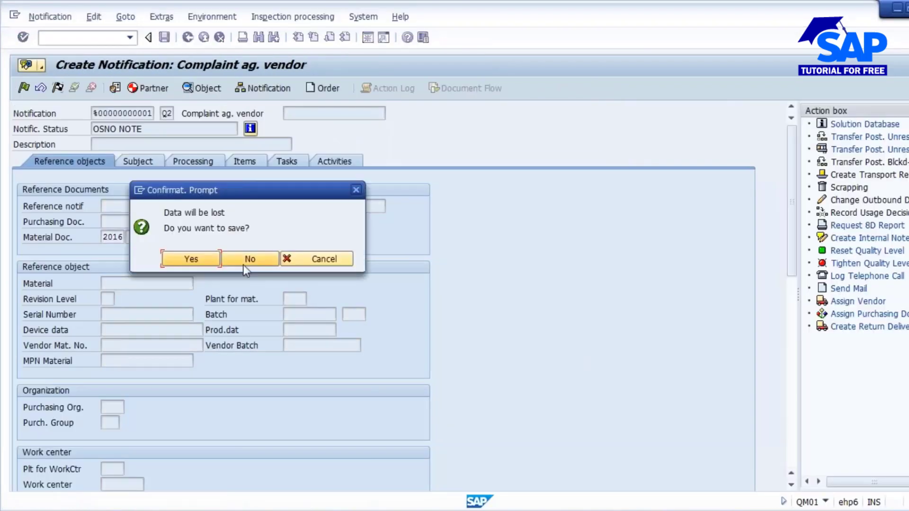
{"action": "left_click", "coordinate": [241, 262]}
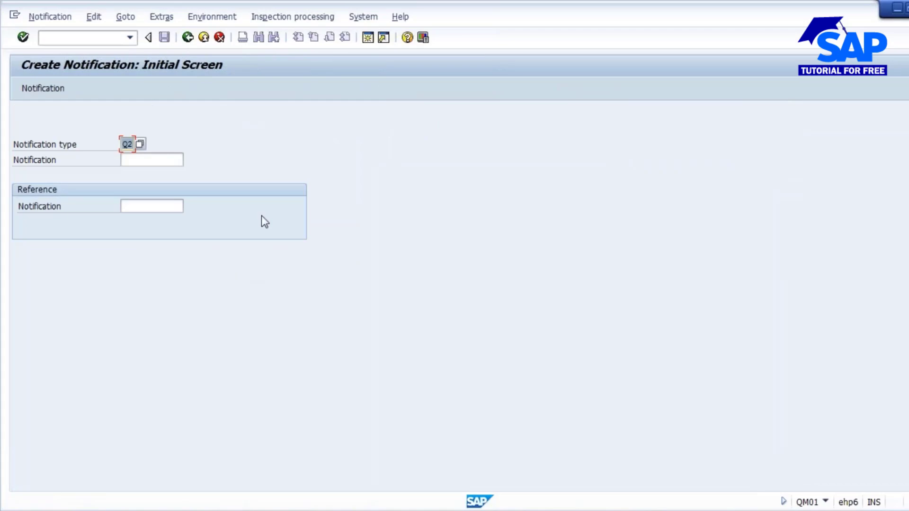
{"action": "key", "text": "Return"}
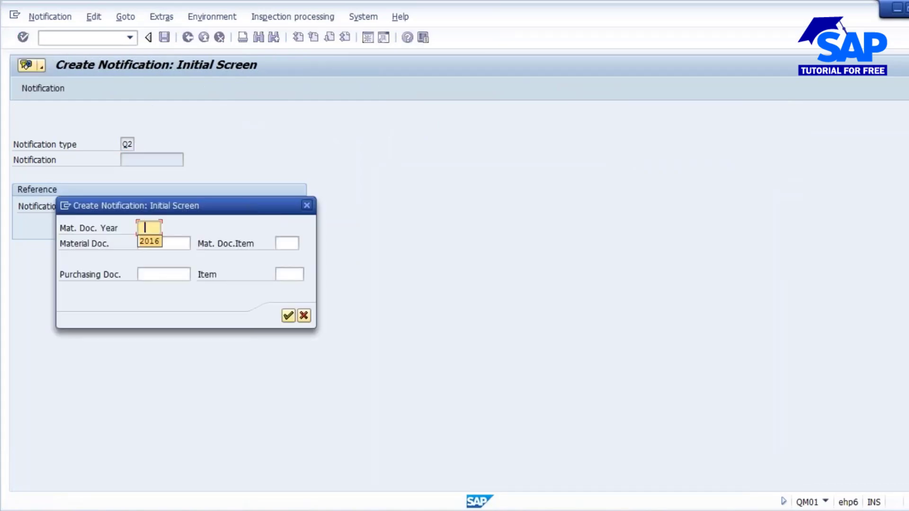
{"action": "left_click", "coordinate": [149, 241]}
{"action": "left_click", "coordinate": [289, 315]}
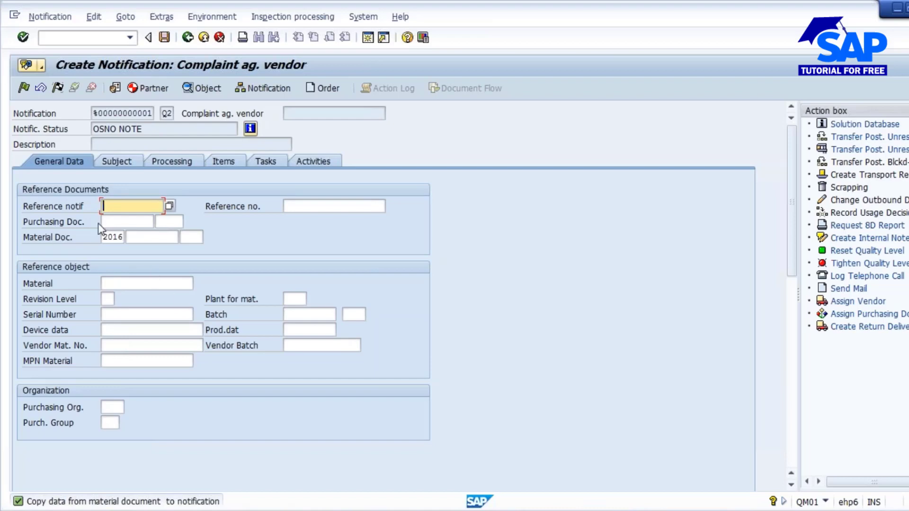
Compare the Reference object fields on the notification's General Data page with Screen area 2 in the customizing of tab 10\TAB01
{"action": "left_click", "coordinate": [108, 298]}
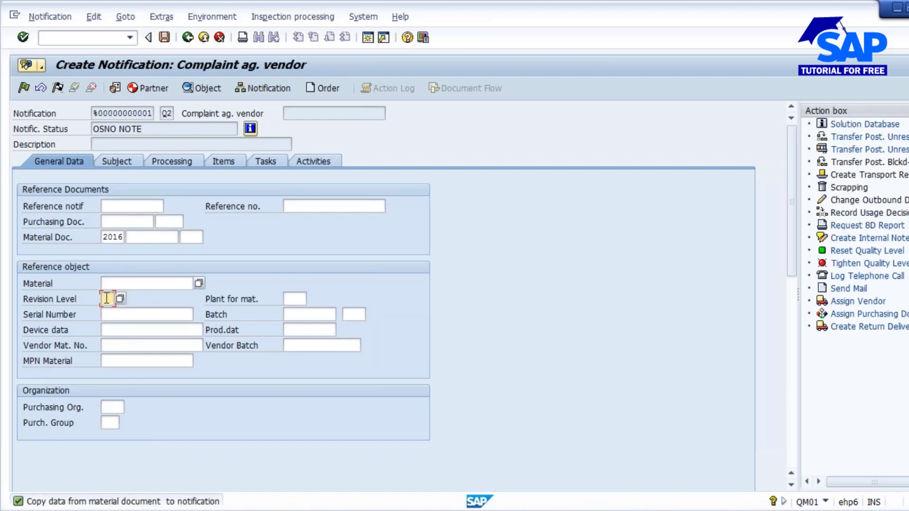
{"action": "left_click", "coordinate": [111, 314]}
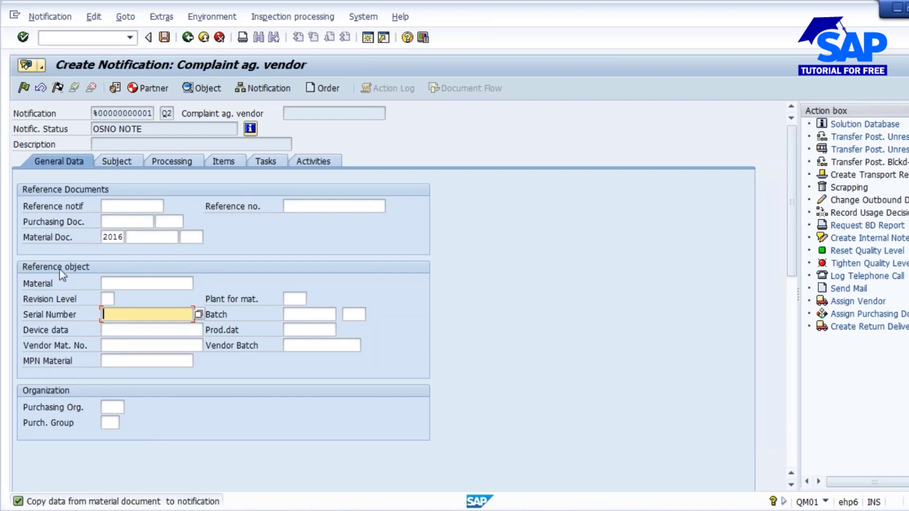
{"action": "key", "text": "alt+Tab"}
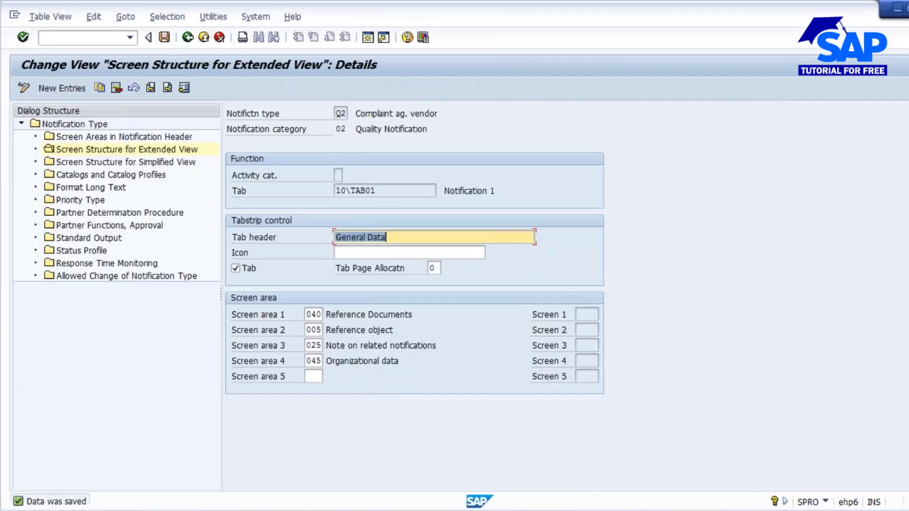
{"action": "left_click_drag", "start_coordinate": [326, 330], "coordinate": [406, 331]}
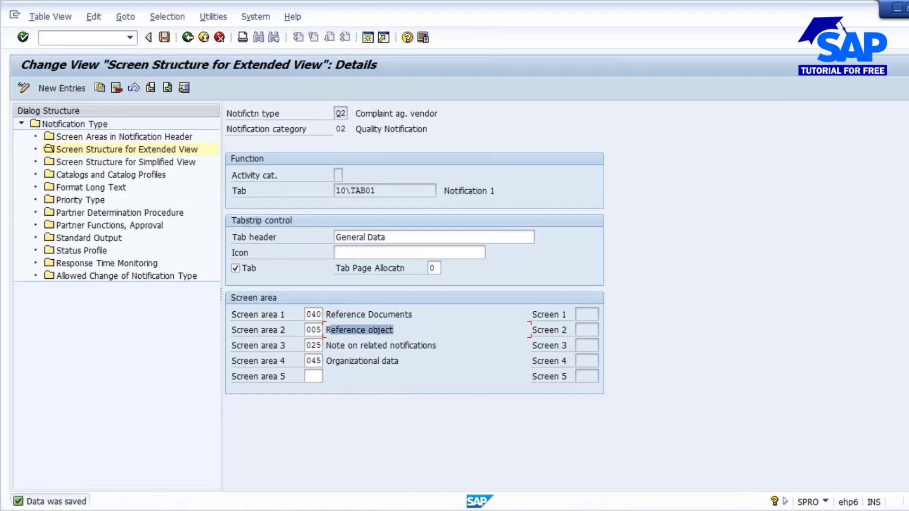
{"action": "left_click", "coordinate": [318, 334]}
{"action": "key", "text": "alt+Tab"}
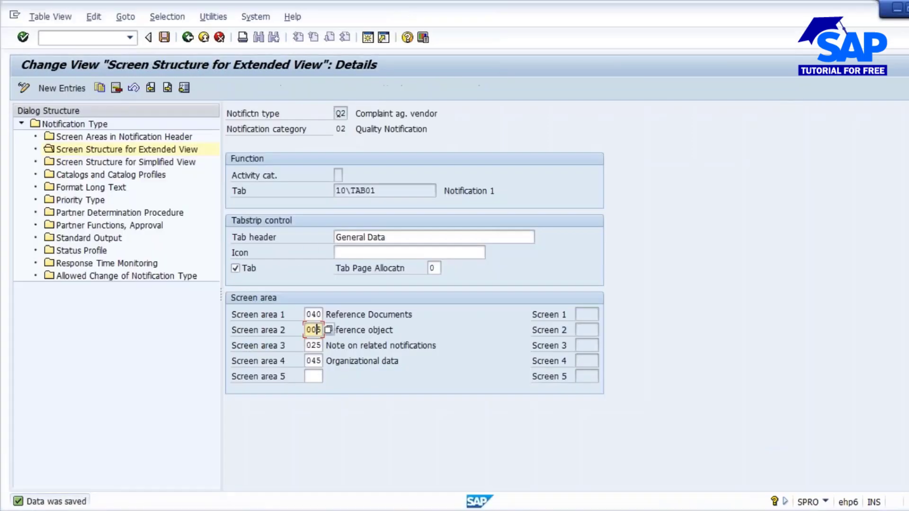
Set the tab header of tab 10\TAB01 to Reference Objects and return to the overview of the extended view's tabs
{"action": "left_click", "coordinate": [397, 237]}
{"action": "key", "text": "BackSpace"}
{"action": "key", "text": "BackSpace"}
{"action": "key", "text": "BackSpace"}
{"action": "key", "text": "BackSpace"}
{"action": "key", "text": "BackSpace"}
{"action": "key", "text": "BackSpace"}
{"action": "key", "text": "BackSpace"}
{"action": "key", "text": "BackSpace"}
{"action": "key", "text": "BackSpace"}
{"action": "key", "text": "BackSpace"}
{"action": "key", "text": "BackSpace"}
{"action": "key", "text": "BackSpace"}
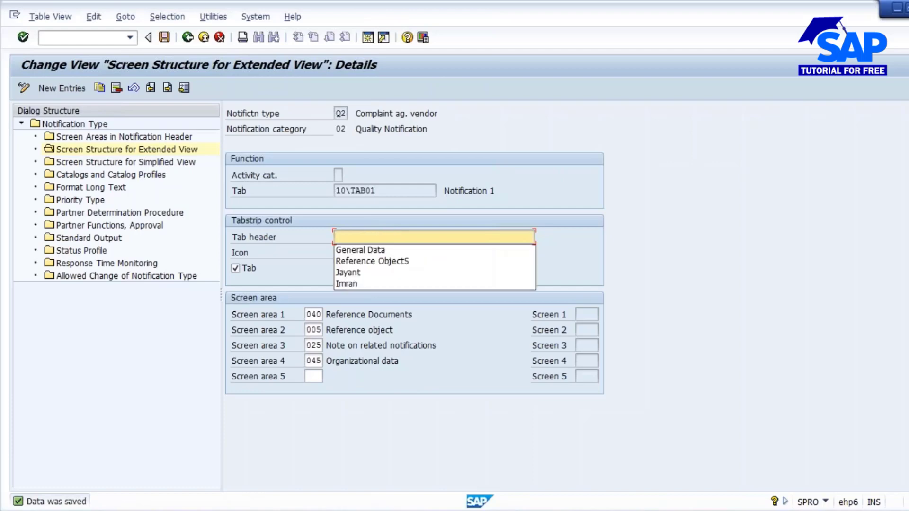
{"action": "left_click", "coordinate": [397, 261]}
{"action": "key", "text": "BackSpace"}
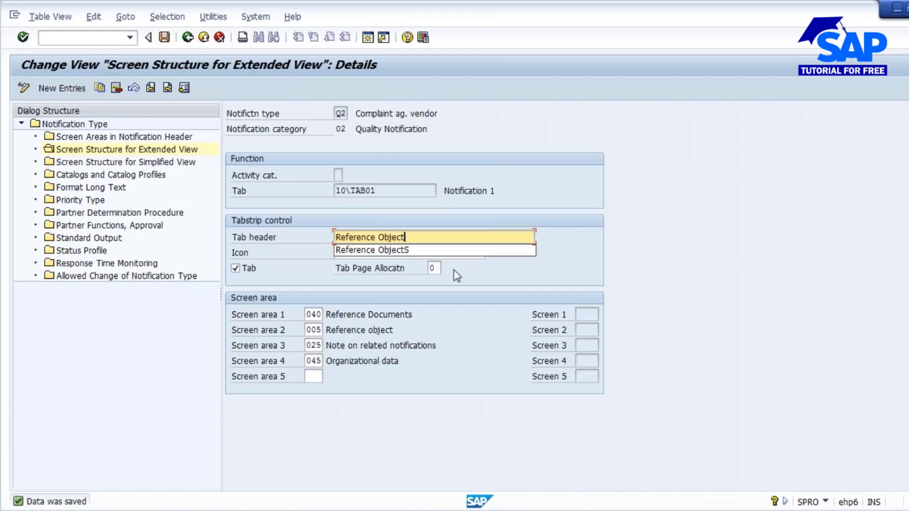
{"action": "type", "text": "s"}
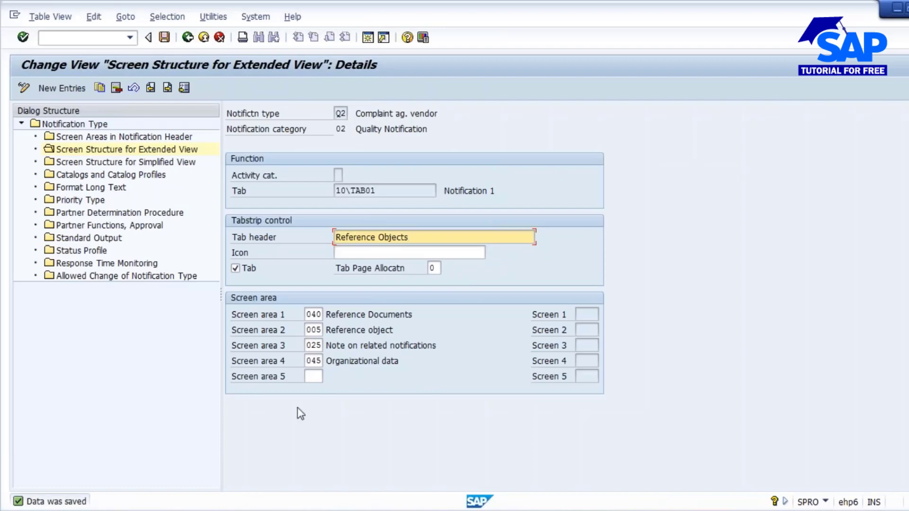
{"action": "left_click", "coordinate": [313, 375]}
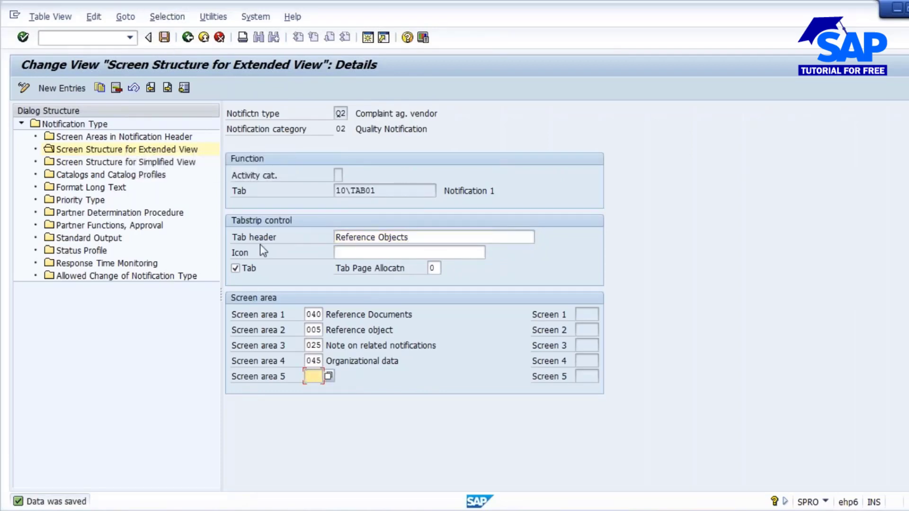
{"action": "left_click", "coordinate": [188, 37]}
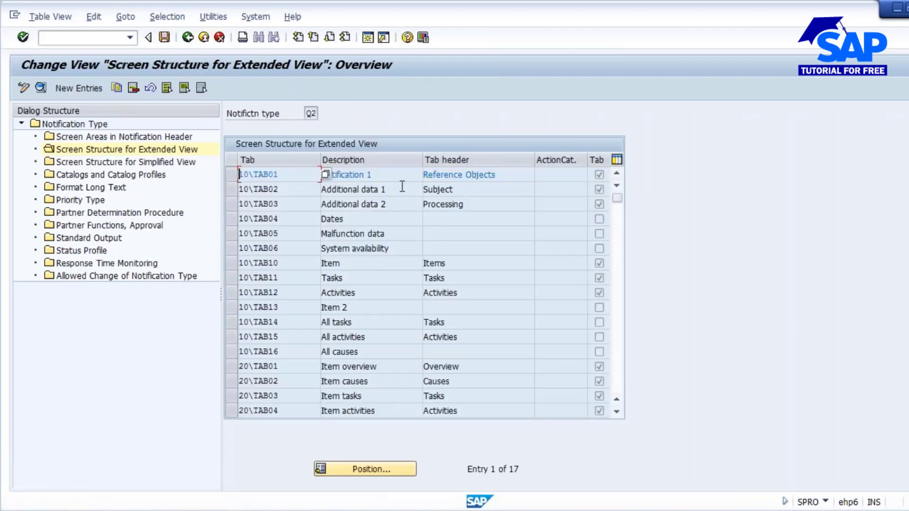
Show the Subject page of the Q2 notification and display the customizing details of the matching tab 10\TAB02
{"action": "key", "text": "Tab"}
{"action": "key", "text": "Tab"}
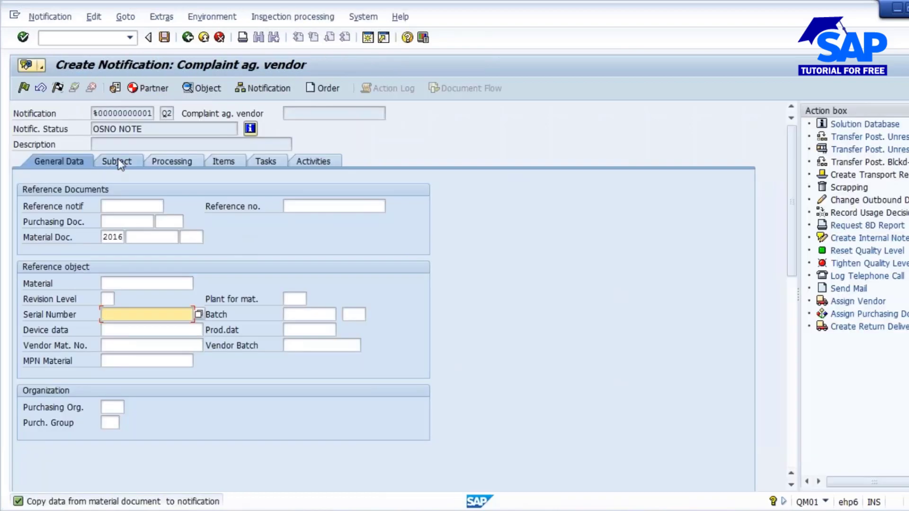
{"action": "left_click", "coordinate": [118, 159]}
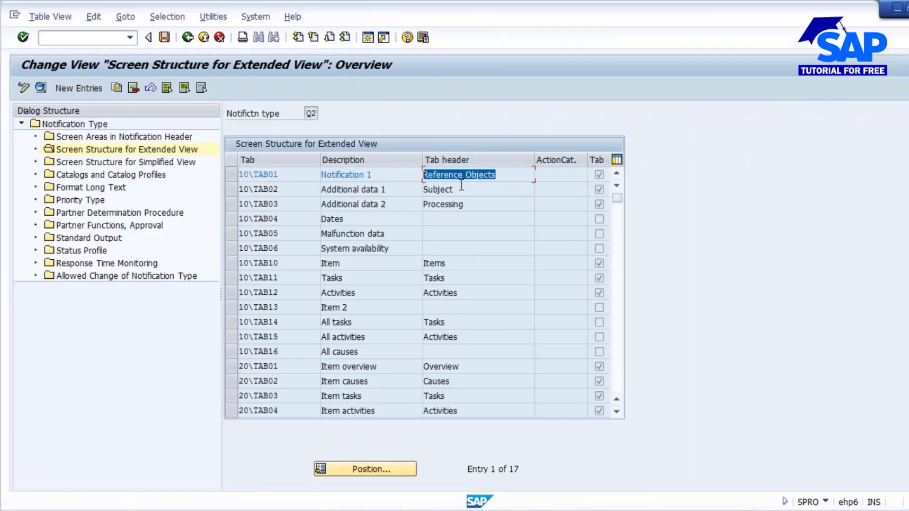
{"action": "key", "text": "Down"}
{"action": "left_click", "coordinate": [231, 189]}
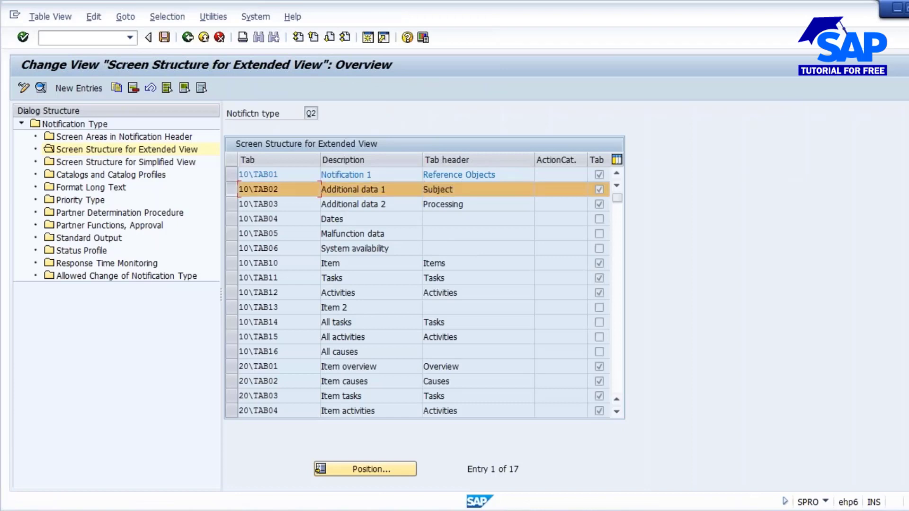
{"action": "left_click", "coordinate": [41, 87]}
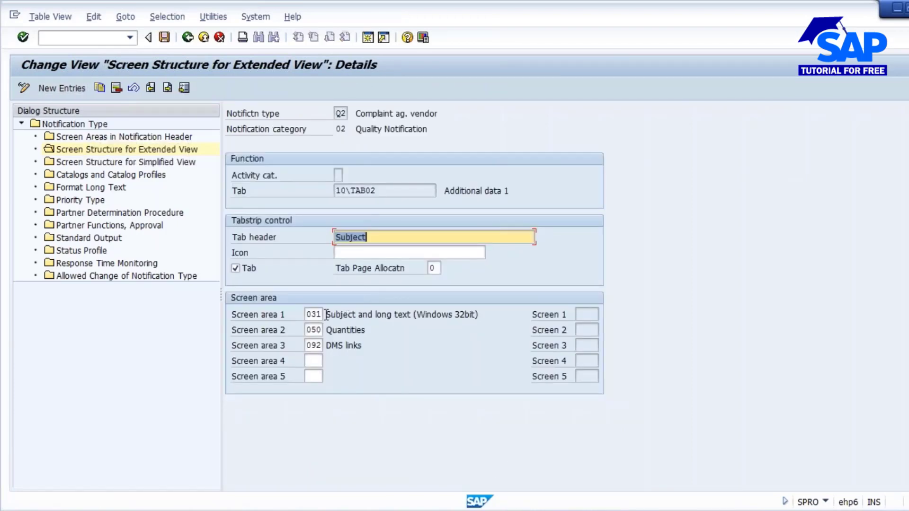
Compare the subject, quantities and DMS links screen areas of tab 10\TAB02 with the notification's Subject page, and return to the tab overview
{"action": "left_click_drag", "start_coordinate": [327, 314], "coordinate": [489, 315]}
{"action": "left_click_drag", "start_coordinate": [326, 330], "coordinate": [386, 329]}
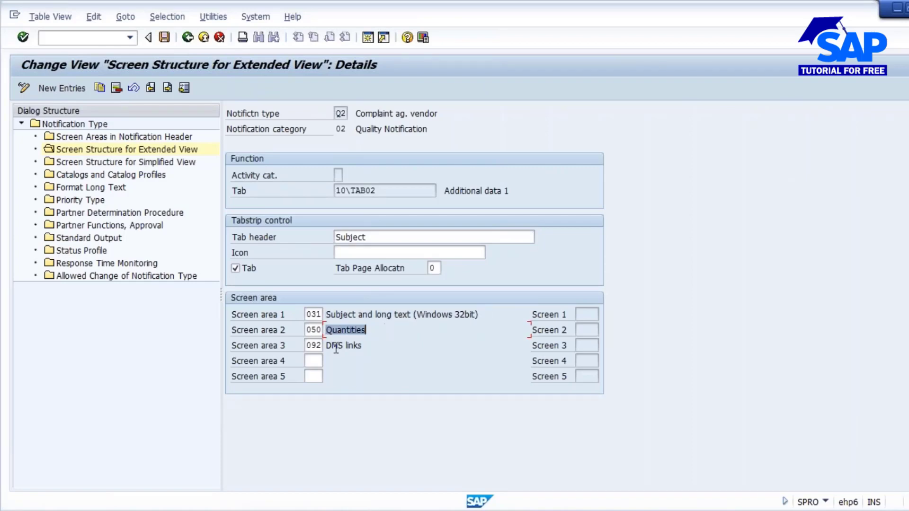
{"action": "left_click_drag", "start_coordinate": [330, 346], "coordinate": [385, 348]}
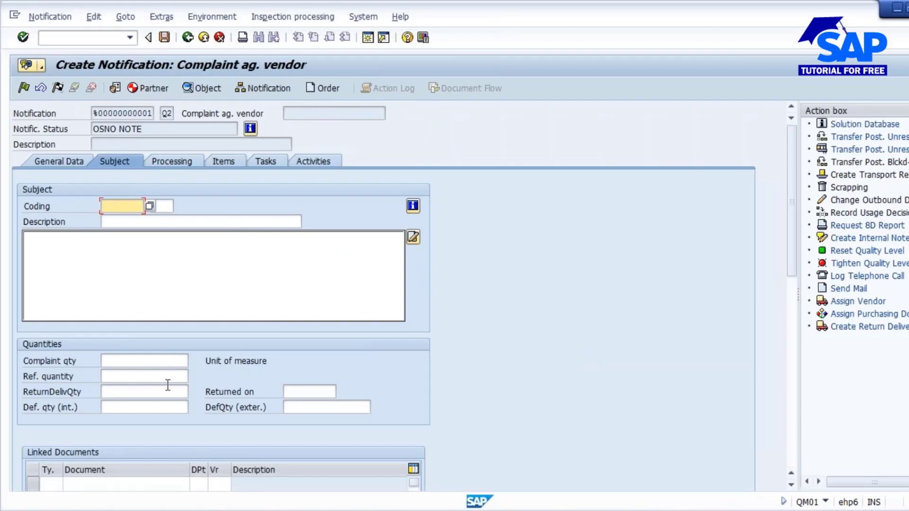
{"action": "scroll", "coordinate": [166, 333], "scroll_direction": "down", "scroll_amount": 5}
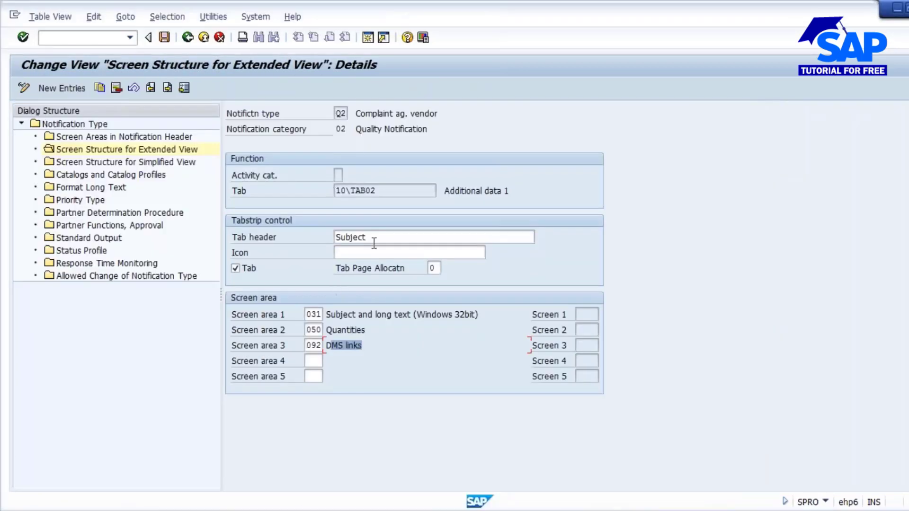
{"action": "left_click", "coordinate": [316, 314]}
{"action": "left_click", "coordinate": [316, 330]}
{"action": "left_click", "coordinate": [316, 345]}
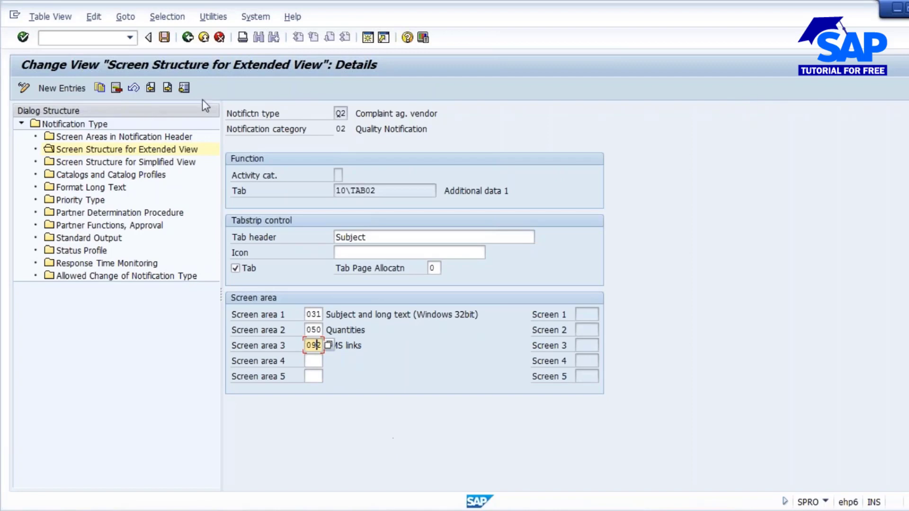
{"action": "left_click", "coordinate": [188, 37]}
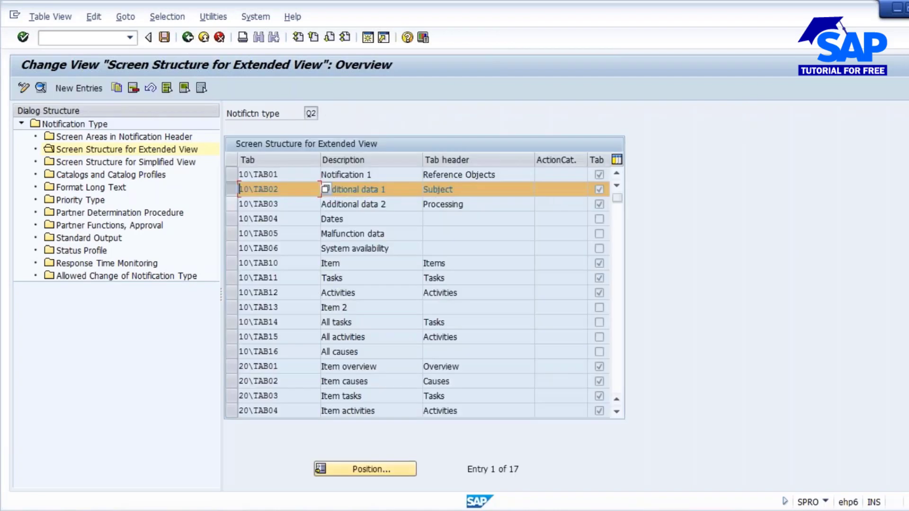
Show the Processing page of the Q2 notification and display the customizing details of the matching tab 10\TAB03
{"action": "double_click", "coordinate": [468, 204]}
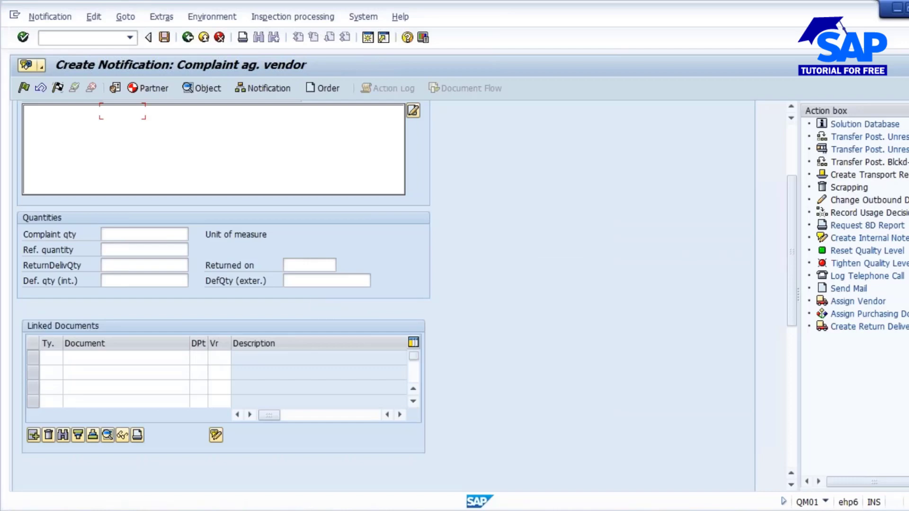
{"action": "scroll", "coordinate": [183, 213], "scroll_direction": "up", "scroll_amount": 5}
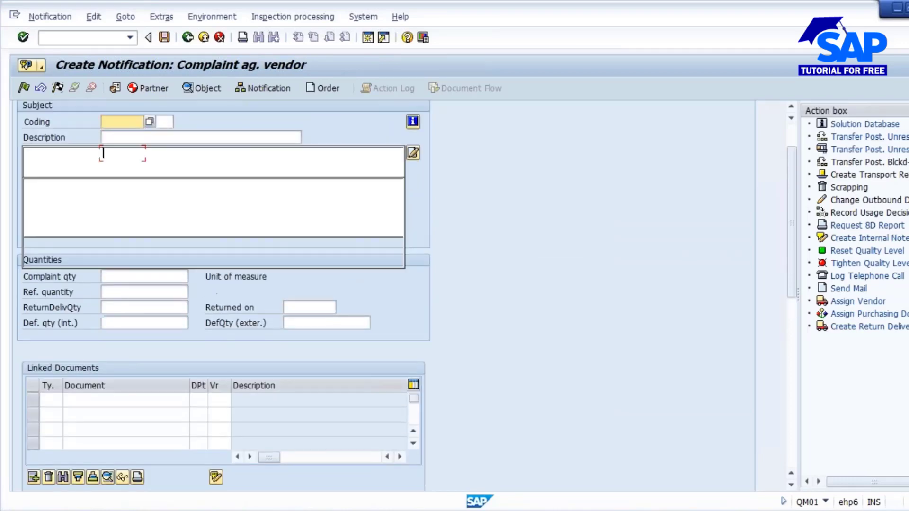
{"action": "left_click", "coordinate": [175, 163]}
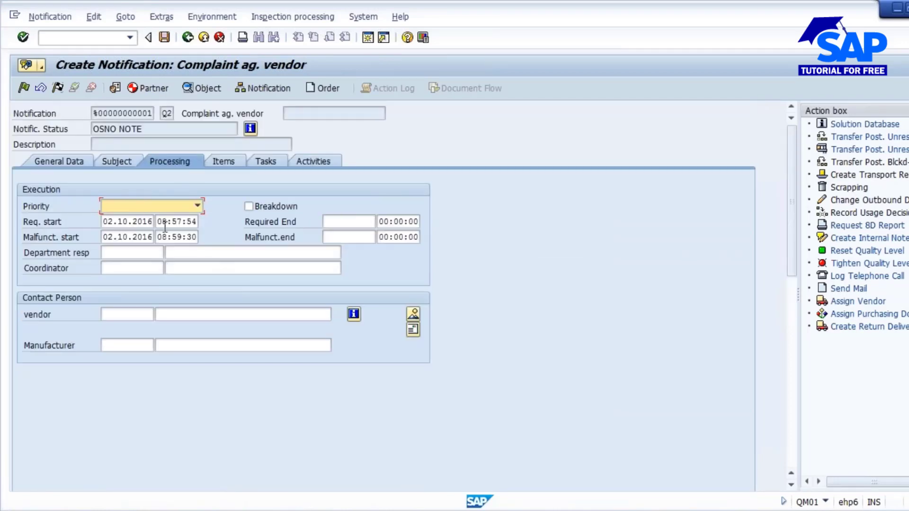
{"action": "key", "text": "alt+Tab"}
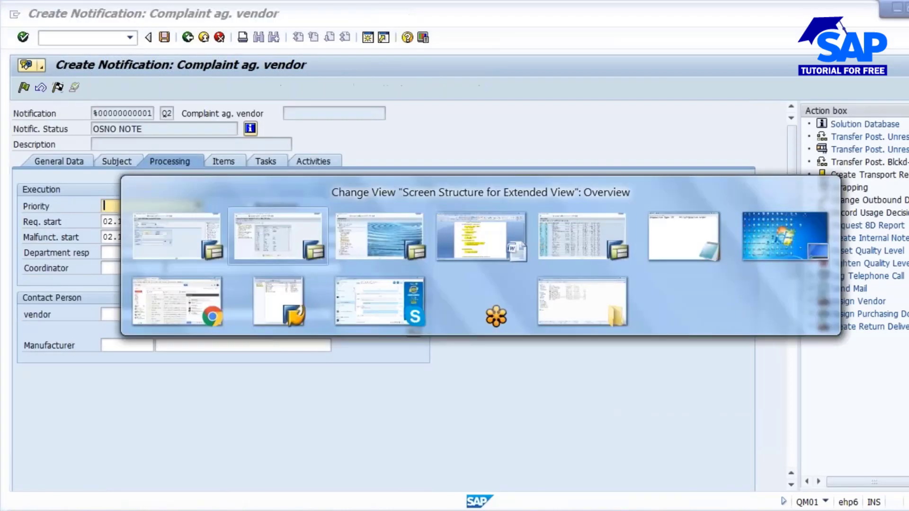
{"action": "left_click", "coordinate": [231, 202]}
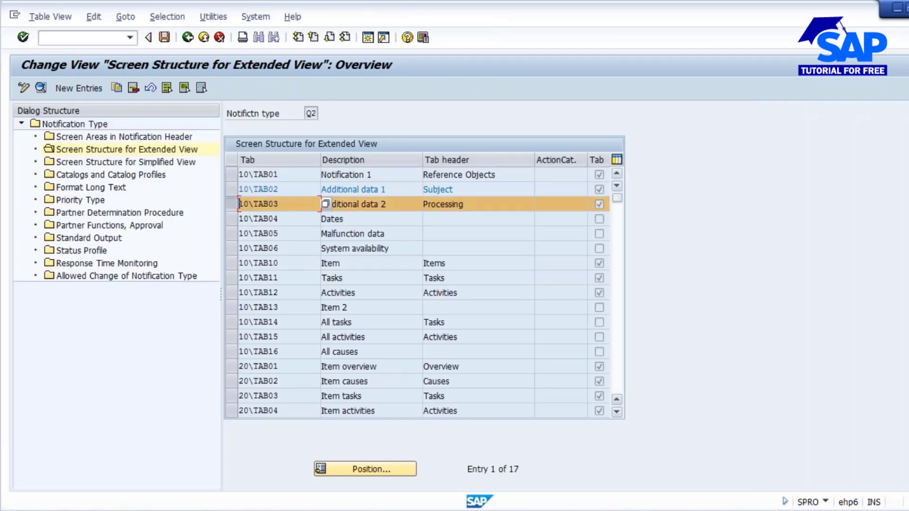
{"action": "left_click", "coordinate": [41, 87]}
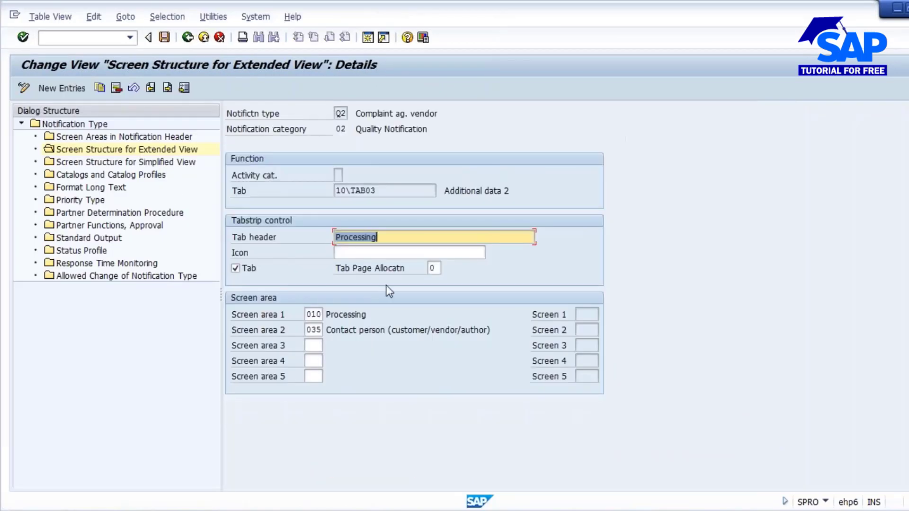
Check the Processing and Contact person screen areas of tab 10\TAB03, and return to the overview of the extended view's tabs
{"action": "double_click", "coordinate": [334, 314]}
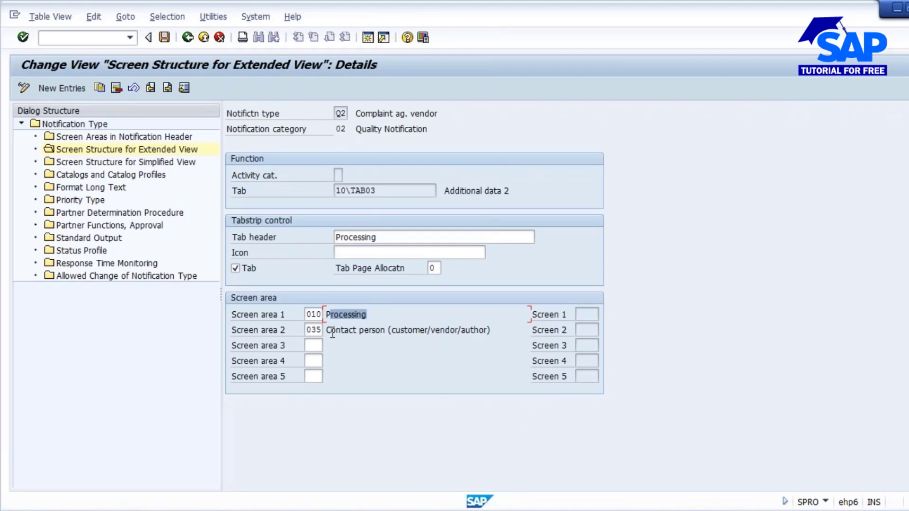
{"action": "left_click_drag", "start_coordinate": [333, 332], "coordinate": [472, 334]}
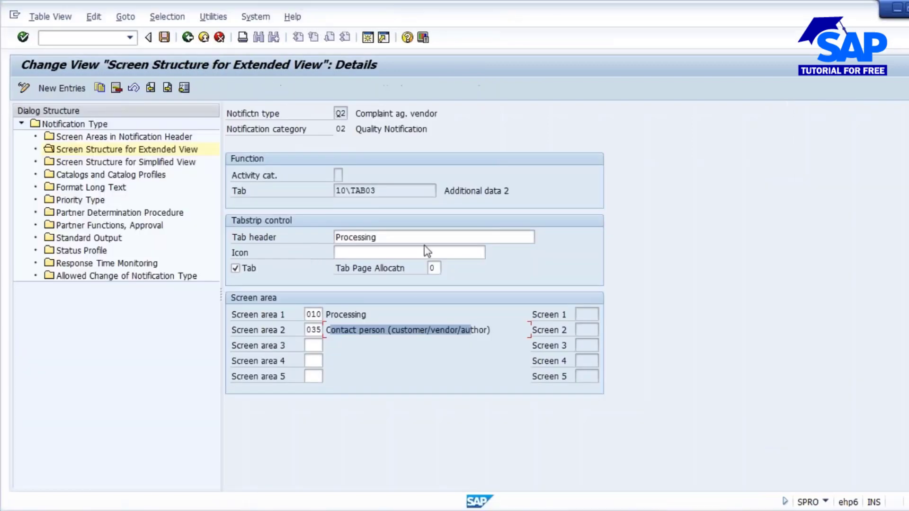
{"action": "left_click", "coordinate": [188, 37]}
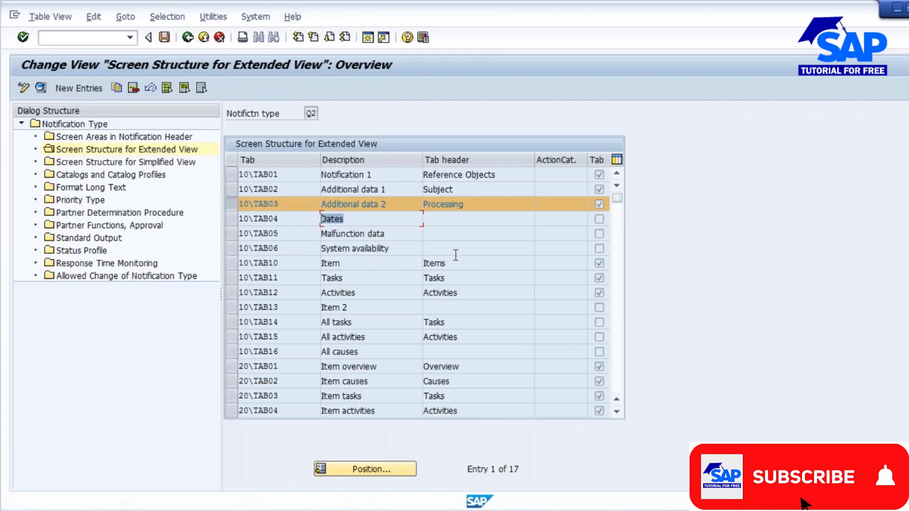
Review the Items, Tasks and Activities headers in the tab overview and compare them with the notification's General Data, Items and Tasks pages
{"action": "double_click", "coordinate": [434, 263]}
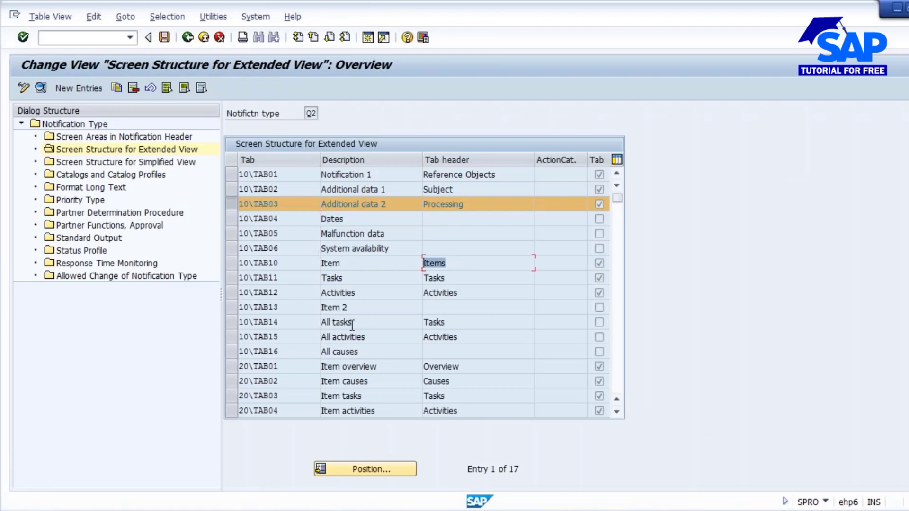
{"action": "scroll", "coordinate": [387, 331], "scroll_direction": "down", "scroll_amount": 3}
{"action": "scroll", "coordinate": [387, 331], "scroll_direction": "up", "scroll_amount": 1}
{"action": "scroll", "coordinate": [387, 331], "scroll_direction": "up", "scroll_amount": 2}
{"action": "left_click", "coordinate": [232, 206]}
{"action": "key", "text": "alt+Tab"}
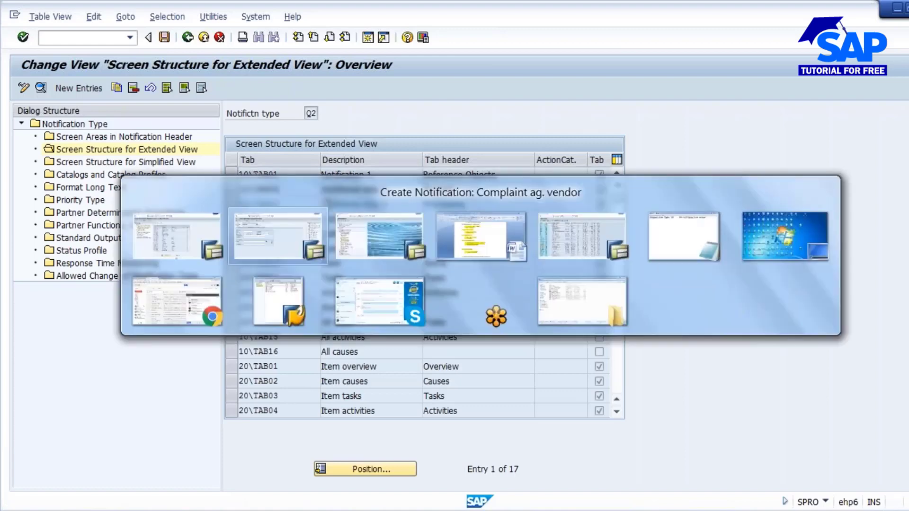
{"action": "left_click", "coordinate": [57, 161]}
{"action": "left_click", "coordinate": [122, 163]}
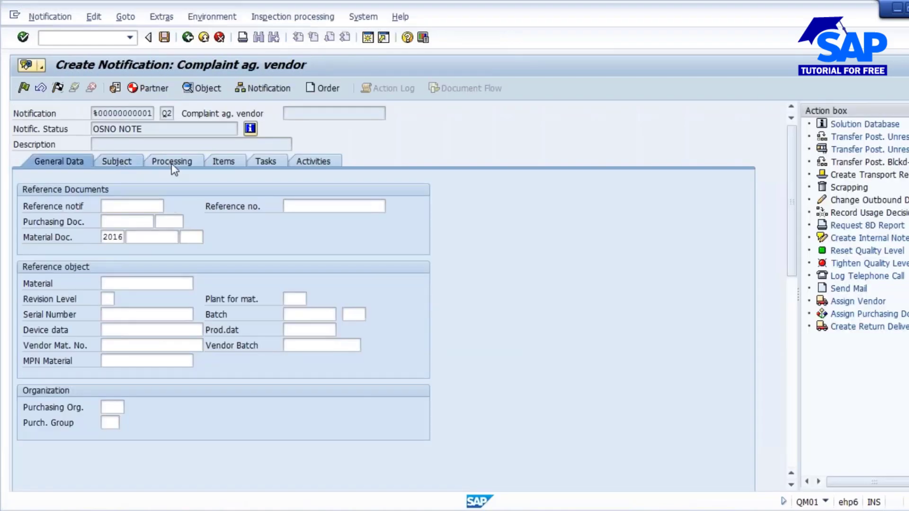
{"action": "left_click", "coordinate": [215, 162]}
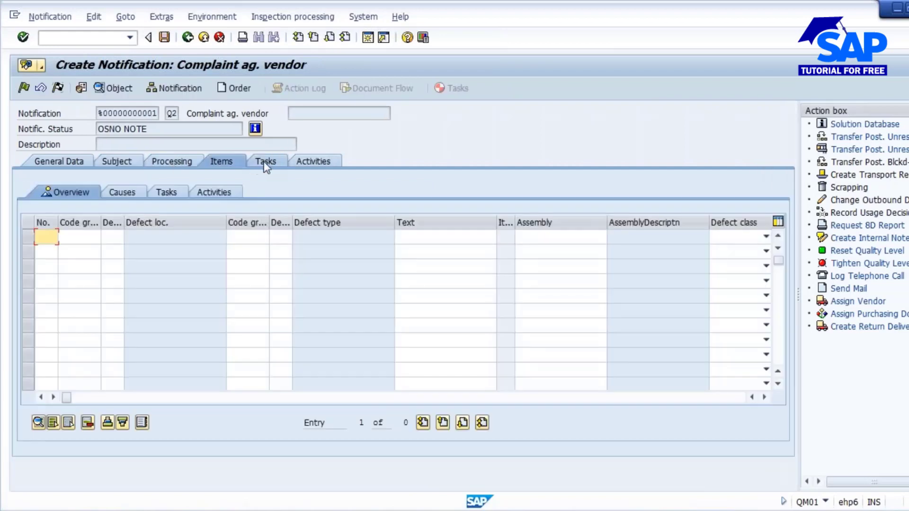
{"action": "left_click", "coordinate": [264, 161]}
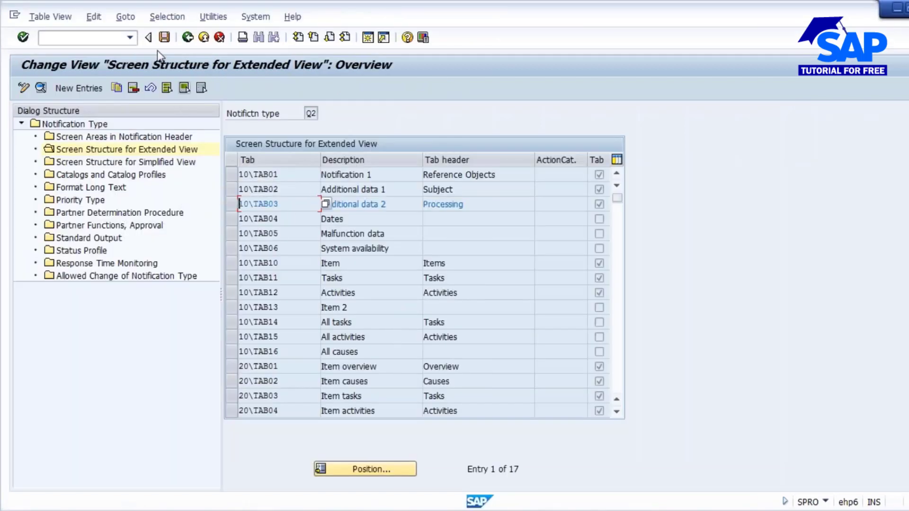
Return to the notification type overview, select type Q2 and open its Catalogs and Catalog Profiles settings
{"action": "left_click", "coordinate": [188, 38]}
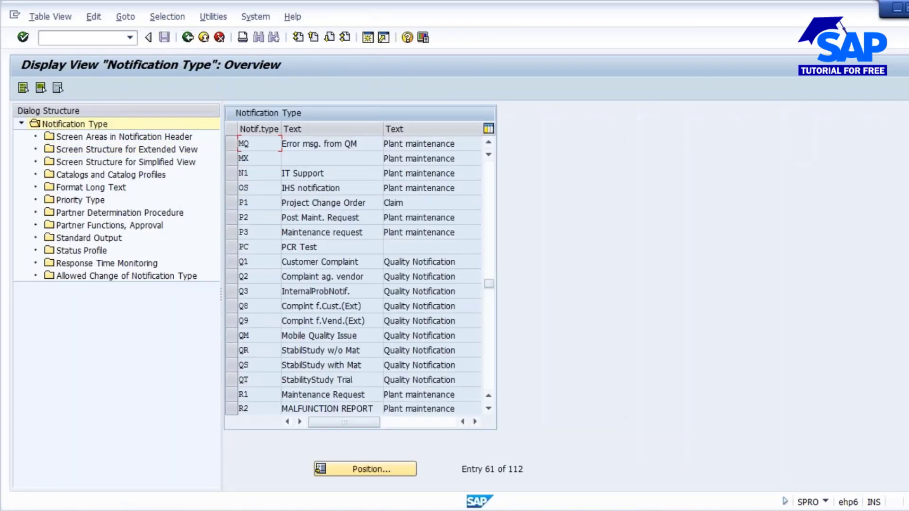
{"action": "left_click", "coordinate": [231, 277]}
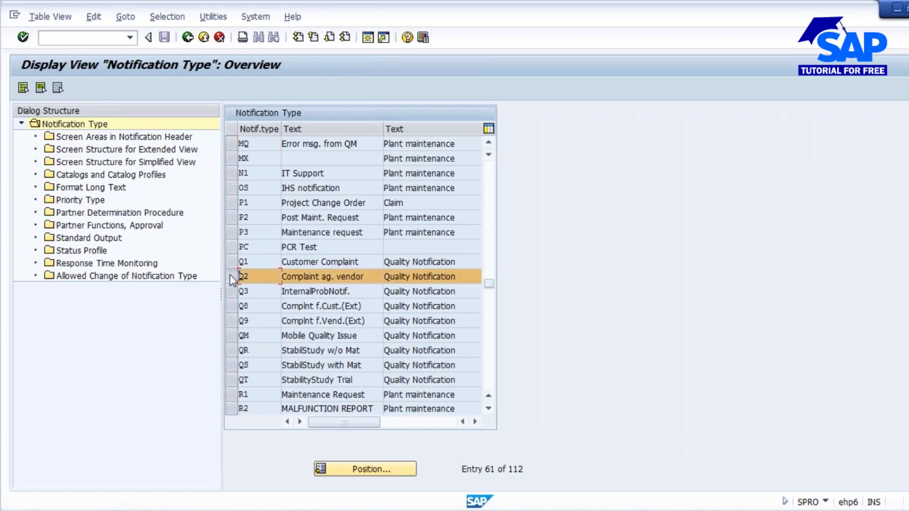
{"action": "double_click", "coordinate": [73, 175]}
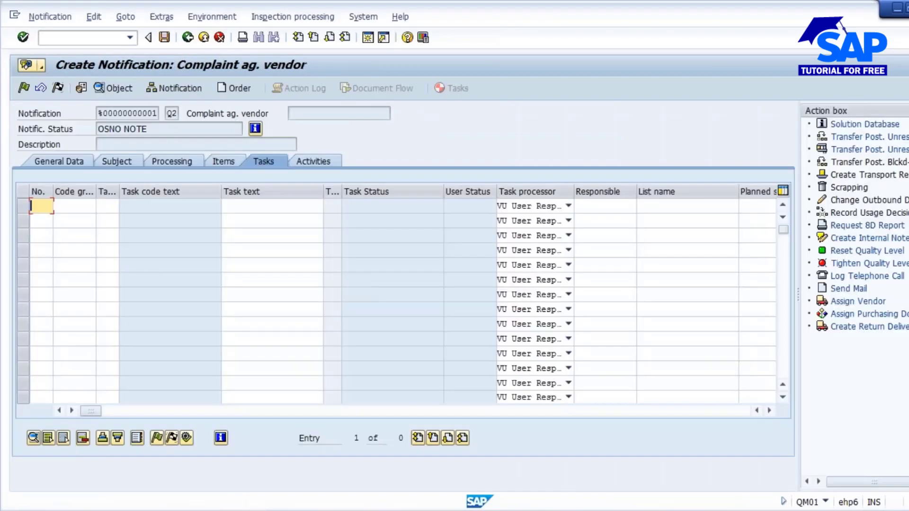
Examine the catalog selection for Coding on the notification's Subject page, expanding code groups $$OSS001 and $$OSS00A, and close it without choosing a code
{"action": "left_click", "coordinate": [58, 161]}
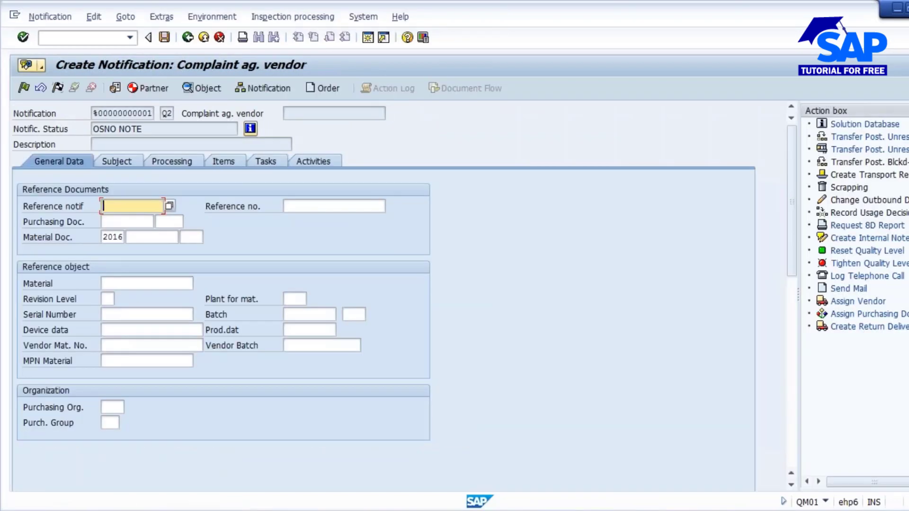
{"action": "left_click", "coordinate": [133, 163]}
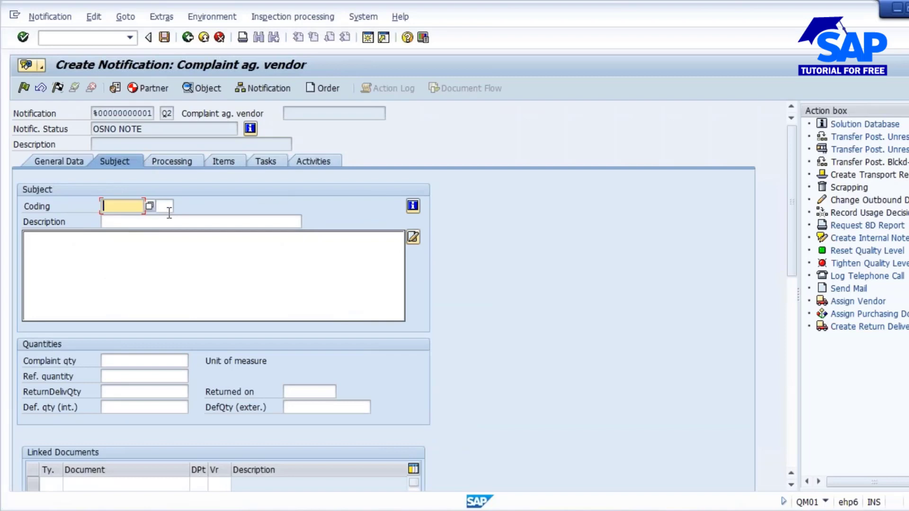
{"action": "left_click", "coordinate": [245, 211]}
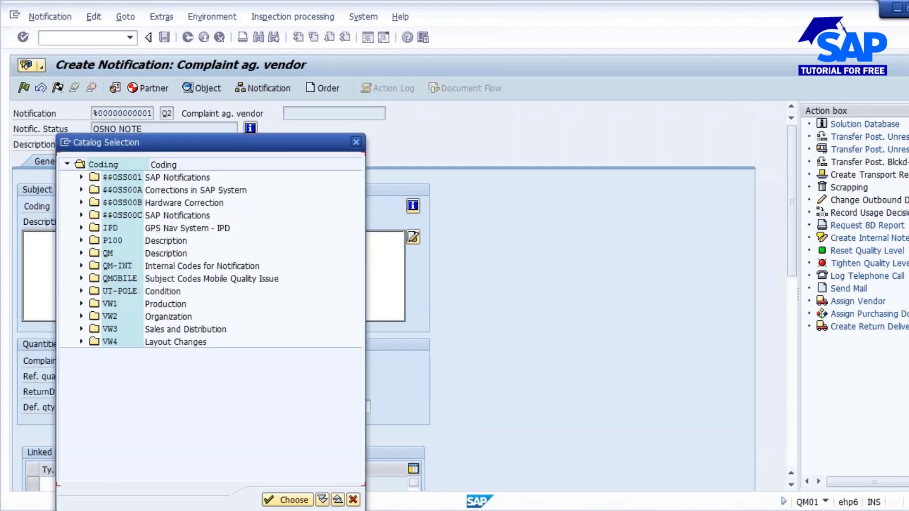
{"action": "left_click_drag", "start_coordinate": [198, 144], "coordinate": [320, 112]}
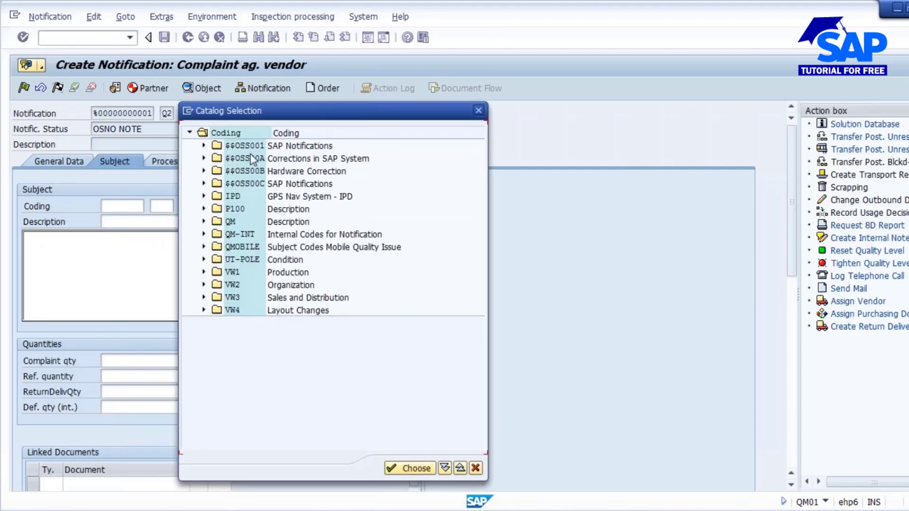
{"action": "left_click", "coordinate": [204, 145]}
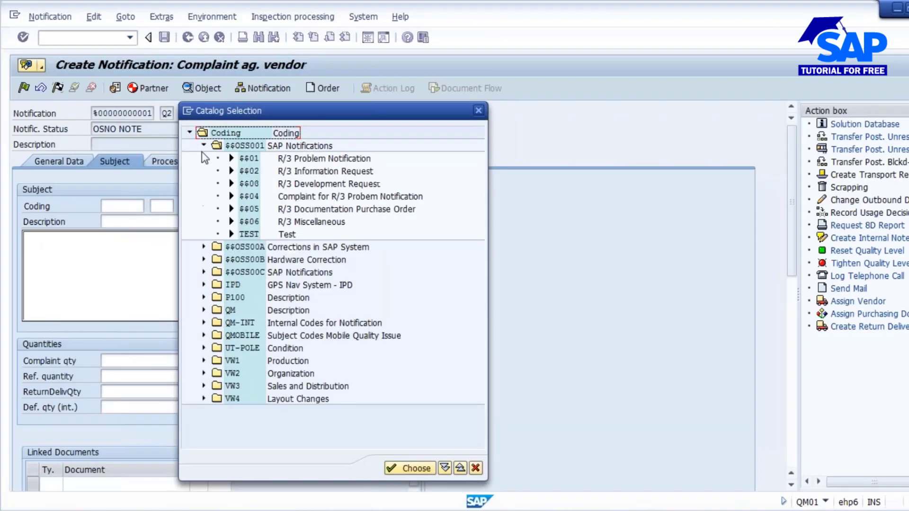
{"action": "left_click", "coordinate": [204, 246]}
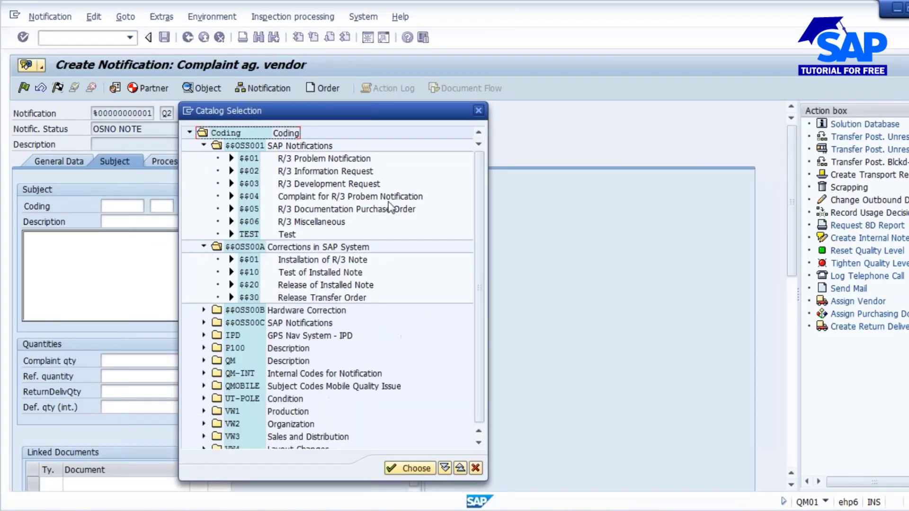
{"action": "left_click", "coordinate": [476, 468]}
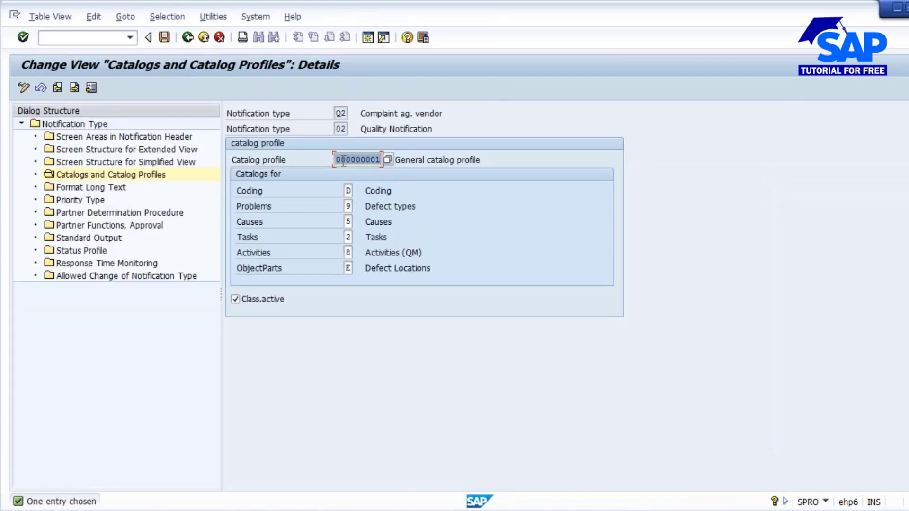
Choose catalog type D (Coding) for Coding in Q2's catalog settings and check the assigned catalog profile
{"action": "left_click", "coordinate": [348, 191]}
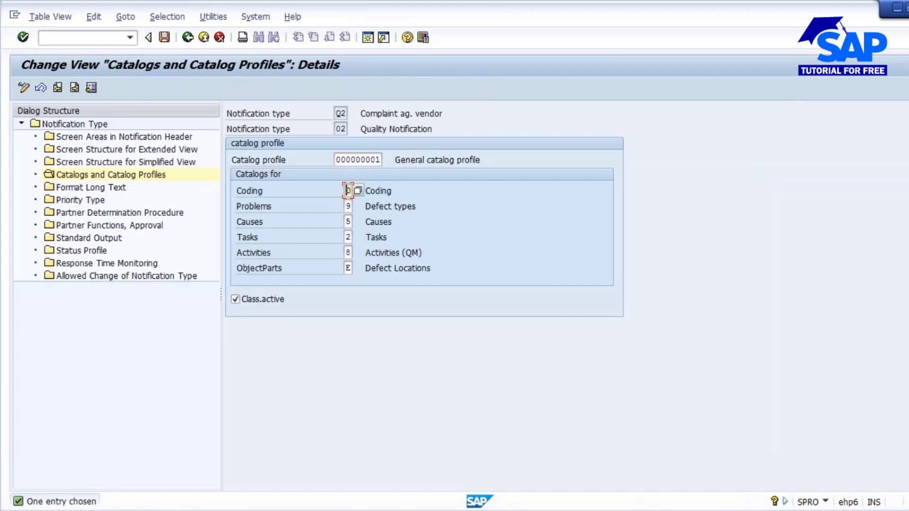
{"action": "left_click", "coordinate": [358, 191]}
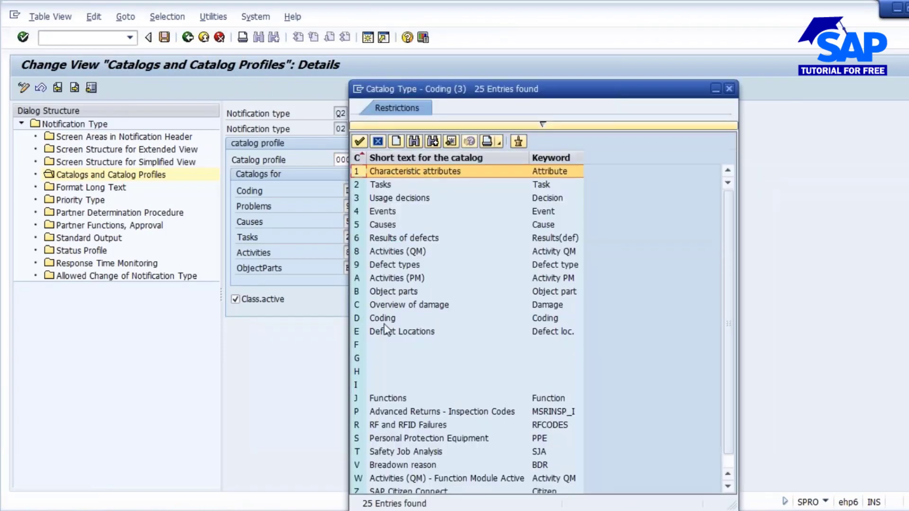
{"action": "left_click", "coordinate": [384, 318]}
{"action": "double_click", "coordinate": [384, 319]}
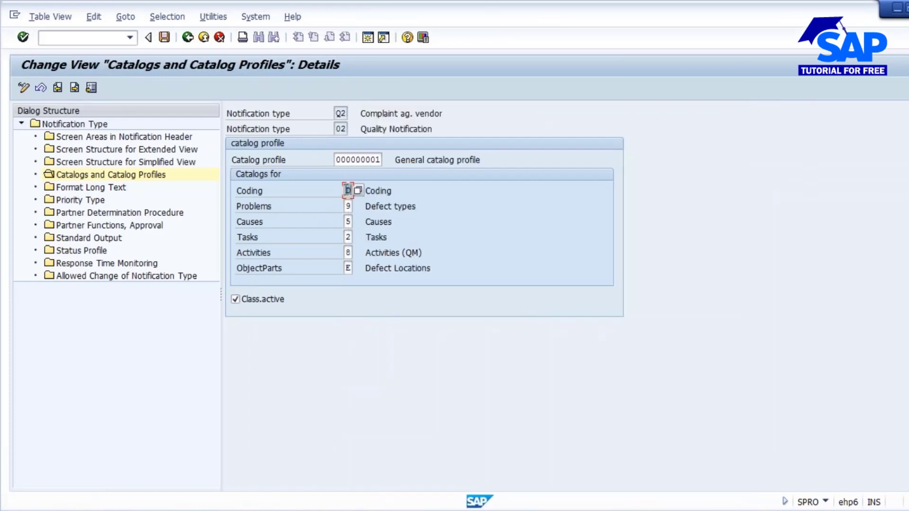
{"action": "left_click_drag", "start_coordinate": [337, 160], "coordinate": [393, 162]}
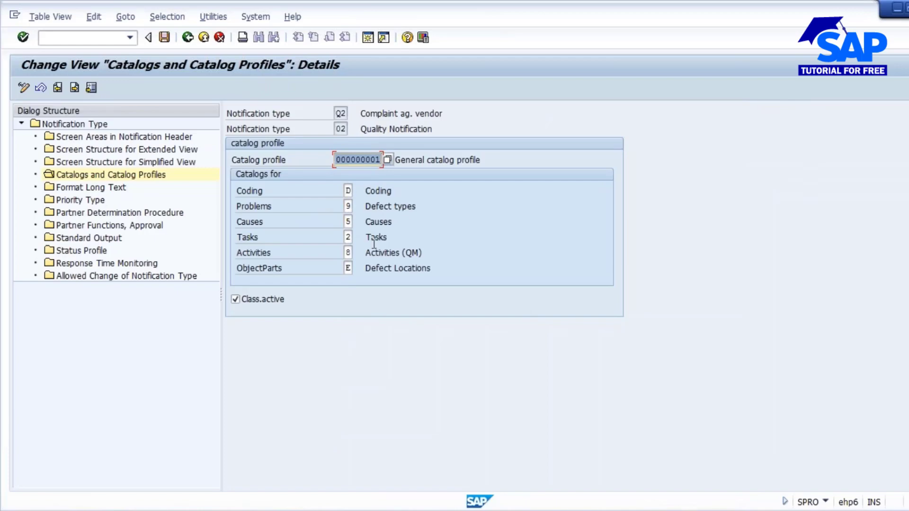
{"action": "key", "text": "Right"}
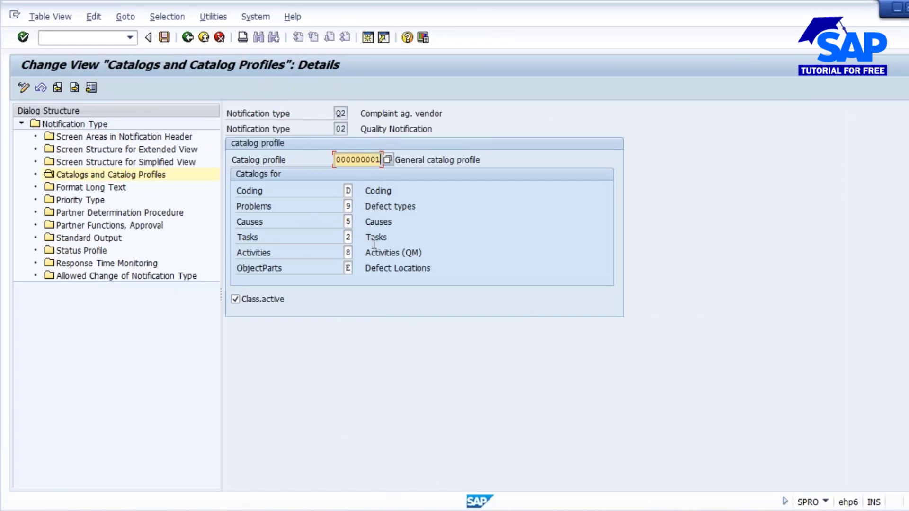
Leave the catalog settings and the notification type customizing, answer the save prompt and return to the IMG structure
{"action": "left_click", "coordinate": [188, 38]}
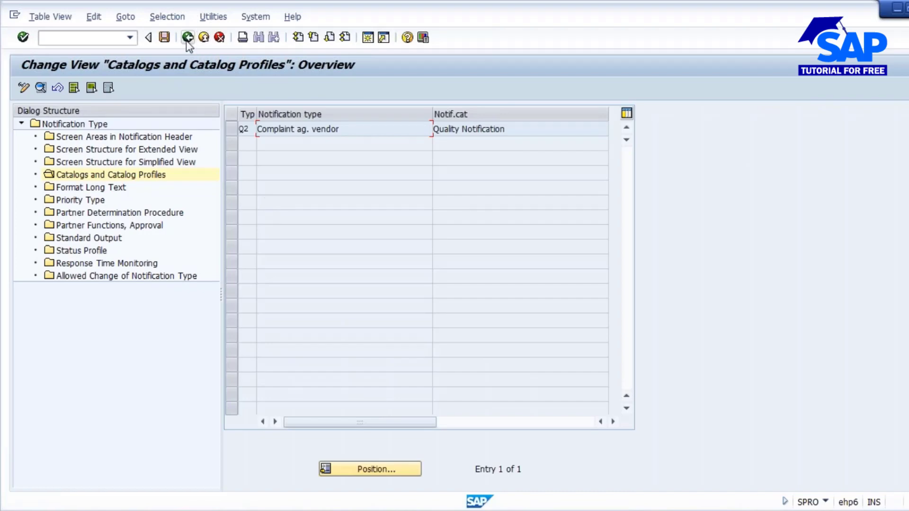
{"action": "left_click", "coordinate": [188, 38]}
{"action": "left_click", "coordinate": [188, 38]}
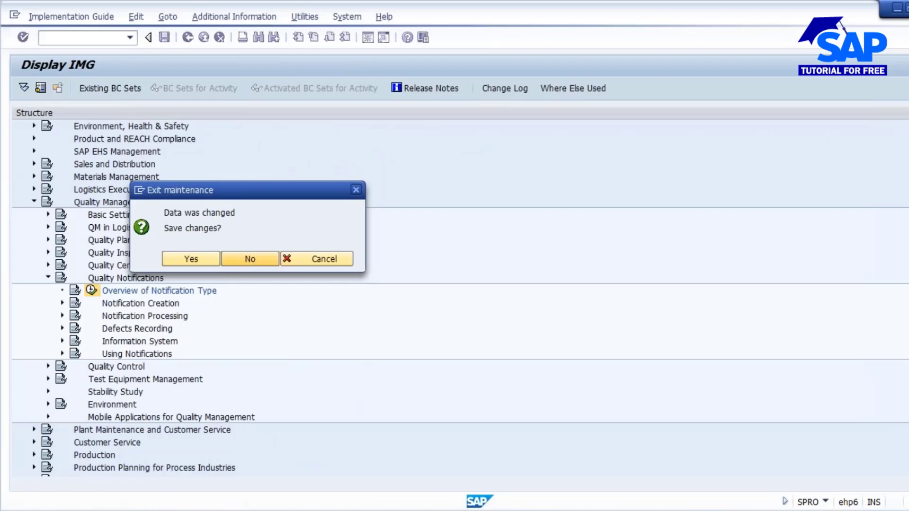
{"action": "key", "text": "Return"}
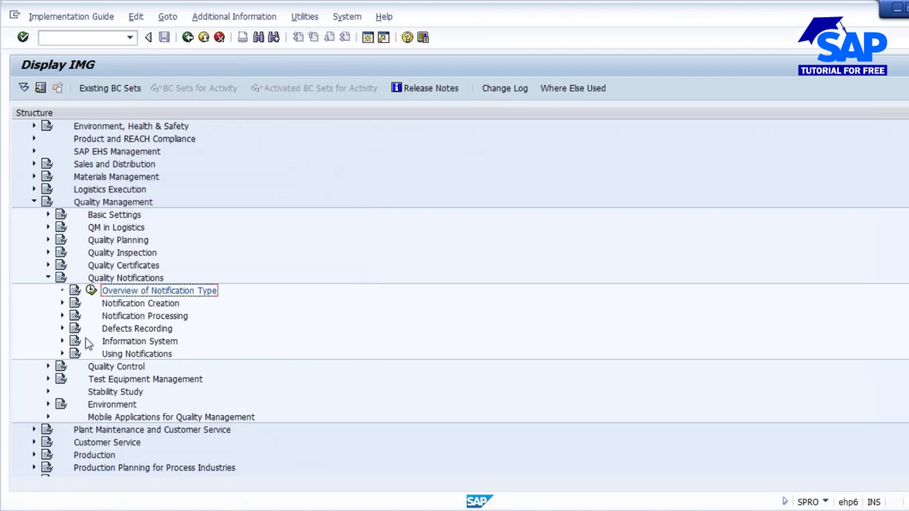
Open the activity selection of Define Catalog Profile under Quality Notifications, Notification Creation, Notification Content
{"action": "left_click", "coordinate": [62, 303]}
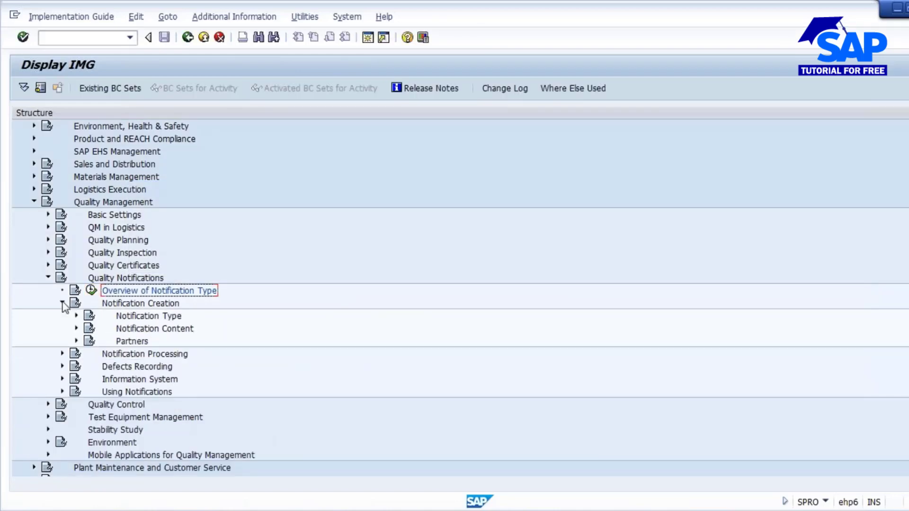
{"action": "left_click", "coordinate": [77, 329]}
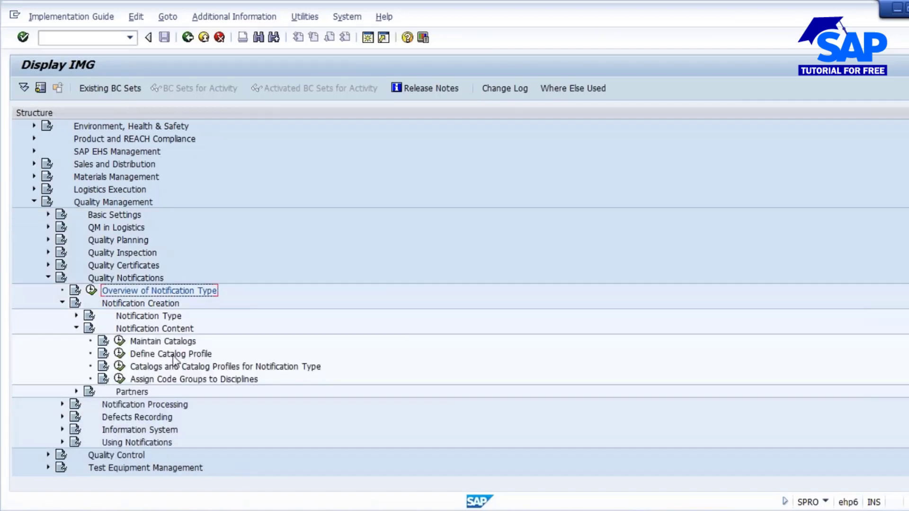
{"action": "left_click", "coordinate": [119, 354]}
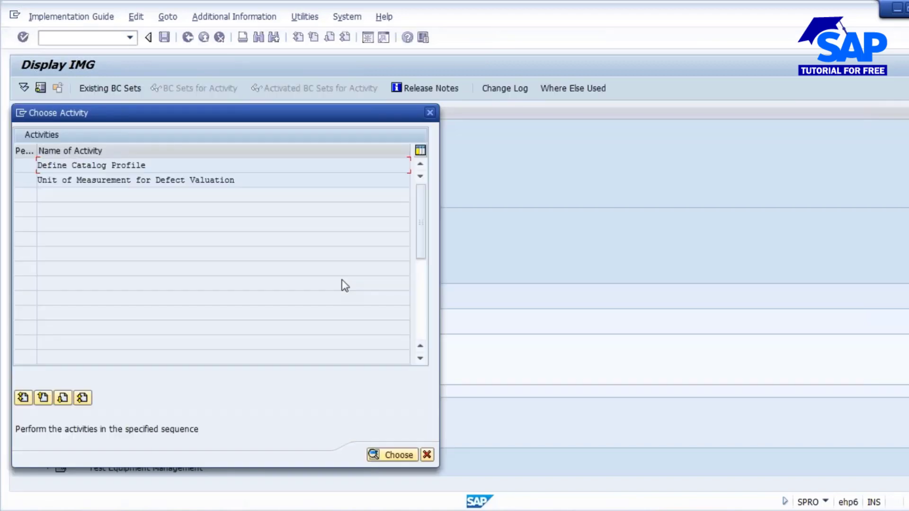
Open Define Catalog Profile and display the catalogs and code groups of General catalog profile 000000001
{"action": "double_click", "coordinate": [122, 165]}
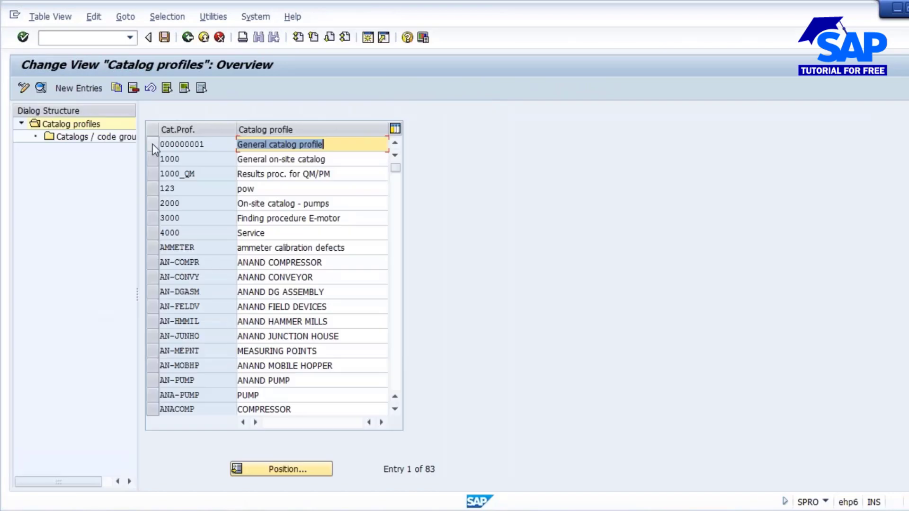
{"action": "left_click", "coordinate": [152, 144]}
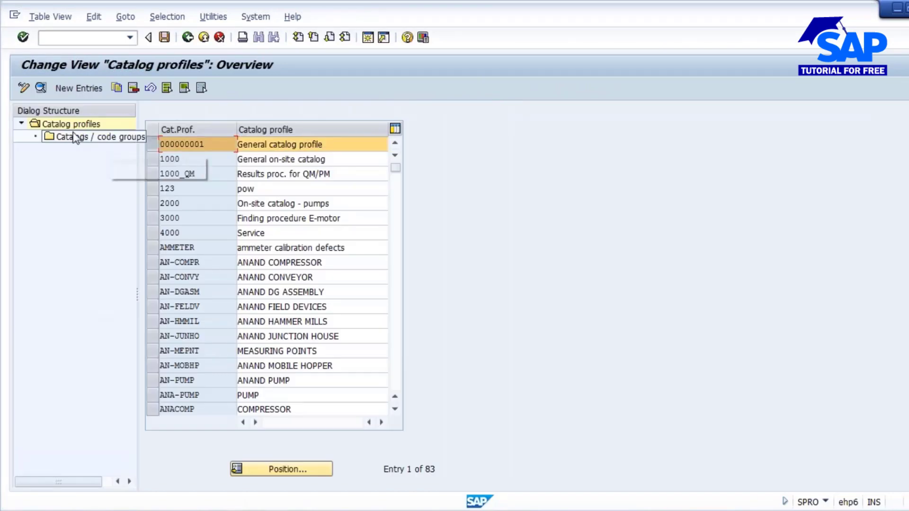
{"action": "left_click", "coordinate": [41, 88]}
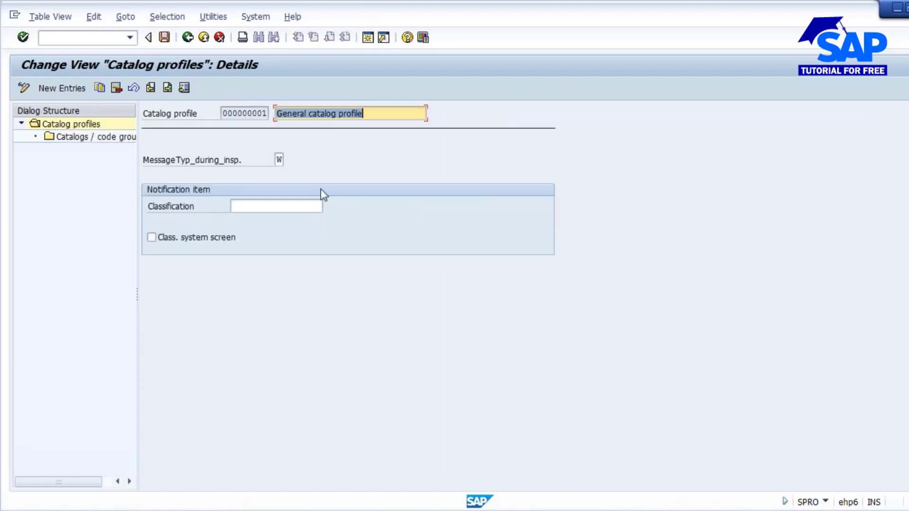
{"action": "double_click", "coordinate": [78, 139]}
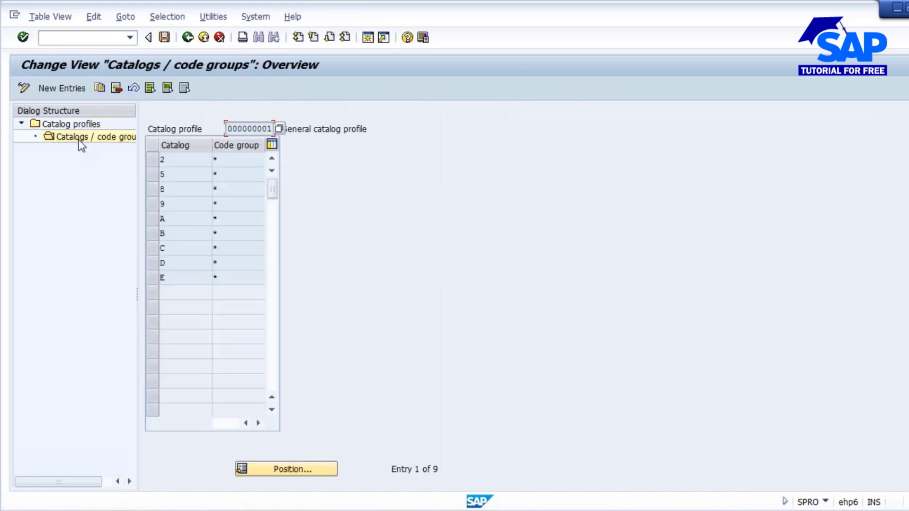
Check the profile's catalog and code group entries against the catalog selection for Coding on the Q2 notification's Subject page
{"action": "left_click", "coordinate": [162, 160]}
{"action": "left_click", "coordinate": [231, 161]}
{"action": "left_click", "coordinate": [180, 162]}
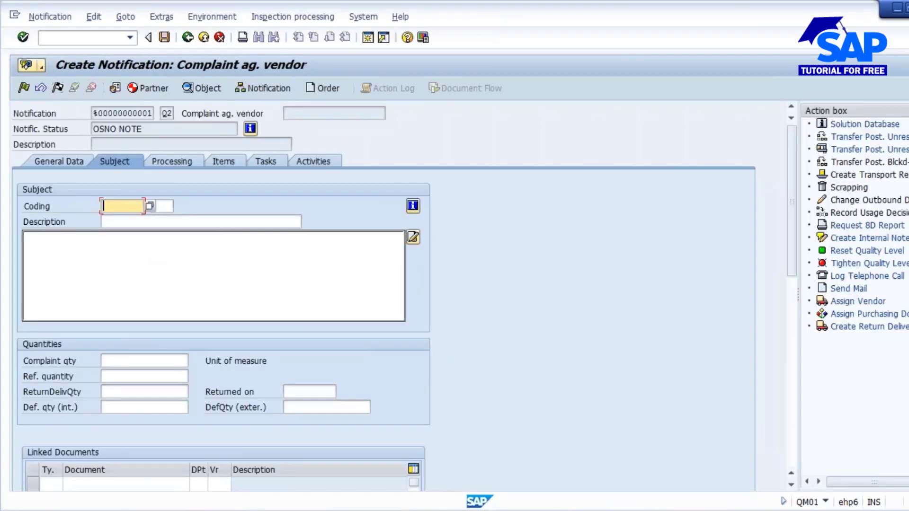
{"action": "key", "text": "F4"}
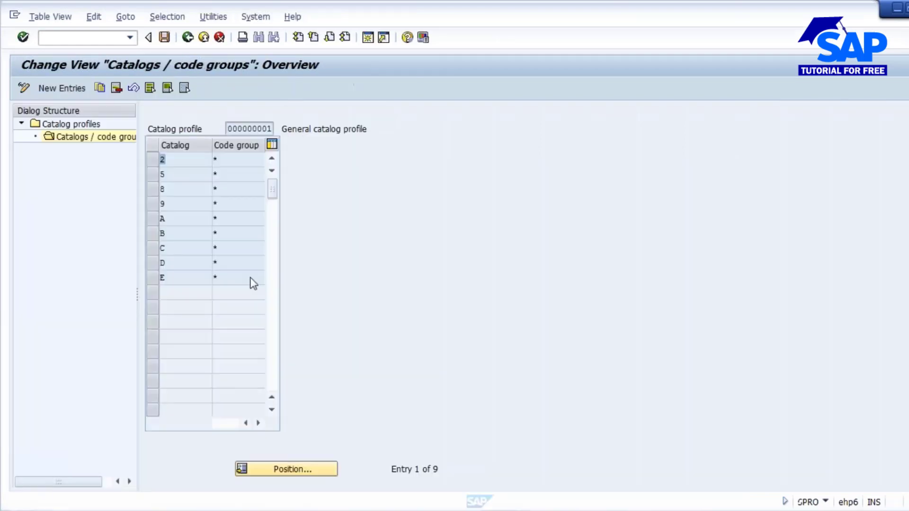
{"action": "key", "text": "Tab"}
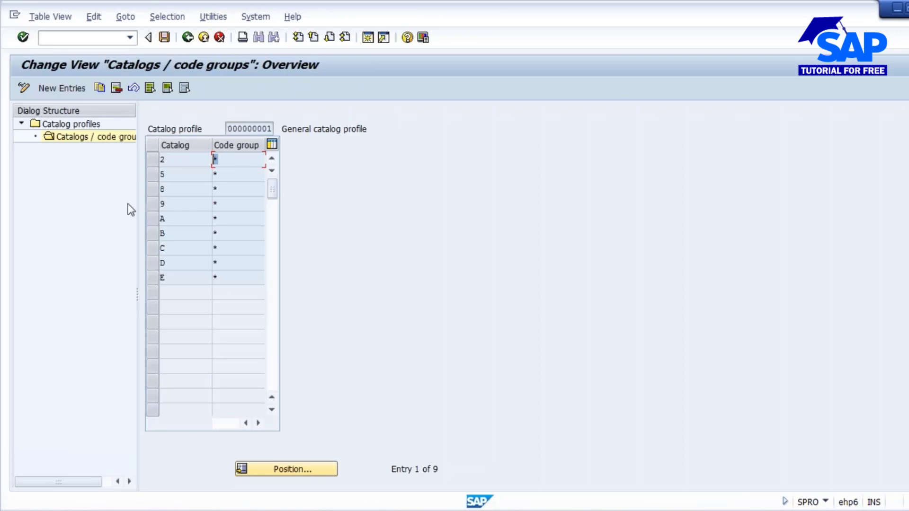
{"action": "left_click", "coordinate": [253, 132]}
Leave the catalog profile customizing, close the activity selection and return to the IMG structure
{"action": "left_click", "coordinate": [188, 38]}
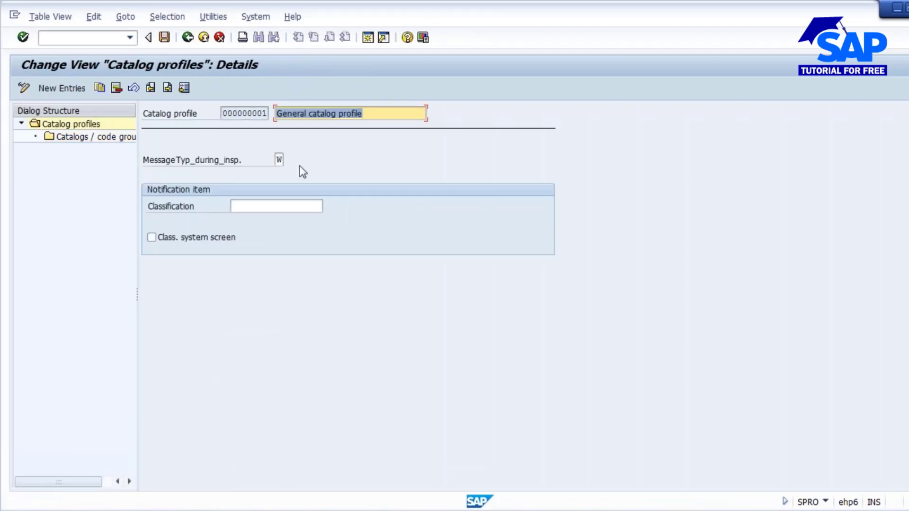
{"action": "left_click", "coordinate": [189, 38]}
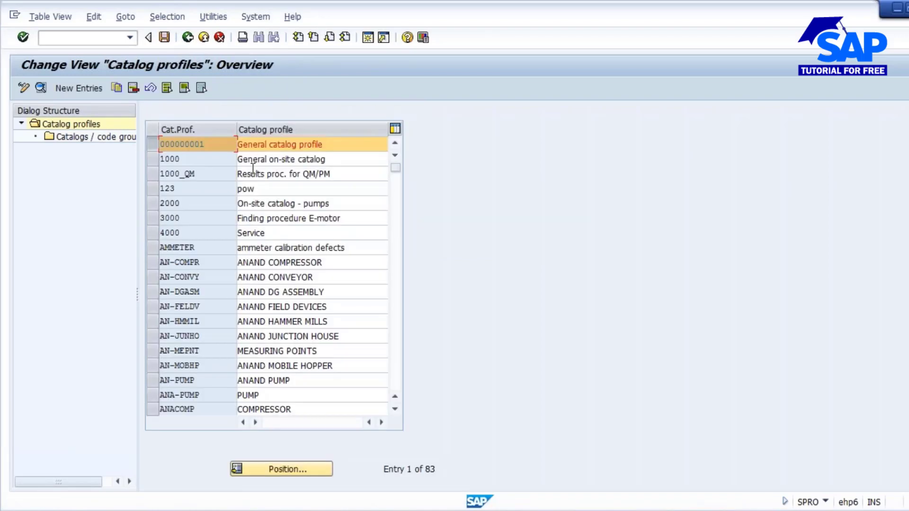
{"action": "left_click", "coordinate": [188, 38]}
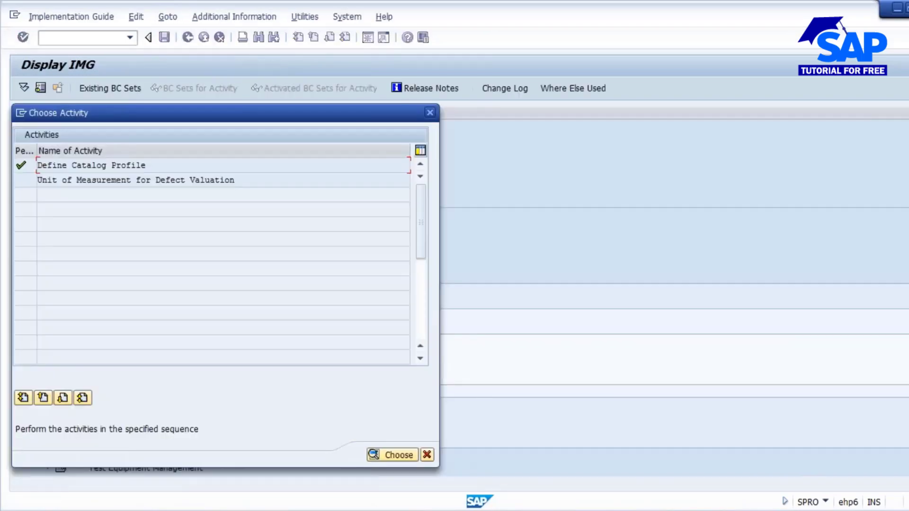
{"action": "left_click", "coordinate": [427, 455]}
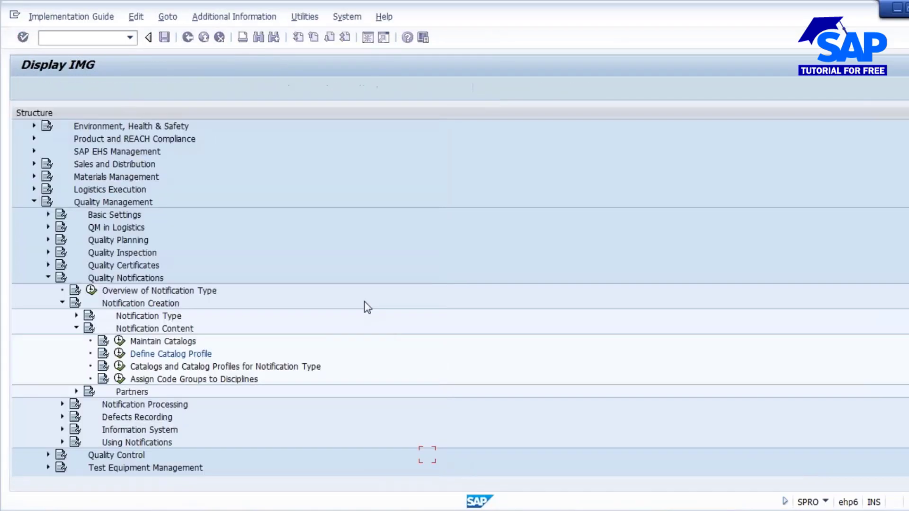
Open Define Catalogs under Maintain Catalogs, view the details of catalog type D (Coding) and return to the activity selection
{"action": "left_click", "coordinate": [119, 341]}
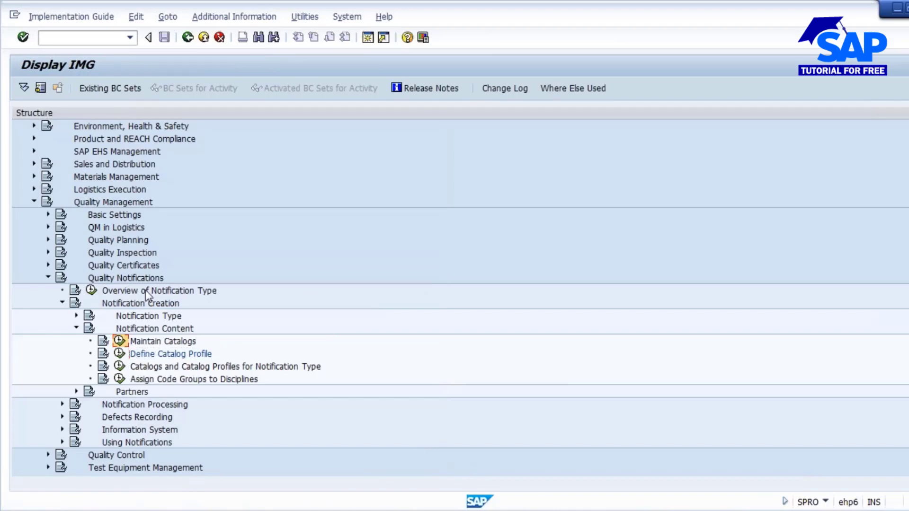
{"action": "double_click", "coordinate": [67, 165]}
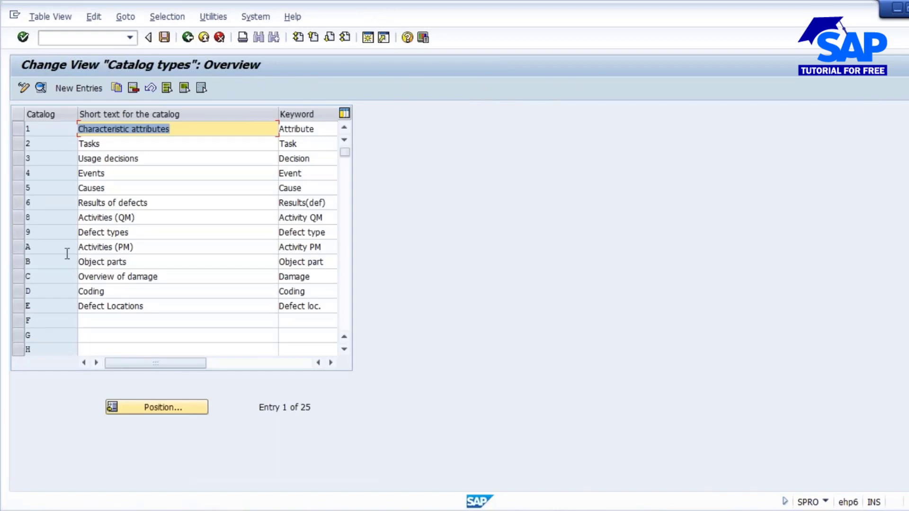
{"action": "left_click", "coordinate": [16, 291]}
{"action": "left_click", "coordinate": [40, 88]}
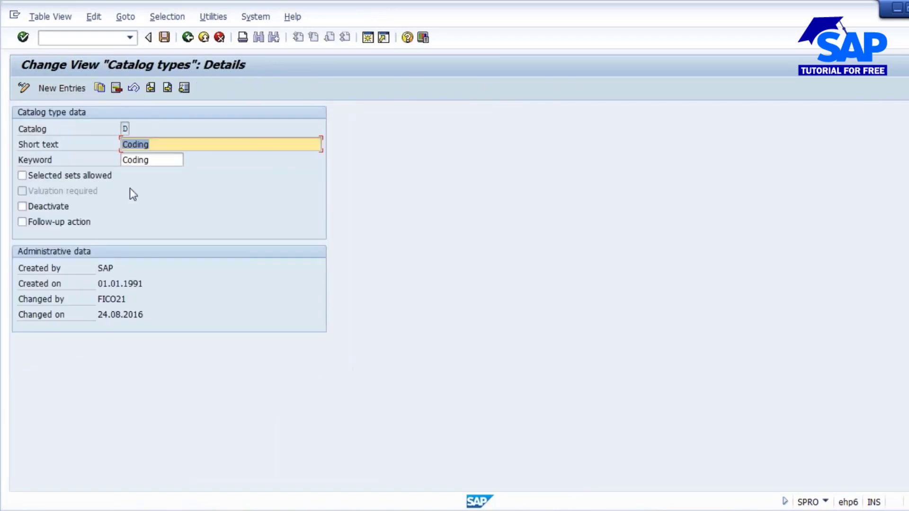
{"action": "left_click", "coordinate": [187, 37]}
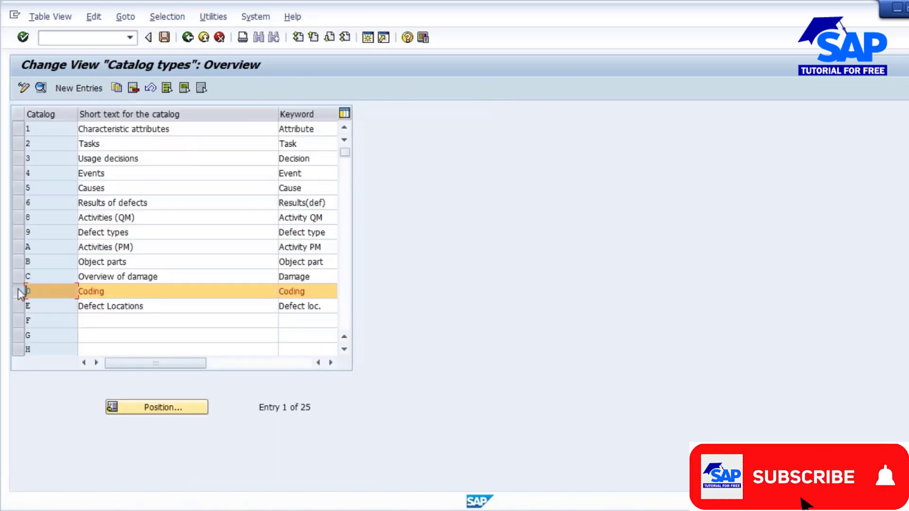
{"action": "left_click", "coordinate": [187, 37]}
Open Edit Catalogs and display all code groups (*) of catalog D (Coding)
{"action": "double_click", "coordinate": [83, 180]}
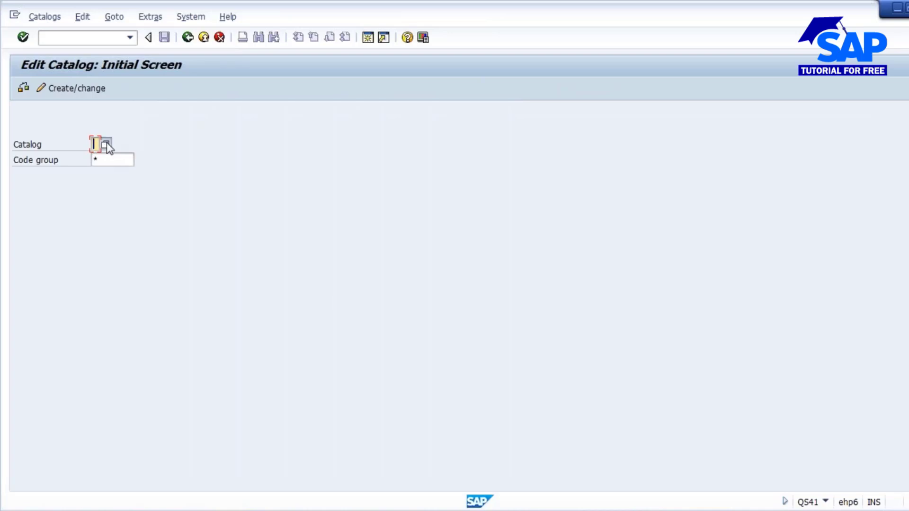
{"action": "left_click", "coordinate": [105, 144]}
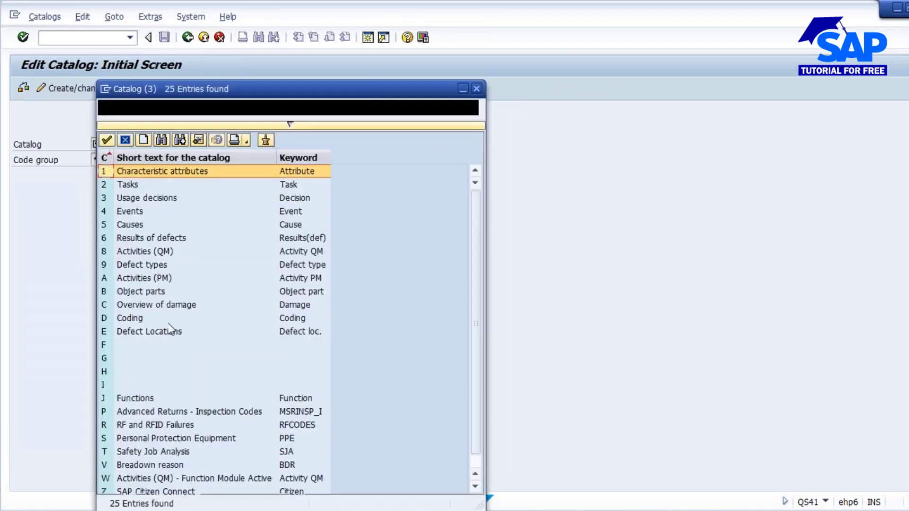
{"action": "double_click", "coordinate": [119, 317]}
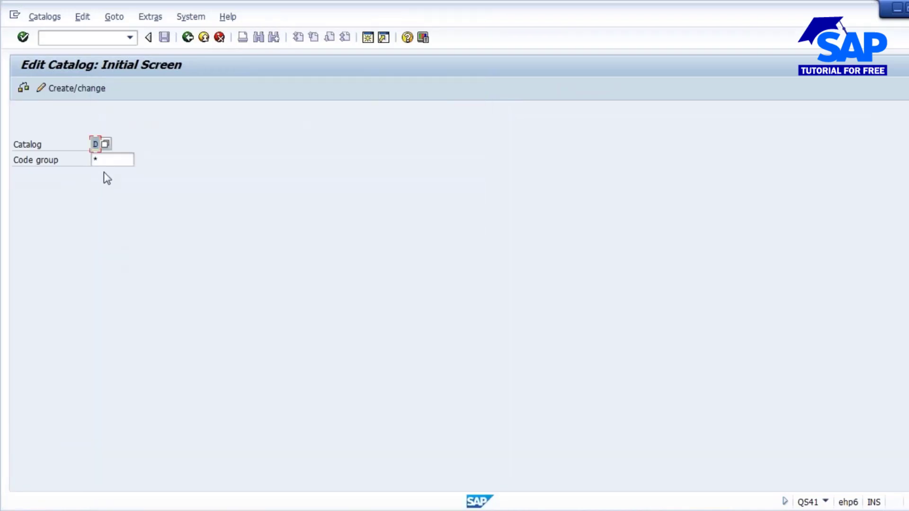
{"action": "key", "text": "Return"}
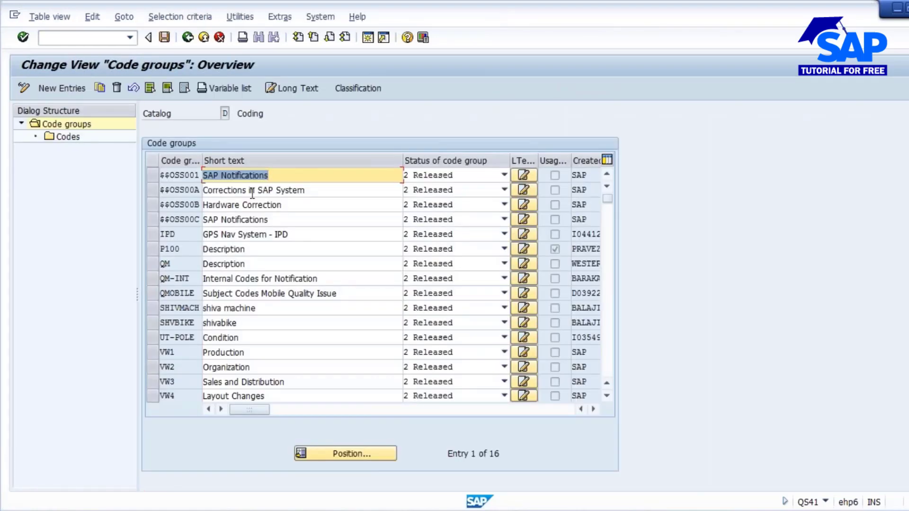
Compare the Coding catalog's code groups with those offered in the Q2 notification's catalog selection
{"action": "scroll", "coordinate": [252, 193], "scroll_direction": "down", "scroll_amount": 1}
{"action": "scroll", "coordinate": [252, 193], "scroll_direction": "up", "scroll_amount": 1}
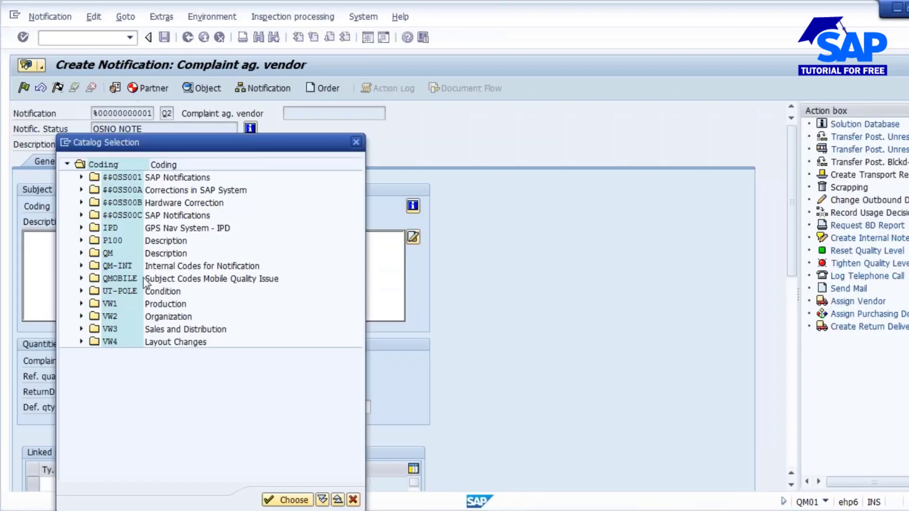
{"action": "left_click", "coordinate": [174, 177]}
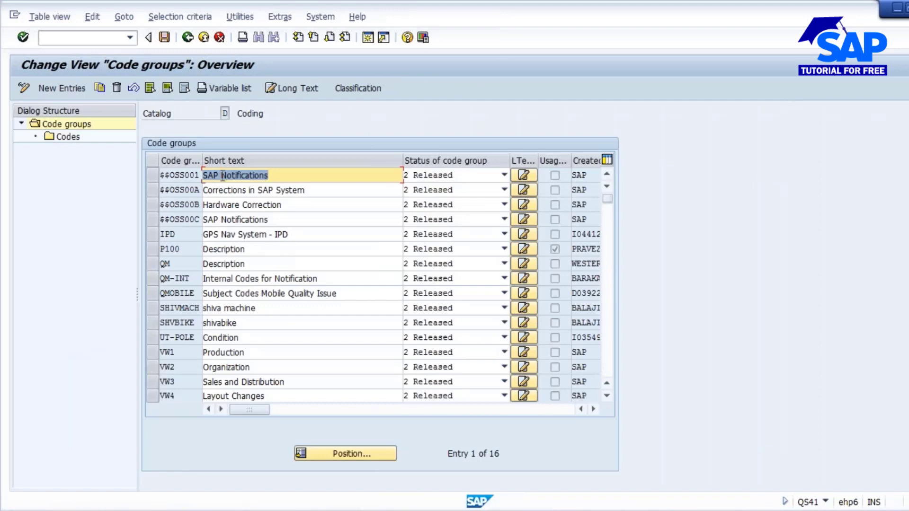
{"action": "left_click", "coordinate": [222, 177]}
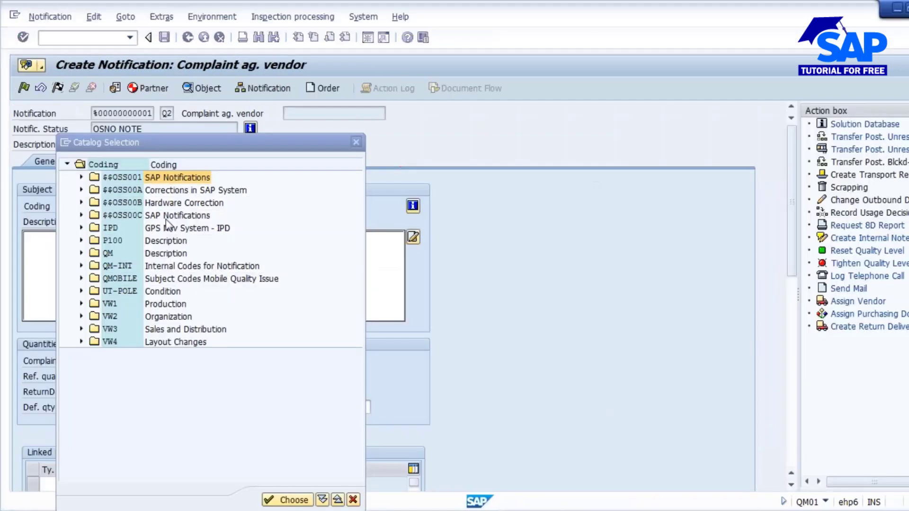
{"action": "key", "text": "Down"}
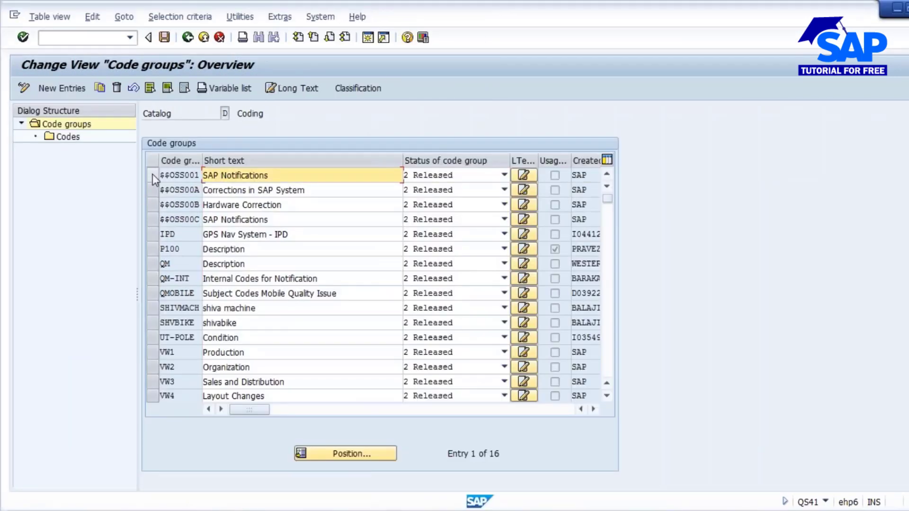
Display the codes of code group $$OSS001, compare them with the notification's catalog selection and close that selection without choosing a code
{"action": "left_click", "coordinate": [152, 175]}
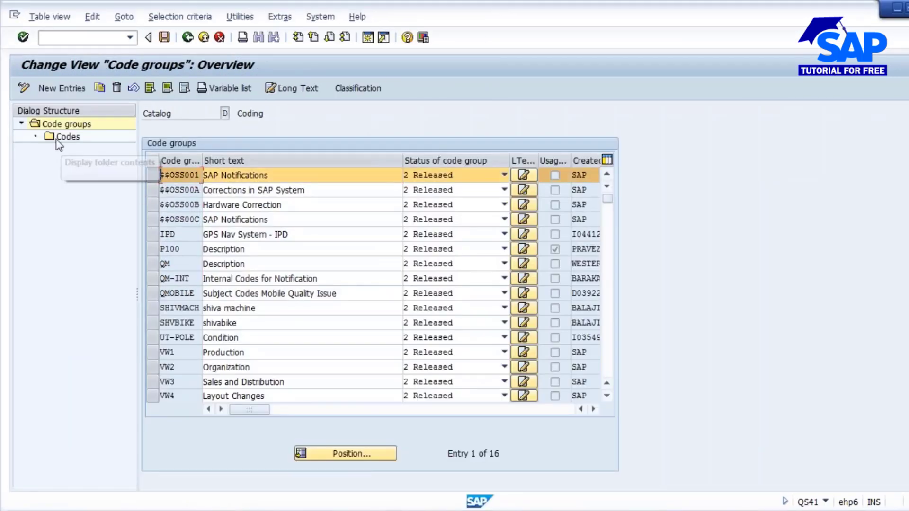
{"action": "double_click", "coordinate": [66, 138]}
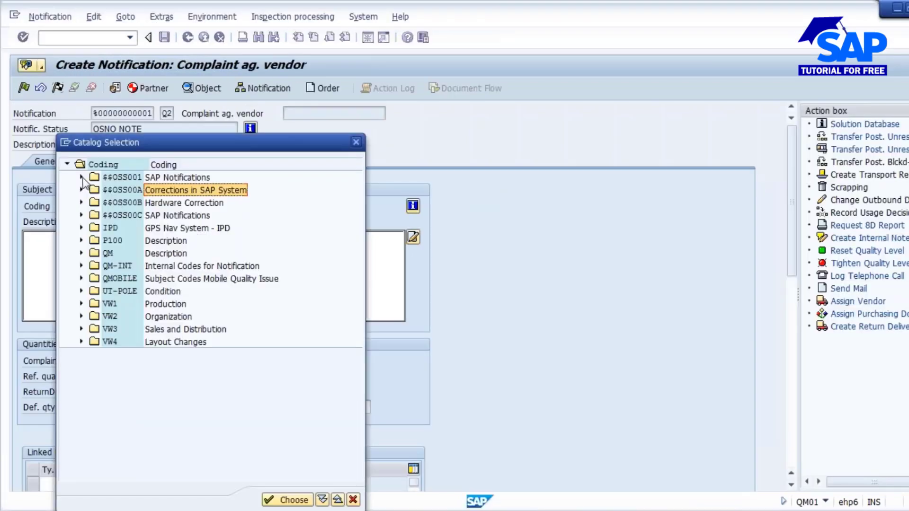
{"action": "left_click", "coordinate": [81, 177]}
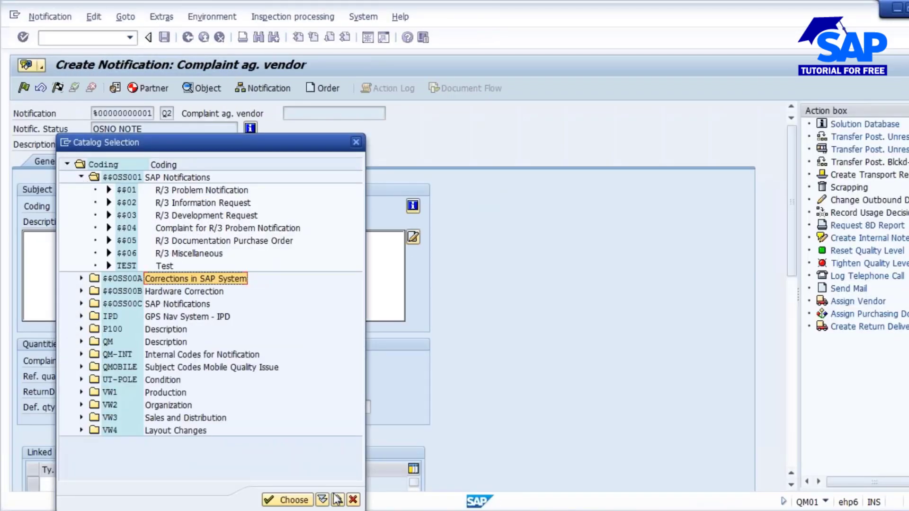
{"action": "left_click", "coordinate": [354, 500]}
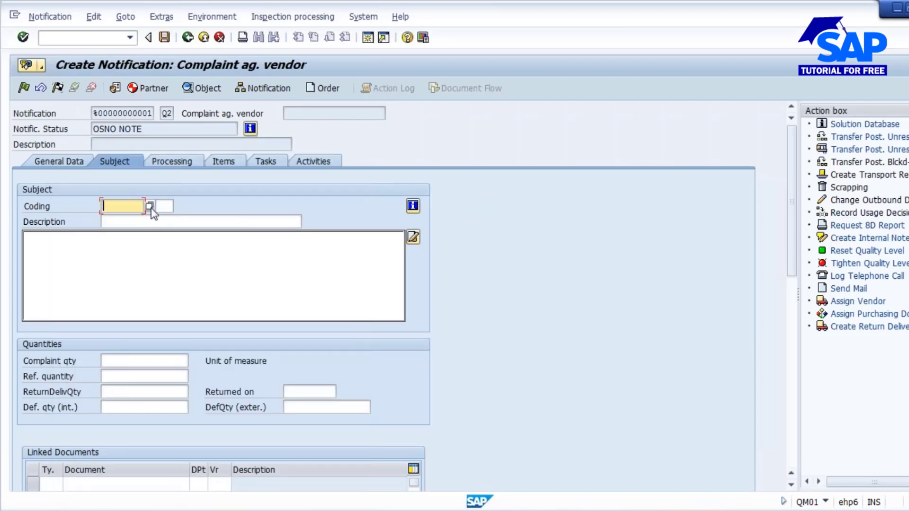
View the notification's Processing and Items pages, examine the defect location catalog selection for an item and close it without choosing a code
{"action": "left_click", "coordinate": [175, 161]}
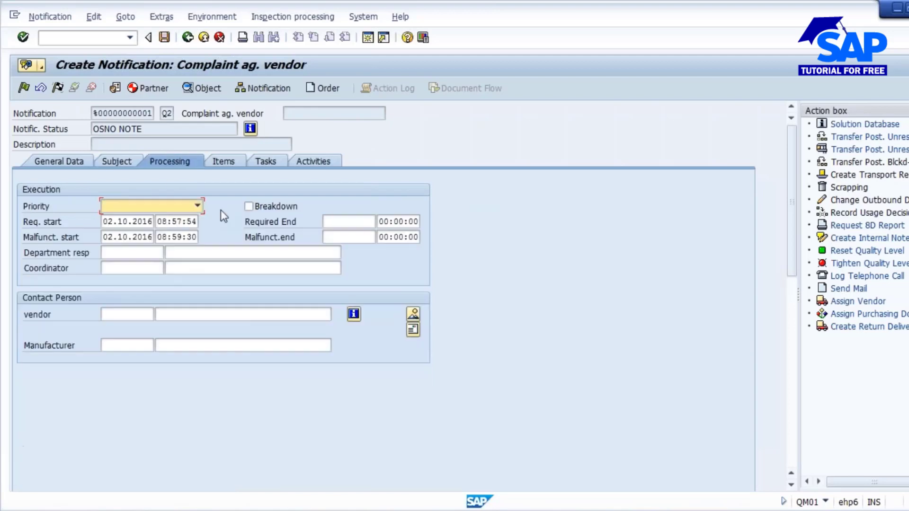
{"action": "left_click", "coordinate": [223, 161]}
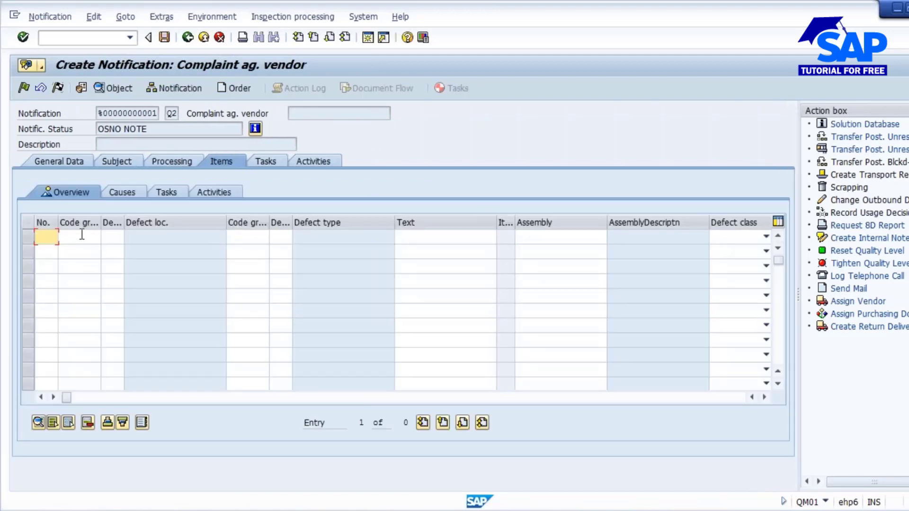
{"action": "double_click", "coordinate": [204, 262]}
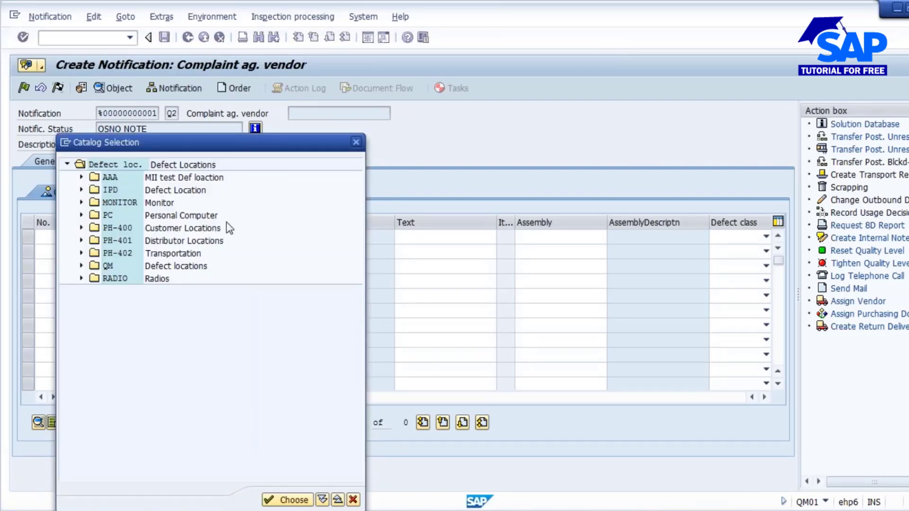
{"action": "left_click", "coordinate": [353, 500]}
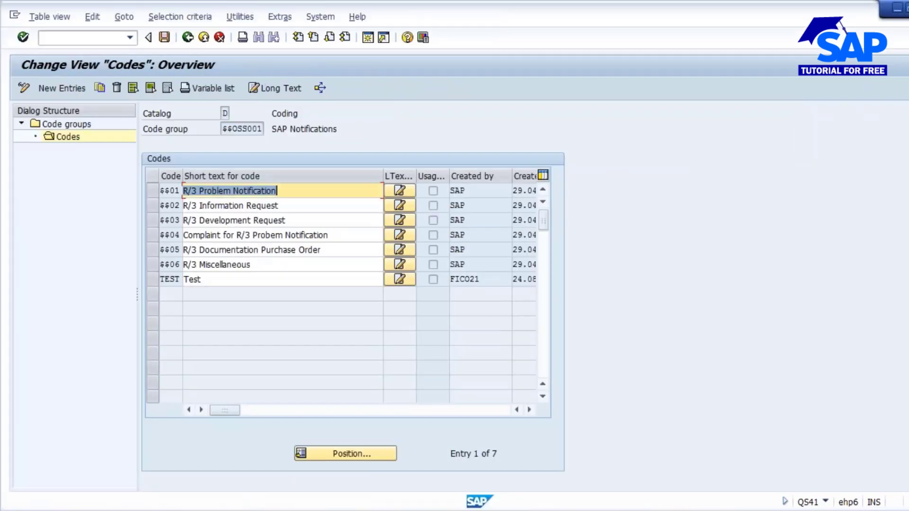
Leave the catalog editing, close the activity selection and collapse Notification Content in the IMG structure
{"action": "left_click", "coordinate": [188, 37]}
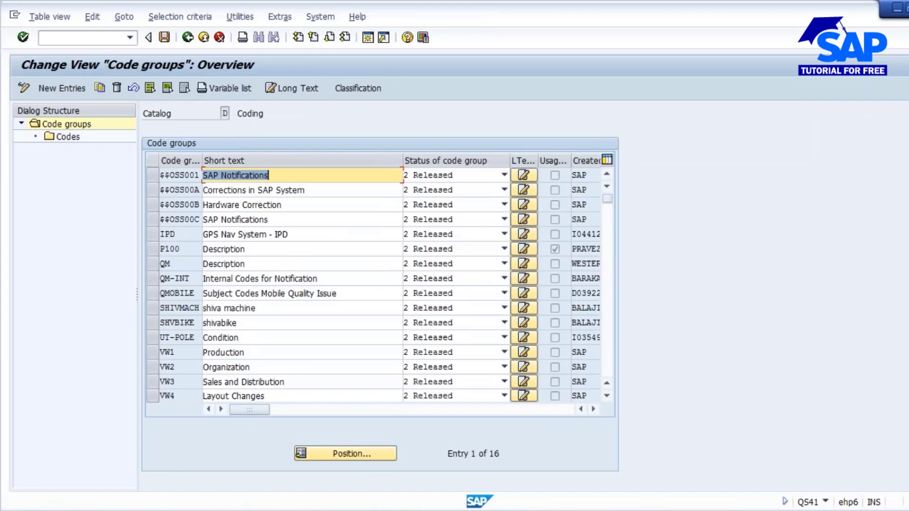
{"action": "left_click", "coordinate": [187, 37]}
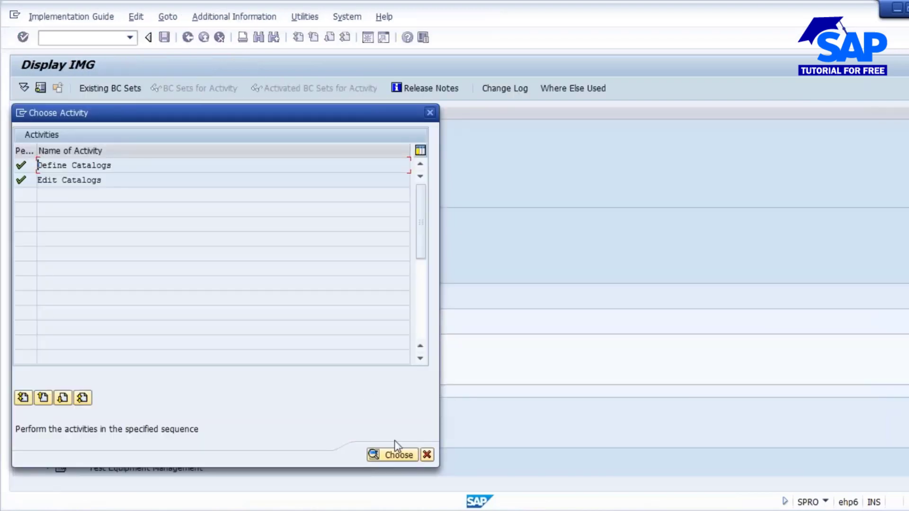
{"action": "left_click", "coordinate": [427, 454]}
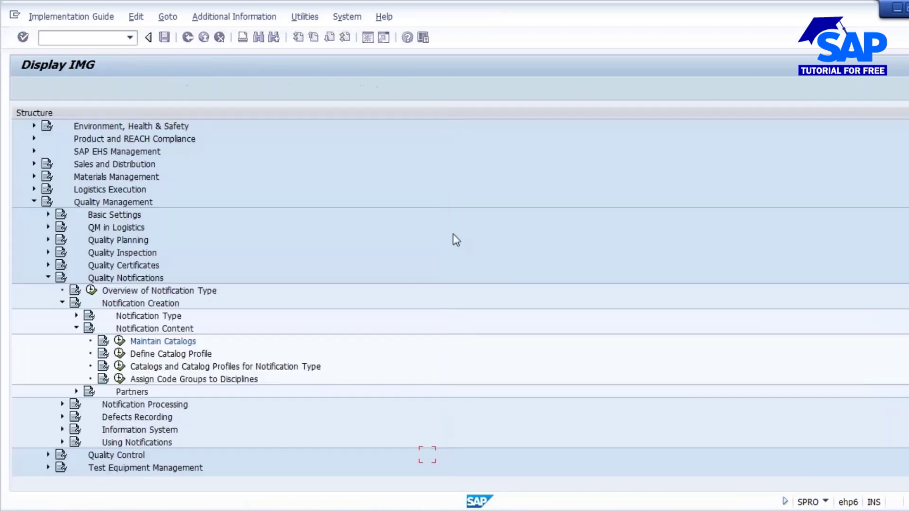
{"action": "left_click", "coordinate": [76, 328]}
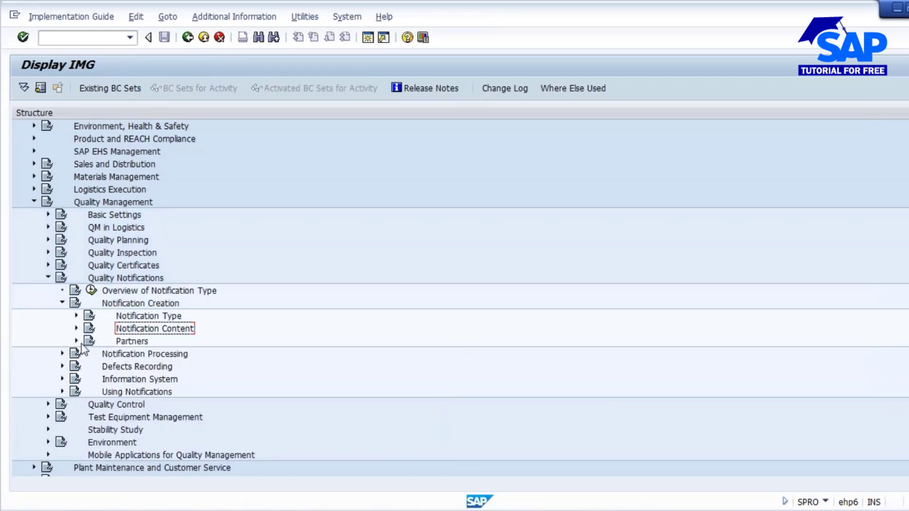
{"action": "left_click", "coordinate": [76, 316]}
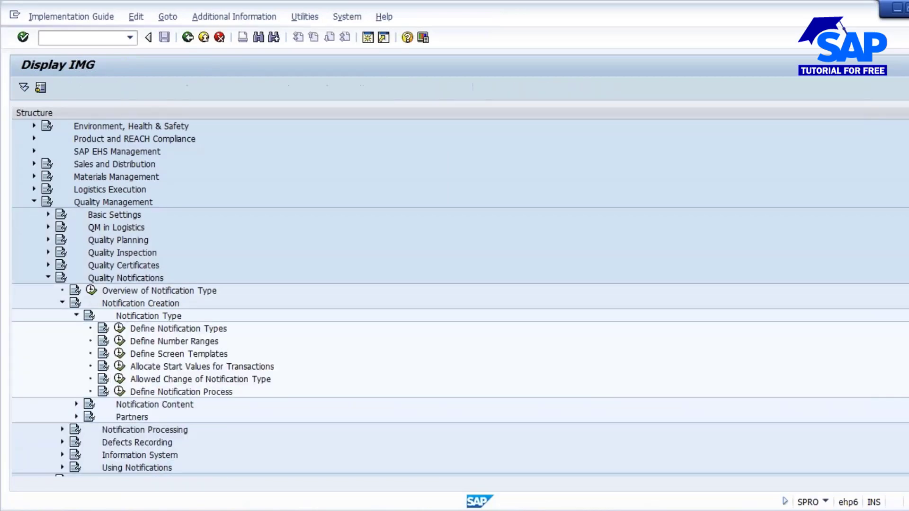
{"action": "left_click", "coordinate": [120, 328]}
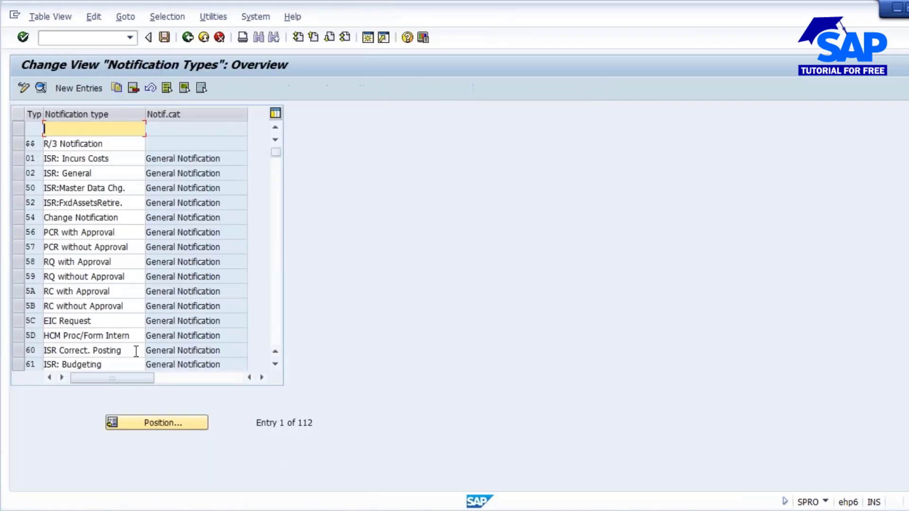
{"action": "left_click", "coordinate": [188, 37]}
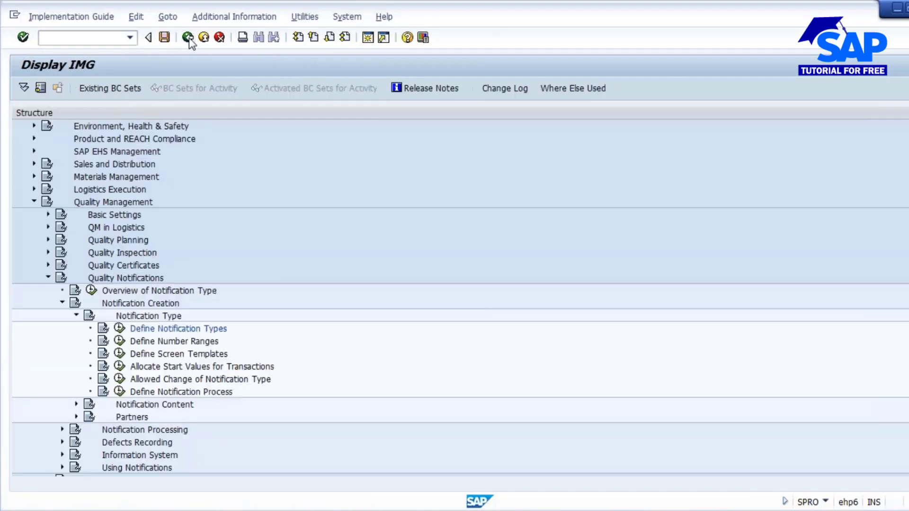
{"action": "left_click", "coordinate": [76, 315]}
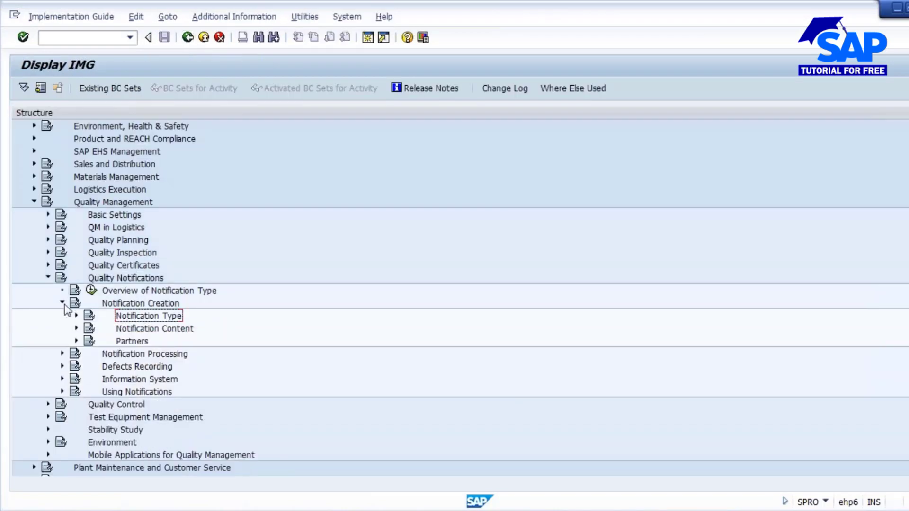
Open the Overview of Notification Type activity, select notification type Q2 and highlight its Priority Type entry in the widened dialog structure
{"action": "left_click", "coordinate": [62, 303]}
{"action": "left_click", "coordinate": [91, 290]}
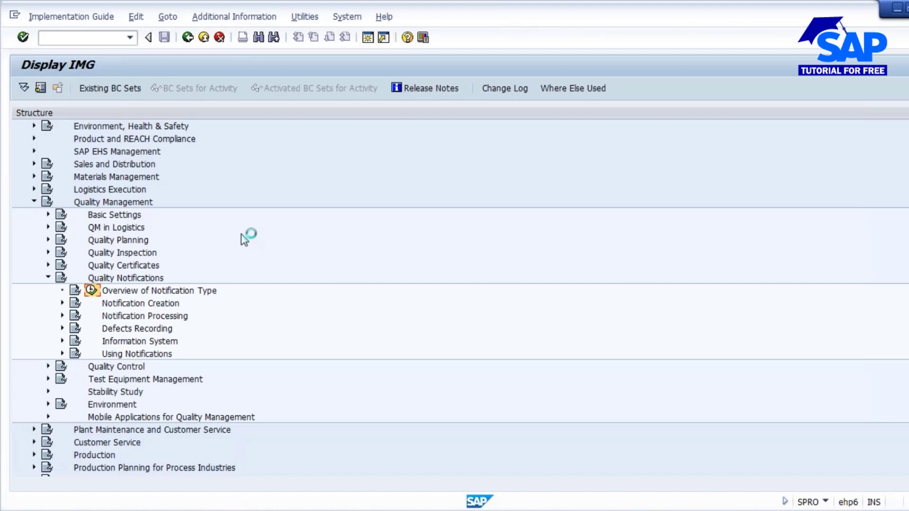
{"action": "scroll", "coordinate": [189, 303], "scroll_direction": "down", "scroll_amount": 8}
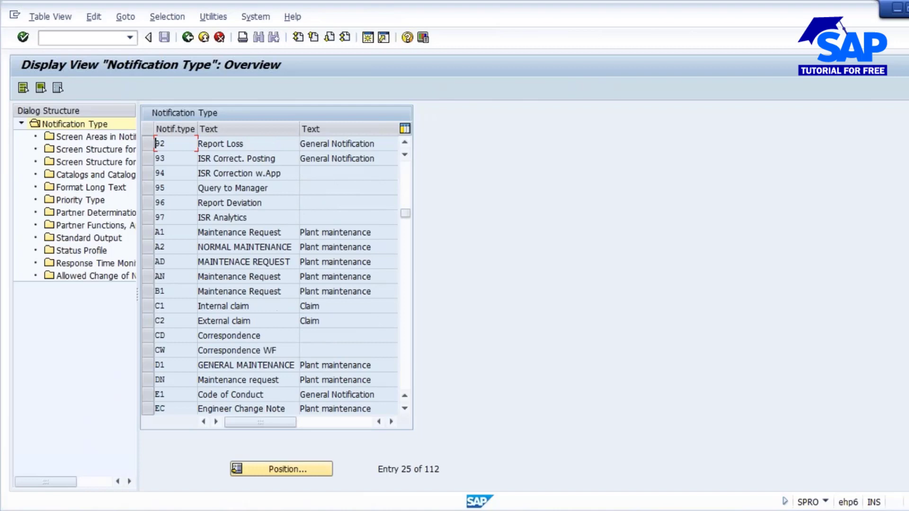
{"action": "scroll", "coordinate": [178, 351], "scroll_direction": "down", "scroll_amount": 8}
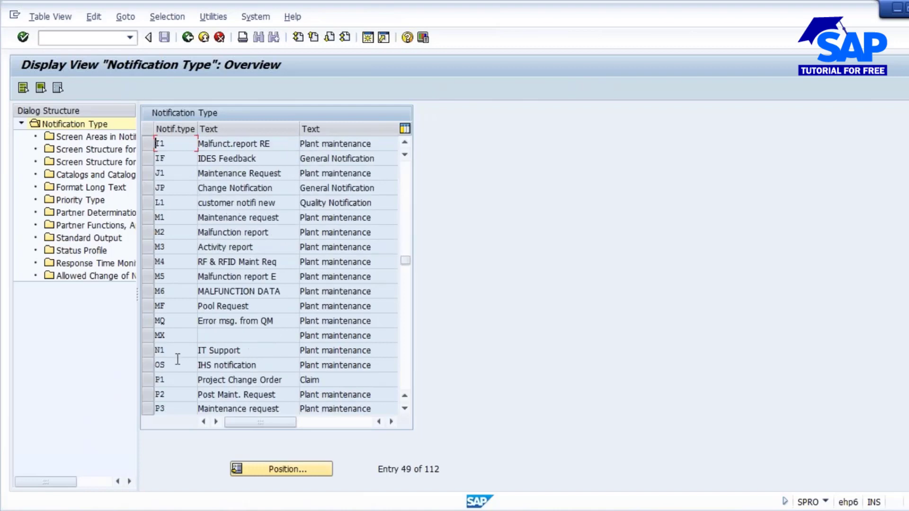
{"action": "scroll", "coordinate": [146, 342], "scroll_direction": "down", "scroll_amount": 3}
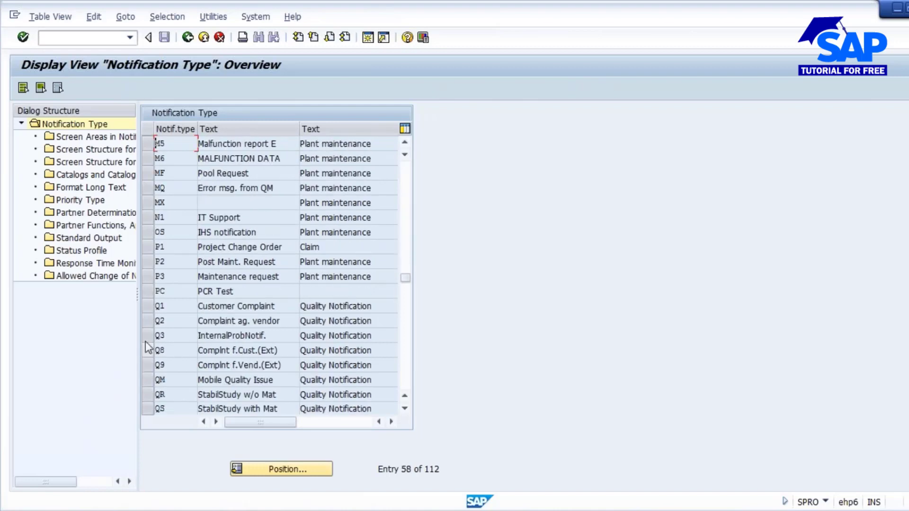
{"action": "left_click", "coordinate": [146, 322]}
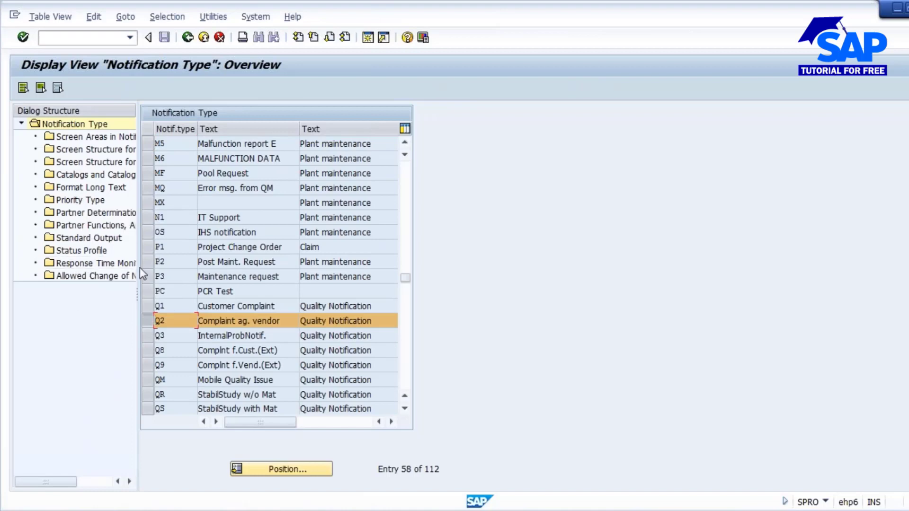
{"action": "left_click_drag", "start_coordinate": [140, 268], "coordinate": [209, 268]}
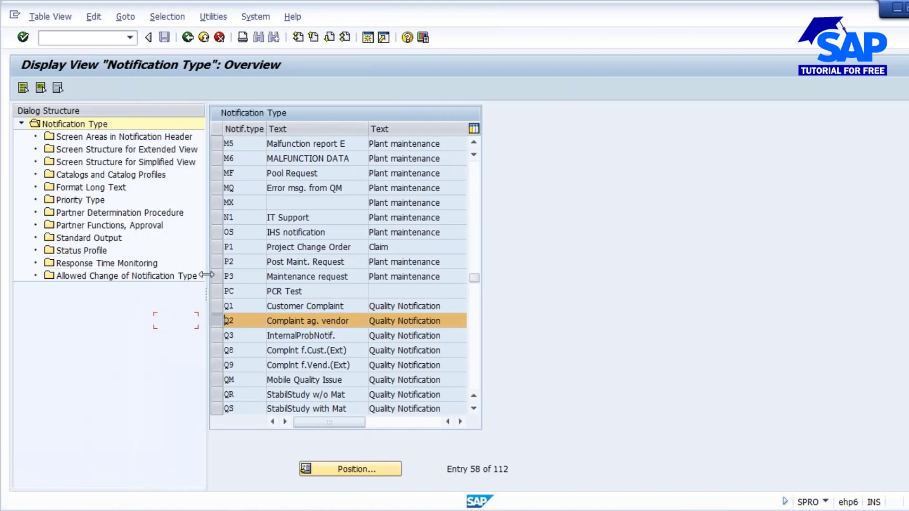
{"action": "left_click", "coordinate": [78, 201]}
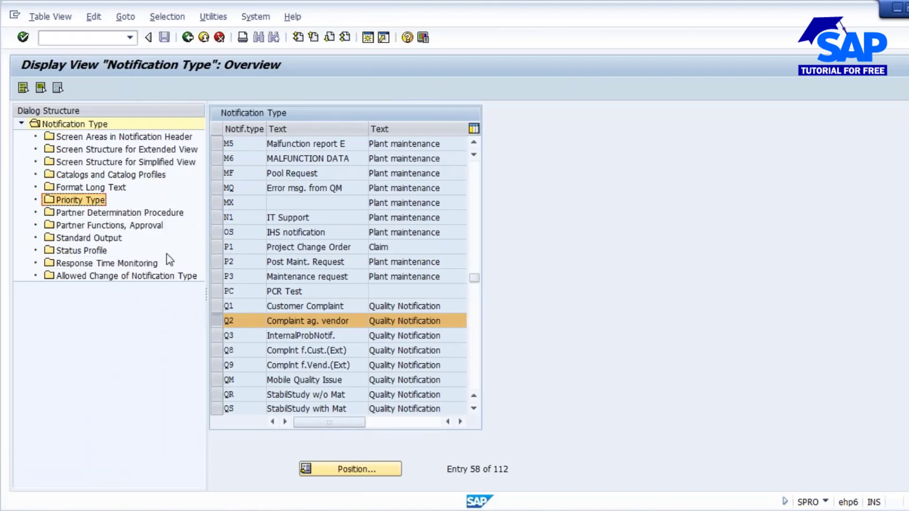
Switch to the Create Notification session and set the priority to 1 Very high in the Processing data
{"action": "mouse_move", "coordinate": [411, 508]}
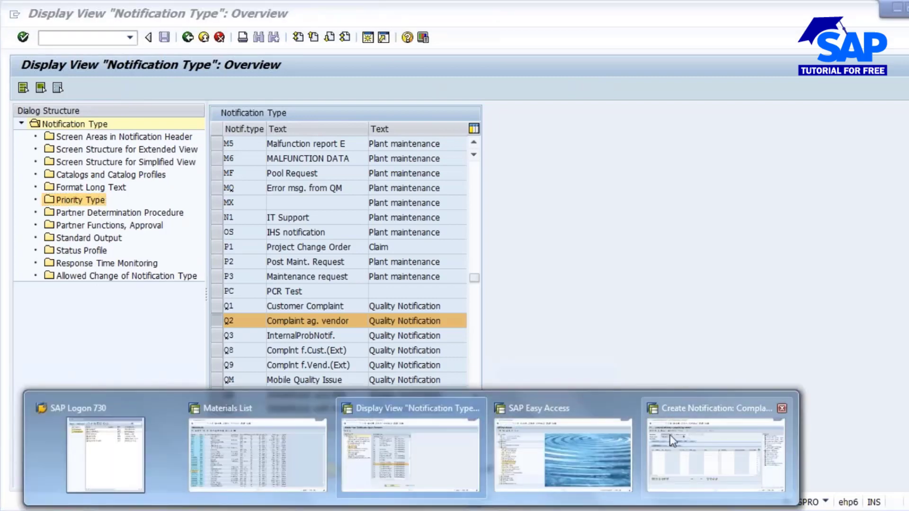
{"action": "left_click", "coordinate": [672, 440]}
{"action": "left_click", "coordinate": [114, 161]}
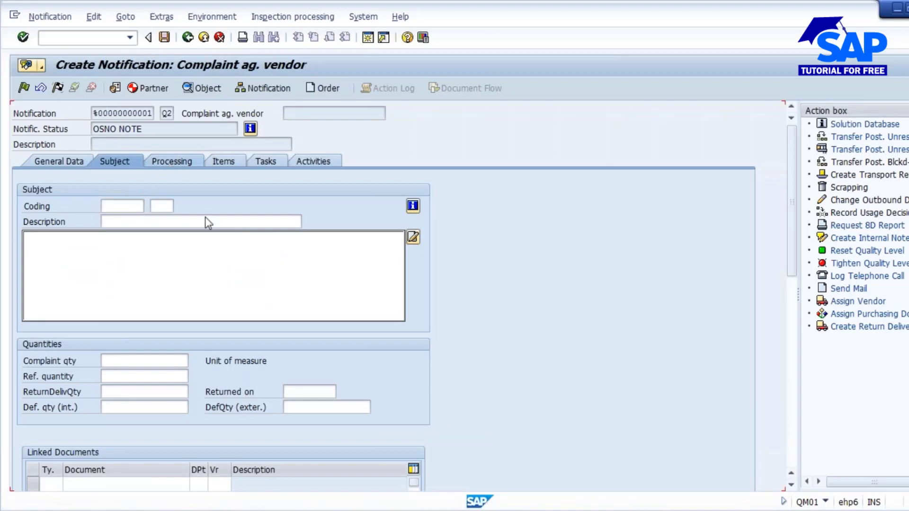
{"action": "left_click", "coordinate": [171, 161]}
{"action": "left_click", "coordinate": [197, 206]}
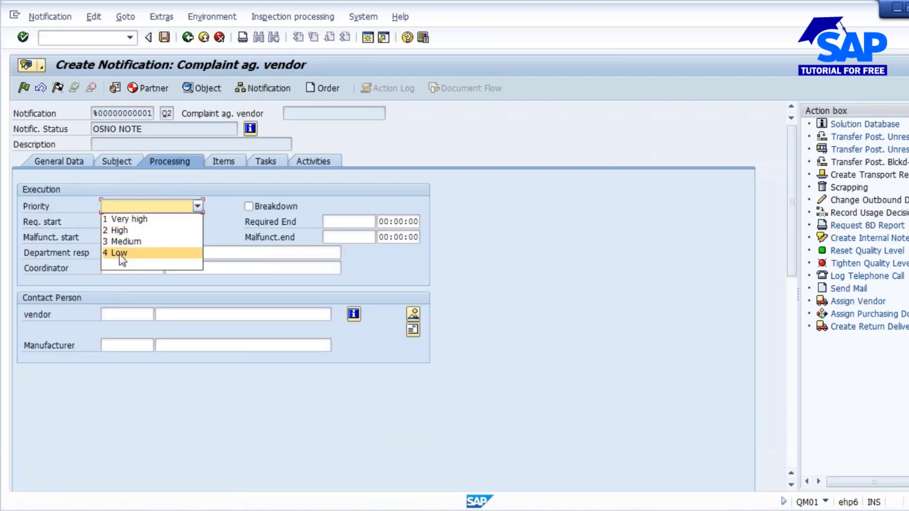
{"action": "left_click", "coordinate": [135, 220]}
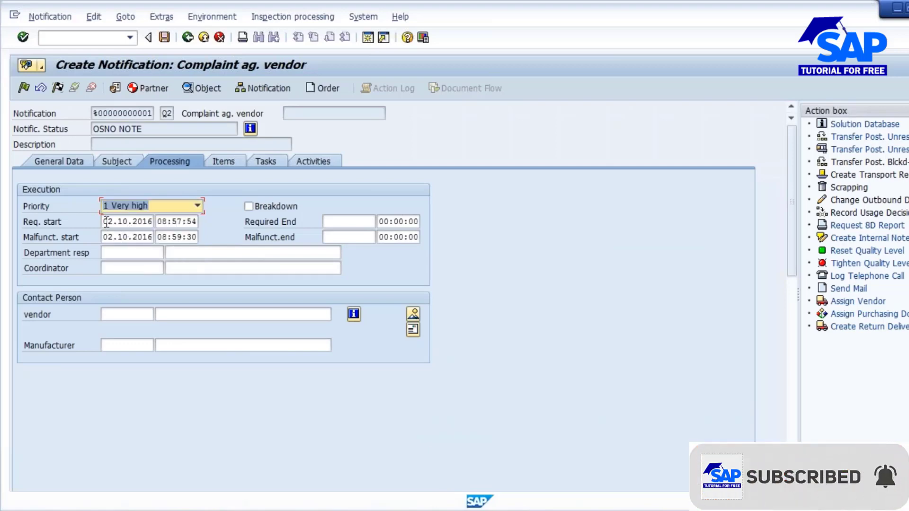
Clear the malfunction start date and time and have the notification's execution dates redetermined
{"action": "left_click", "coordinate": [107, 237]}
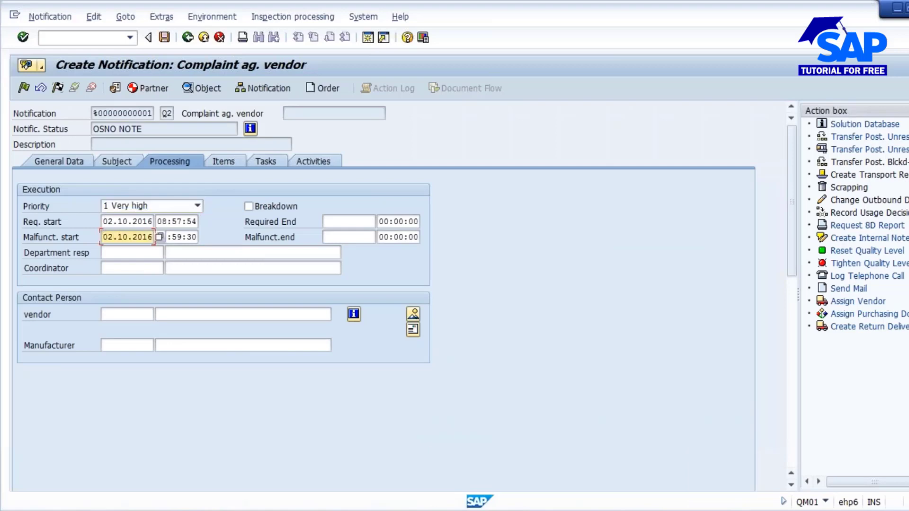
{"action": "key", "text": "Delete"}
{"action": "key", "text": "Delete"}
{"action": "key", "text": "Delete"}
{"action": "key", "text": "Delete"}
{"action": "key", "text": "Delete"}
{"action": "key", "text": "Delete"}
{"action": "key", "text": "Delete"}
{"action": "key", "text": "Delete"}
{"action": "key", "text": "Delete"}
{"action": "key", "text": "Delete"}
{"action": "left_click", "coordinate": [176, 237]}
{"action": "key", "text": "Delete"}
{"action": "key", "text": "Delete"}
{"action": "key", "text": "Delete"}
{"action": "key", "text": "Delete"}
{"action": "key", "text": "Delete"}
{"action": "key", "text": "Delete"}
{"action": "key", "text": "Delete"}
{"action": "key", "text": "Delete"}
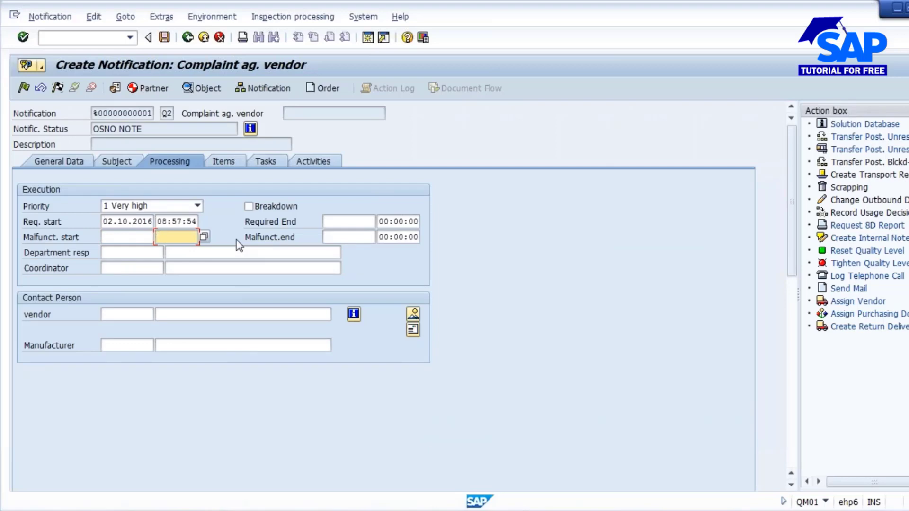
{"action": "key", "text": "Return"}
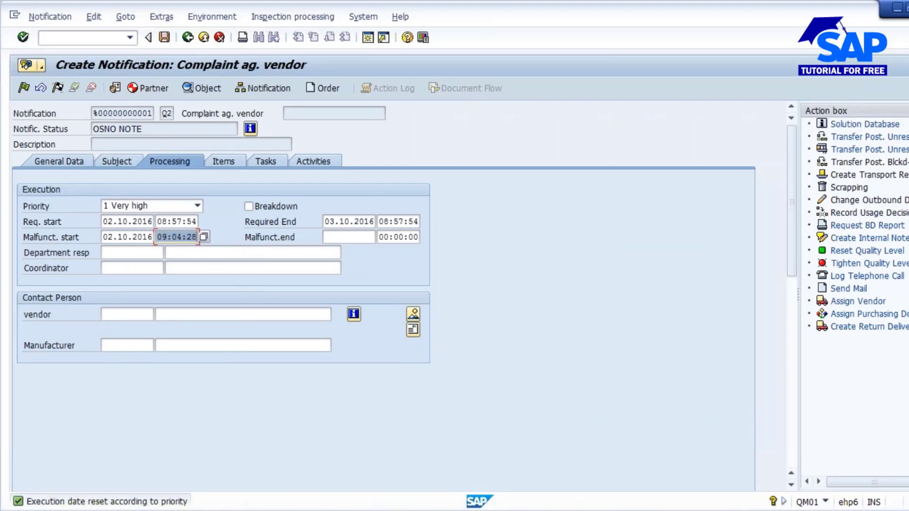
Compare the required start date with the required end date for priority 1 Very high
{"action": "left_click", "coordinate": [350, 221]}
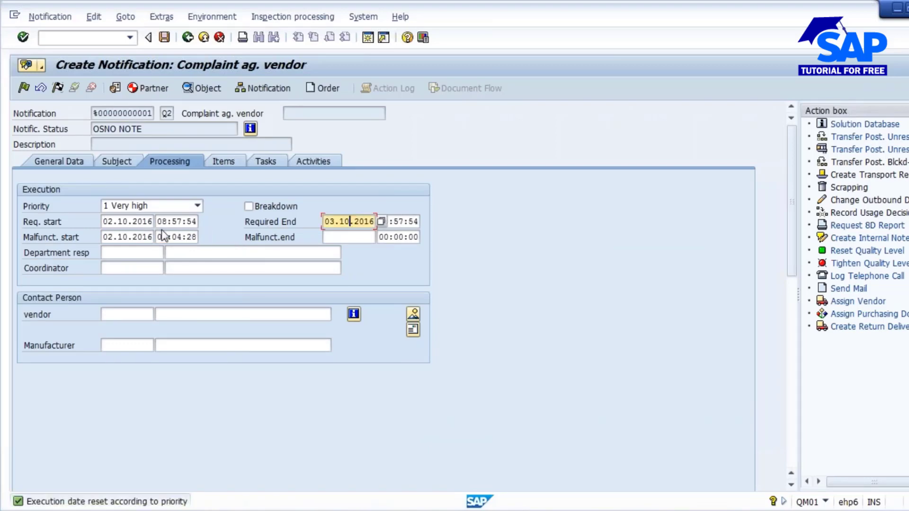
{"action": "left_click", "coordinate": [142, 222]}
{"action": "left_click", "coordinate": [340, 221]}
{"action": "left_click", "coordinate": [151, 221]}
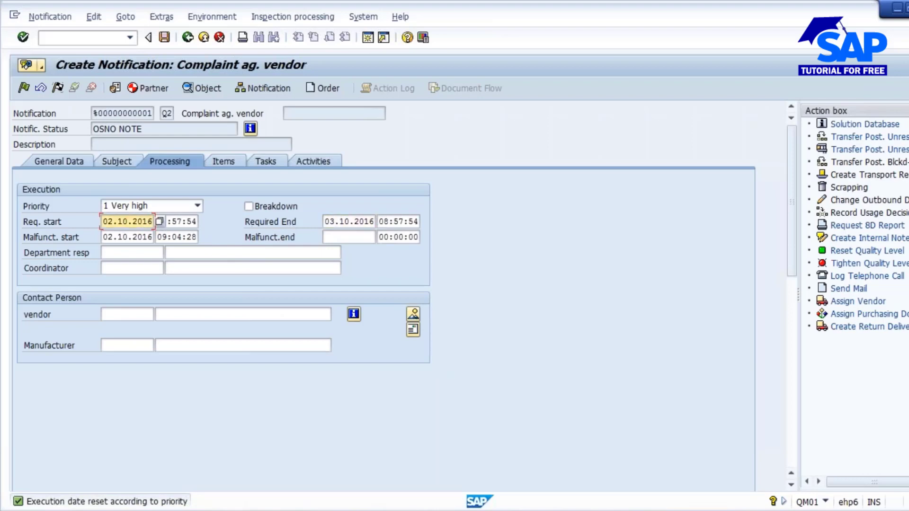
{"action": "left_click", "coordinate": [333, 218]}
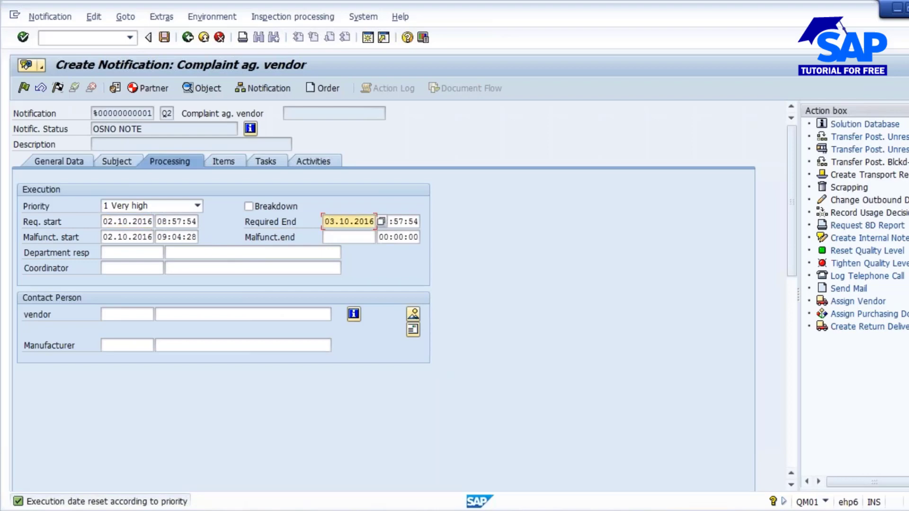
Clear the required end date and time, then set the priority to 2 High to recalculate the required end
{"action": "left_click", "coordinate": [326, 222]}
{"action": "key", "text": "Delete"}
{"action": "key", "text": "Delete"}
{"action": "key", "text": "Delete"}
{"action": "key", "text": "Delete"}
{"action": "key", "text": "Delete"}
{"action": "key", "text": "Delete"}
{"action": "key", "text": "Delete"}
{"action": "key", "text": "Delete"}
{"action": "key", "text": "Delete"}
{"action": "key", "text": "Delete"}
{"action": "key", "text": "Tab"}
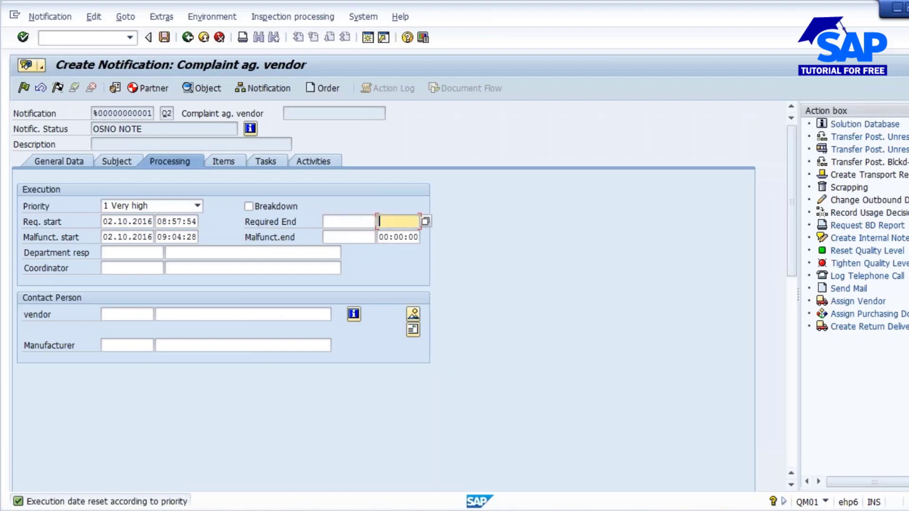
{"action": "left_click", "coordinate": [196, 206]}
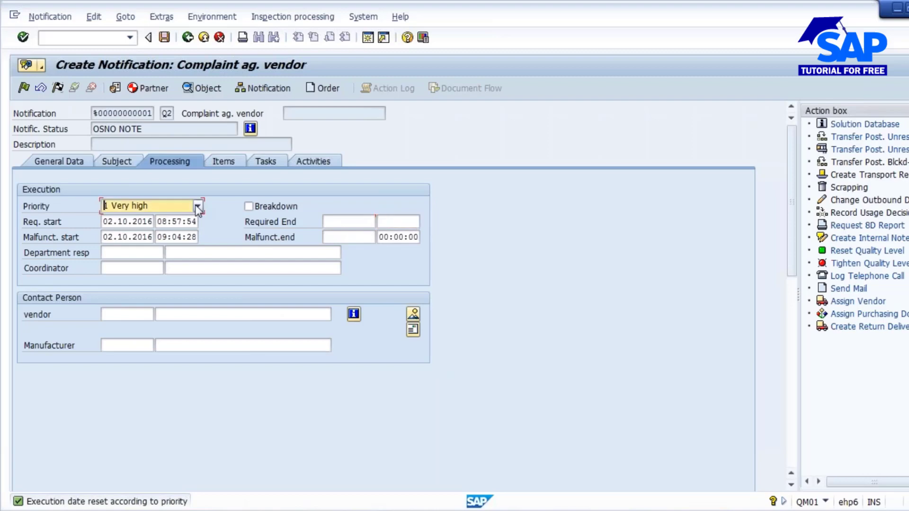
{"action": "left_click", "coordinate": [128, 231]}
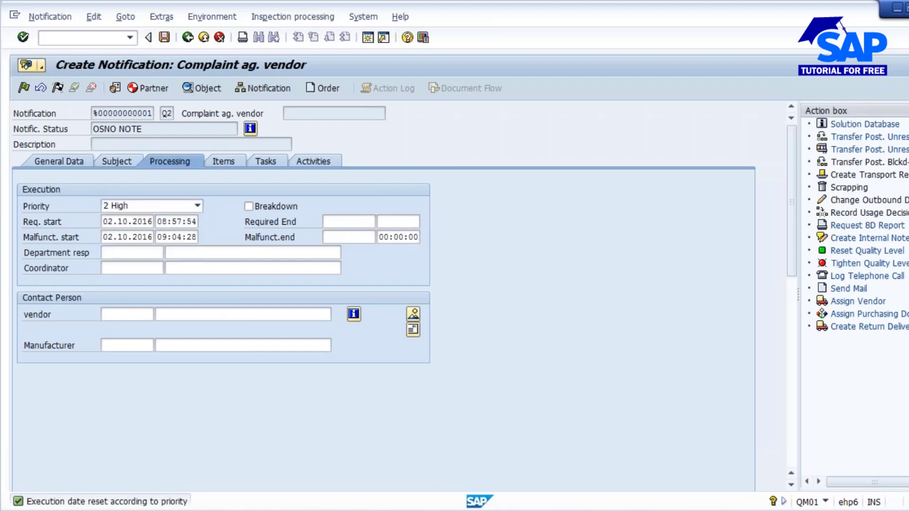
{"action": "key", "text": "Return"}
{"action": "left_click", "coordinate": [360, 221]}
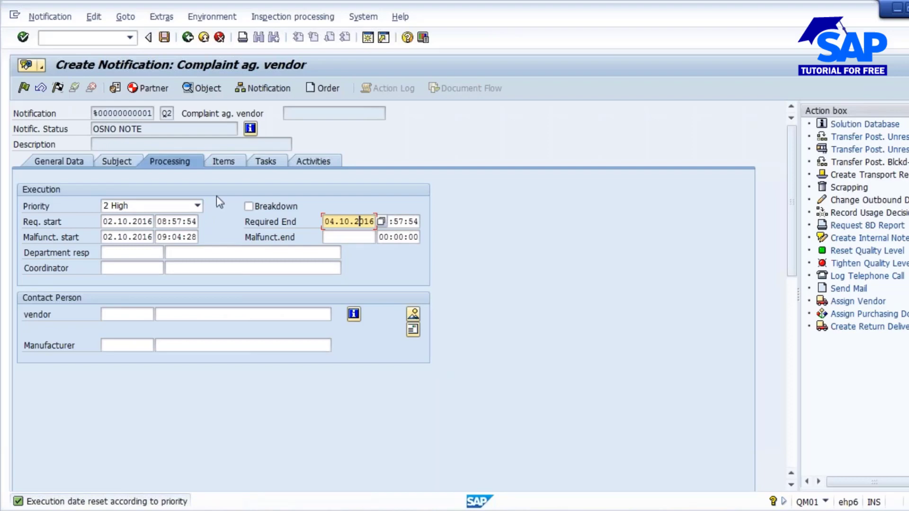
{"action": "left_click", "coordinate": [196, 208]}
{"action": "key", "text": "Escape"}
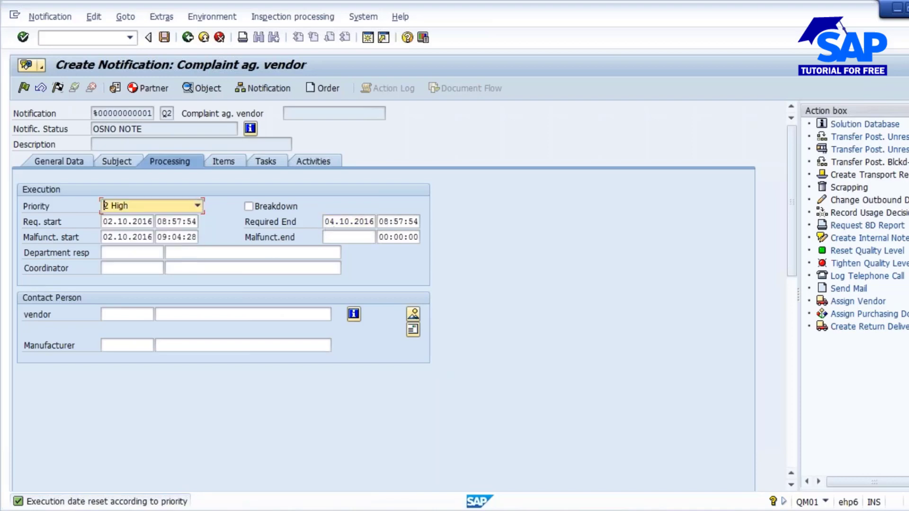
Empty the required end again, set the priority to 3 Medium and compare the recalculated end with the required start
{"action": "left_click", "coordinate": [325, 221]}
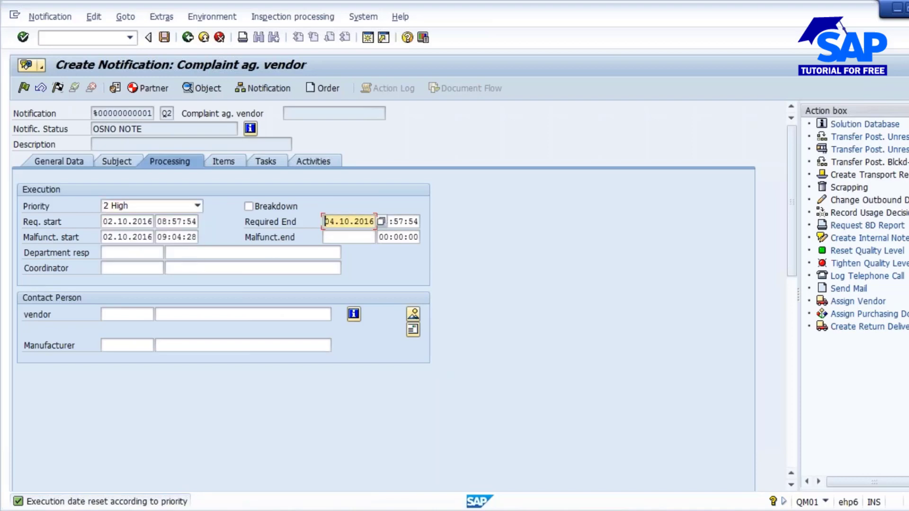
{"action": "key", "text": "Delete"}
{"action": "key", "text": "Delete"}
{"action": "key", "text": "Delete"}
{"action": "key", "text": "Delete"}
{"action": "key", "text": "Delete"}
{"action": "key", "text": "Delete"}
{"action": "key", "text": "Delete"}
{"action": "key", "text": "Delete"}
{"action": "key", "text": "Delete"}
{"action": "key", "text": "Delete"}
{"action": "key", "text": "Tab"}
{"action": "key", "text": "Delete"}
{"action": "key", "text": "Delete"}
{"action": "key", "text": "Delete"}
{"action": "key", "text": "Delete"}
{"action": "key", "text": "Delete"}
{"action": "key", "text": "Delete"}
{"action": "key", "text": "Delete"}
{"action": "key", "text": "Delete"}
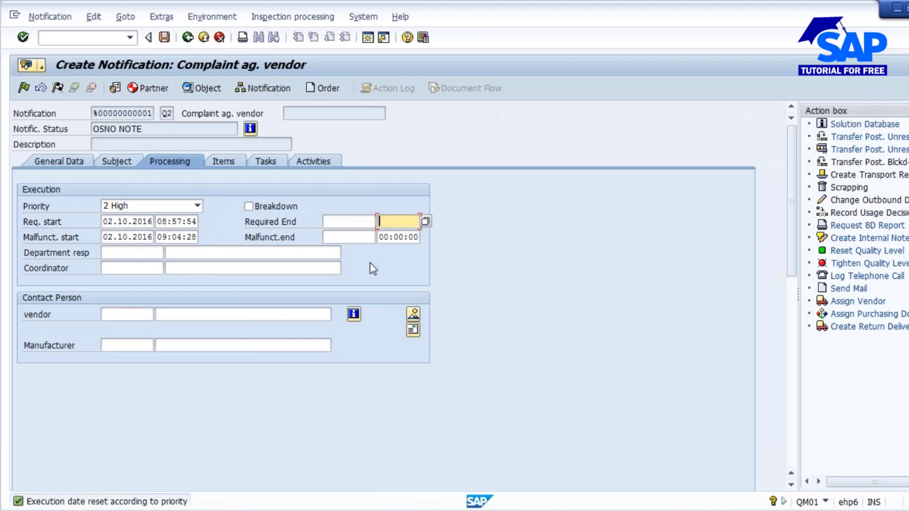
{"action": "left_click", "coordinate": [197, 206]}
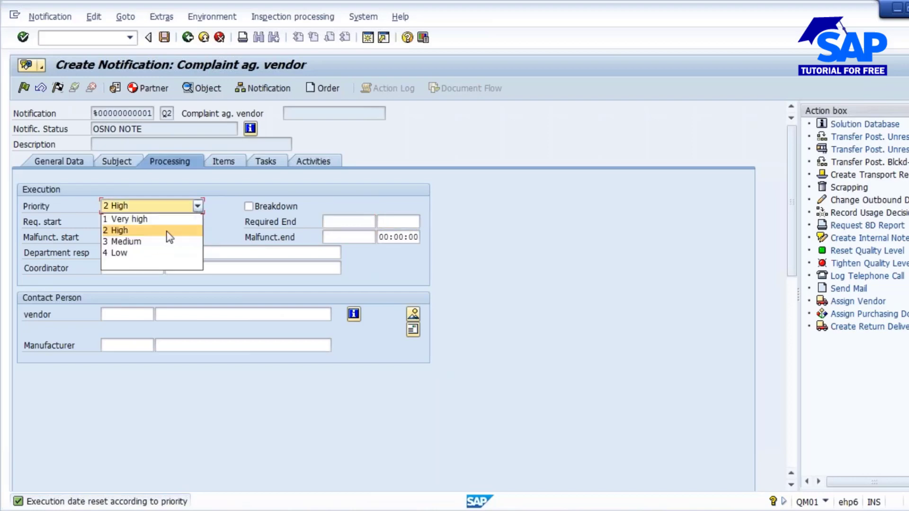
{"action": "left_click", "coordinate": [142, 242]}
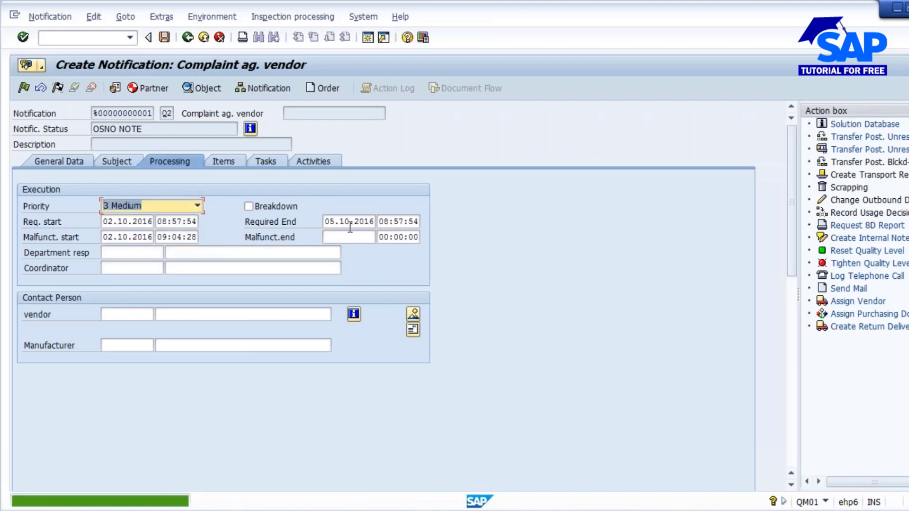
{"action": "left_click", "coordinate": [340, 221]}
{"action": "left_click", "coordinate": [137, 221]}
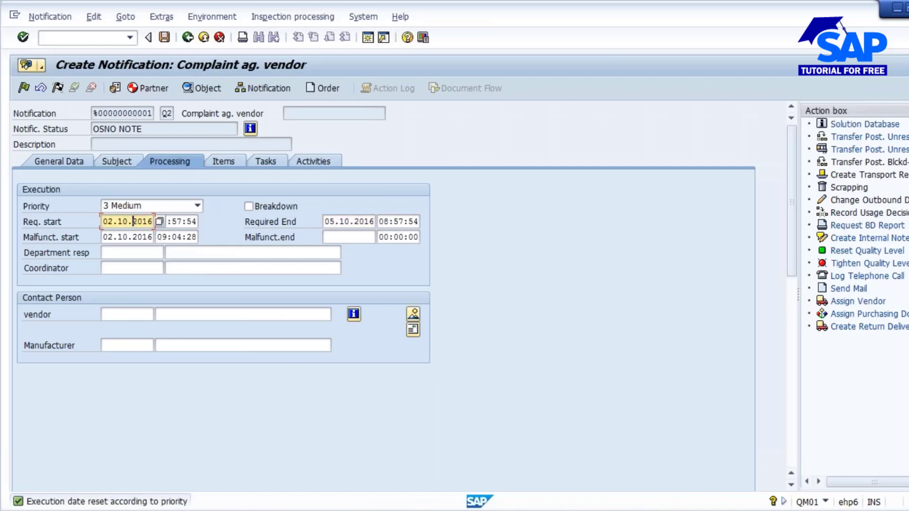
Remove the required end date and time, set the priority to 4 Low and have the required dates recalculated
{"action": "left_click", "coordinate": [333, 221]}
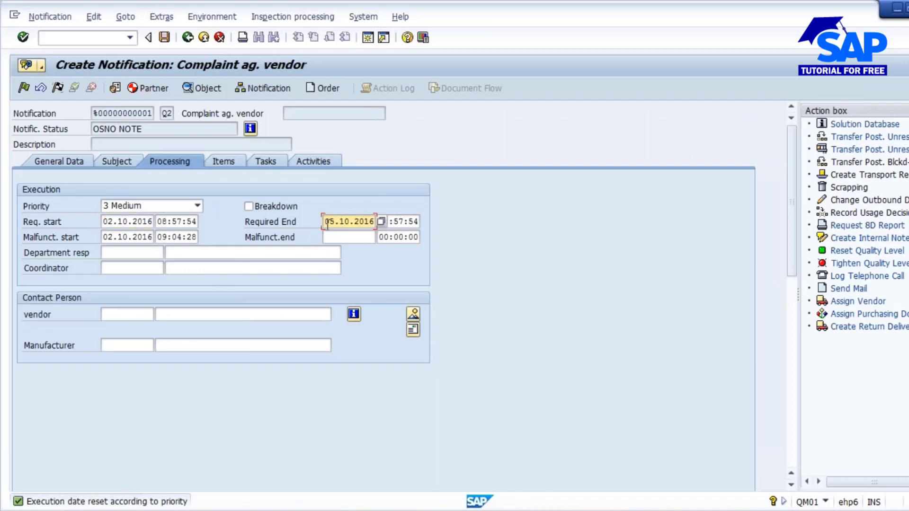
{"action": "key", "text": "shift+End"}
{"action": "key", "text": "Delete"}
{"action": "key", "text": "Tab"}
{"action": "key", "text": "shift+End"}
{"action": "key", "text": "Delete"}
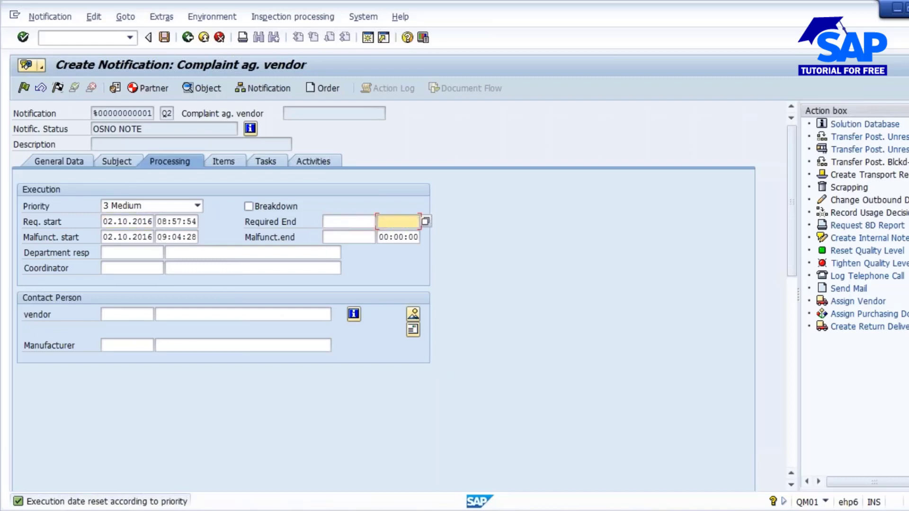
{"action": "left_click", "coordinate": [193, 206]}
{"action": "left_click", "coordinate": [123, 251]}
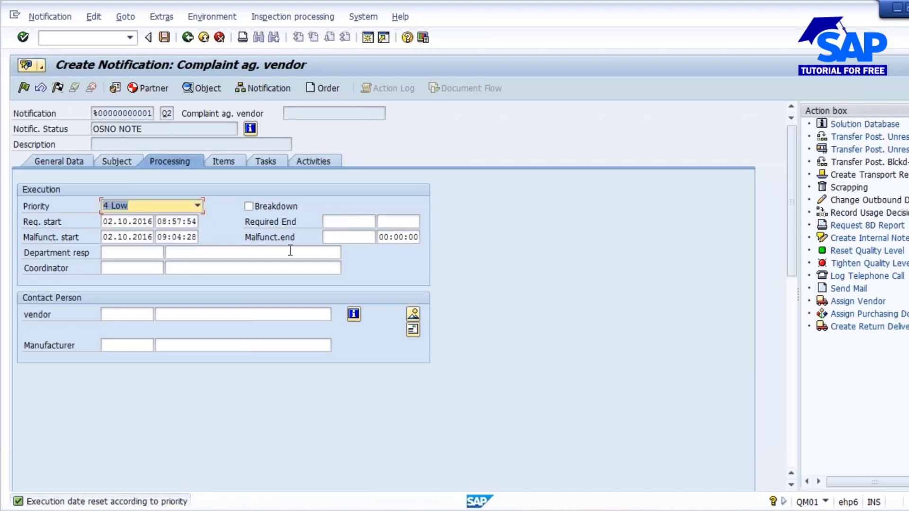
{"action": "key", "text": "Return"}
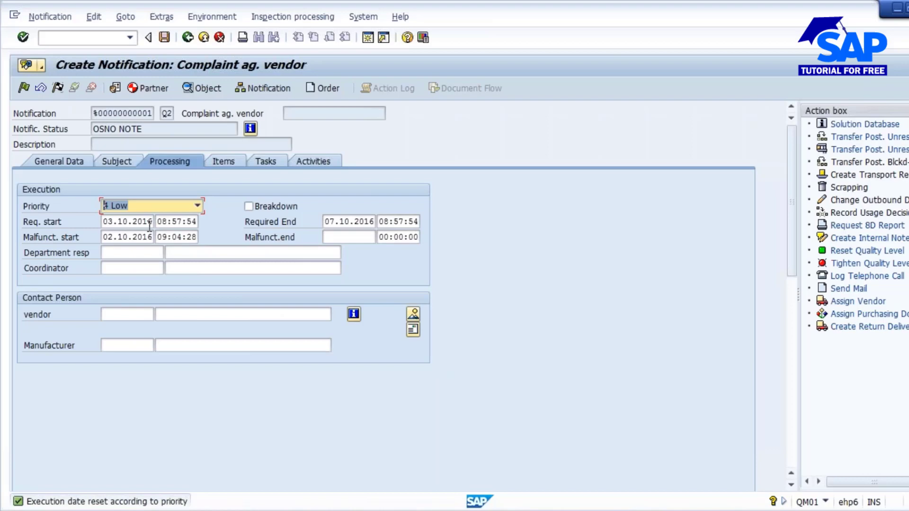
Compare the required start date with the required end date for priority 4 Low
{"action": "left_click", "coordinate": [341, 224]}
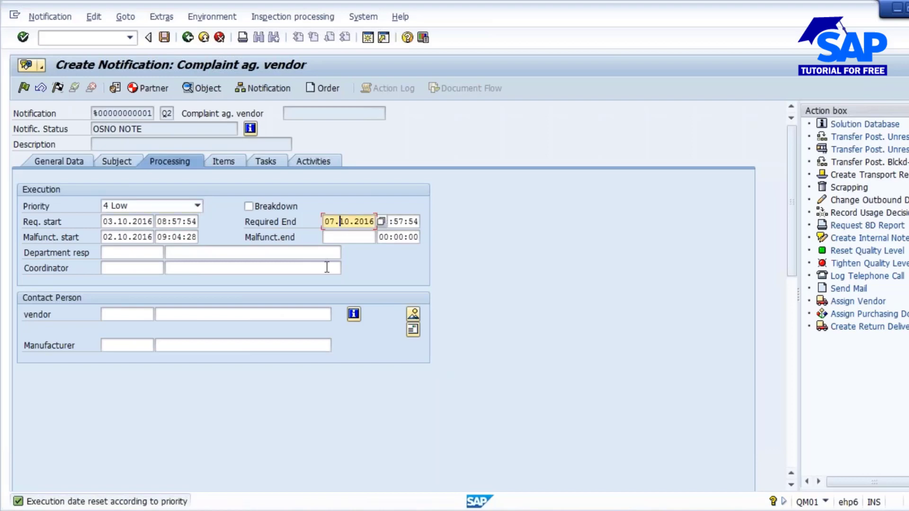
{"action": "left_click", "coordinate": [137, 221]}
{"action": "left_click", "coordinate": [346, 222]}
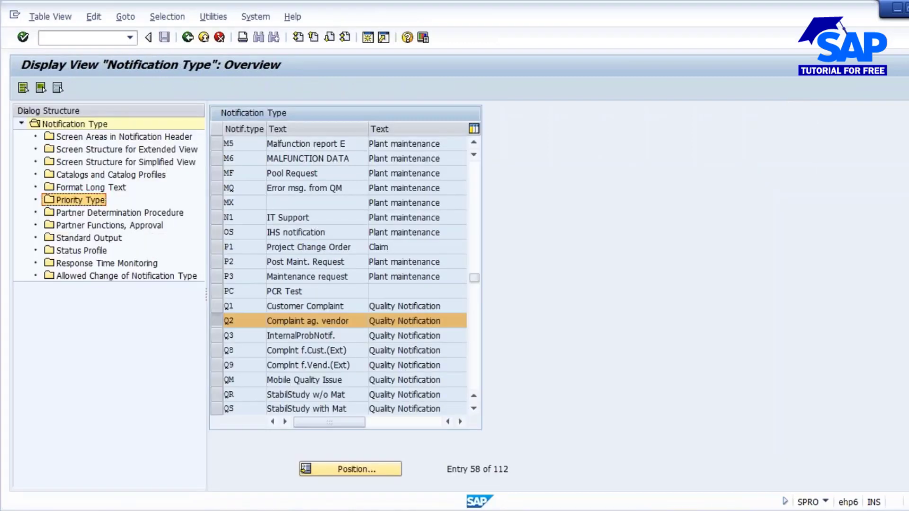
Display the priority type assigned to notification type Q2 and check it against the priority choices offered in the notification
{"action": "double_click", "coordinate": [71, 200]}
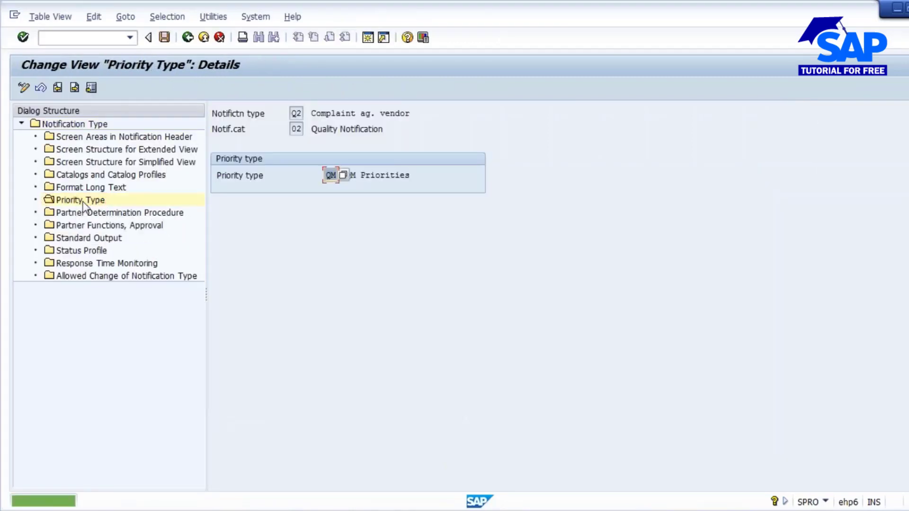
{"action": "left_click", "coordinate": [294, 118]}
{"action": "left_click", "coordinate": [328, 177]}
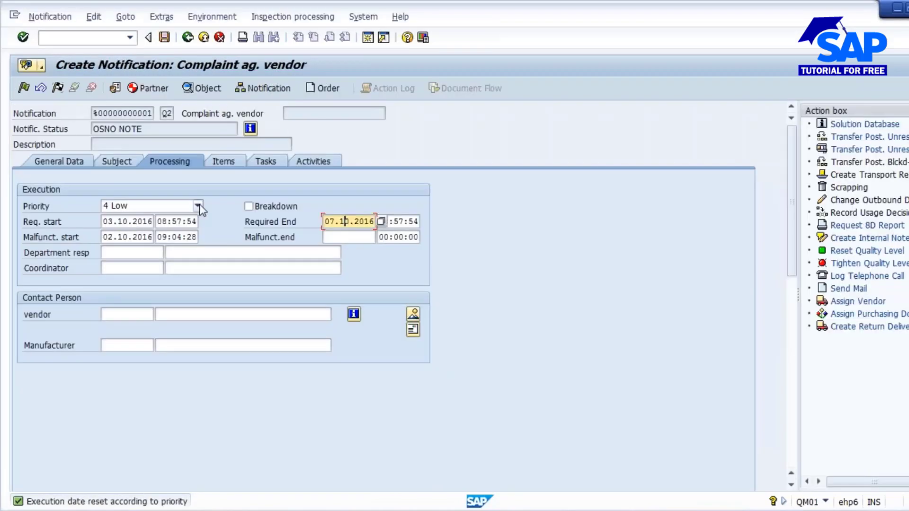
{"action": "left_click", "coordinate": [198, 205]}
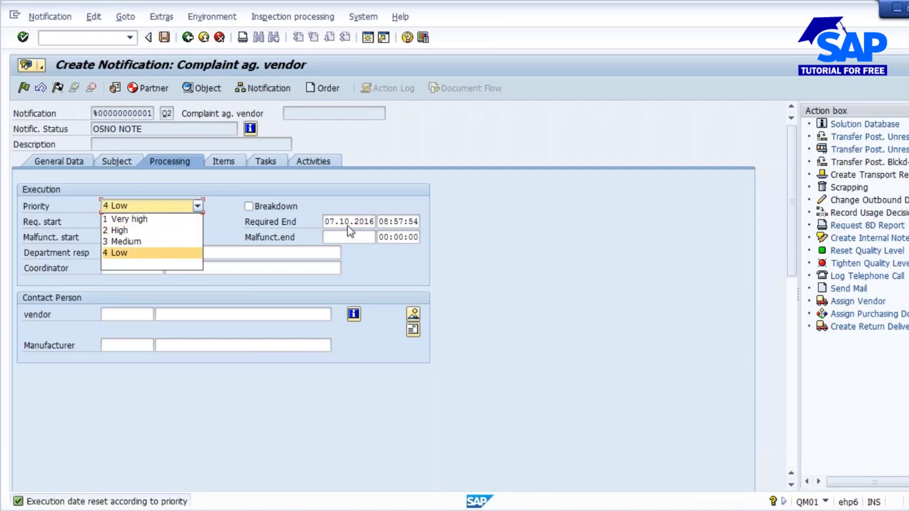
{"action": "left_click", "coordinate": [338, 284]}
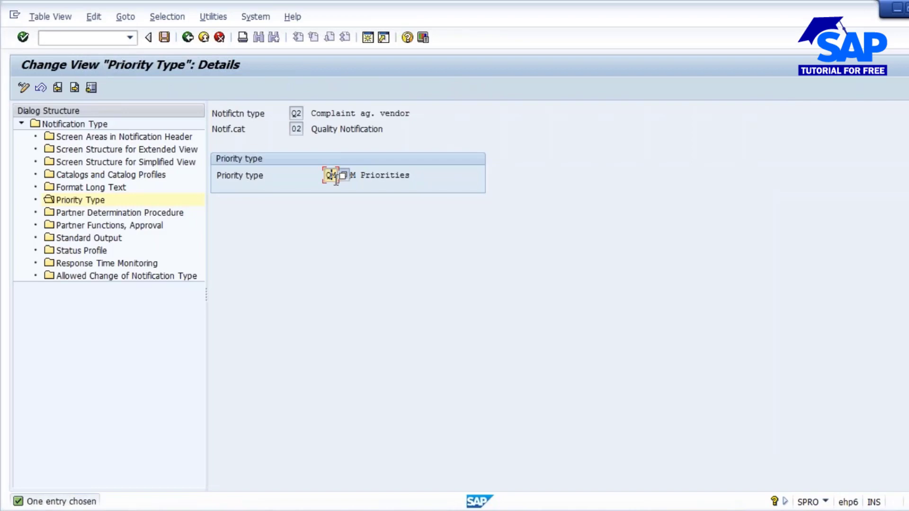
Leave the notification type customizing and return to the IMG structure
{"action": "left_click", "coordinate": [188, 37]}
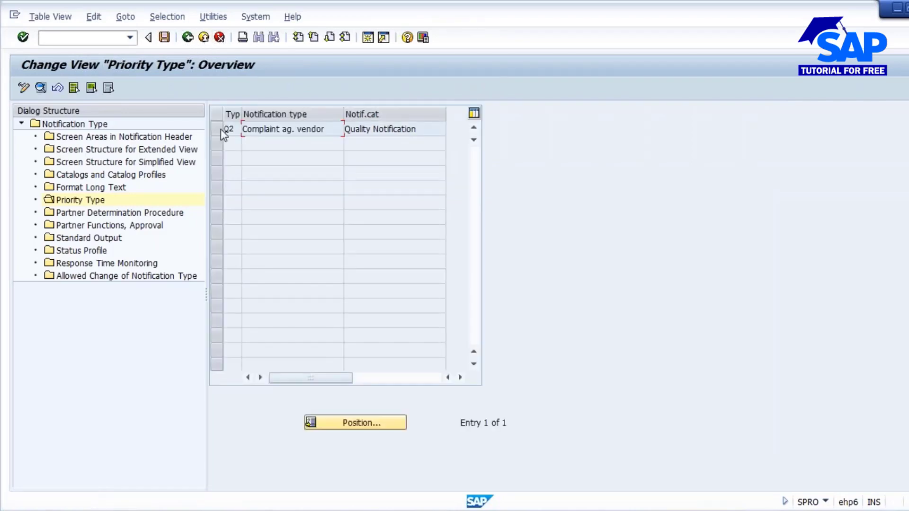
{"action": "left_click", "coordinate": [188, 37]}
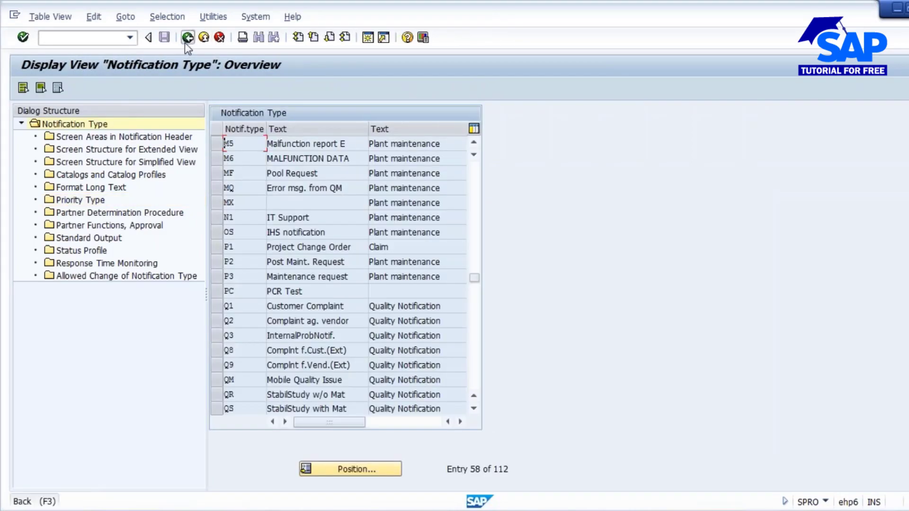
{"action": "left_click", "coordinate": [188, 37]}
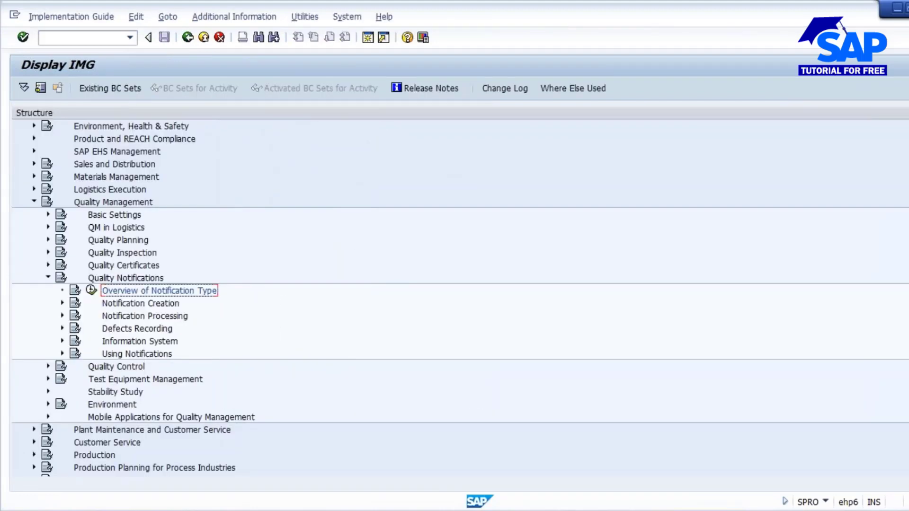
Look through the Notification Content and Notification Type activities under Notification Creation, collapsing both nodes again
{"action": "left_click", "coordinate": [62, 303]}
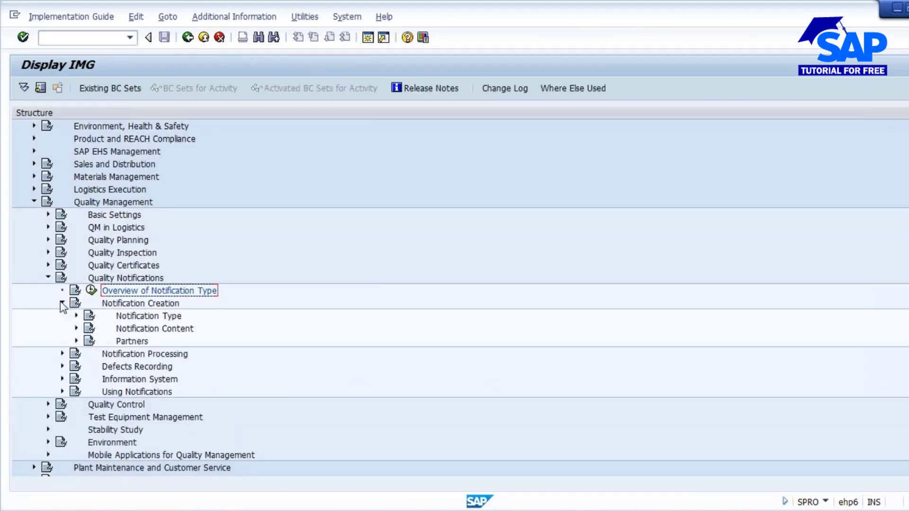
{"action": "left_click", "coordinate": [77, 329]}
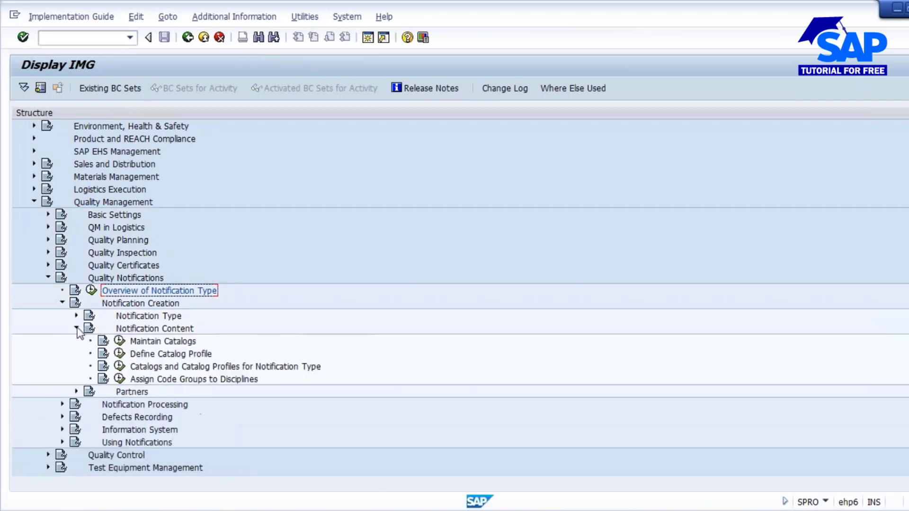
{"action": "left_click", "coordinate": [76, 328]}
{"action": "left_click", "coordinate": [77, 315]}
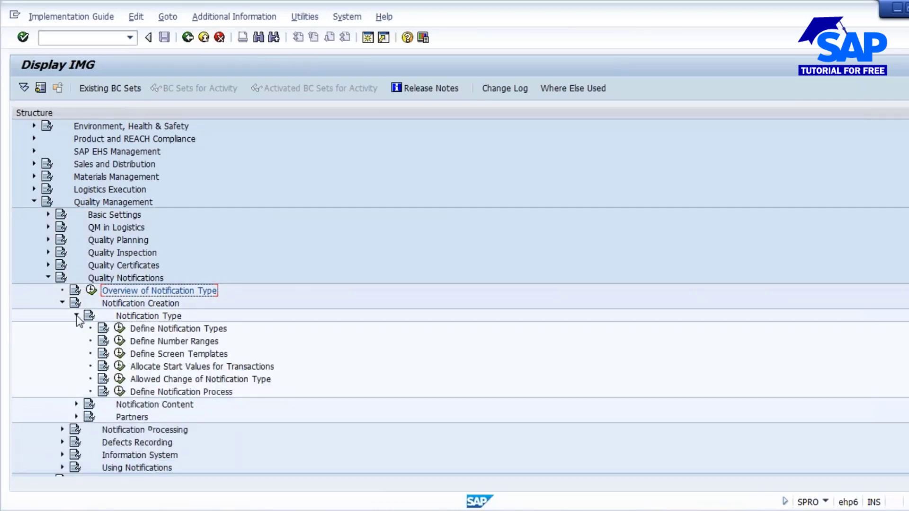
{"action": "left_click", "coordinate": [77, 316]}
{"action": "scroll", "coordinate": [258, 368], "scroll_direction": "down", "scroll_amount": 3}
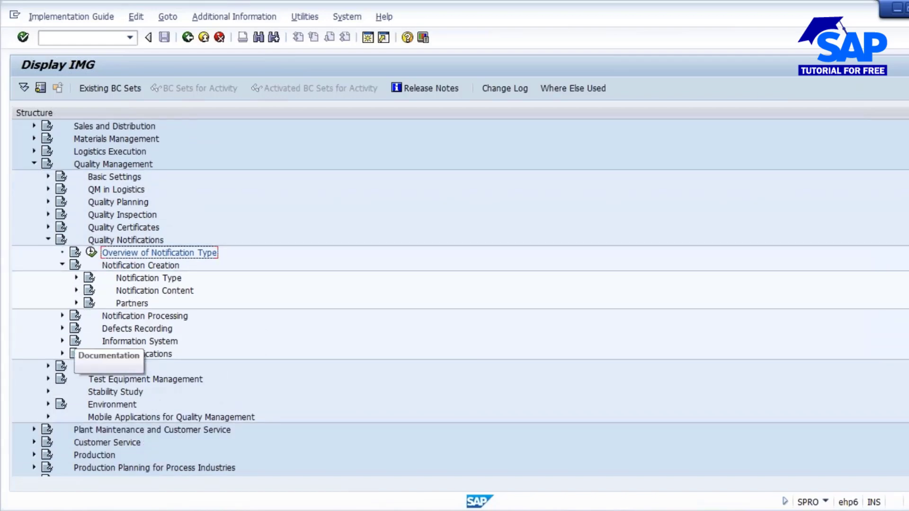
Expand Response Control under Notification Processing and collapse the Notification Creation node
{"action": "left_click", "coordinate": [62, 316]}
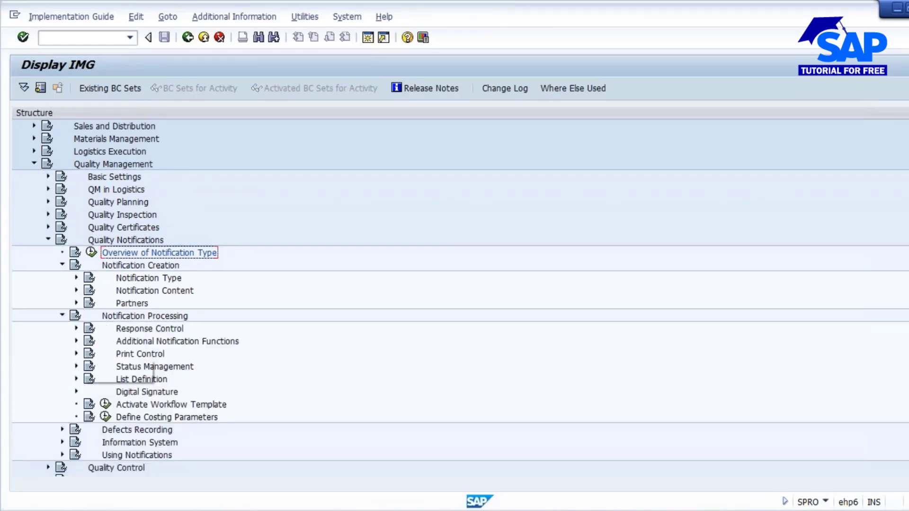
{"action": "scroll", "coordinate": [312, 367], "scroll_direction": "down", "scroll_amount": 1}
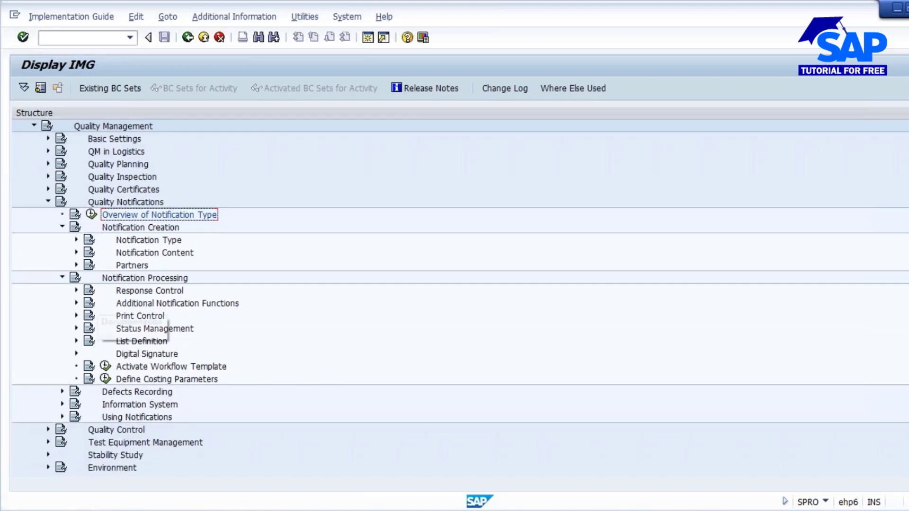
{"action": "left_click", "coordinate": [77, 290]}
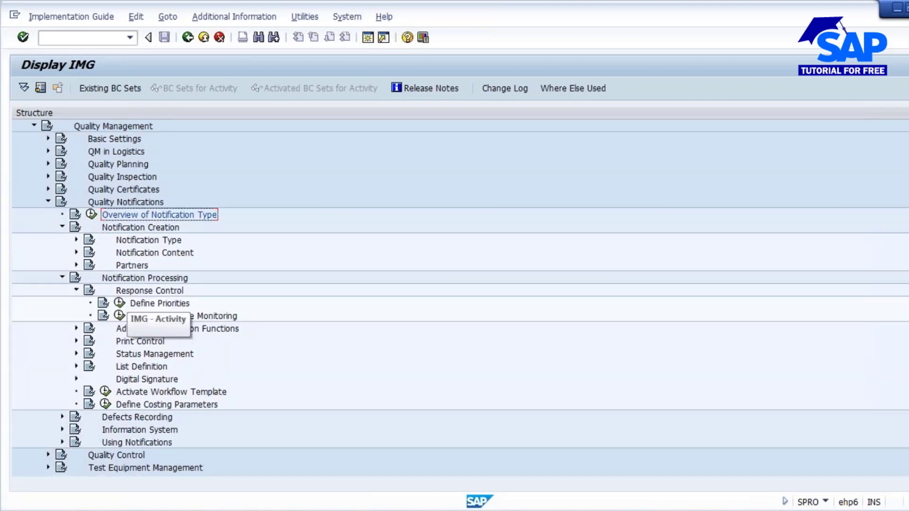
{"action": "left_click", "coordinate": [62, 228]}
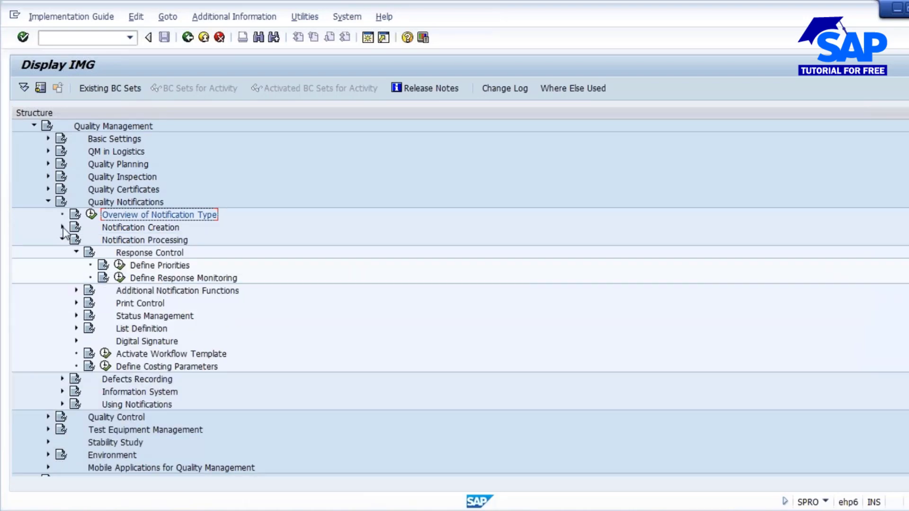
Open the Priority Types activity of Define Priorities and locate the QM Priorities entry
{"action": "left_click", "coordinate": [119, 265]}
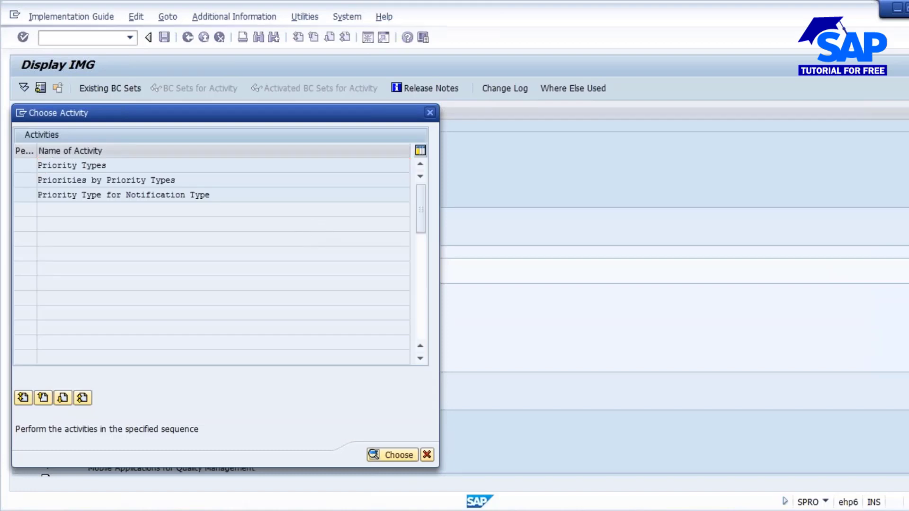
{"action": "double_click", "coordinate": [71, 165]}
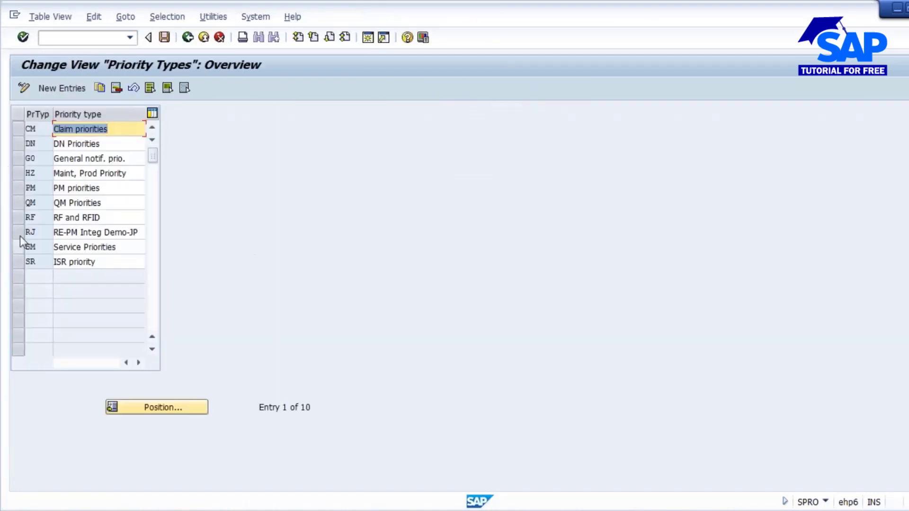
{"action": "double_click", "coordinate": [34, 202]}
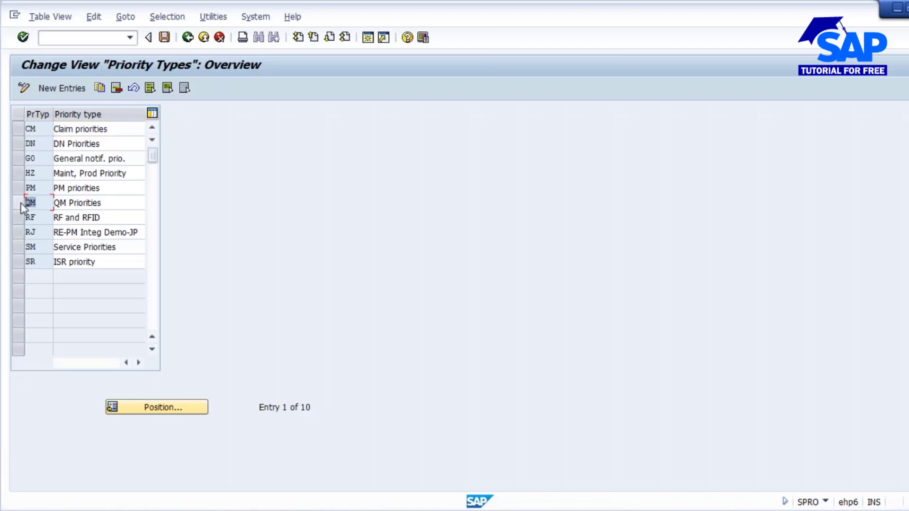
Switch to the Priorities by Priority Types activity and find the QM entries in its table
{"action": "left_click", "coordinate": [187, 37]}
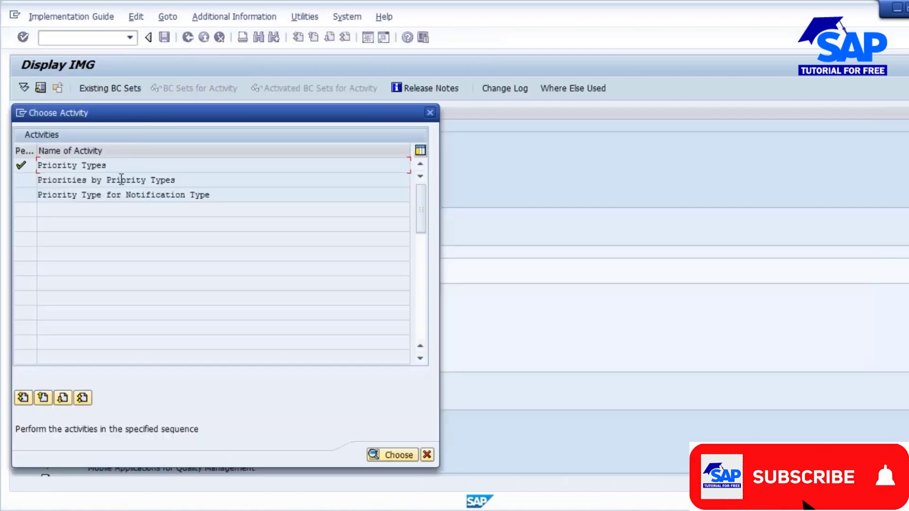
{"action": "key", "text": "Return"}
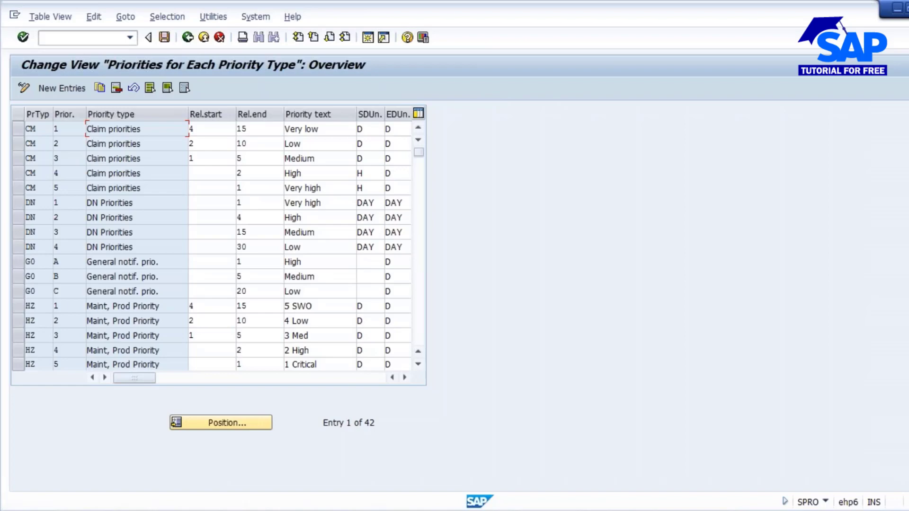
{"action": "scroll", "coordinate": [213, 247], "scroll_direction": "down", "scroll_amount": 3}
{"action": "scroll", "coordinate": [213, 246], "scroll_direction": "down", "scroll_amount": 1}
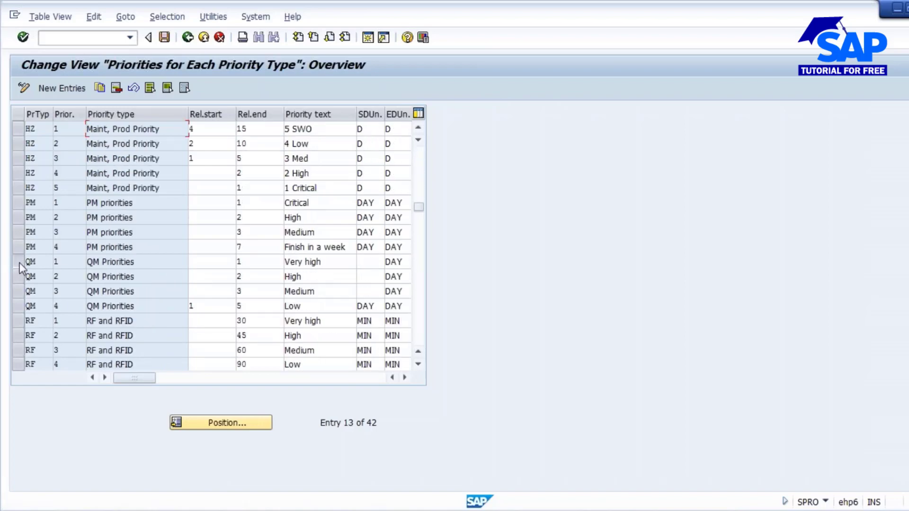
Mark the four QM priority rows and review their priority texts from Very high to Low
{"action": "left_click_drag", "start_coordinate": [19, 262], "coordinate": [19, 305]}
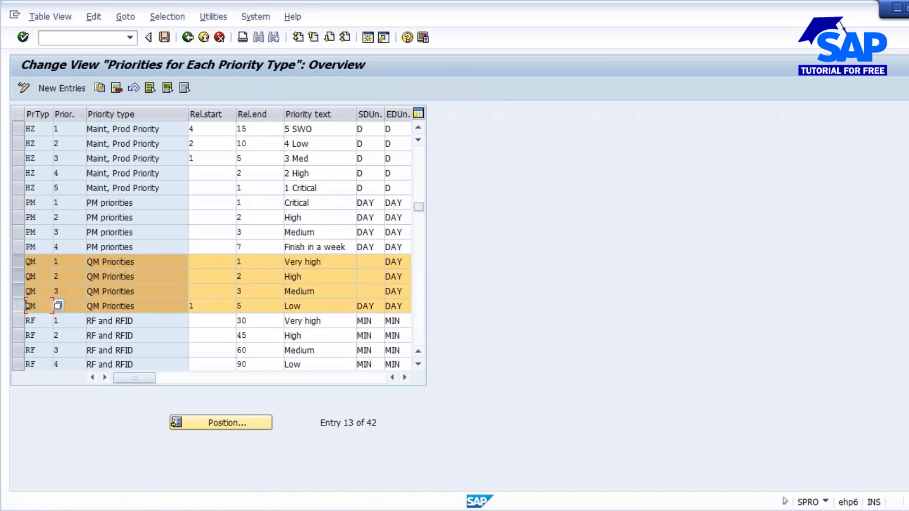
{"action": "left_click", "coordinate": [303, 262]}
{"action": "double_click", "coordinate": [294, 277]}
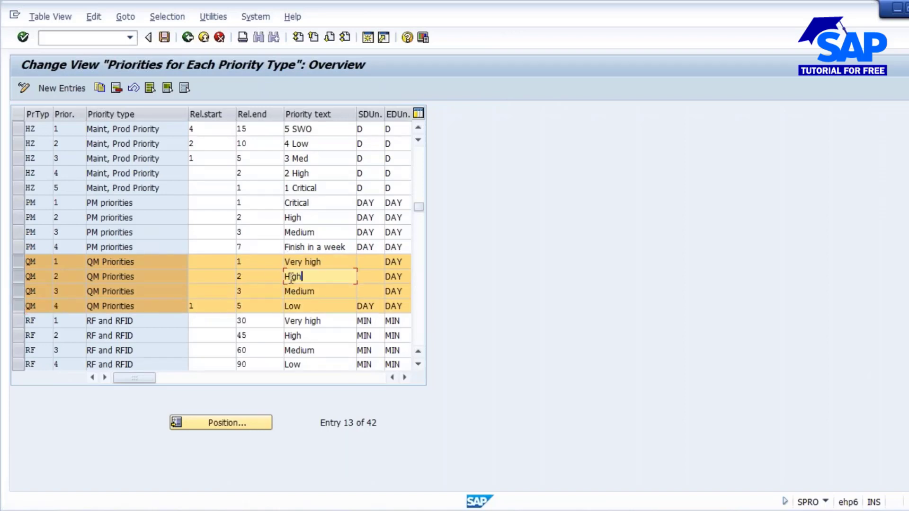
{"action": "double_click", "coordinate": [318, 291]}
{"action": "double_click", "coordinate": [309, 308]}
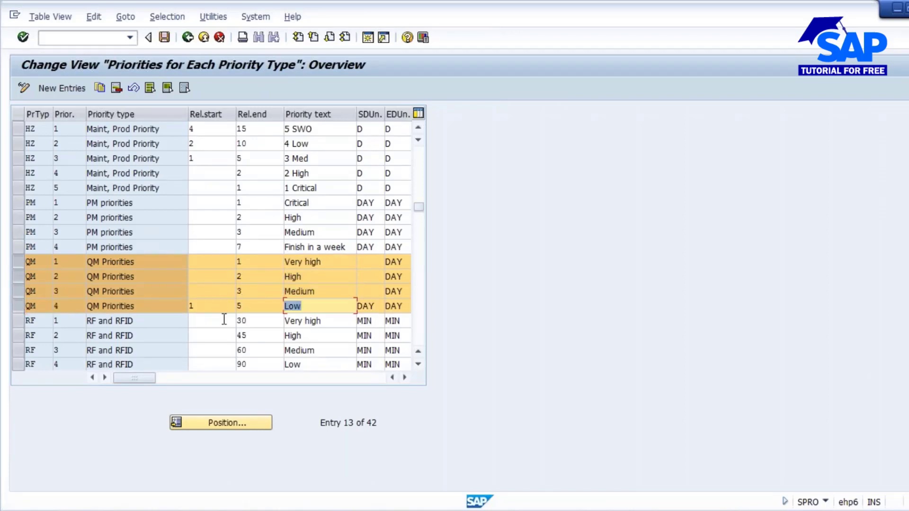
{"action": "double_click", "coordinate": [328, 263]}
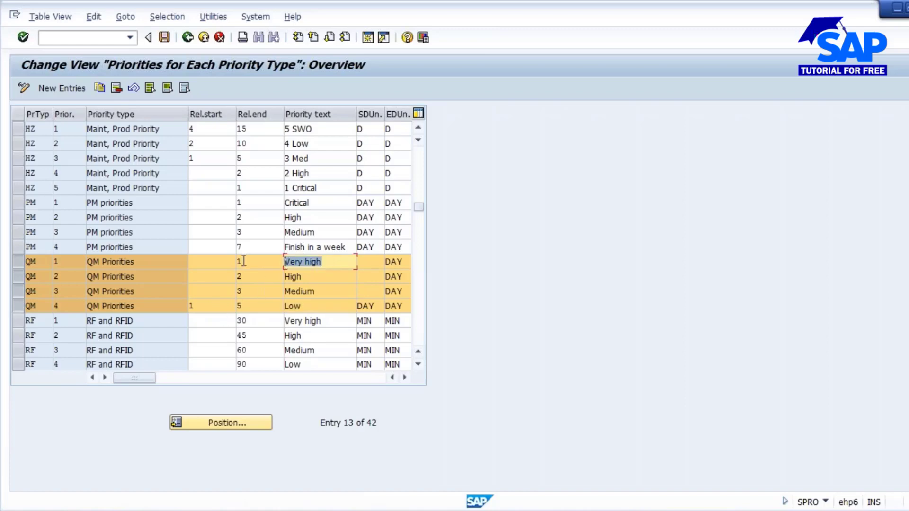